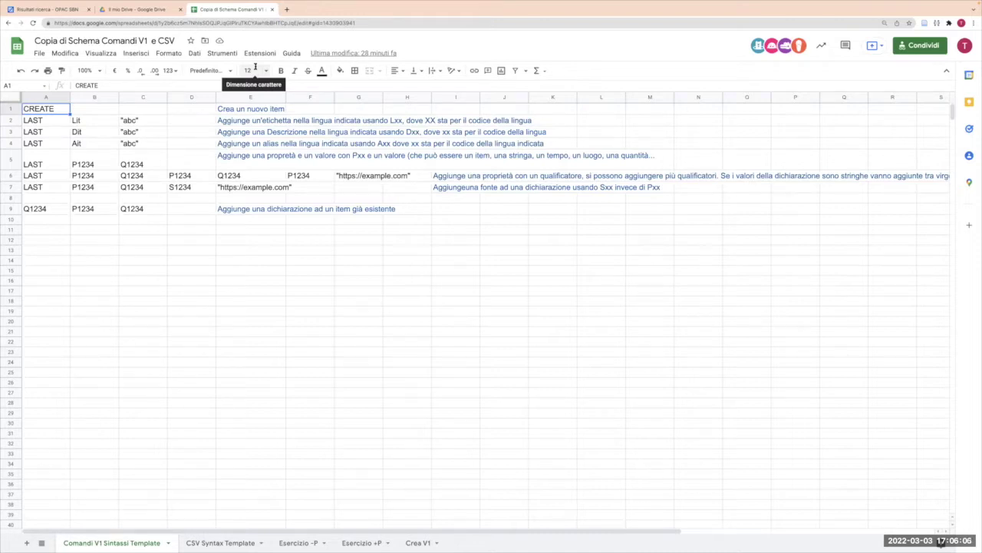
Review the CSV Syntax Template, Comandi V1 Sintassi Template, Esercizio -P, Esercizio +P and Crea V1 sheets, ending on Esercizio -P
left_click(217, 543)
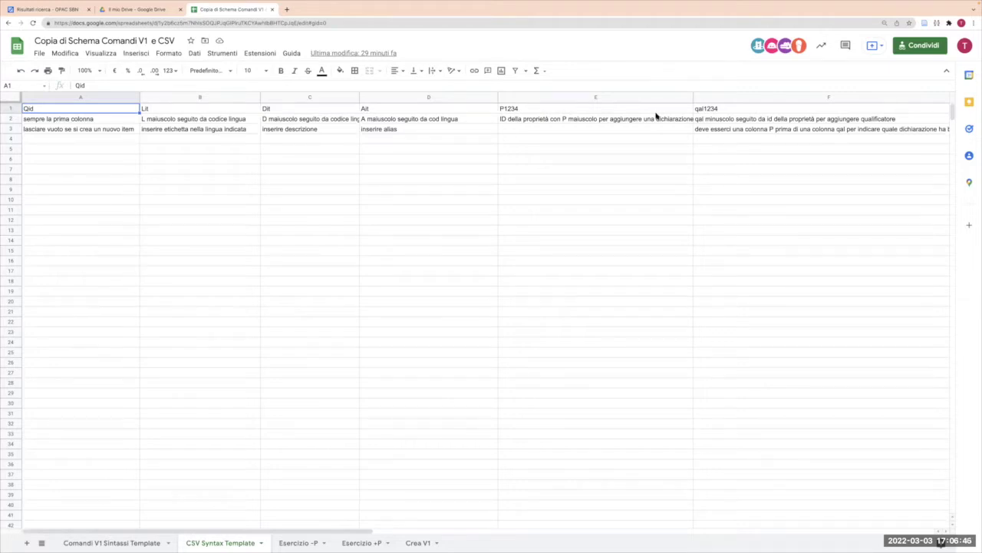
left_click(100, 544)
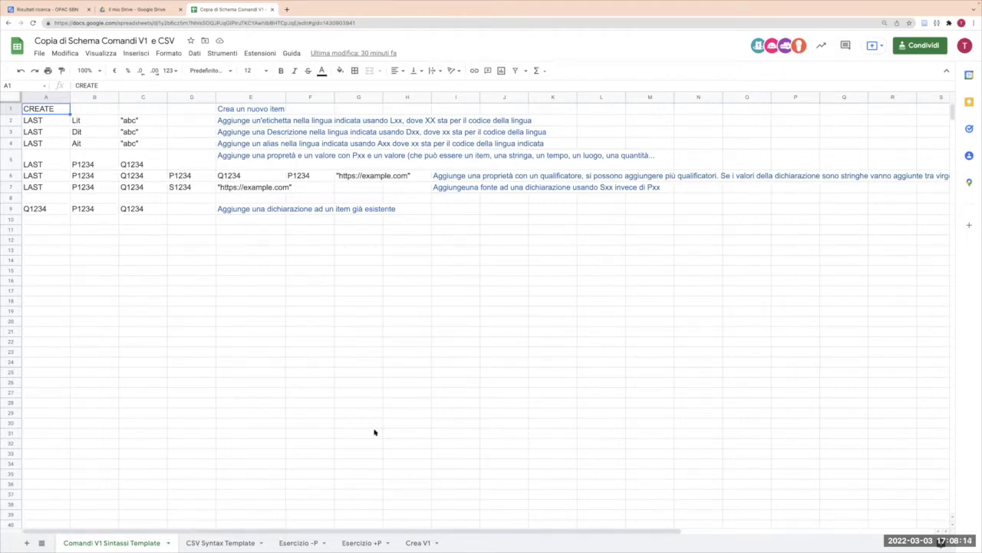
left_click(298, 544)
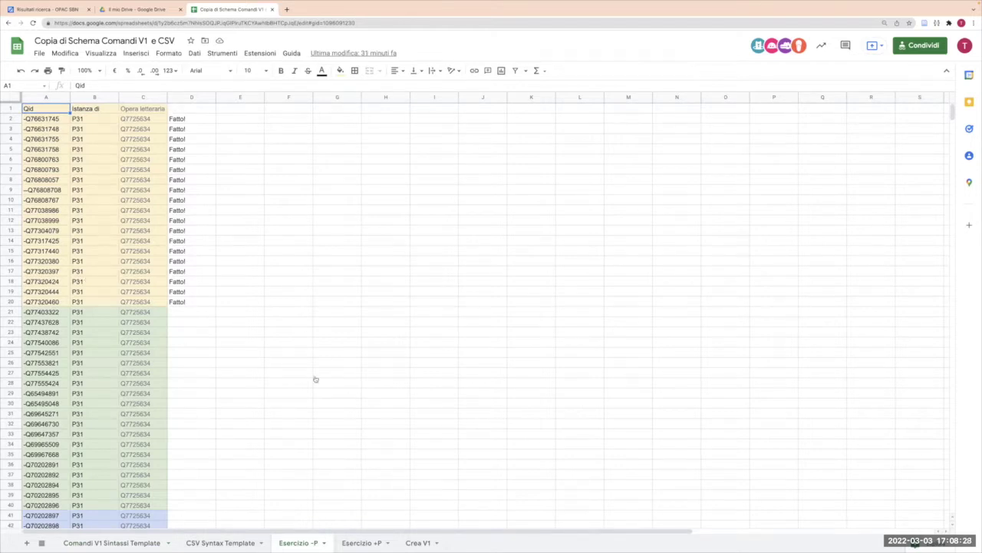
left_click(359, 543)
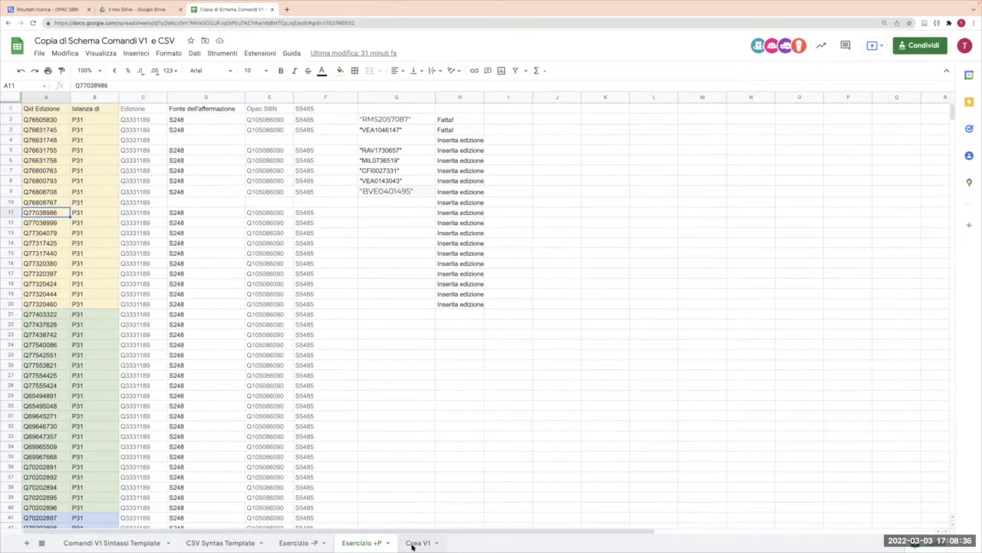
left_click(413, 542)
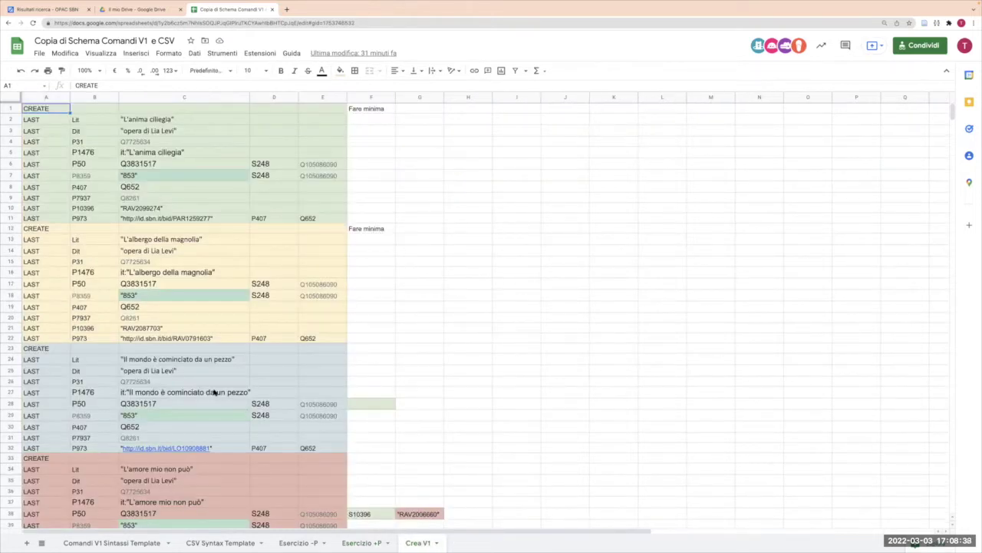
left_click(298, 543)
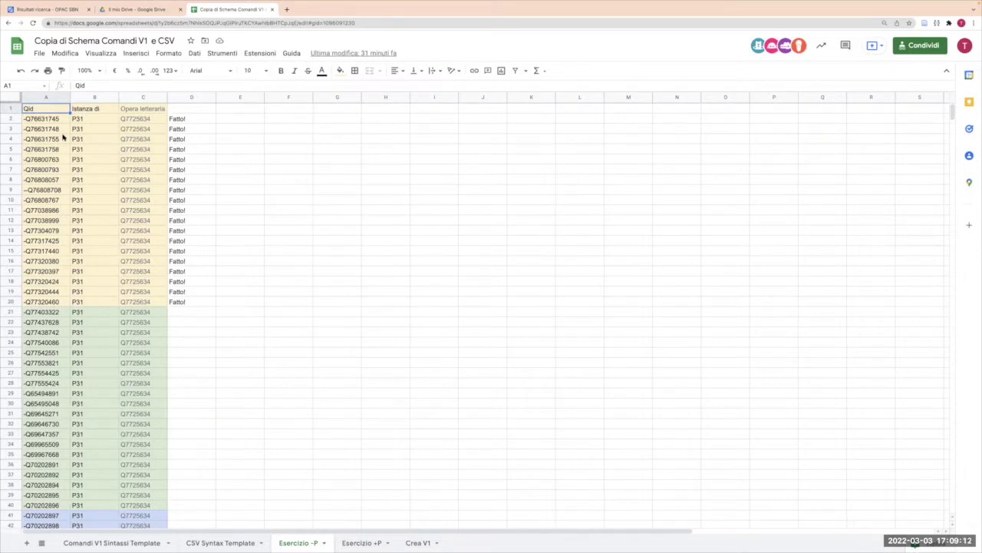
Open Wikidata in a new browser tab and copy the Qid from cell A21 of the Esercizio -P sheet
left_click(287, 9)
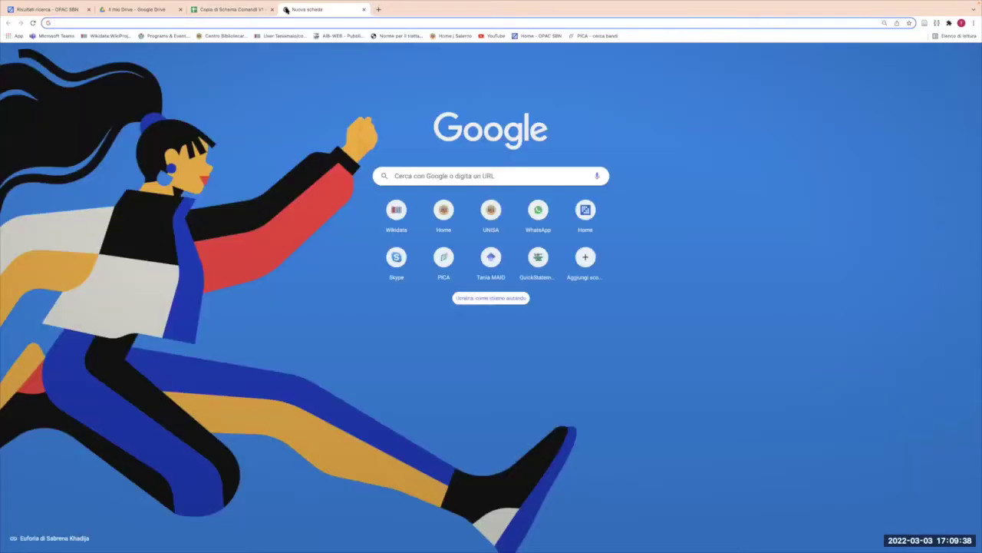
left_click(389, 225)
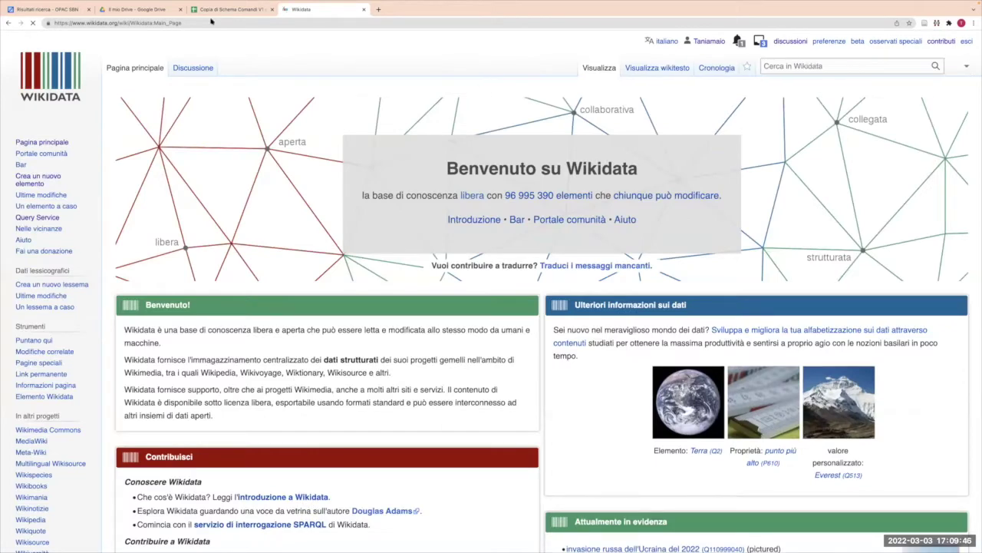
left_click(214, 11)
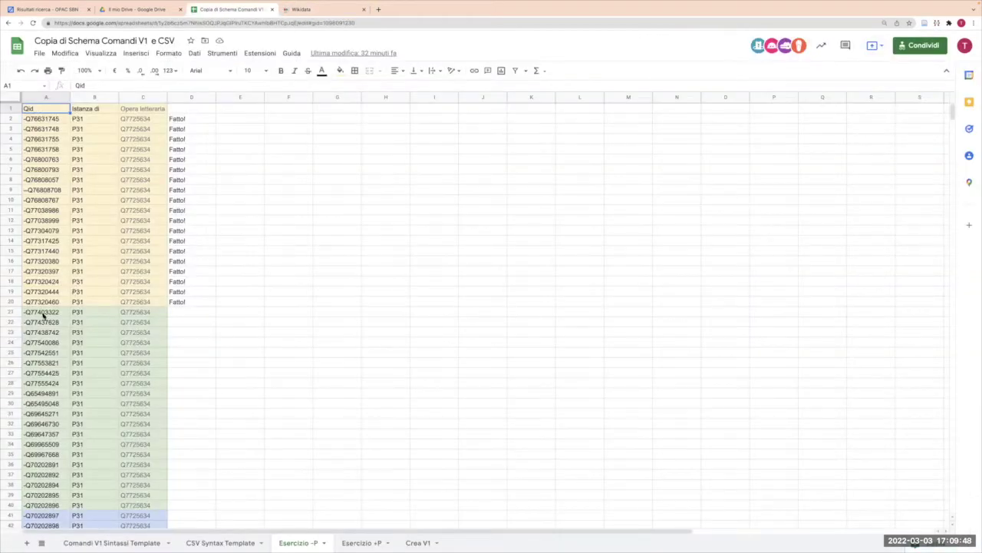
left_click(45, 314)
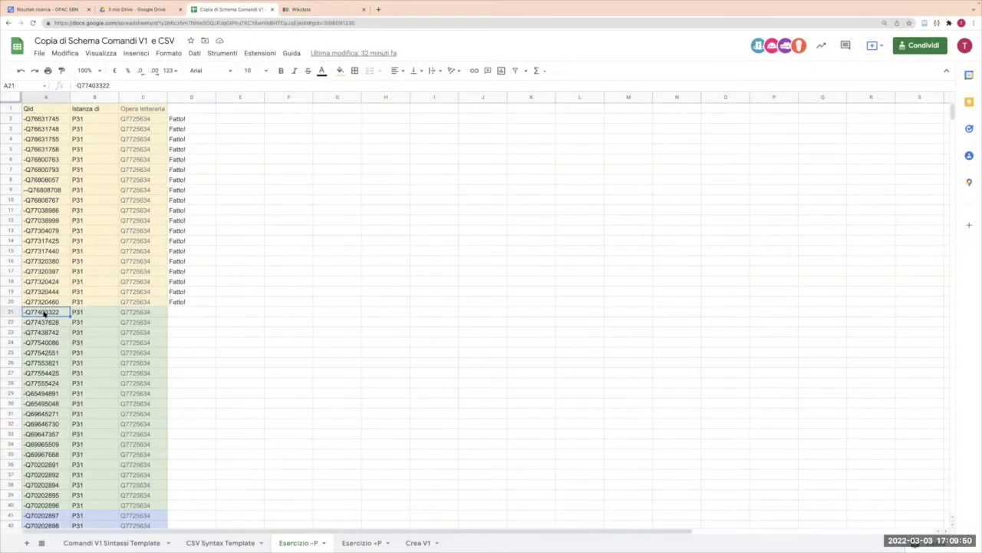
Search Wikidata for Q77403322, without the leading minus sign, and open the matching item
mouse_move(317, 4)
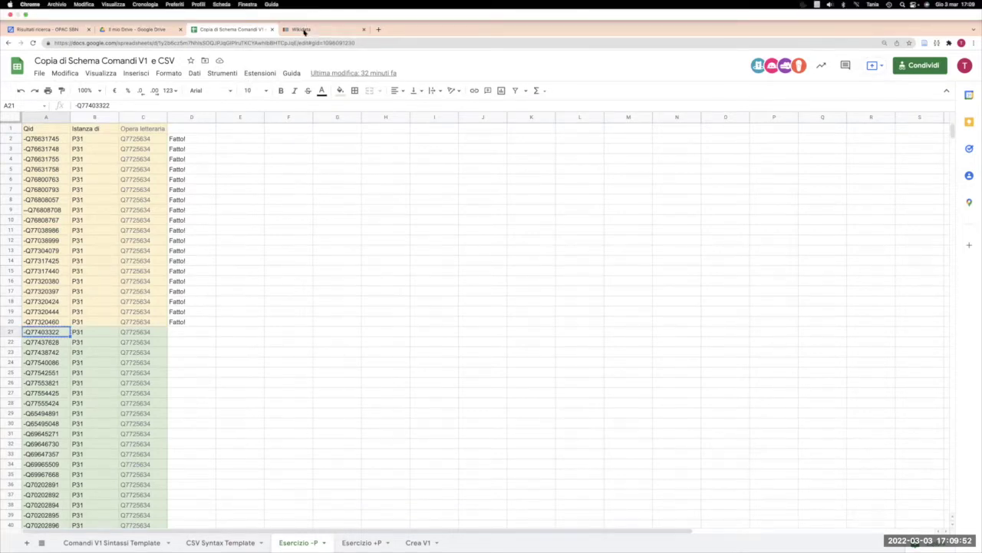
left_click(302, 30)
left_click(819, 67)
type("-Q77403322")
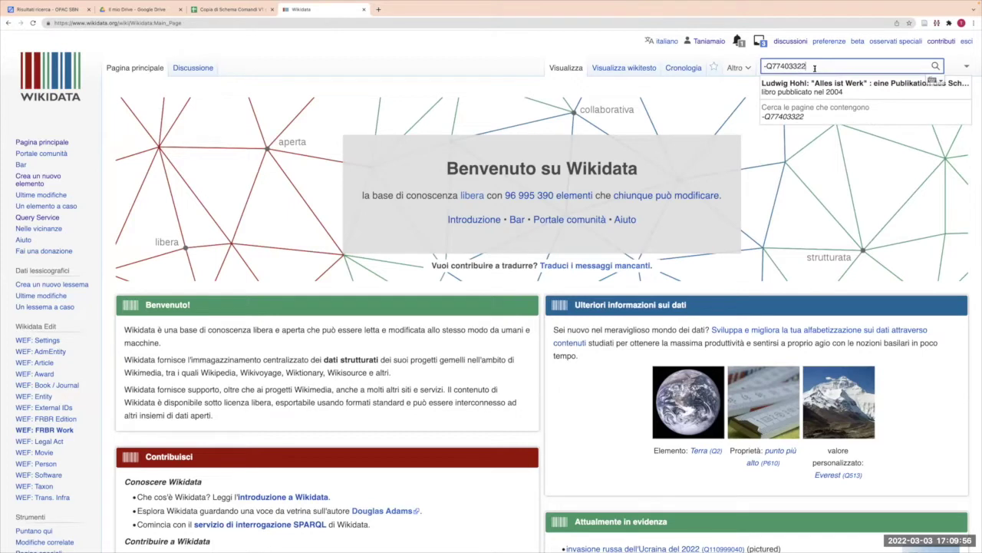
left_click(766, 66)
key("BackSpace")
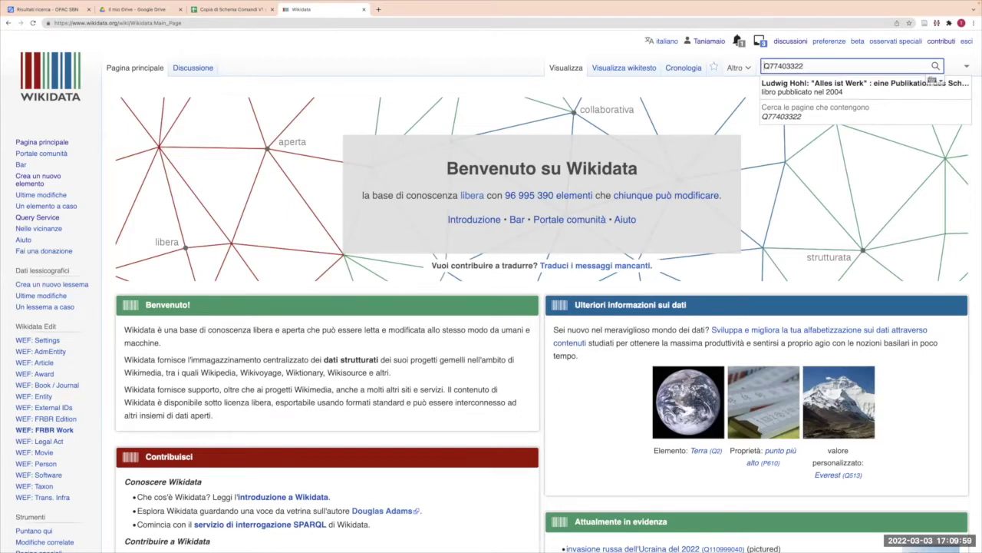
left_click(779, 87)
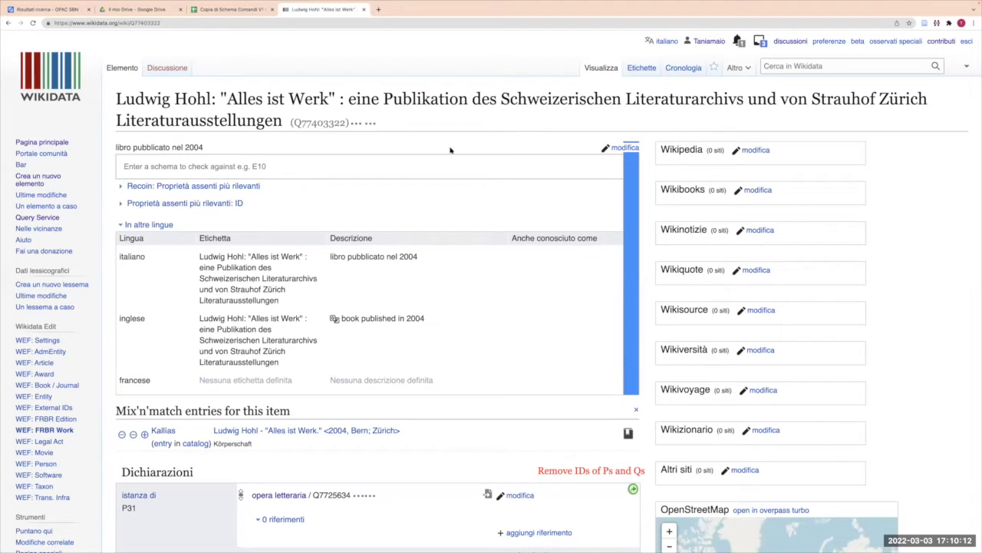
Examine the item's statements from "istanza di" (P31) through to "sulla focus list di un progetto Wikimedia" (P5008)
scroll(372, 173, "down", 2)
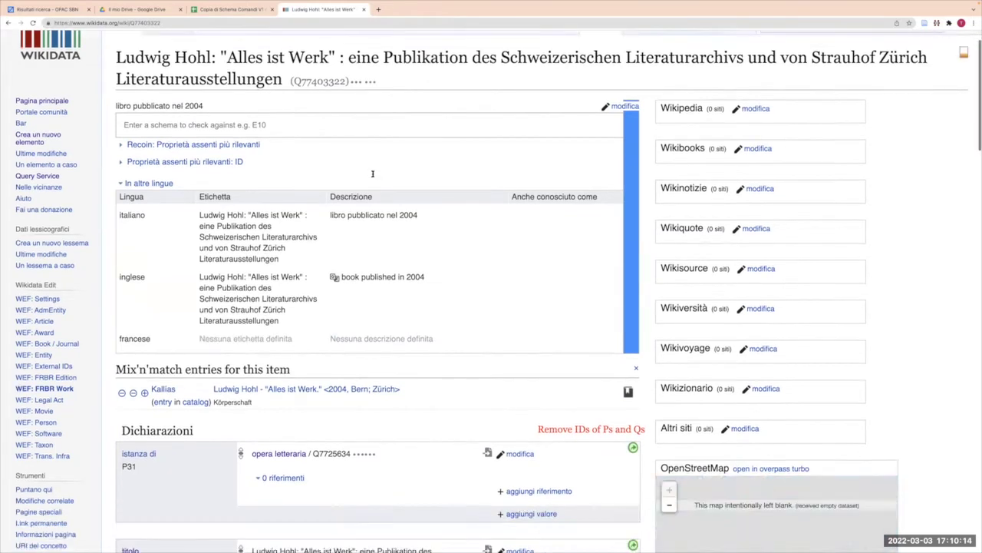
scroll(373, 175, "down", 3)
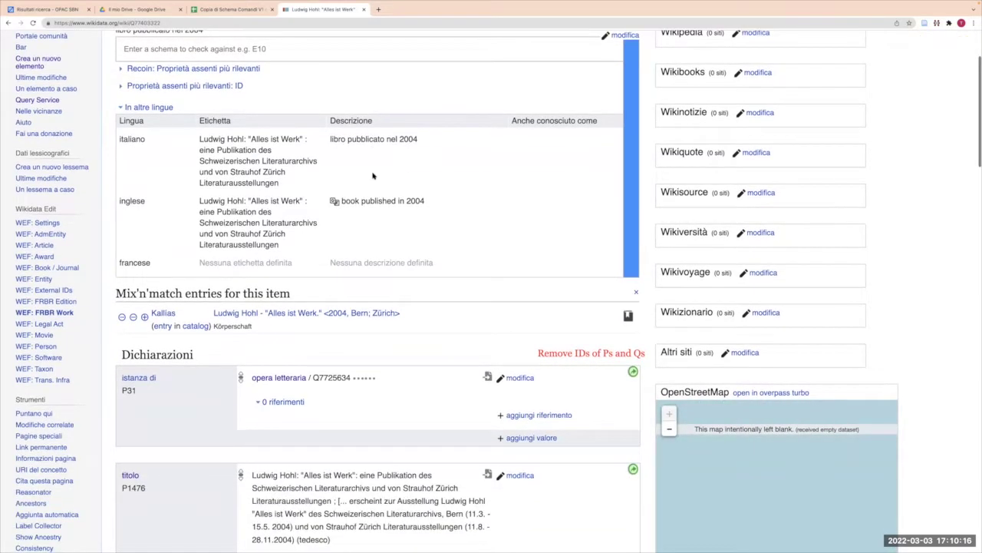
scroll(373, 175, "down", 1)
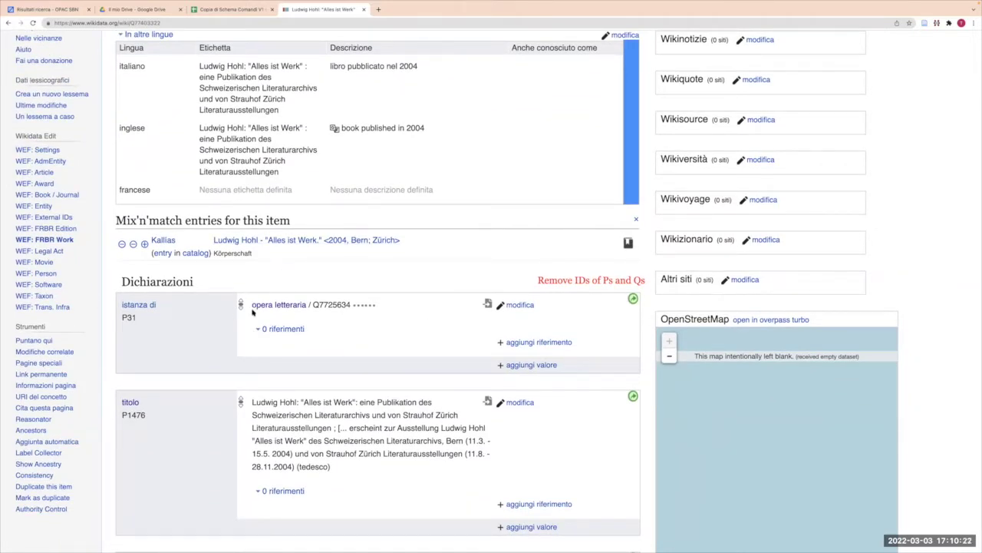
scroll(355, 335, "down", 2)
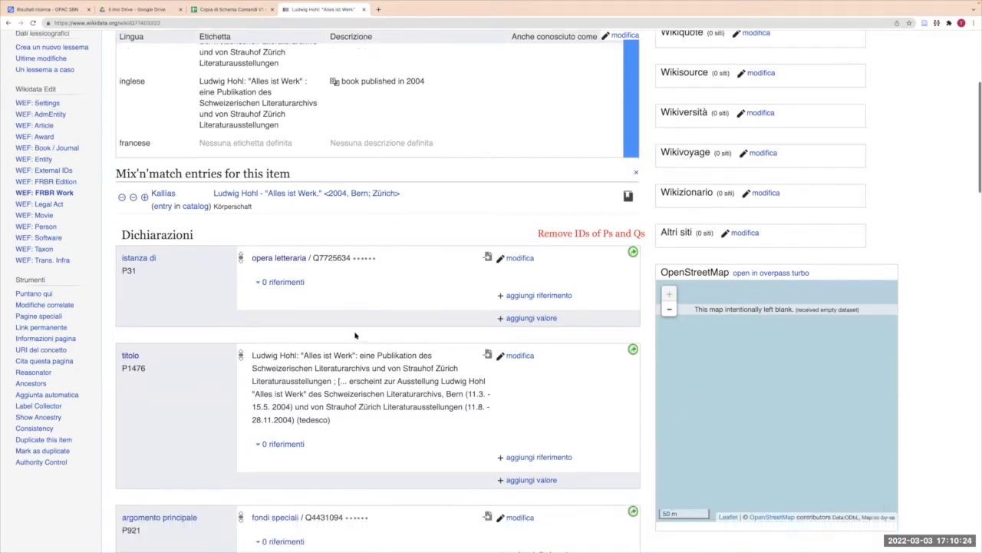
scroll(355, 334, "down", 1)
scroll(355, 334, "down", 5)
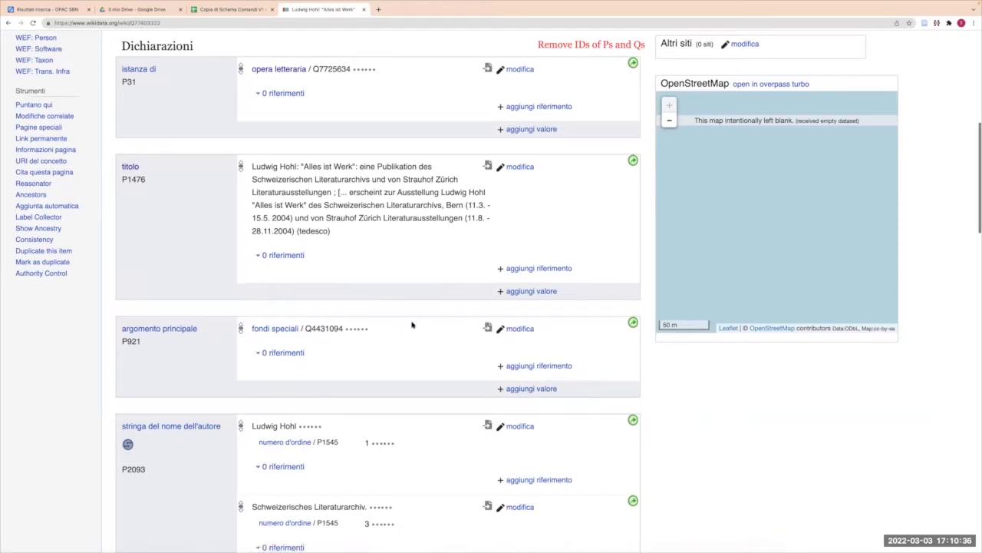
scroll(412, 325, "down", 5)
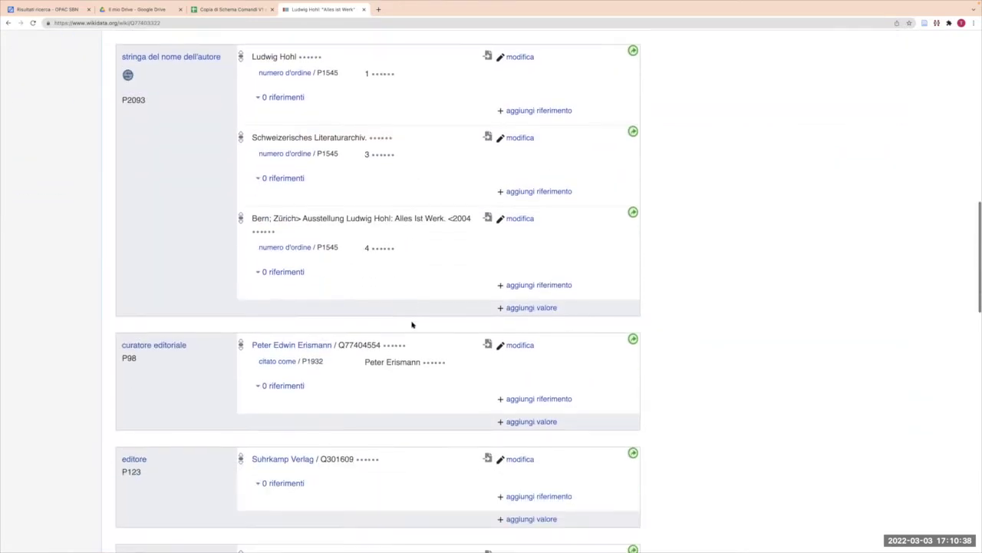
scroll(412, 324, "down", 2)
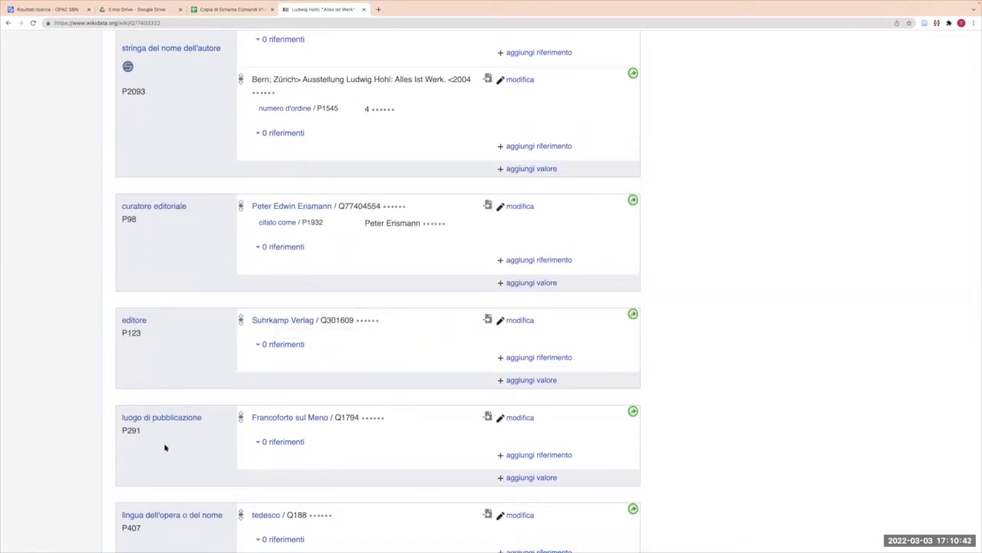
scroll(201, 417, "down", 1)
scroll(201, 416, "down", 1)
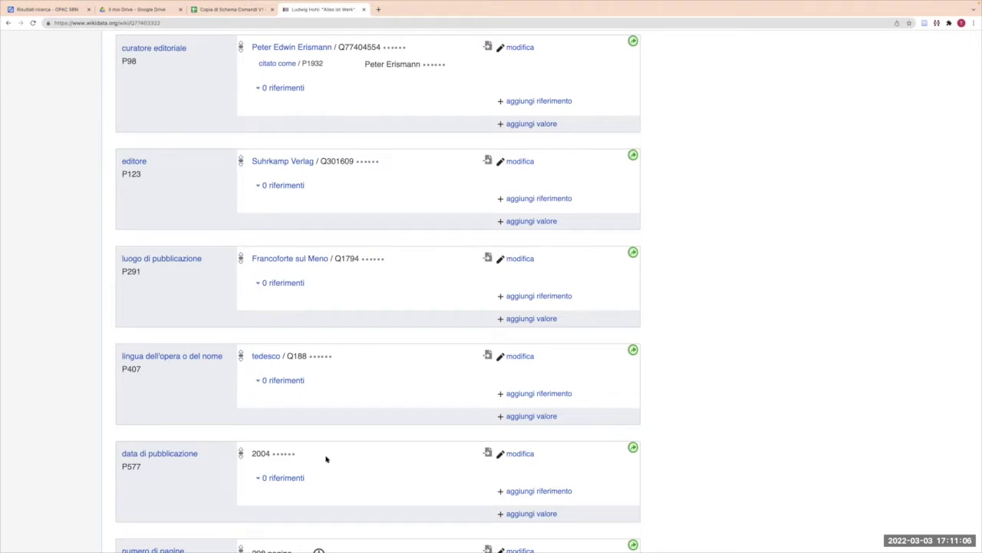
scroll(325, 458, "down", 3)
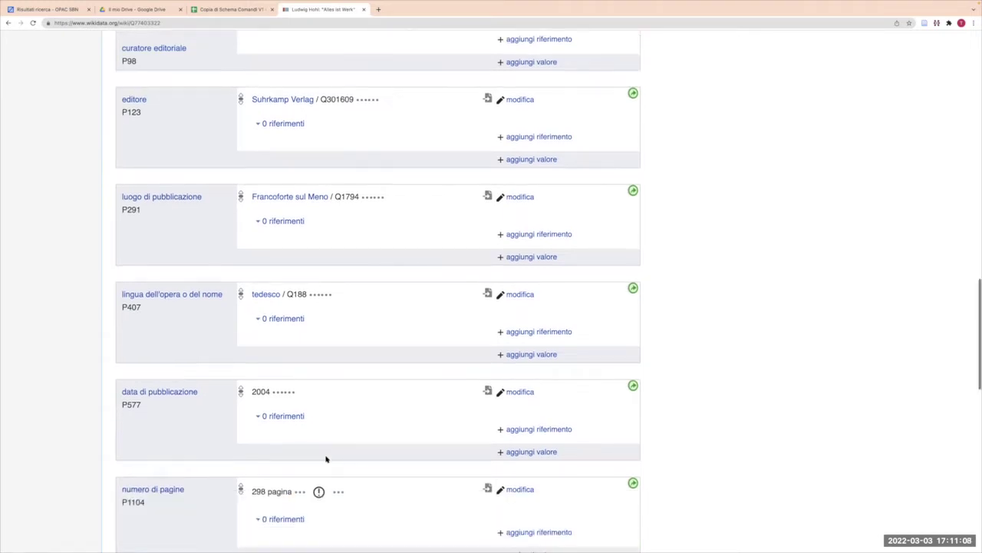
scroll(325, 458, "down", 3)
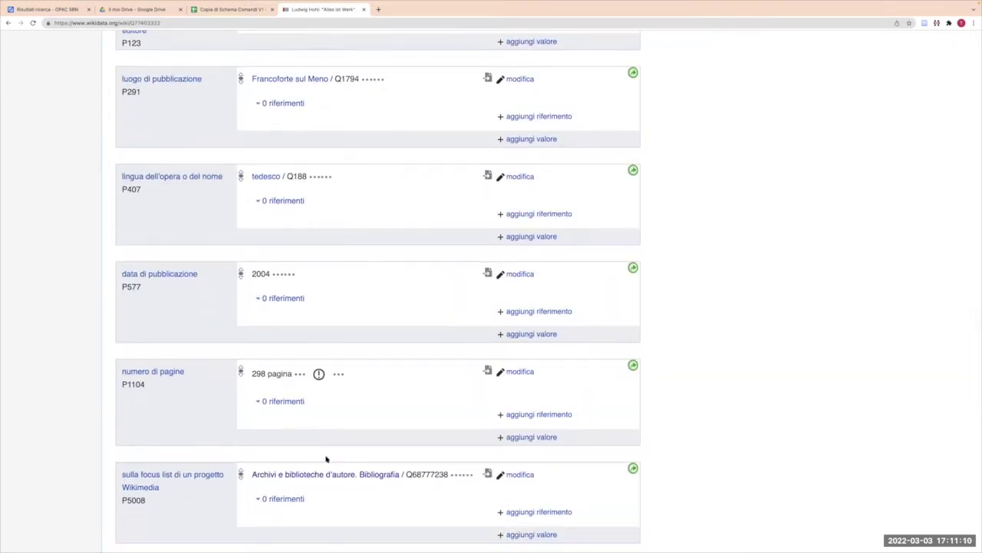
Open the focus list project "Archivi e biblioteche d'autore. Bibliografia" in a new browser tab and review its statements
mouse_move(180, 473)
right_click(322, 478)
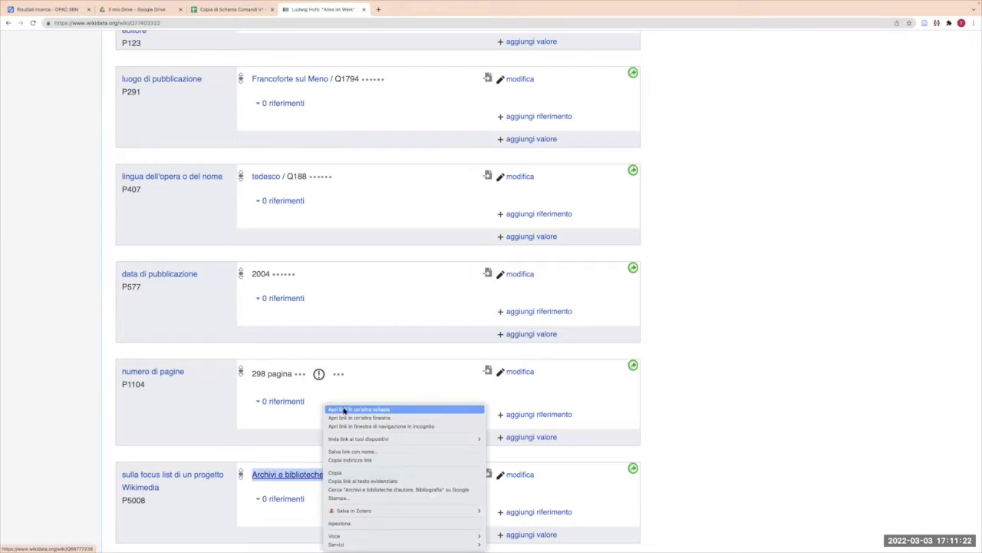
left_click(344, 409)
left_click(405, 11)
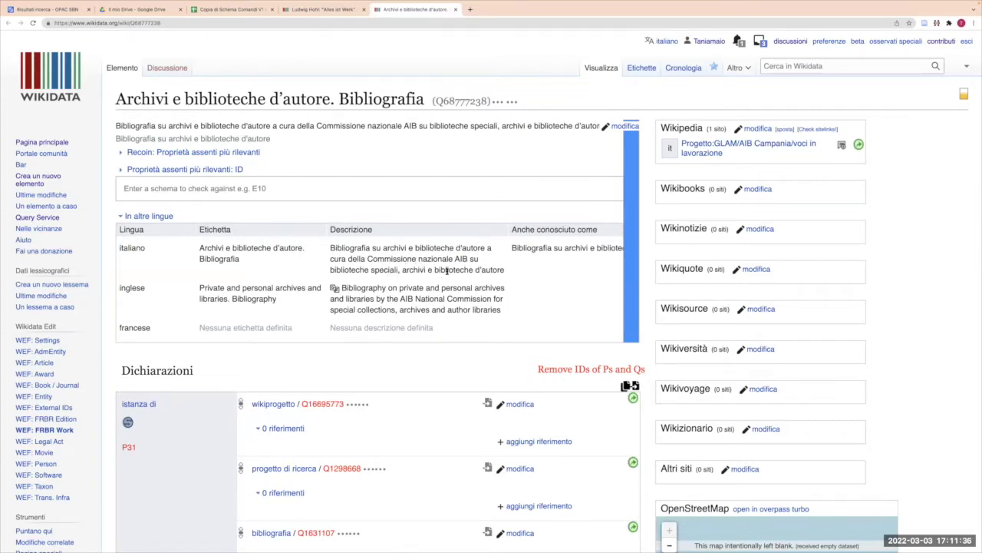
scroll(447, 270, "down", 3)
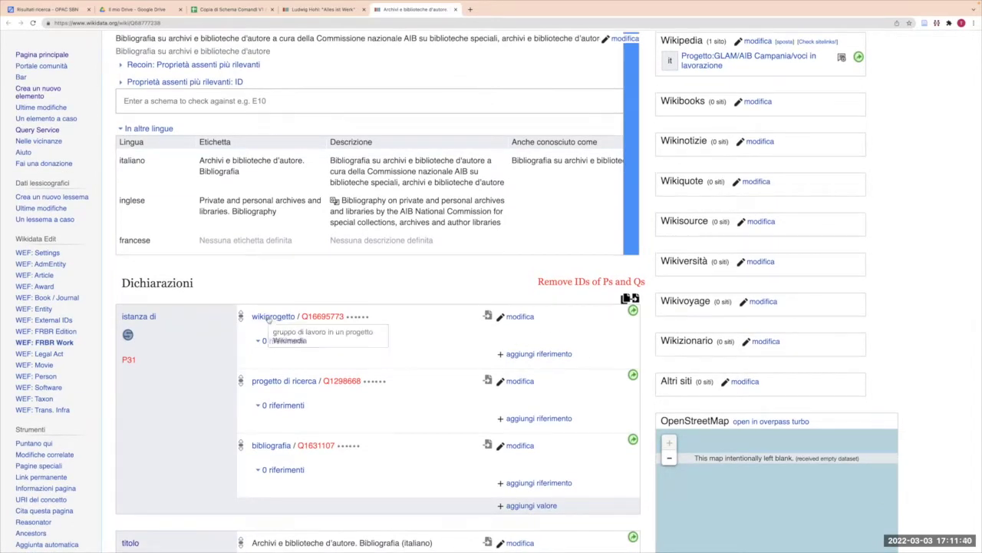
scroll(299, 339, "down", 5)
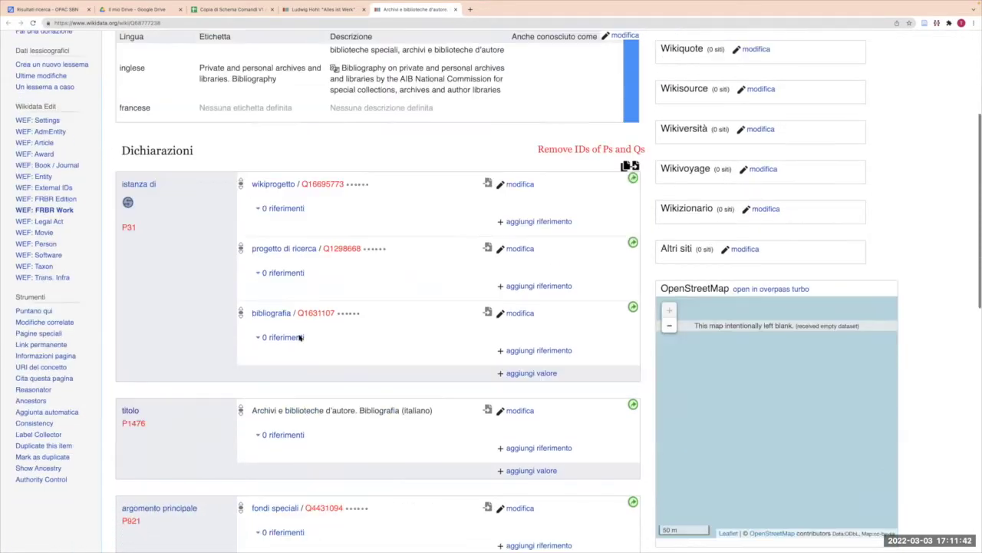
scroll(300, 338, "down", 8)
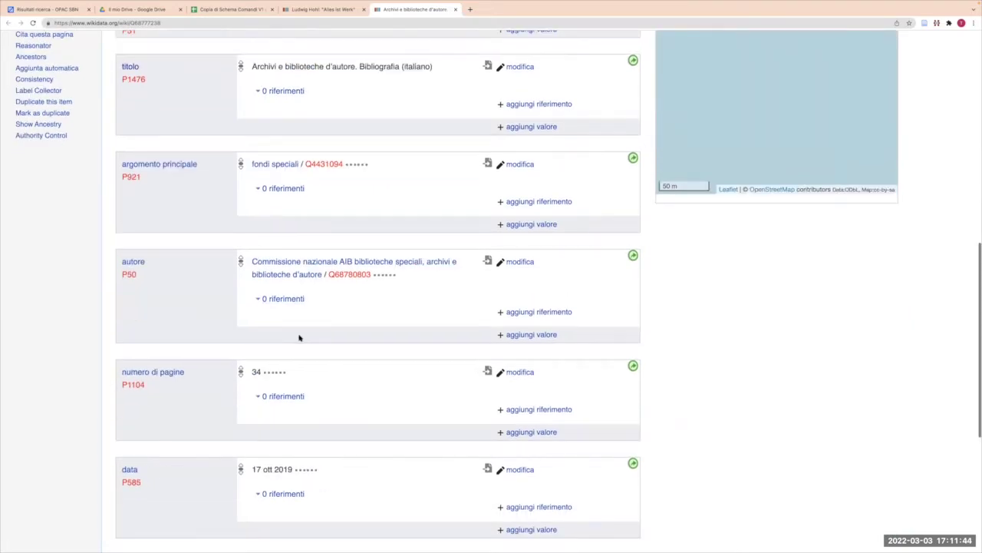
scroll(299, 338, "up", 8)
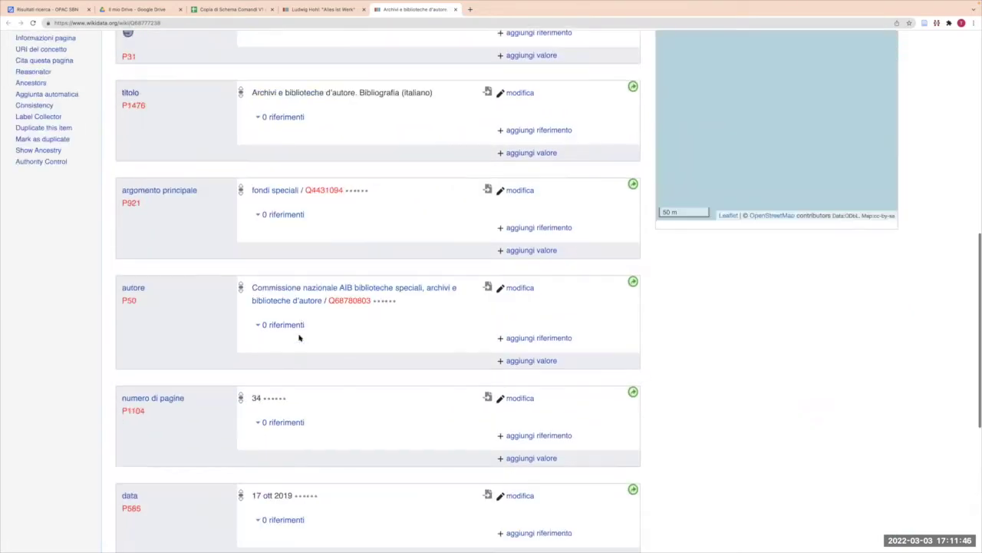
scroll(299, 337, "up", 8)
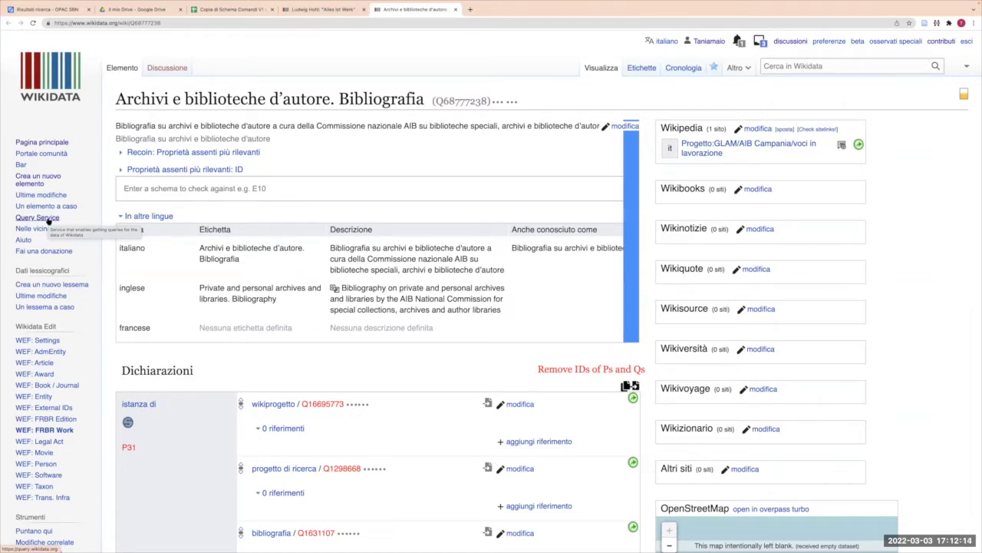
Open the Wikidata Query Service and add a query assistant filter for the project "Archivi e biblioteche d'autore. Bibliografia" (Q68777238)
left_click(48, 218)
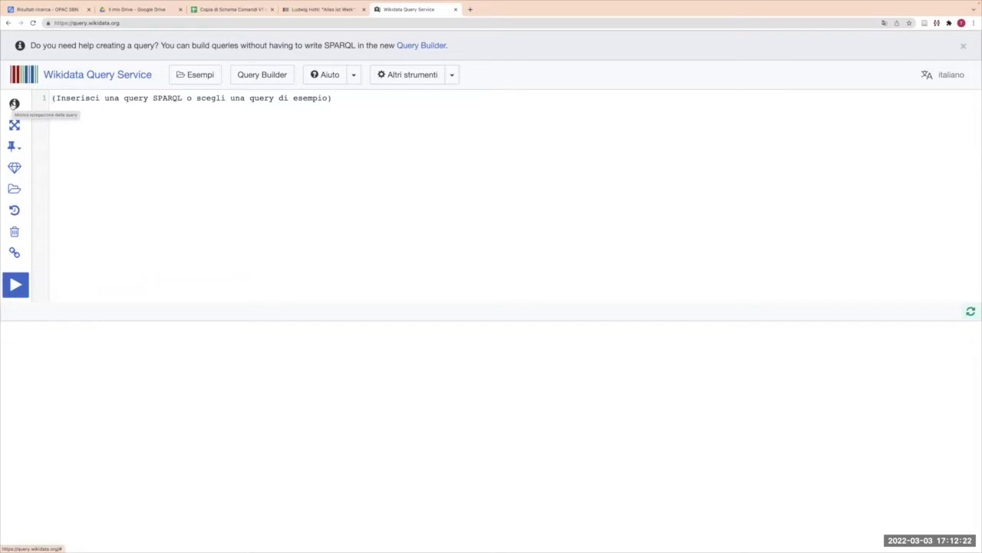
left_click(14, 104)
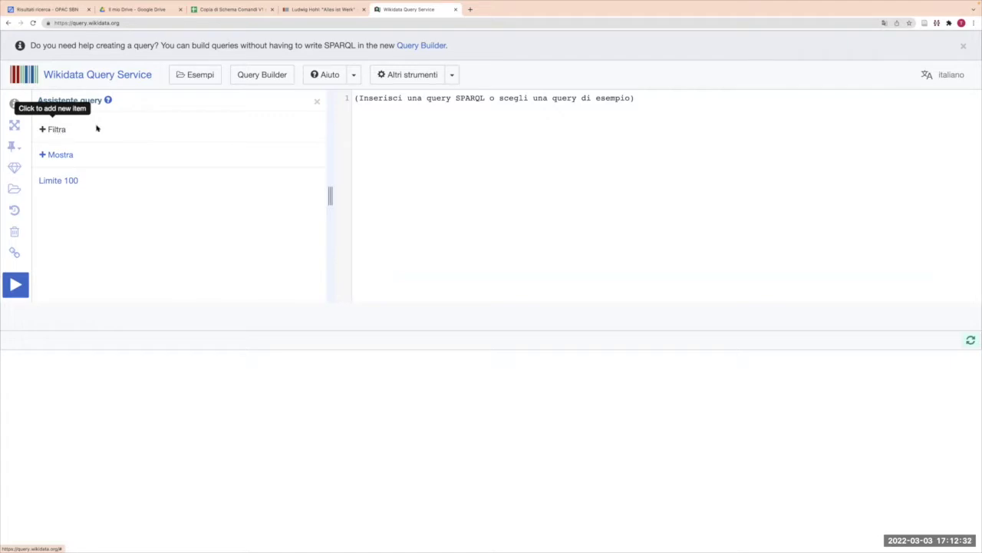
left_click(51, 130)
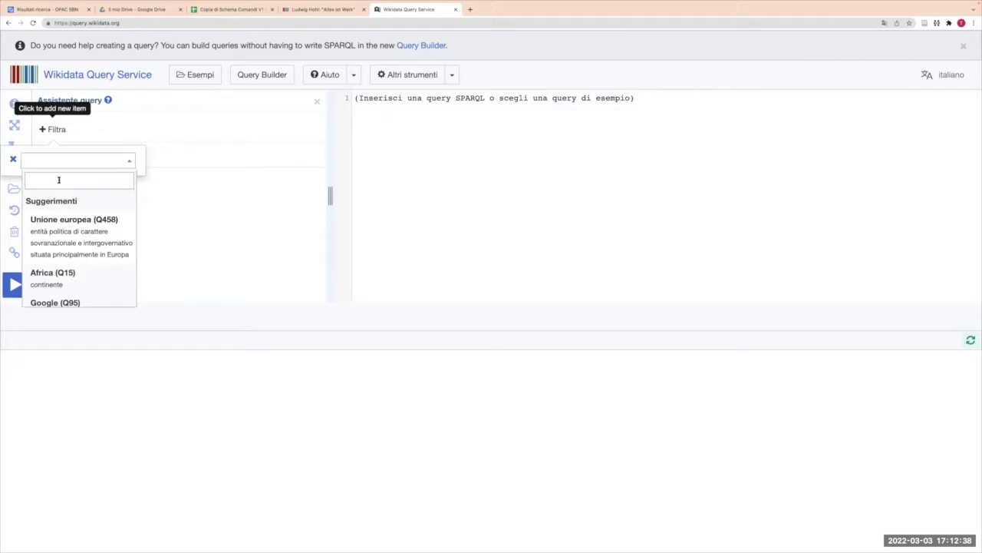
left_click(325, 75)
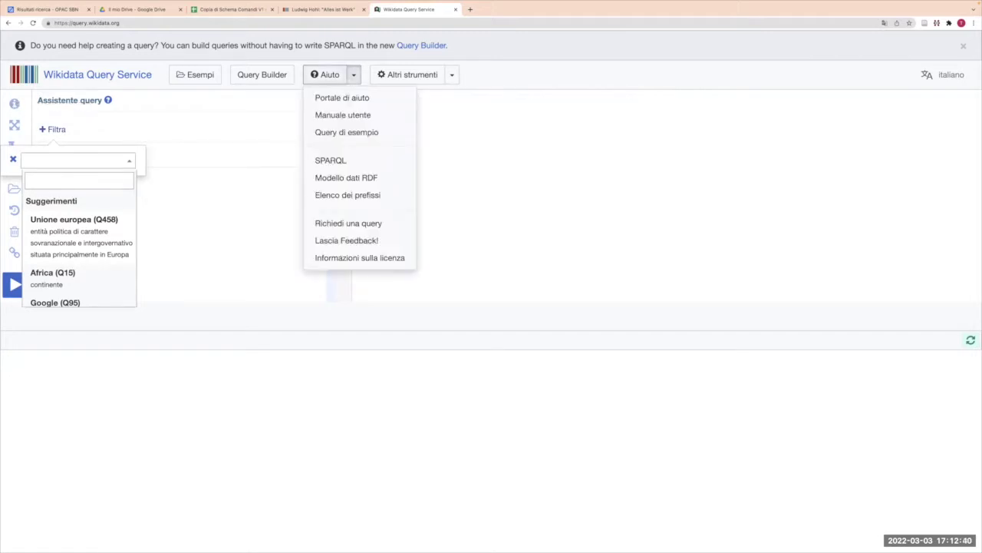
left_click(42, 182)
type("archivi e")
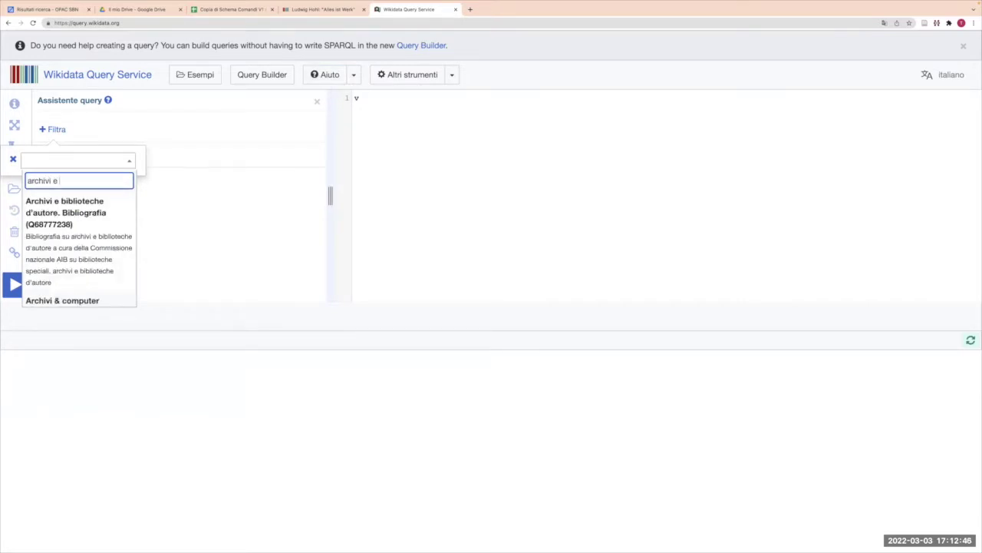
left_click(50, 214)
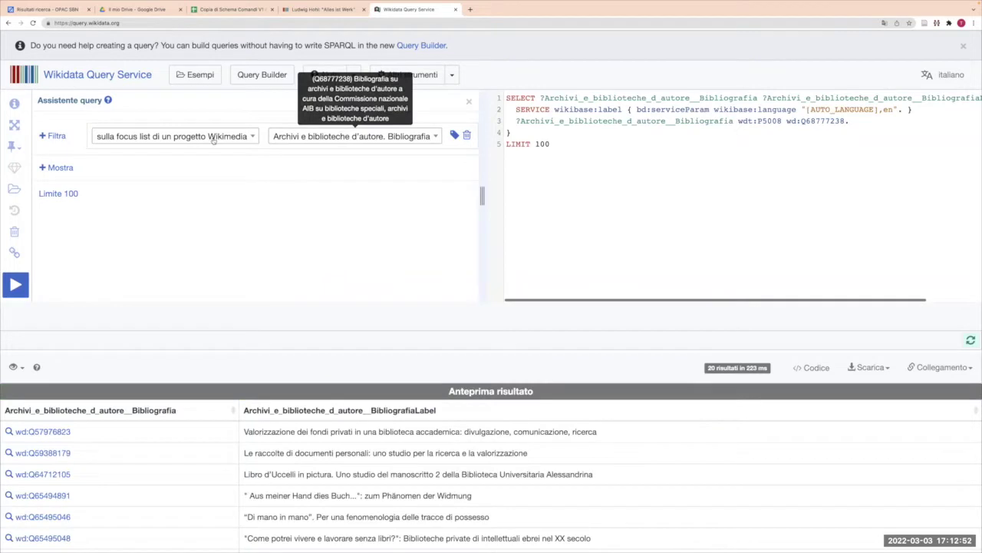
Raise the query's result limit to 1000 and run it
left_click(572, 144)
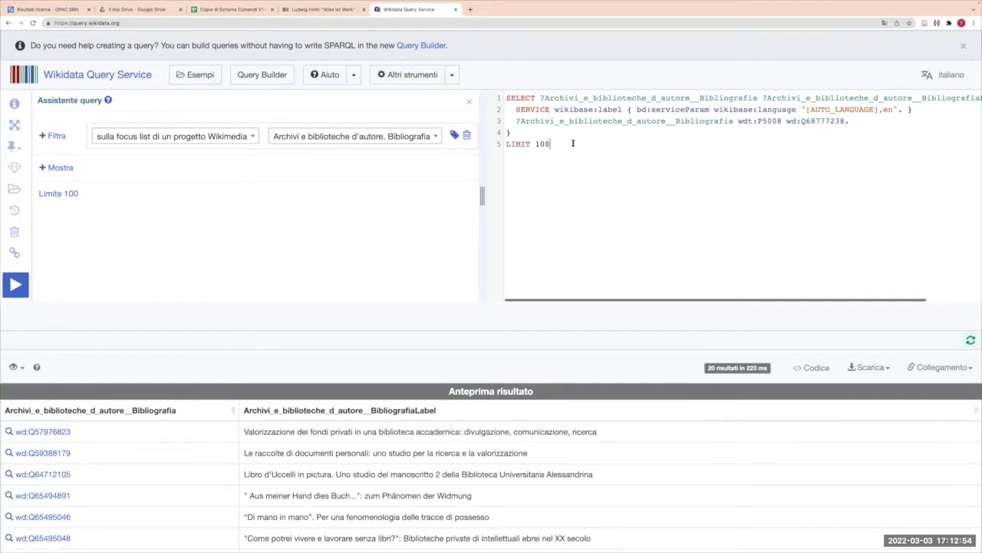
type("0")
left_click(27, 284)
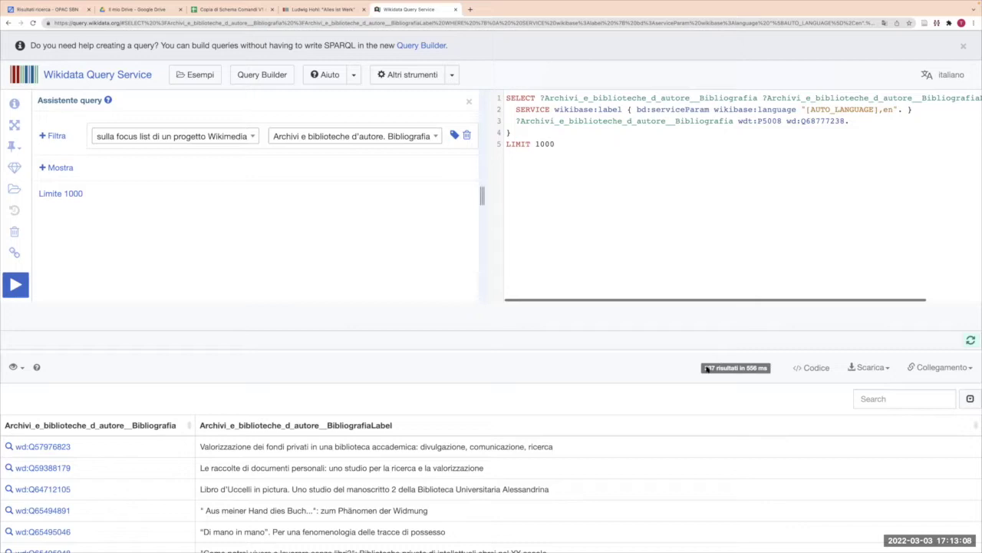
Add a second filter for "opera letteraria" (Q7725634) to the query and run it again
left_click(56, 136)
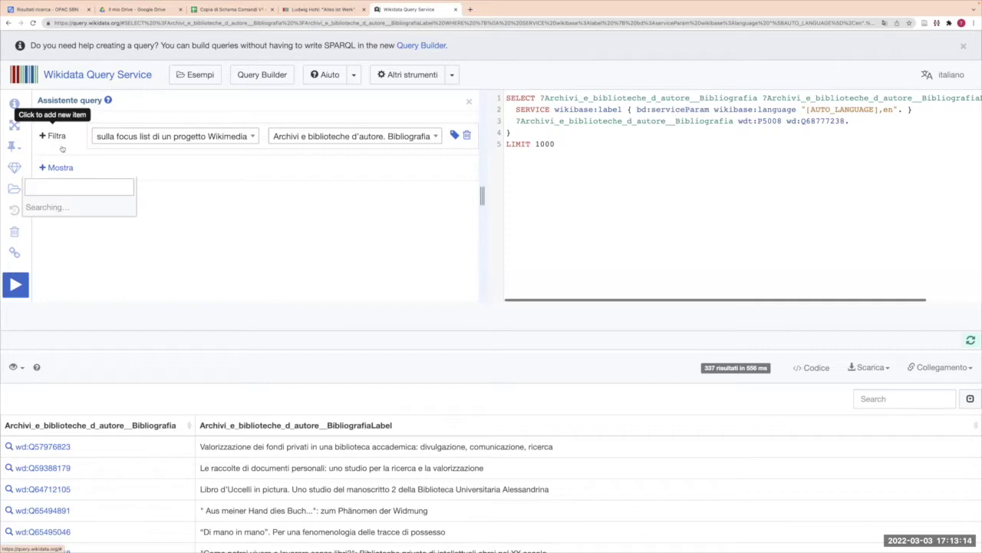
left_click(100, 189)
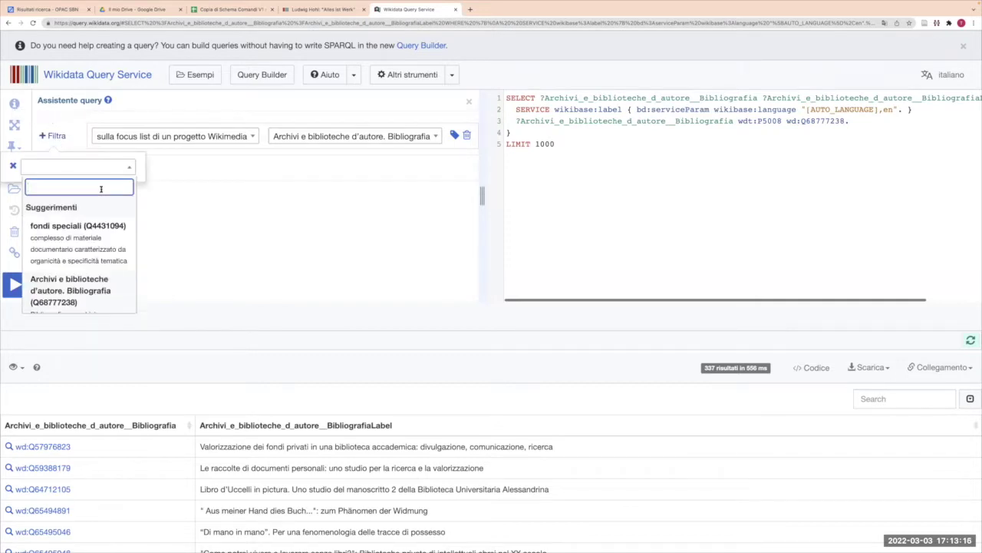
type("oper")
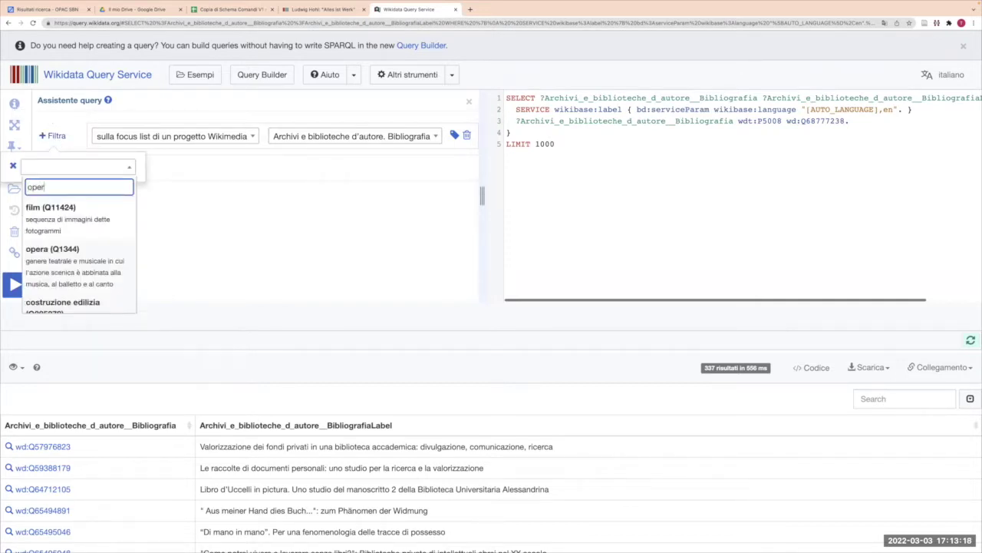
type("a l")
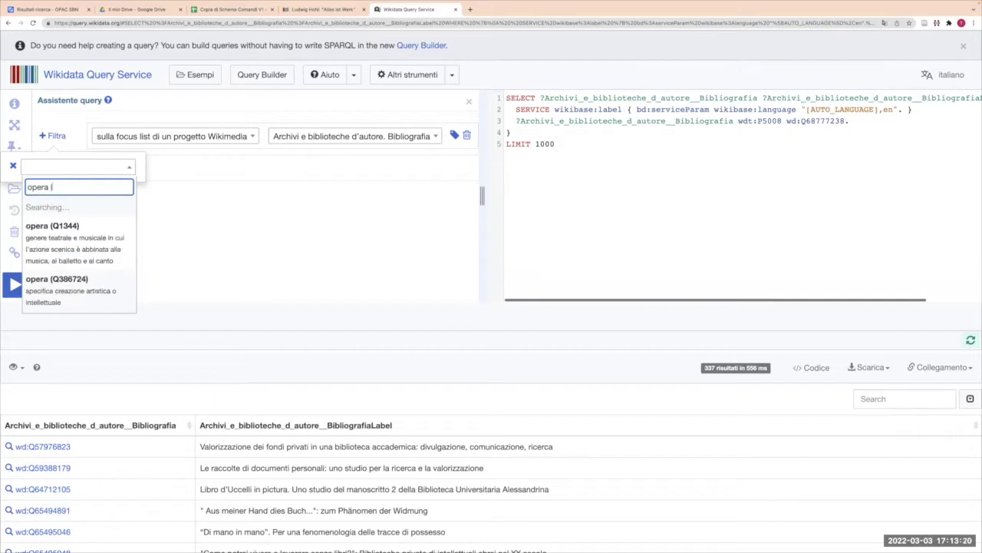
type("ette")
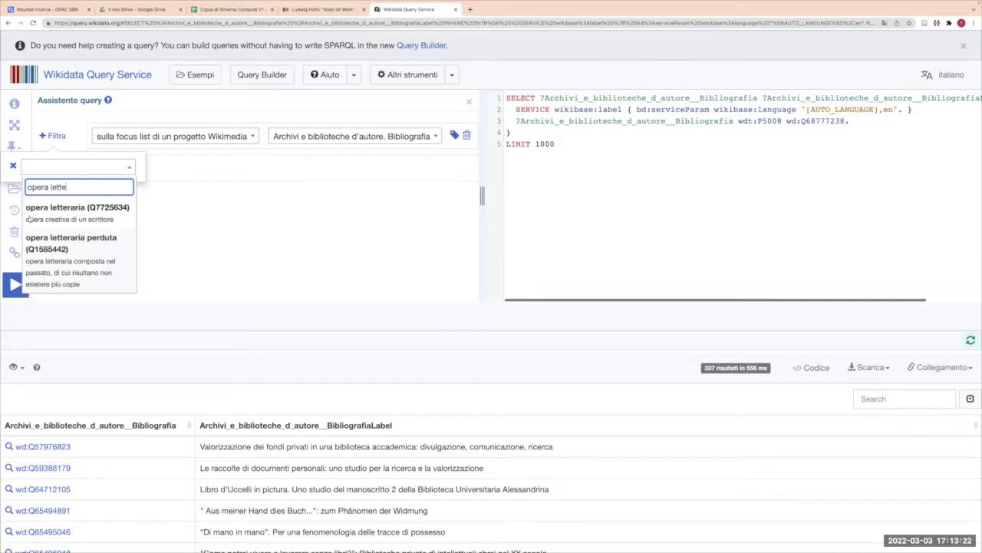
left_click(43, 219)
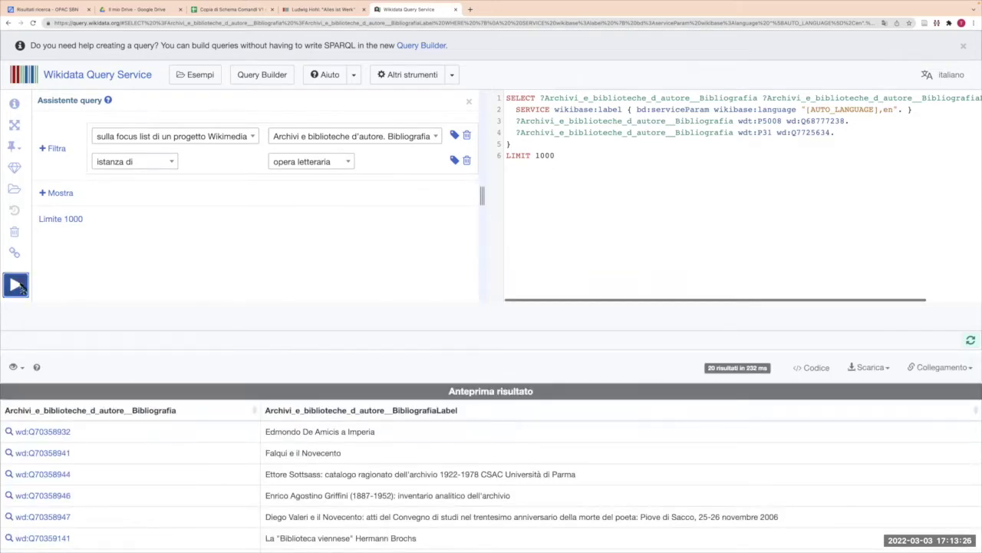
left_click(16, 285)
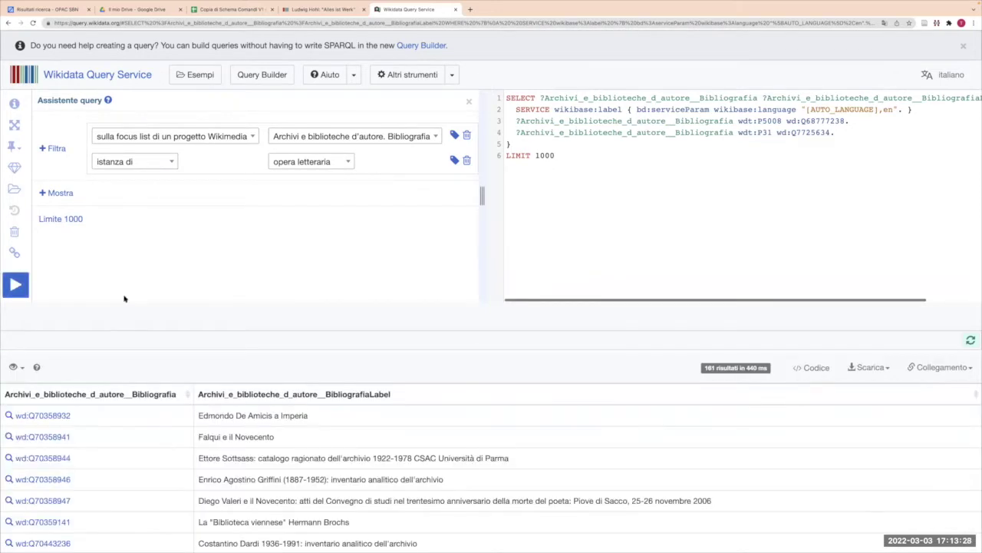
Download the query results as a CSV file and view the downloaded table in Numbers
scroll(261, 337, "down", 1)
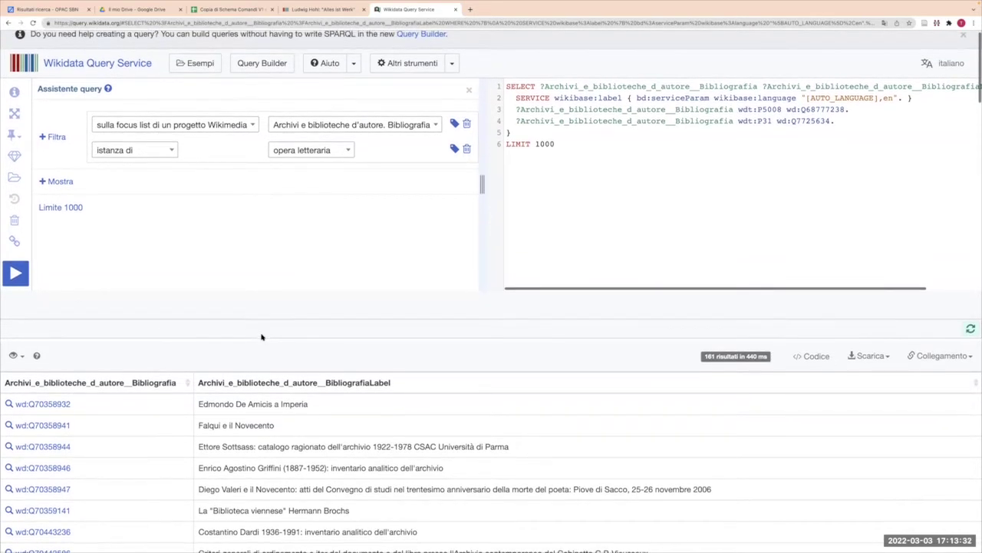
scroll(261, 337, "down", 3)
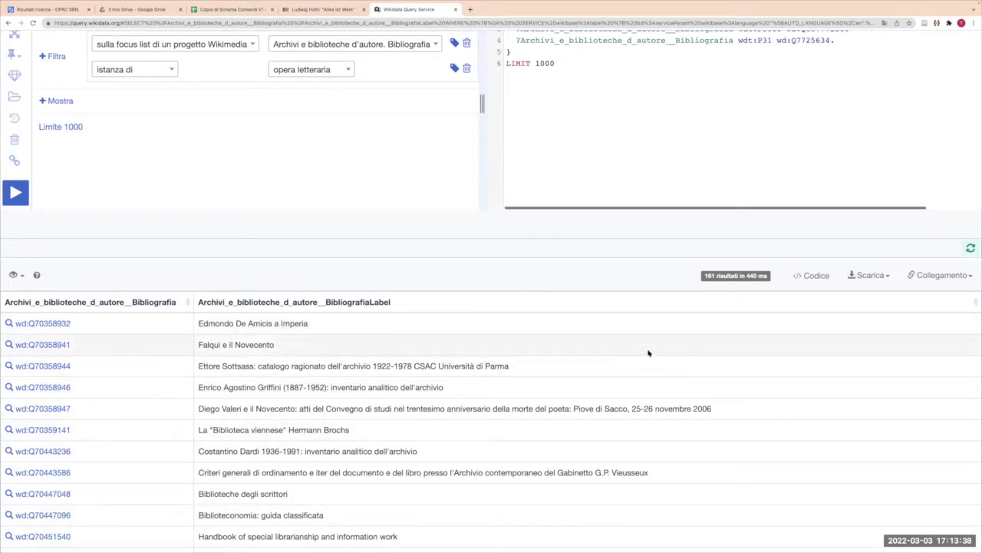
left_click(858, 277)
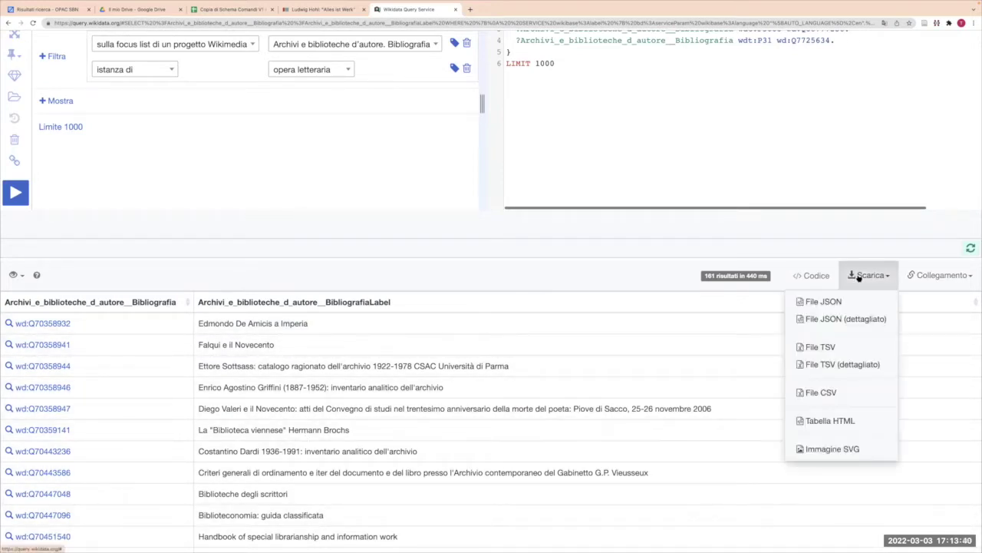
left_click(822, 392)
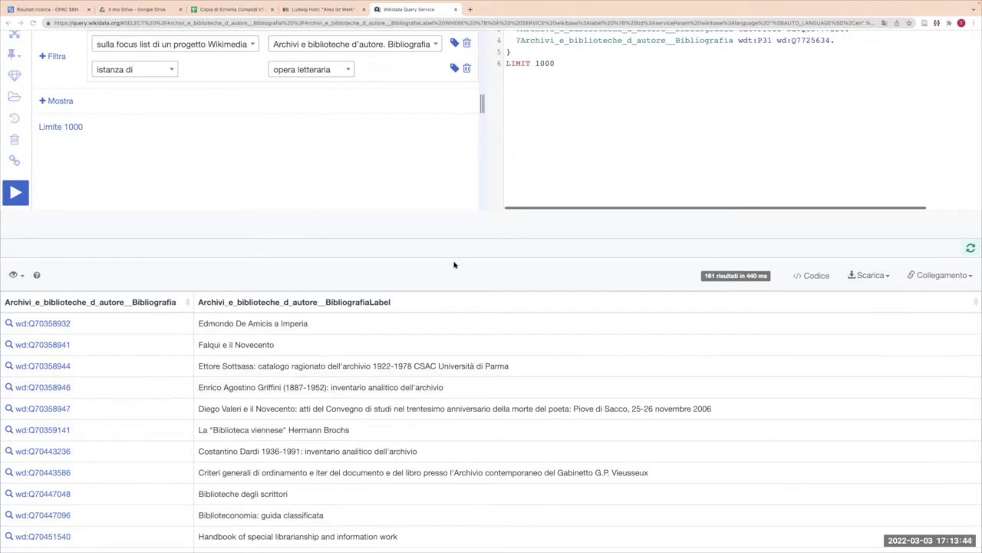
key("ctrl+Left")
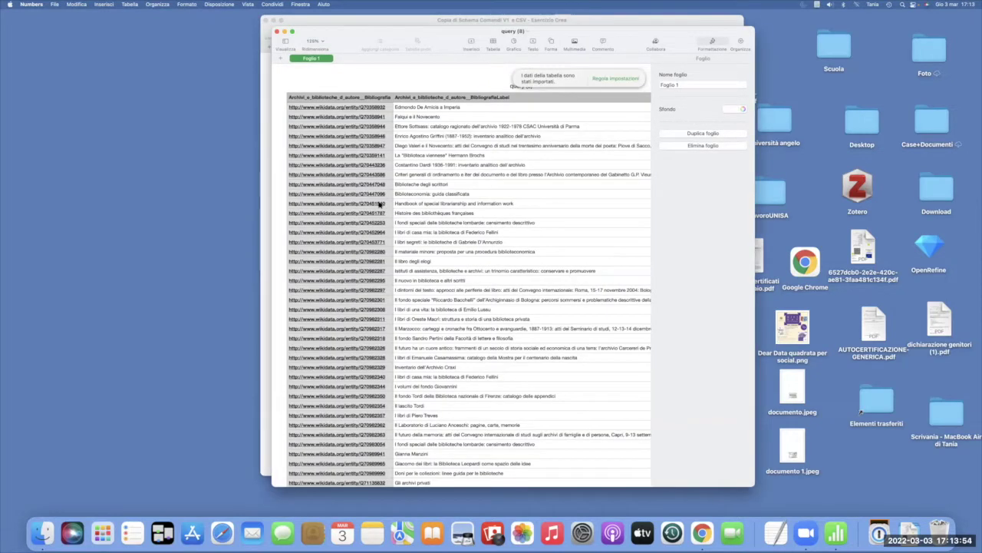
Switch back to Chrome, return to the "Copia di Schema Comandi V1 e CSV" spreadsheet and look at its file import option
left_click(702, 532)
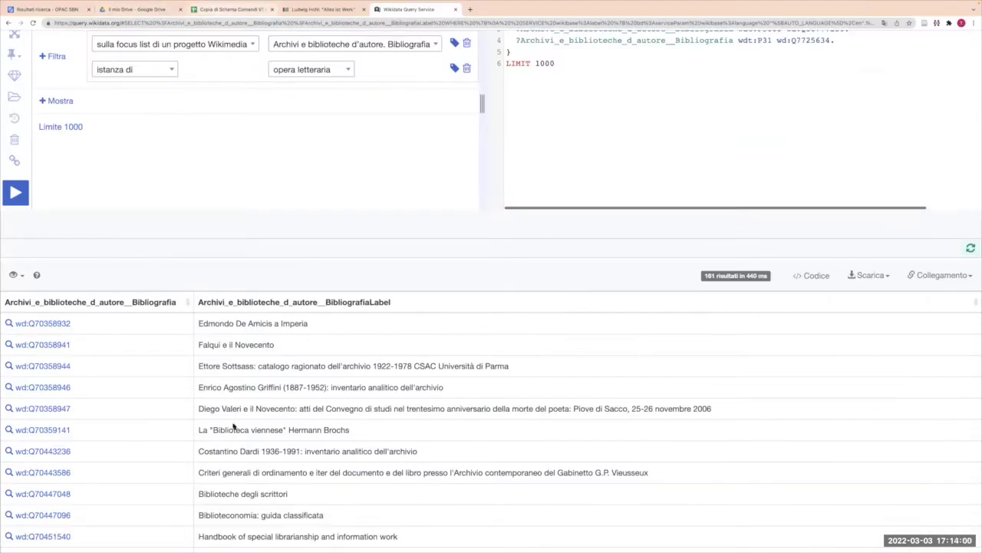
key("ctrl+shift+Tab")
key("ctrl+shift+Tab")
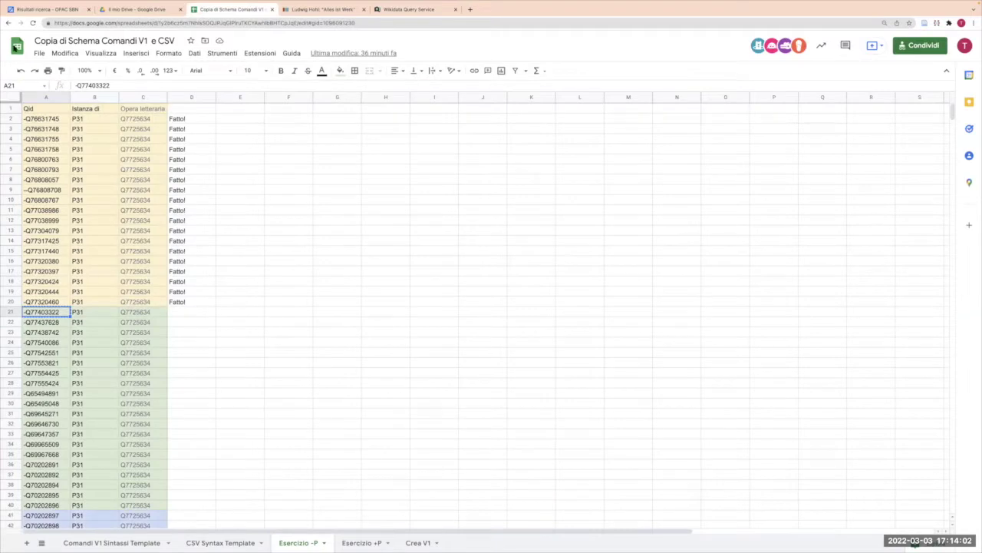
left_click(39, 53)
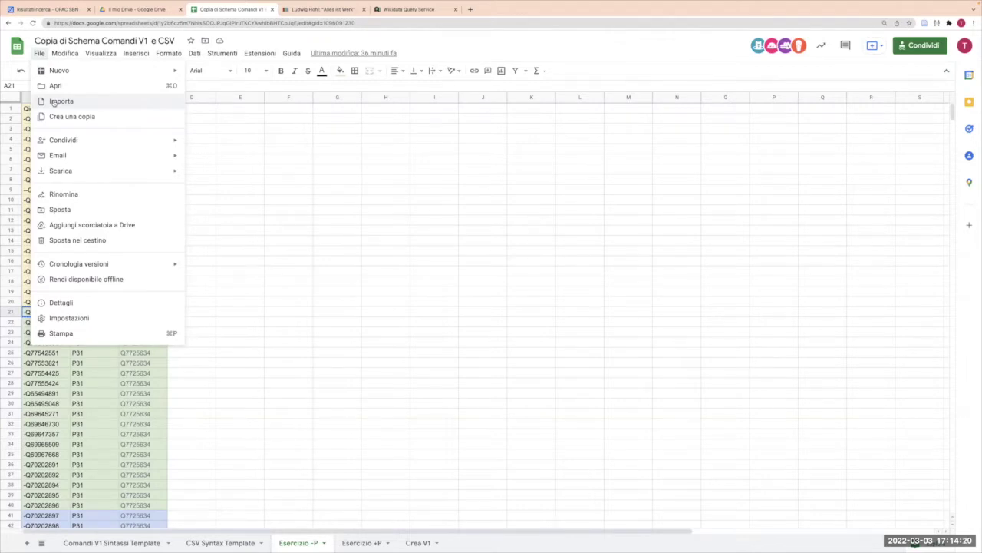
mouse_move(101, 53)
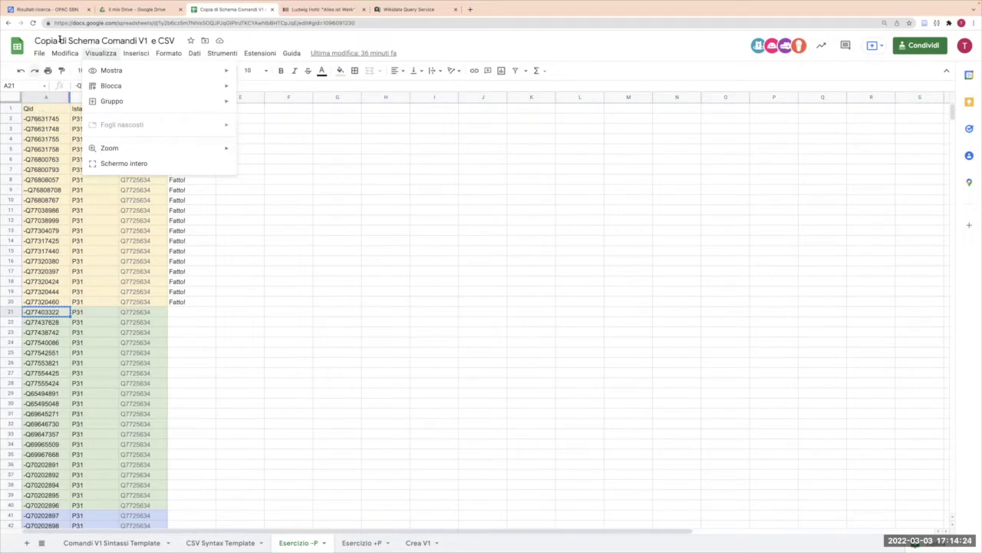
mouse_move(64, 53)
left_click(278, 41)
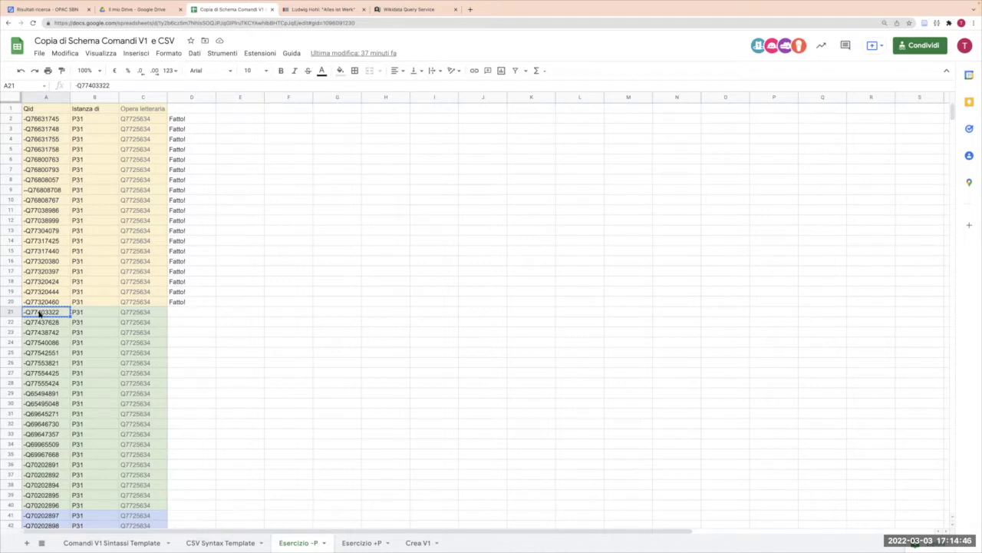
Open the find and replace dialog for the spreadsheet, review its options and close it without replacing anything
left_click(63, 52)
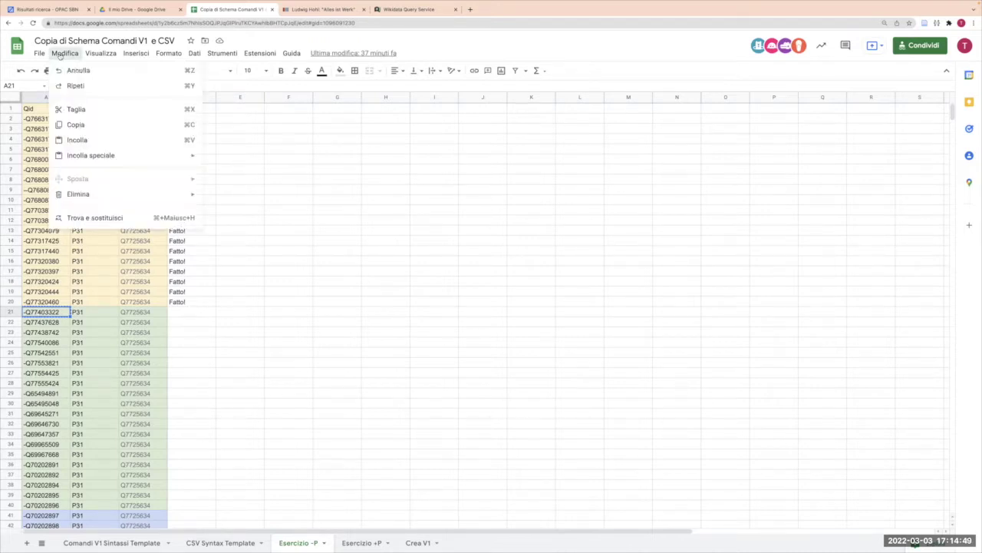
left_click(88, 220)
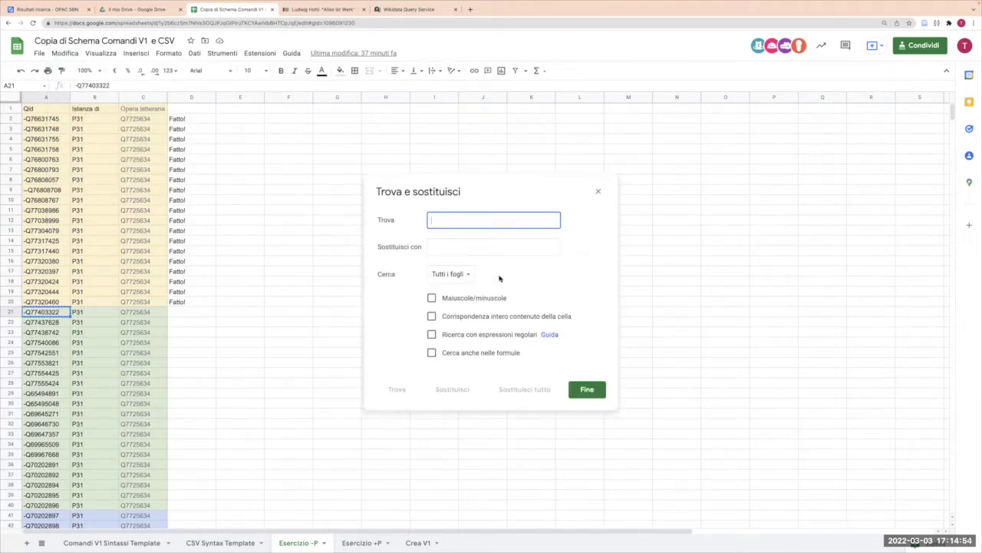
left_click(580, 389)
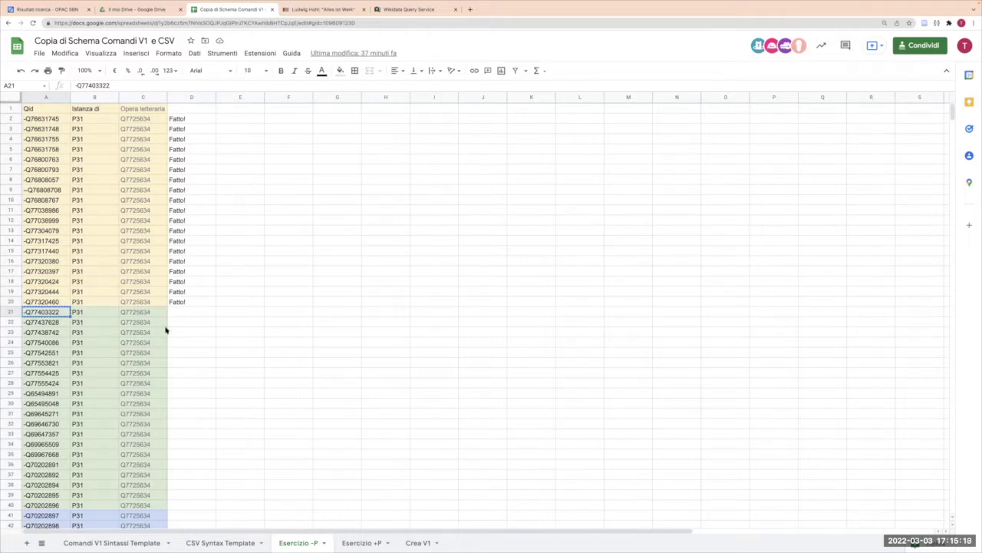
Examine the colour-coded blocks of Qid rows in the Esercizio -P sheet, down to about row 100 and back
scroll(166, 330, "down", 5)
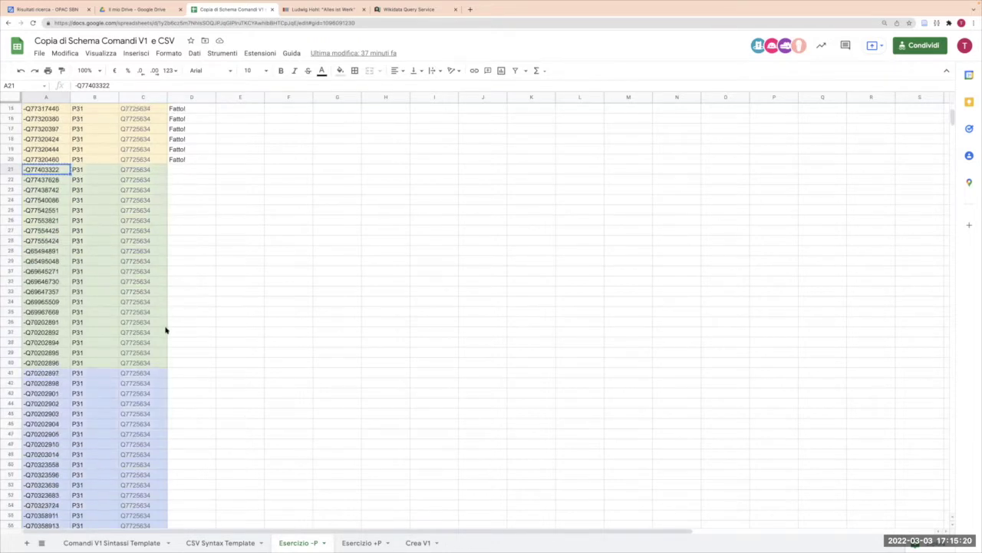
scroll(166, 330, "down", 2)
scroll(166, 330, "up", 7)
scroll(165, 330, "down", 6)
scroll(166, 330, "down", 1)
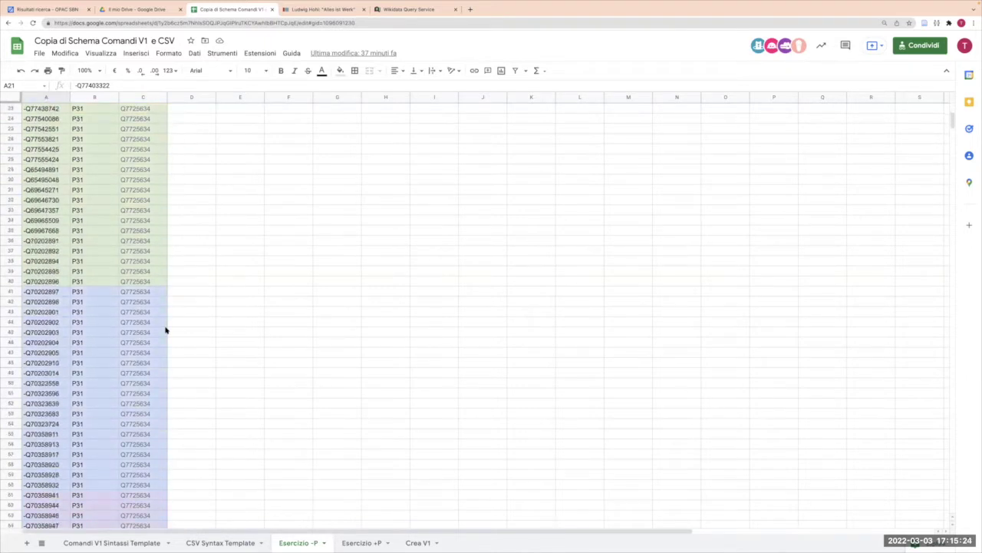
scroll(165, 330, "down", 6)
scroll(166, 330, "down", 2)
scroll(165, 330, "down", 4)
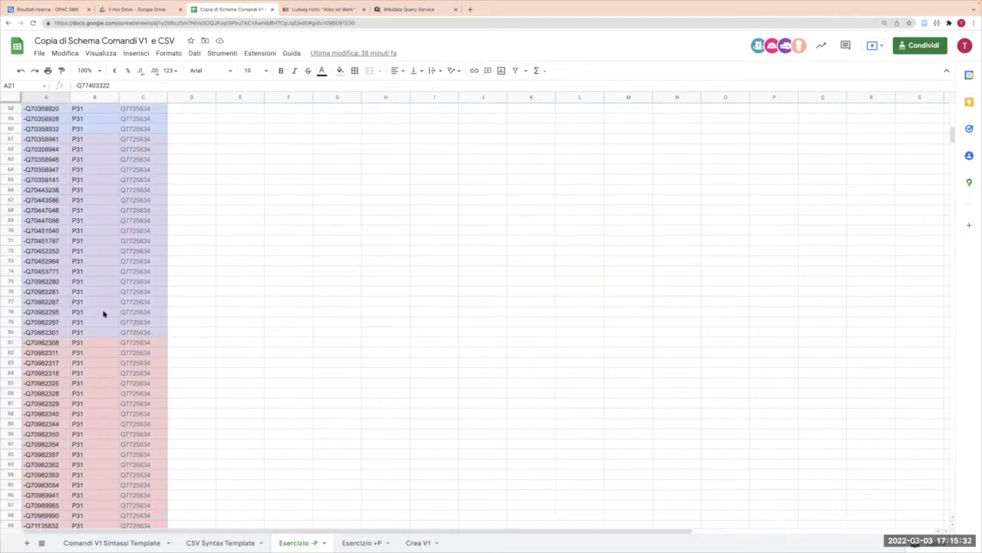
scroll(104, 314, "up", 7)
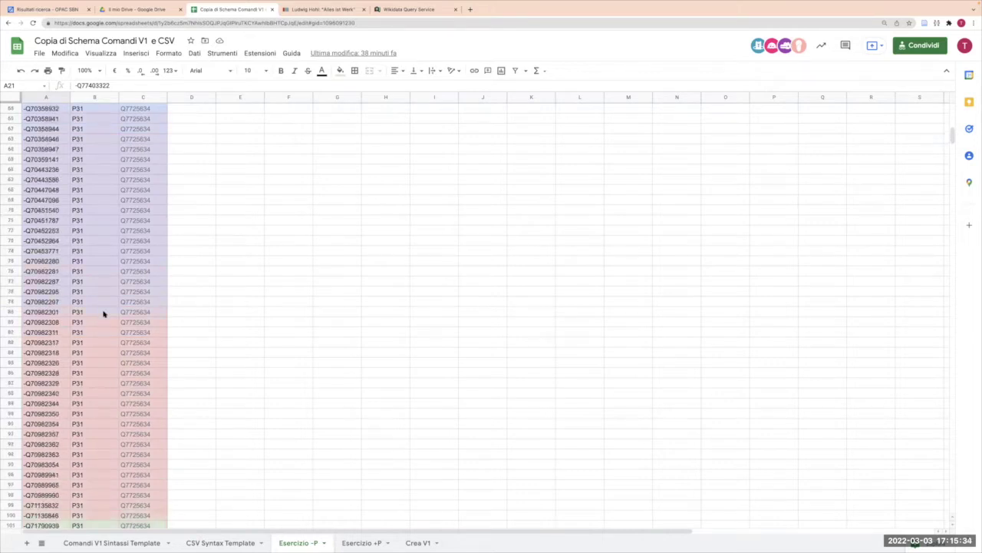
scroll(103, 313, "up", 12)
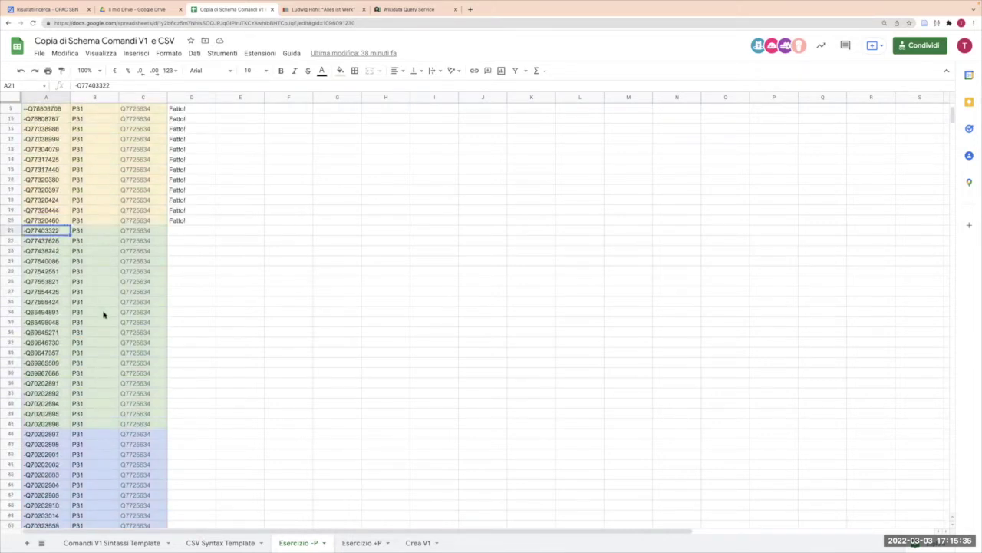
scroll(104, 313, "down", 1)
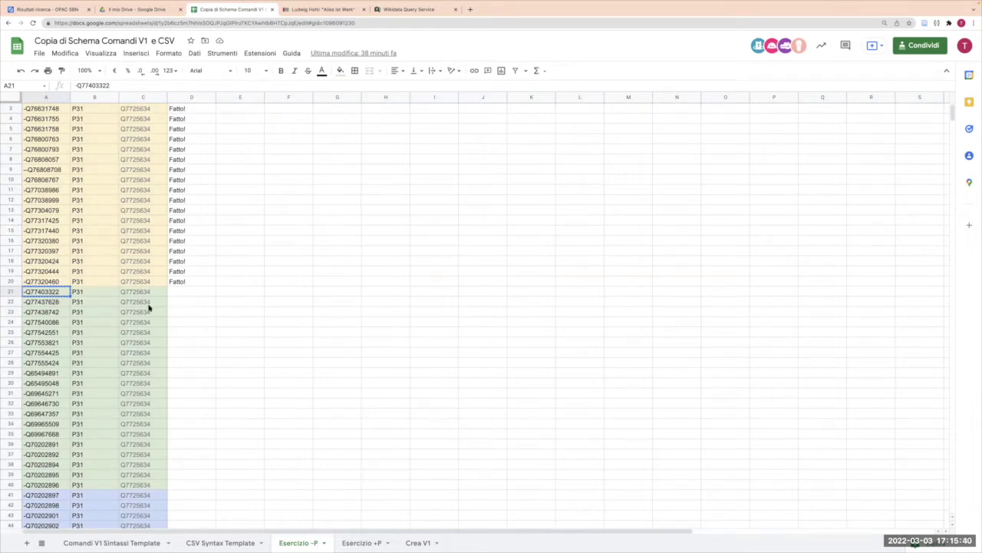
Open quickstatements.toolforge.org in a new browser tab and start a new batch
left_click(472, 10)
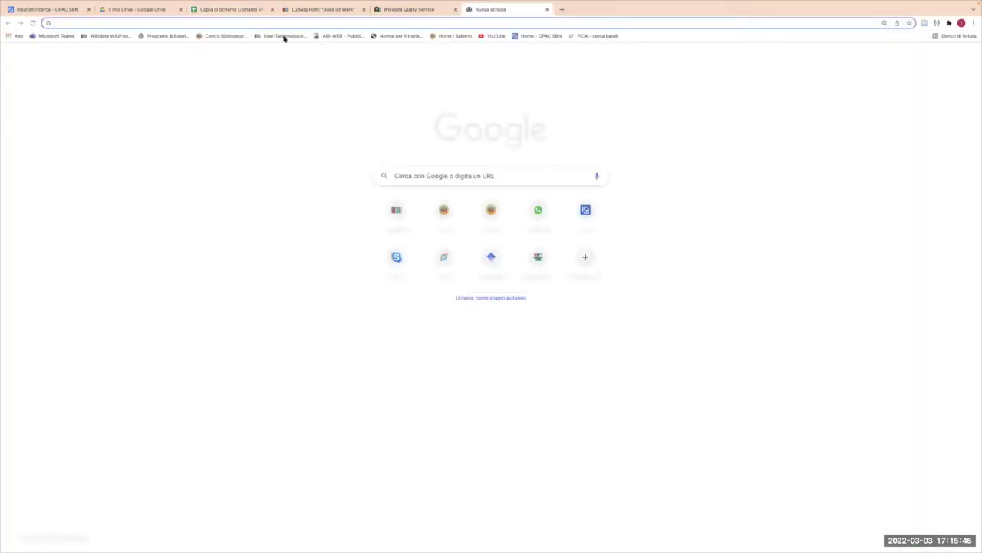
type("quickstatements.toolforge.org")
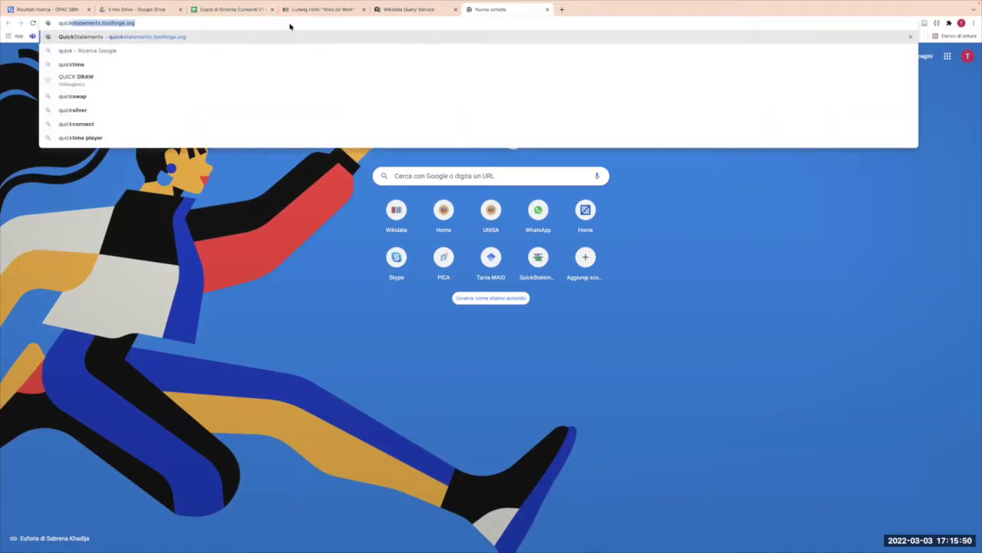
key("Return")
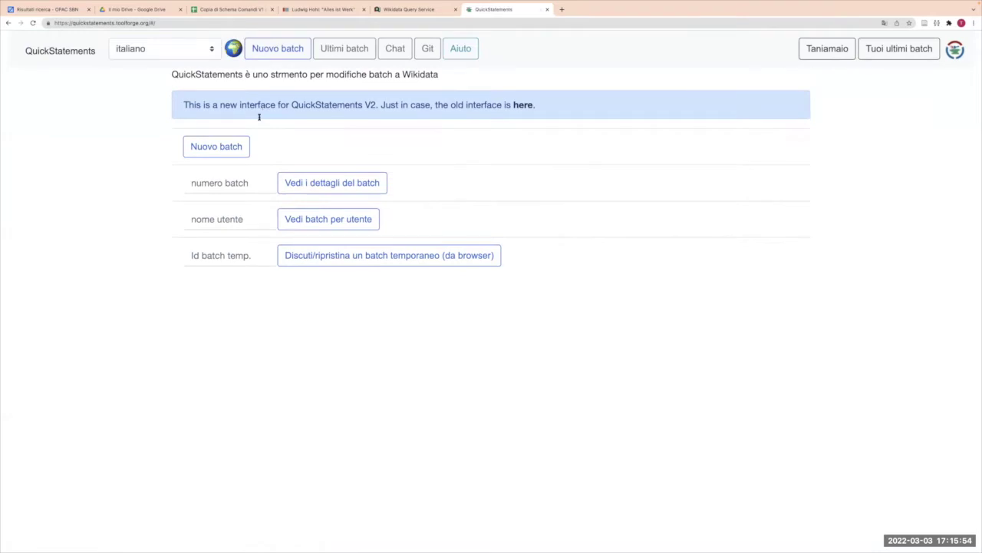
left_click(216, 146)
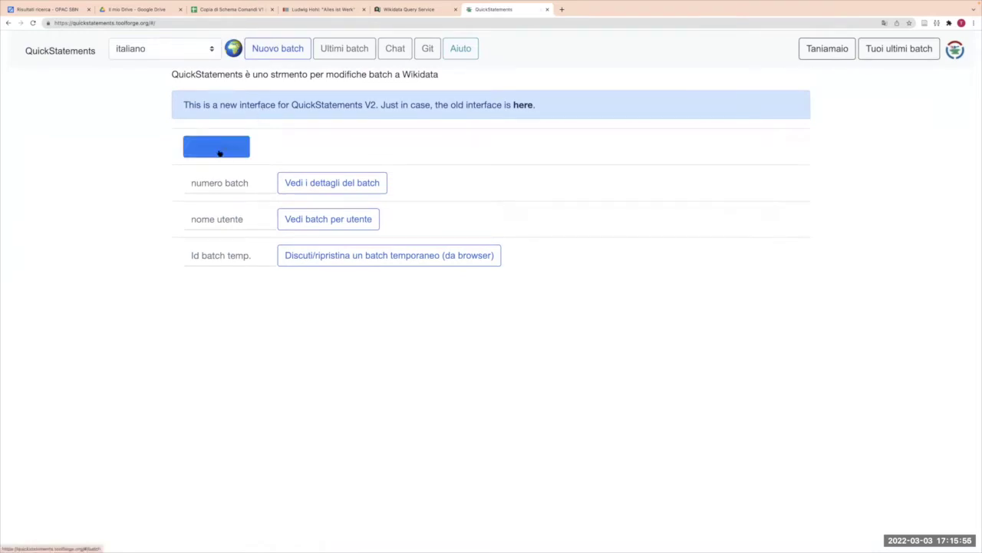
Copy the green block of removal commands, cells A21:C40, from the Esercizio -P sheet of the spreadsheet
left_click(243, 12)
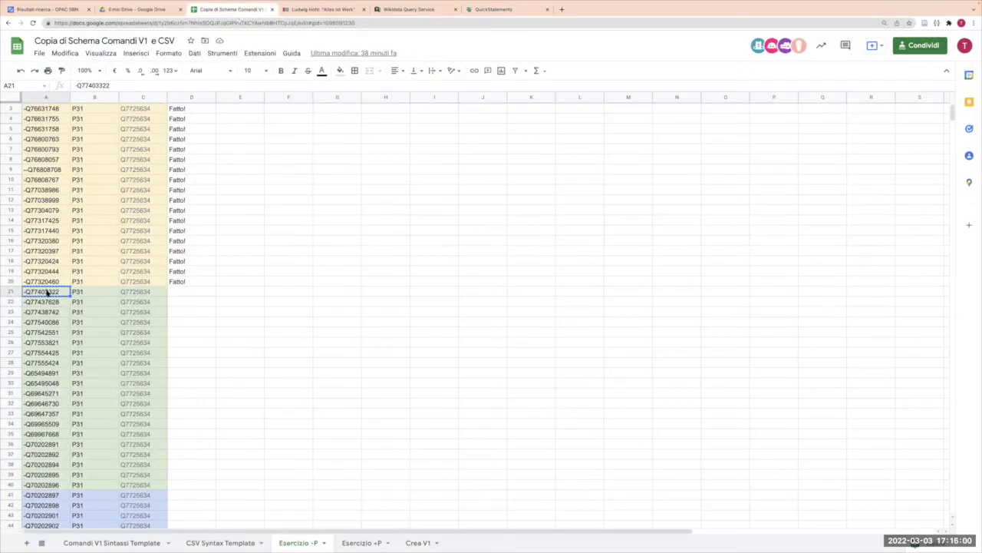
key("shift+Right")
key("shift+Right")
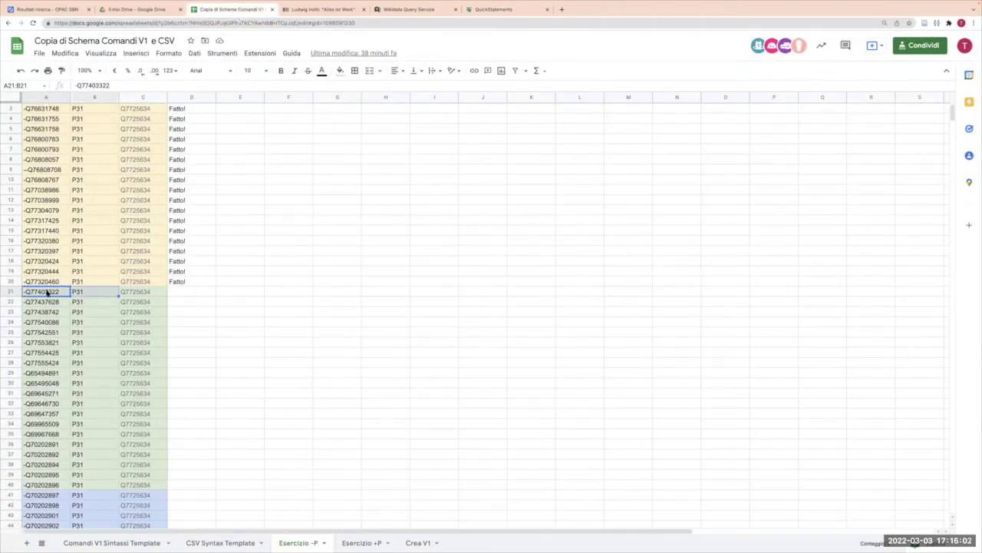
key("shift+Down")
key("shift+Down")
key("shift+Down")
key("shift+Down")
key("shift+Down")
key("shift+Down")
key("shift+Down")
key("shift+Down")
key("shift+Down")
key("shift+Down")
key("shift+Down")
key("shift+Down")
key("shift+Down")
key("shift+Down")
key("shift+Down")
key("shift+Down")
key("shift+Down")
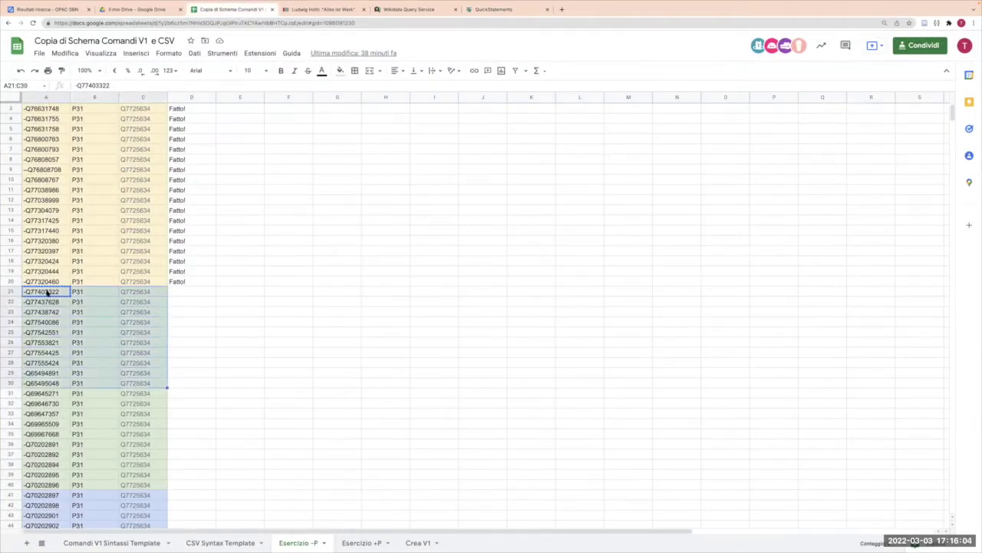
key("shift+Down")
key("shift+Down")
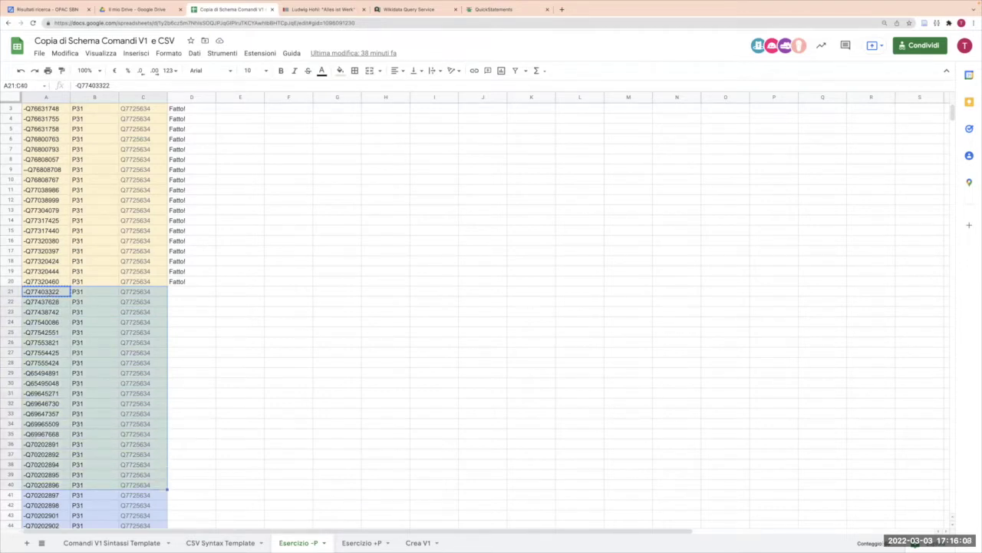
key("ctrl+c")
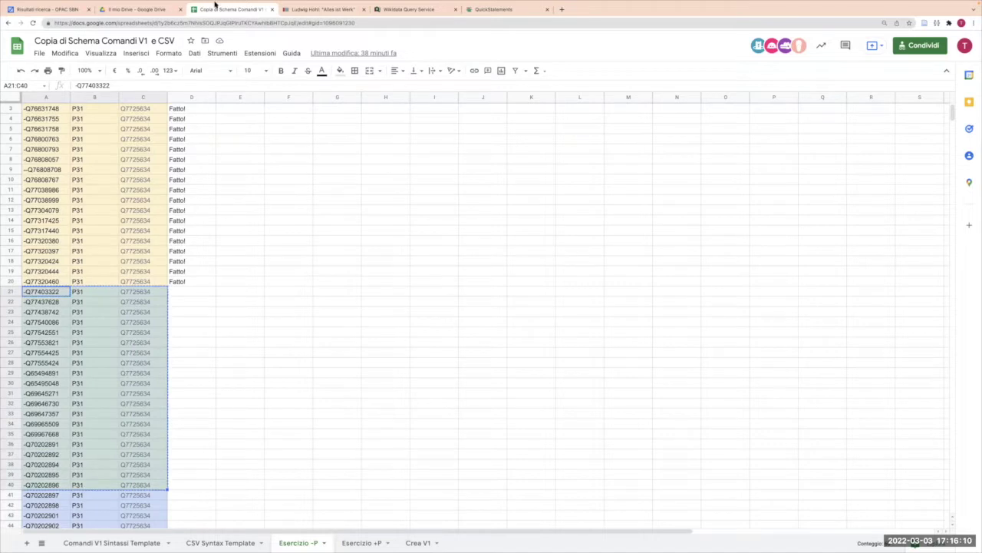
Paste the copied command rows into the new Wikidata batch in QuickStatements
left_click(491, 9)
left_click(181, 116)
key("ctrl+v")
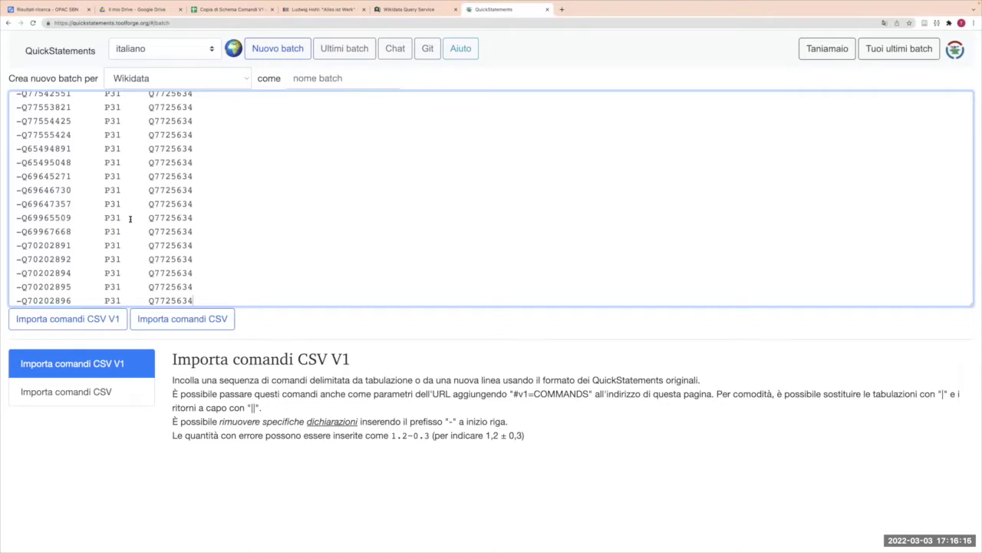
Import the pasted rows as V1 commands and run the batch in the foreground
left_click(98, 318)
left_click(64, 322)
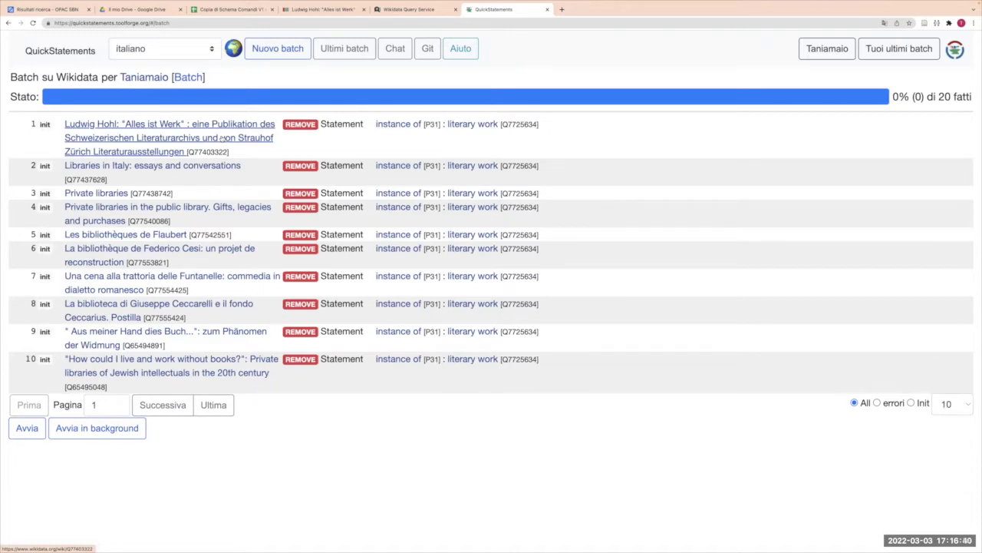
left_click(20, 432)
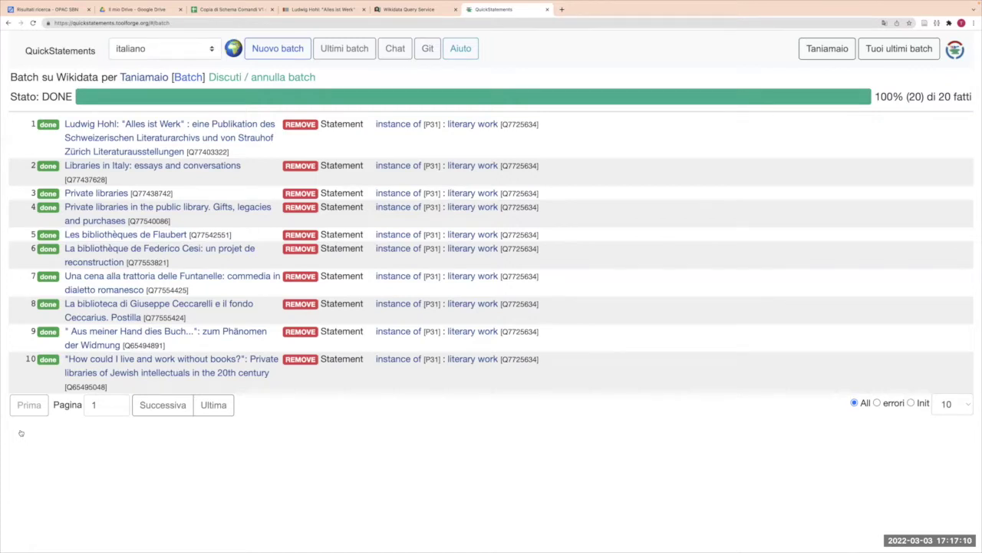
Mark the green rows as done in the Esercizio -P sheet by copying "Fatto!" from D20 into D21:D40
mouse_move(184, 2)
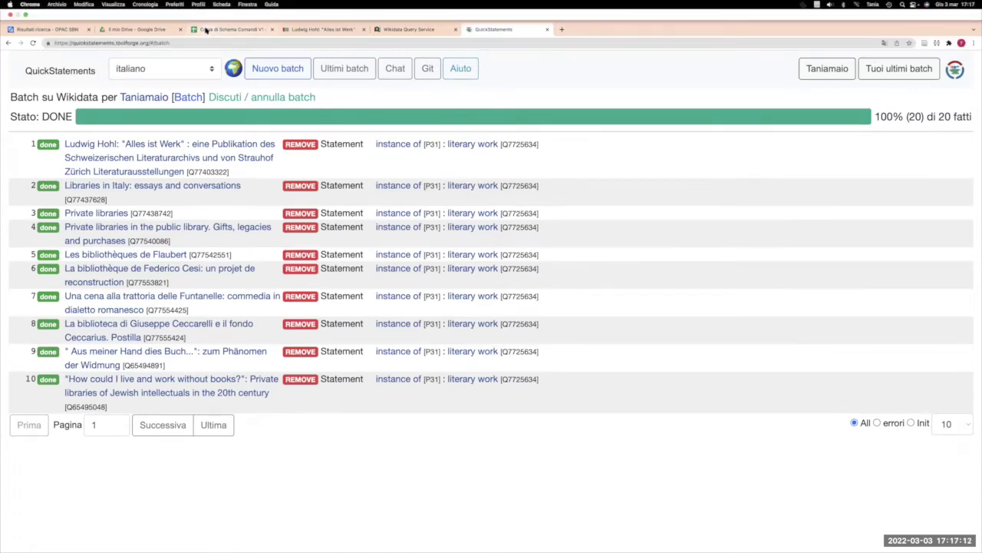
left_click(206, 29)
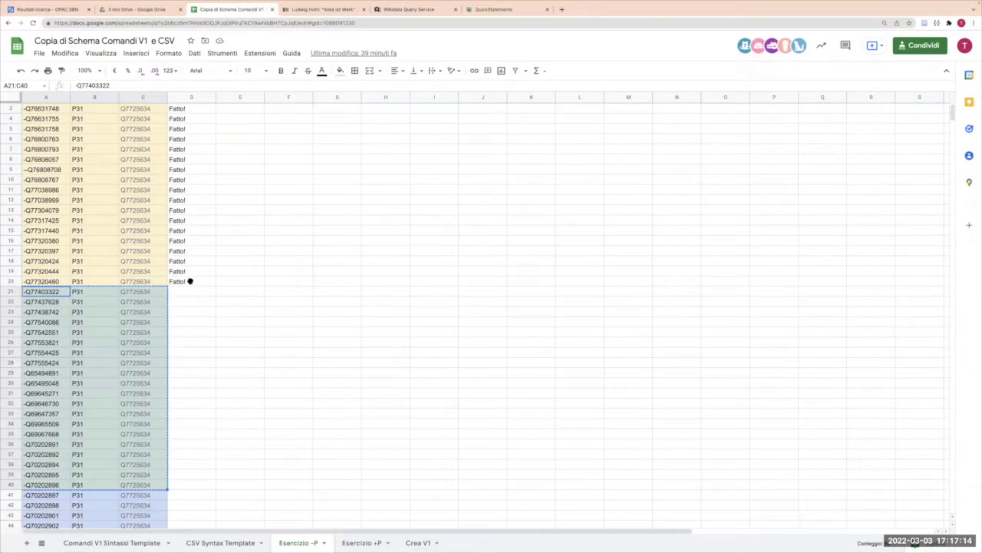
left_click(190, 281)
key("super+c")
left_click(188, 292)
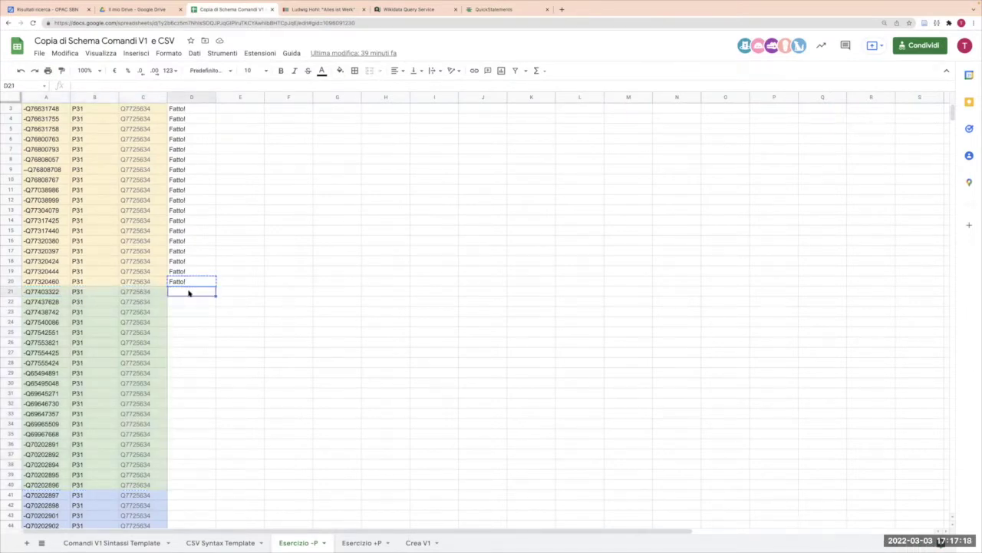
key("shift+Down")
key("shift+Down")
key("shift+Down")
key("shift+Down")
key("shift+Down")
key("shift+Down")
key("shift+Down")
key("shift+Down")
key("shift+Down")
key("shift+Down")
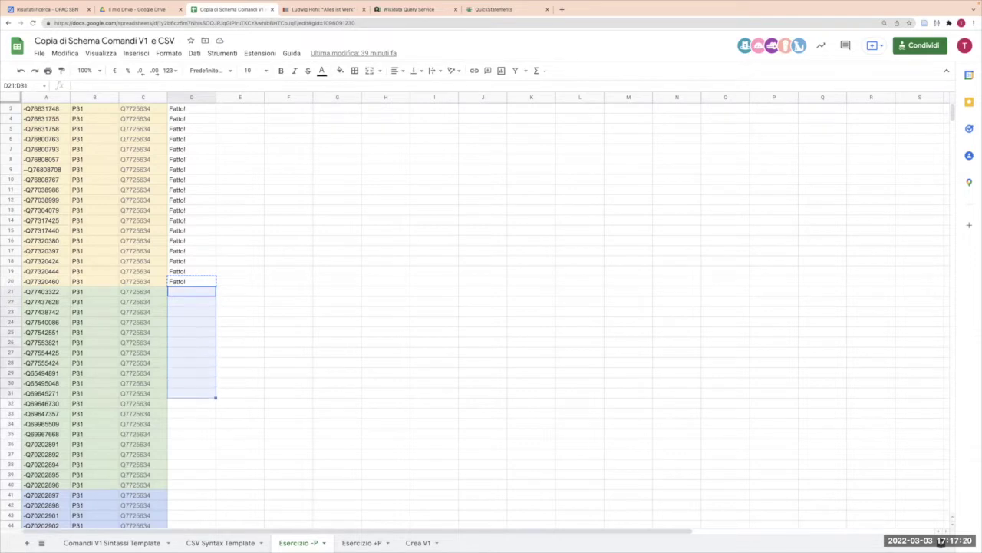
key("shift+Down")
key("shift+Down")
key("shift+Down")
key("shift+Down")
key("shift+Down")
key("shift+Down")
key("shift+Down")
key("shift+Down")
key("shift+Down")
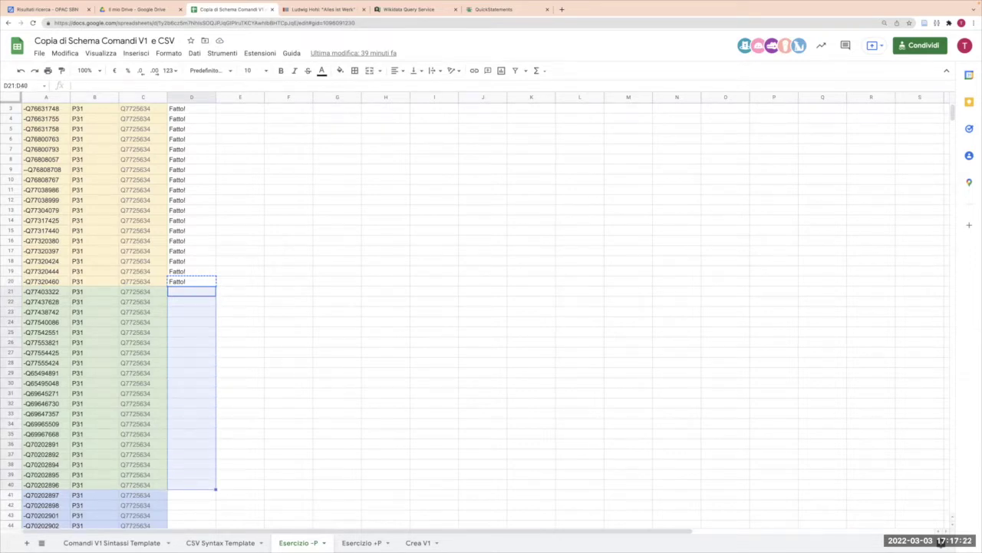
key("super+v")
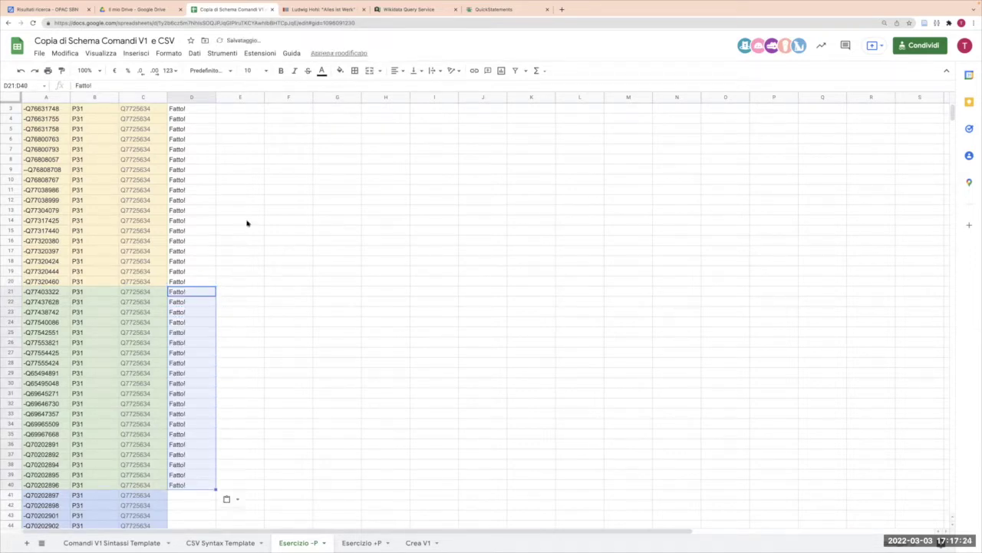
Look at the next blocks in Esercizio -P, then review the Esercizio +P sheet's source columns and the incomplete row 4
scroll(254, 252, "down", 7)
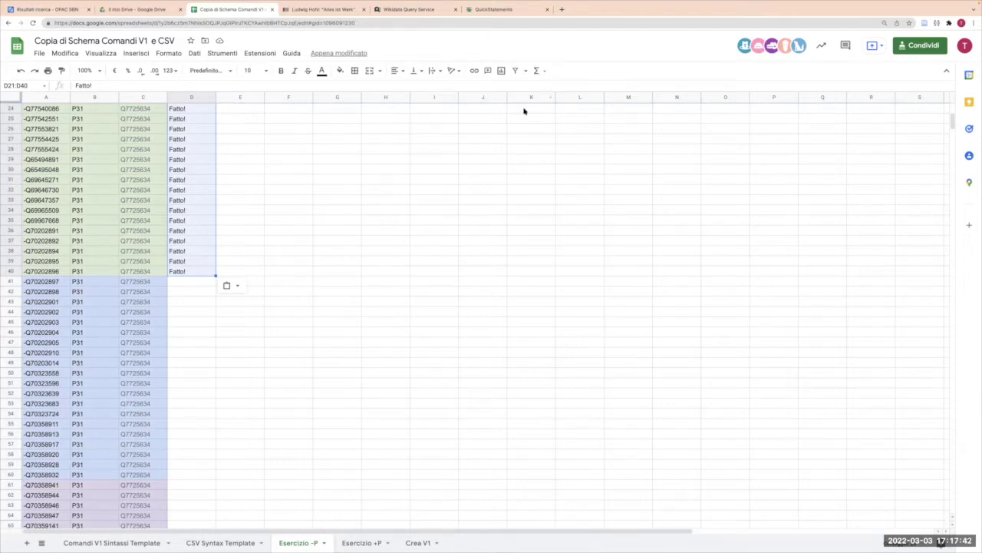
left_click(362, 543)
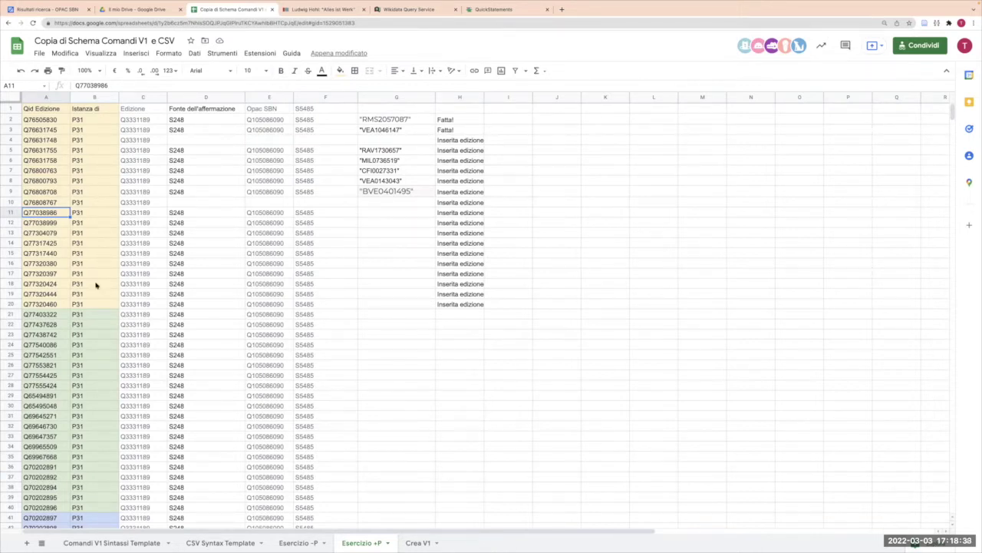
scroll(95, 285, "down", 2)
scroll(95, 285, "up", 2)
left_click(36, 144)
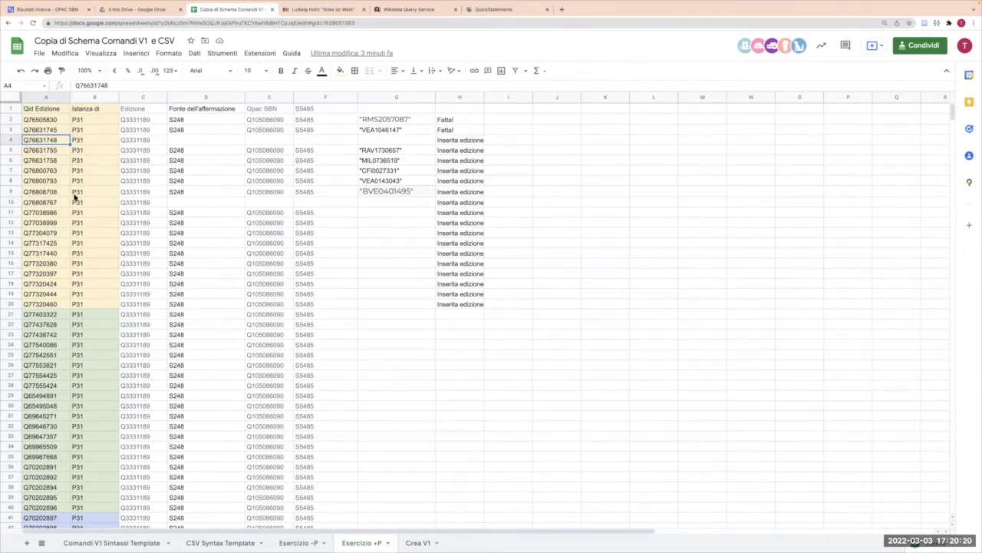
Copy the Qid Q77038986 from A11 and paste it as the title in a new OPAC SBN advanced search
left_click(38, 213)
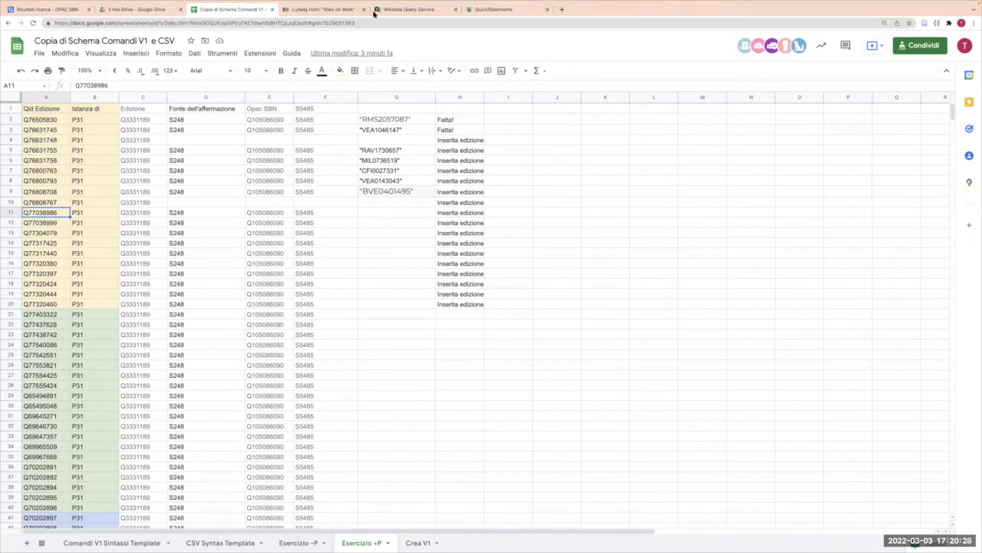
left_click(23, 9)
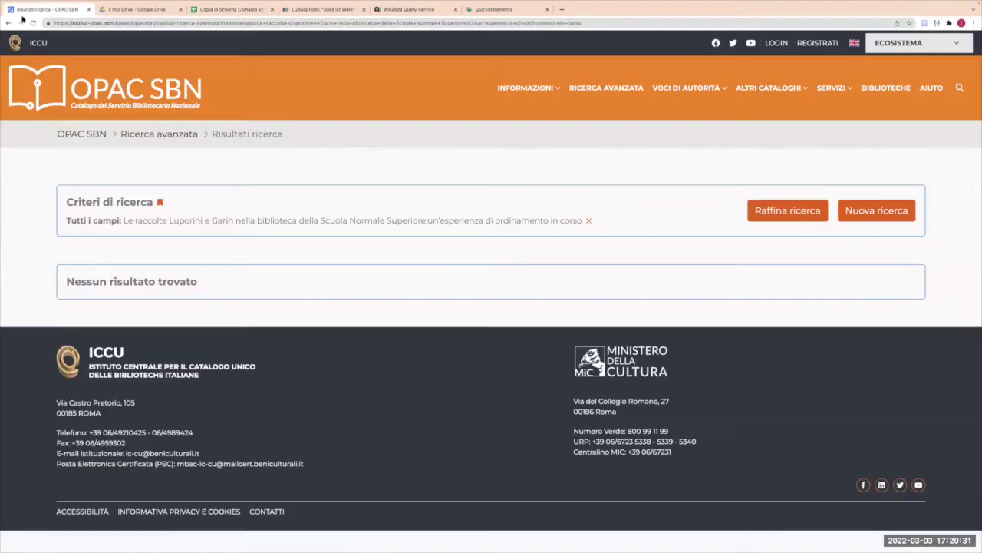
left_click(850, 209)
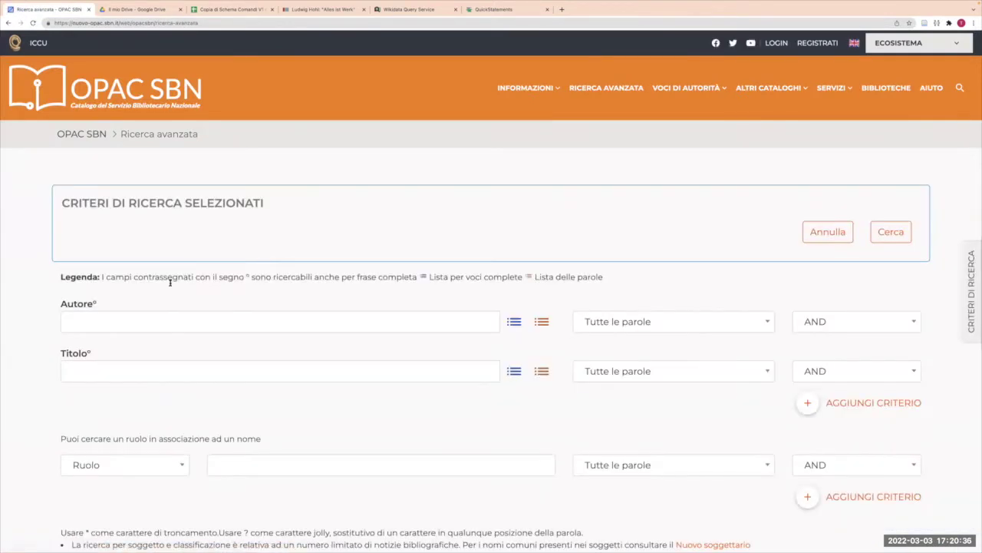
left_click(138, 372)
key("ctrl+v")
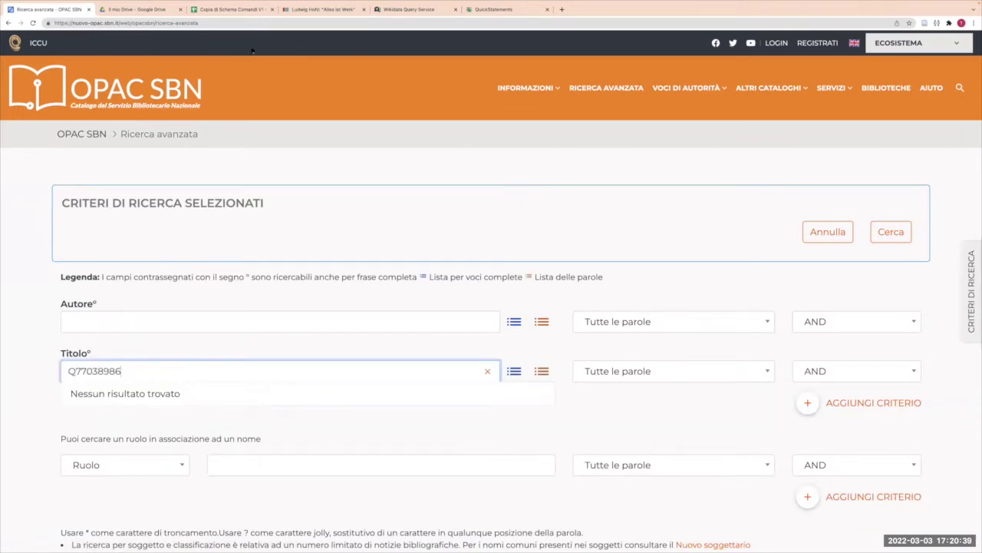
Search Wikidata for Q77038986 and open the item "Leo Longanesi: la fabbrica del dissenso"
left_click(335, 10)
scroll(637, 149, "up", 15)
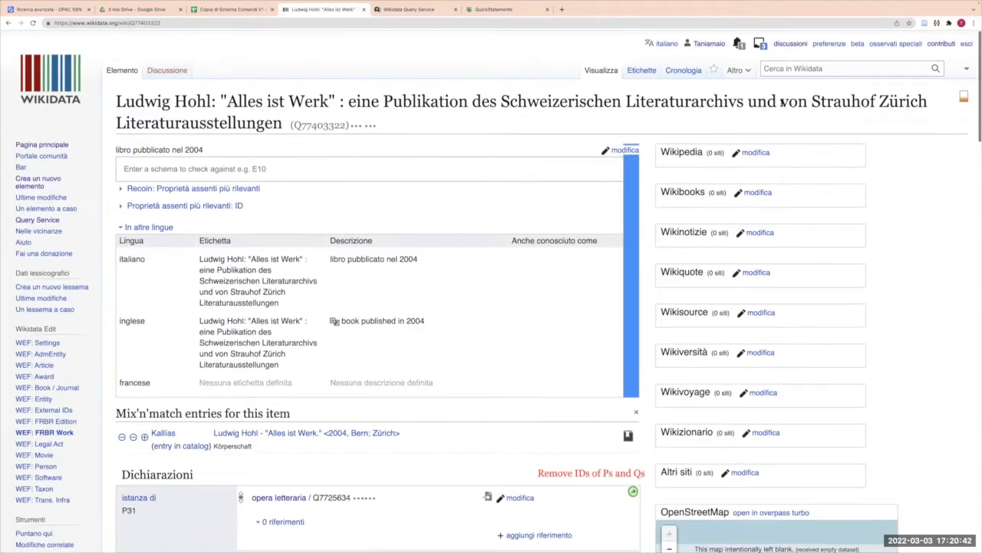
left_click(794, 67)
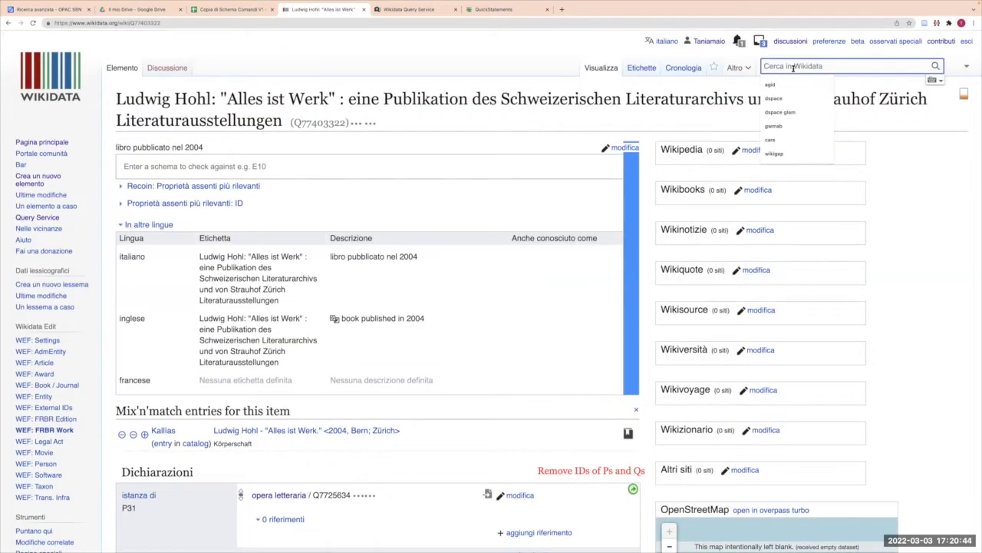
key("ctrl+v")
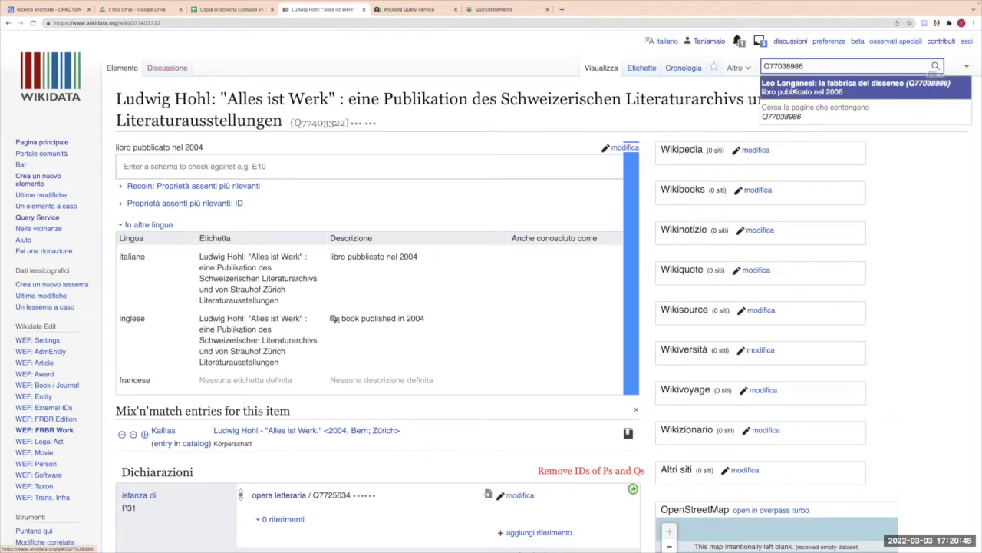
left_click(763, 90)
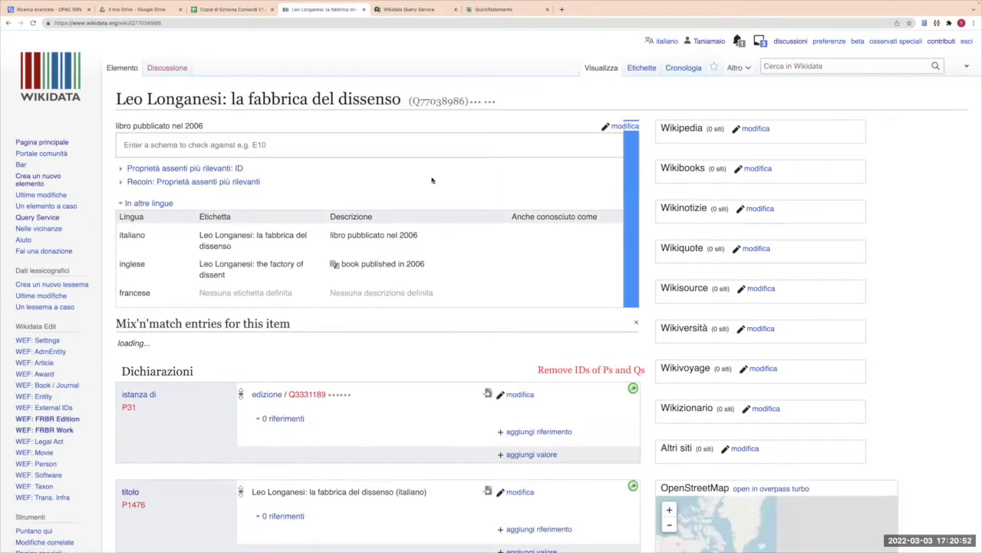
Examine the book item's labels and statements, from instance and title down to publisher, publication date and number of pages
scroll(431, 179, "down", 2)
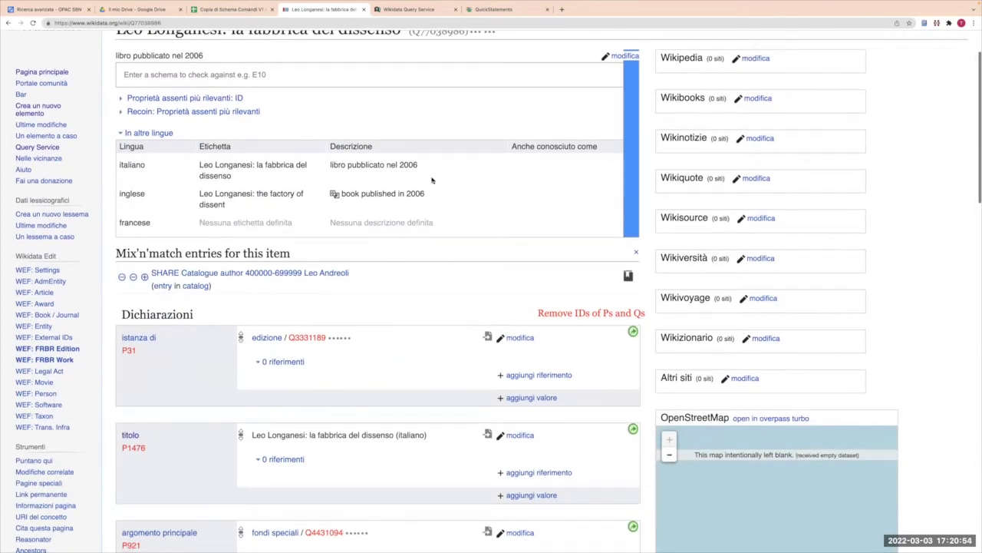
scroll(432, 181, "up", 1)
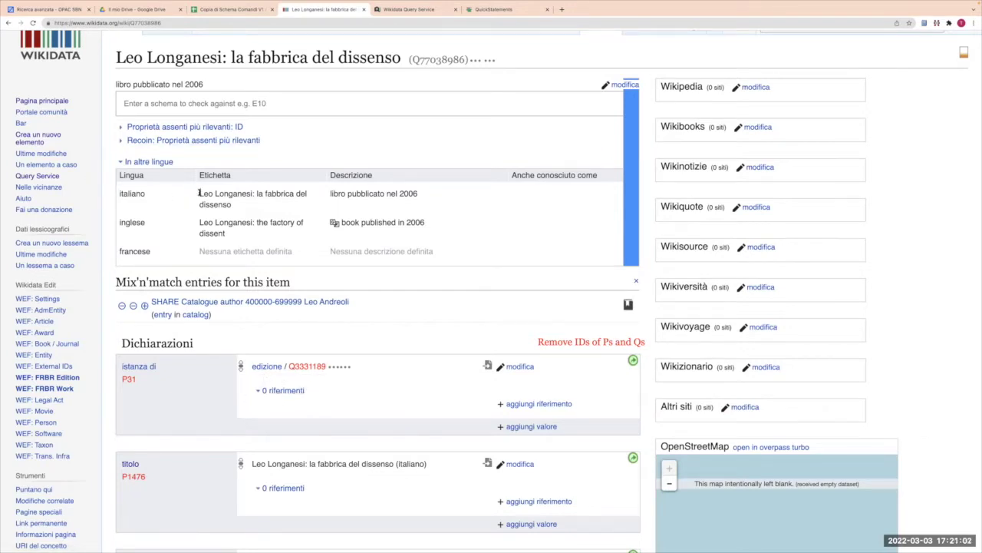
scroll(229, 296, "down", 3)
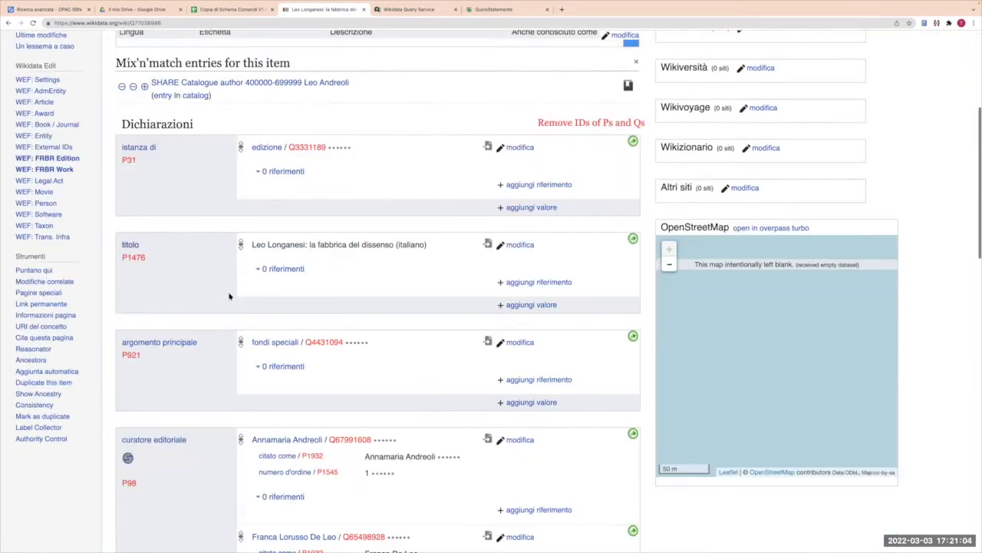
scroll(229, 295, "down", 5)
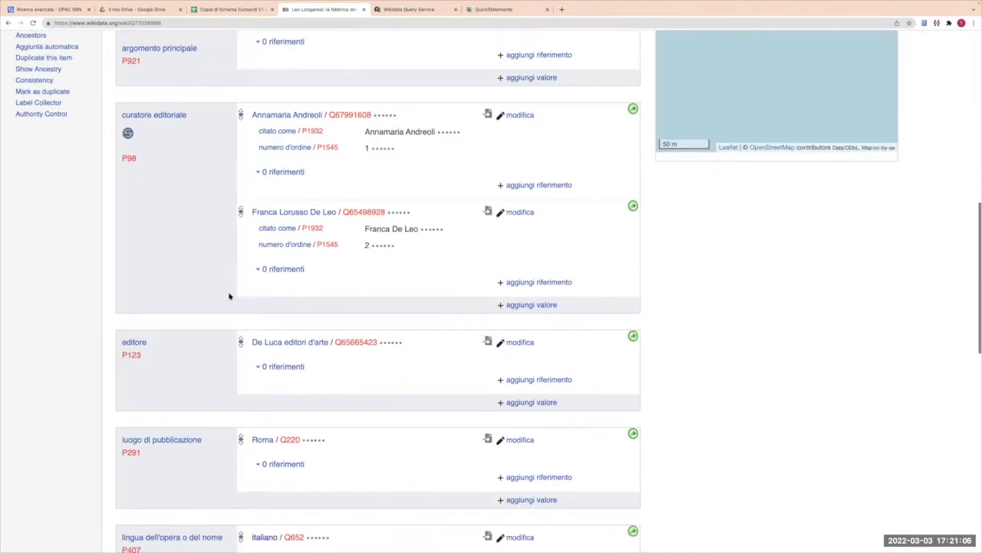
scroll(229, 296, "down", 2)
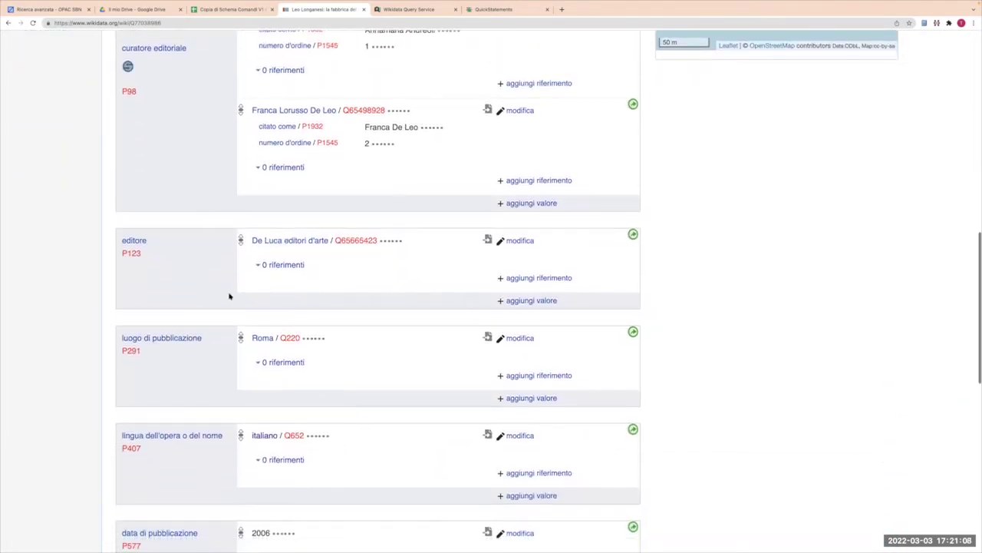
scroll(228, 296, "down", 2)
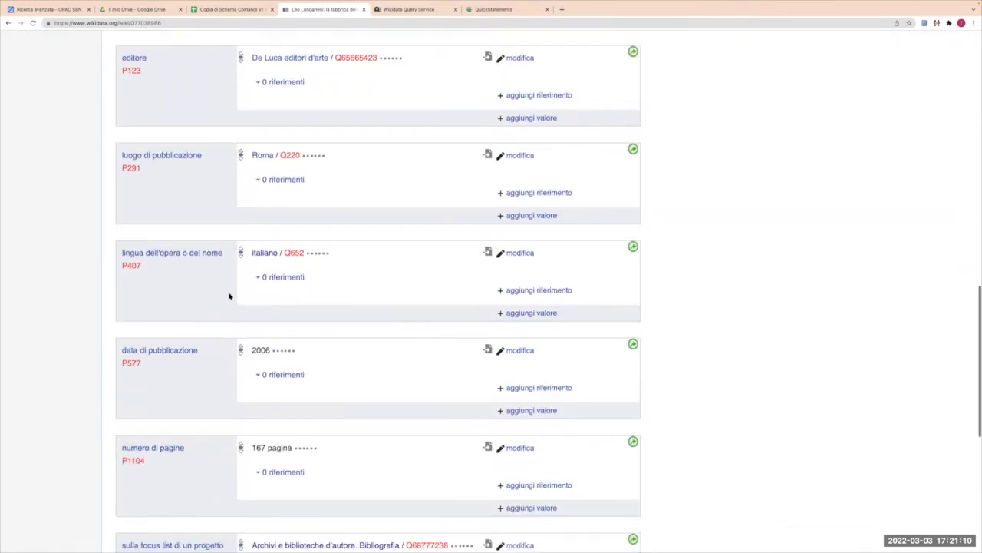
Copy the item's Italian label "Leo Longanesi: la fabbrica del dissenso" and search OPAC SBN for it as a complete-phrase title
scroll(229, 295, "down", 2)
scroll(229, 295, "up", 4)
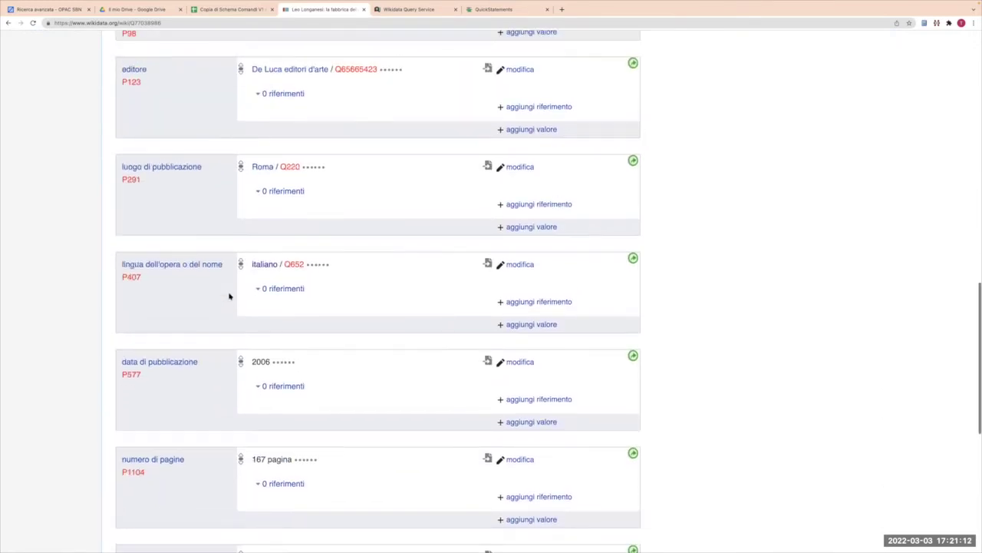
scroll(229, 295, "up", 5)
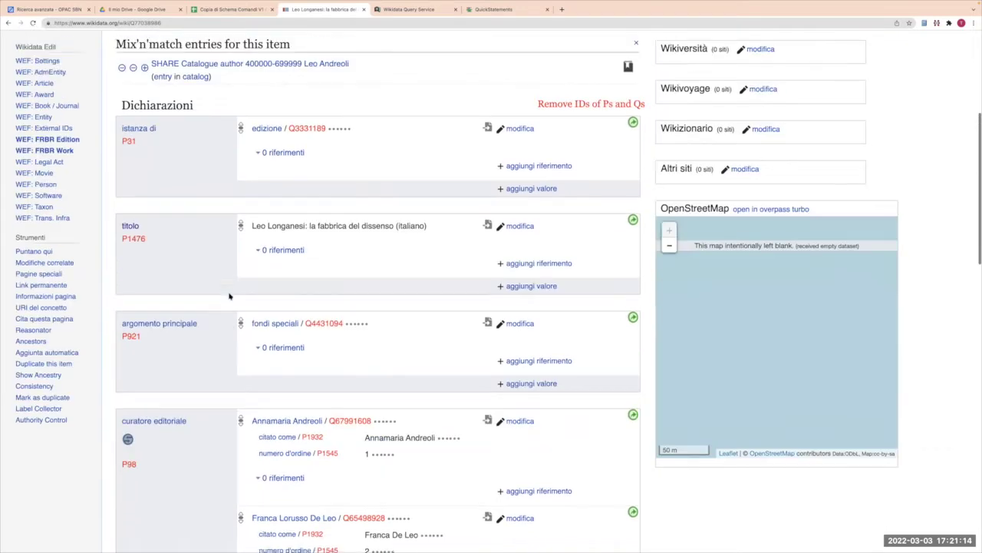
scroll(229, 295, "up", 4)
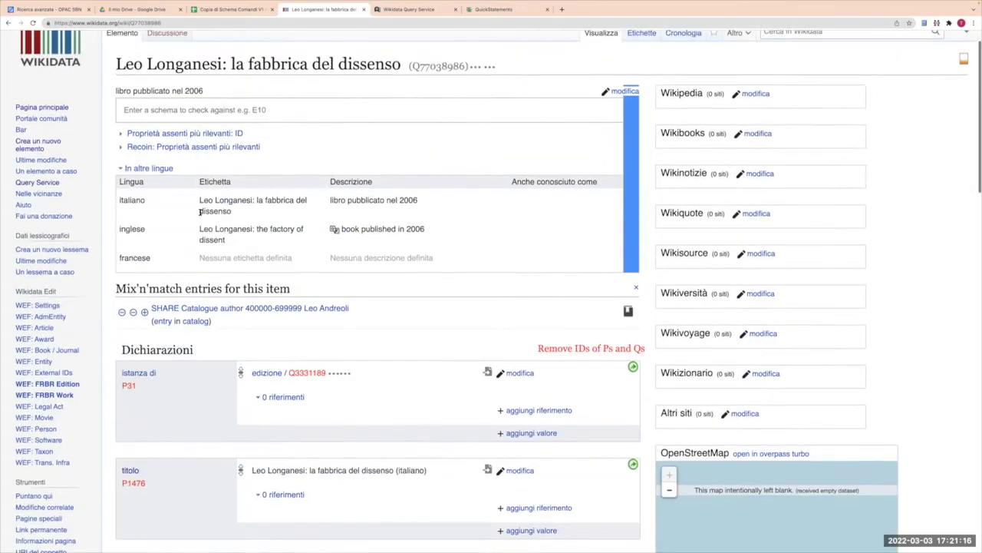
triple_click(216, 214)
key("ctrl+c")
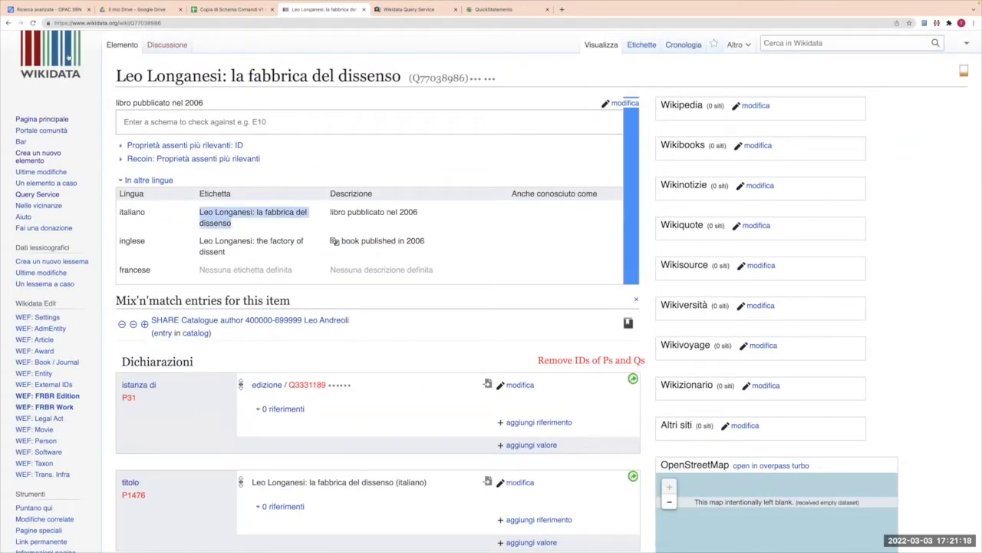
left_click(53, 9)
key("ctrl+a")
key("ctrl+v")
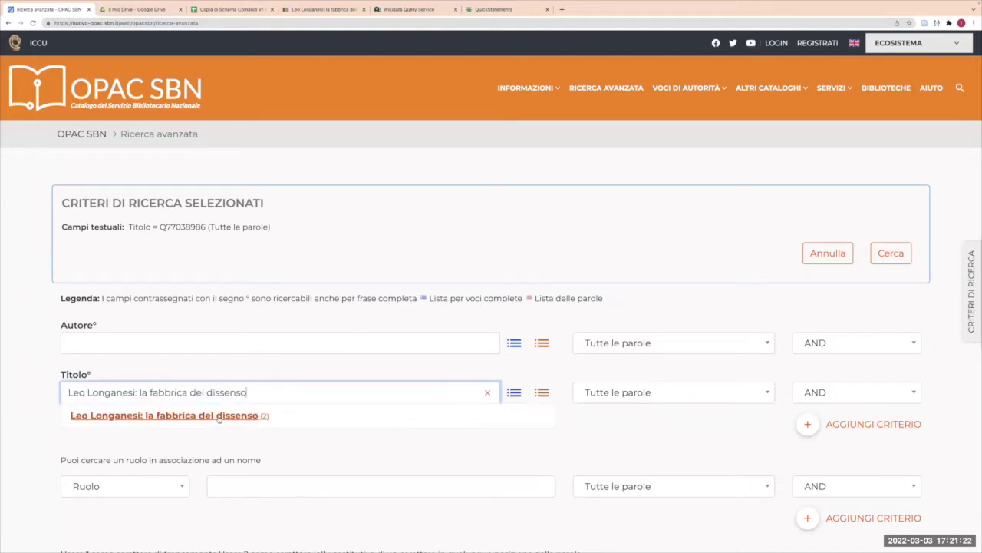
left_click(219, 415)
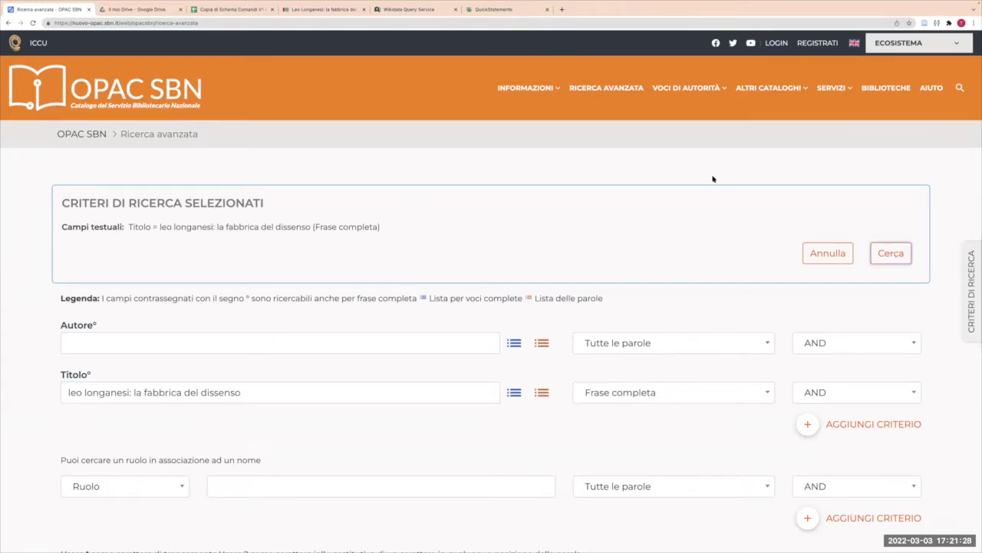
left_click(891, 253)
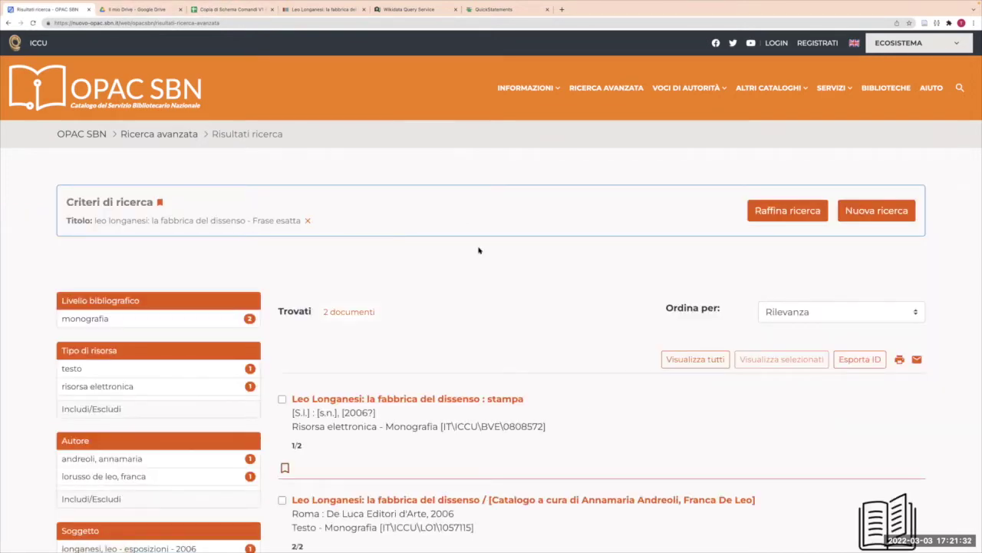
Copy the printed 2006 De Luca edition's SBN code into G11 of Esercizio +P as "LO11057115", enclosed in double quotes and without the backslash
scroll(473, 290, "down", 1)
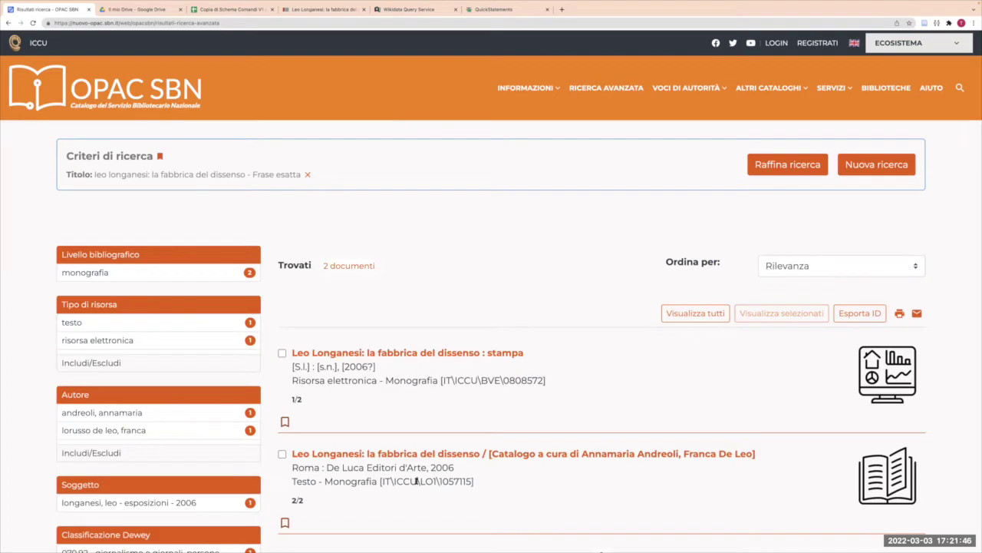
left_click_drag(420, 480, 470, 482)
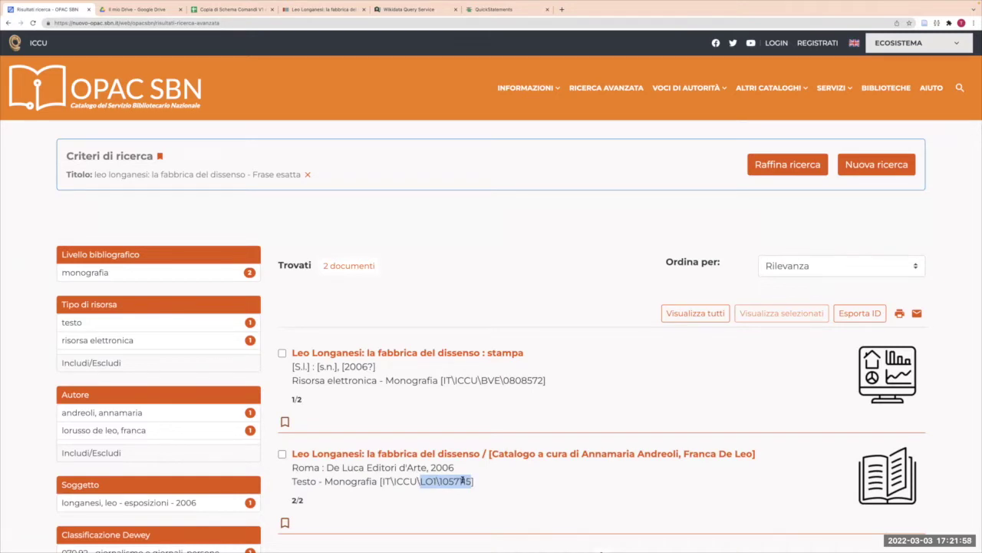
left_click(213, 11)
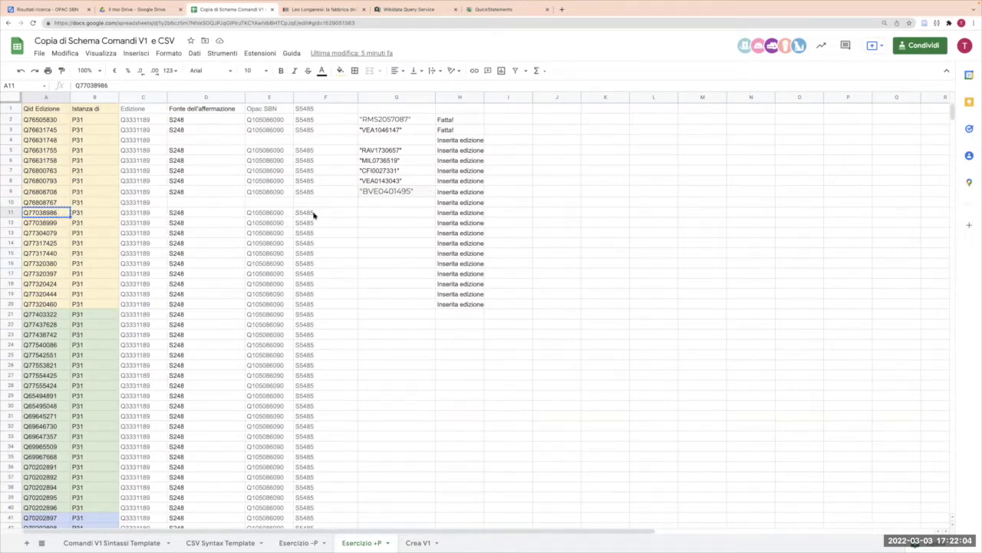
left_click(367, 215)
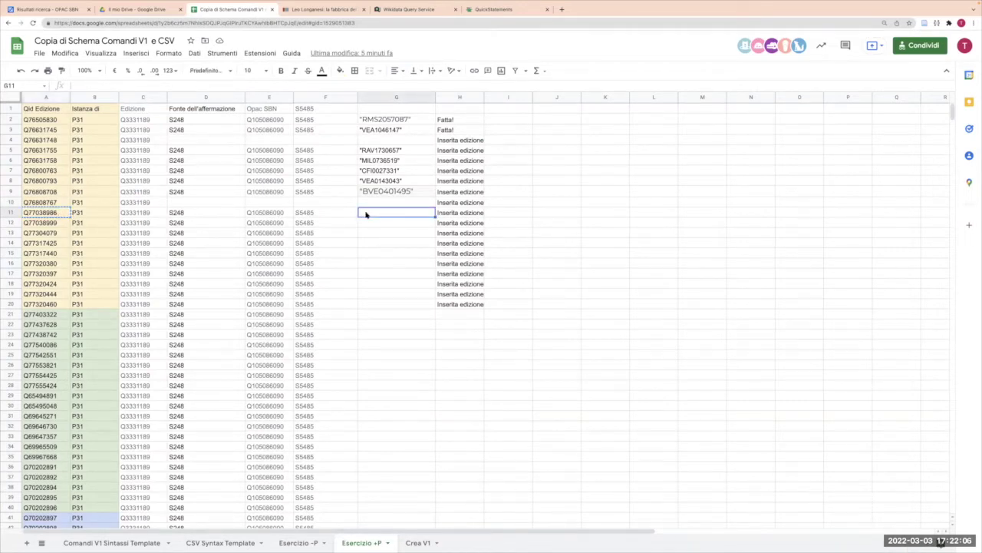
type("LO11057115")
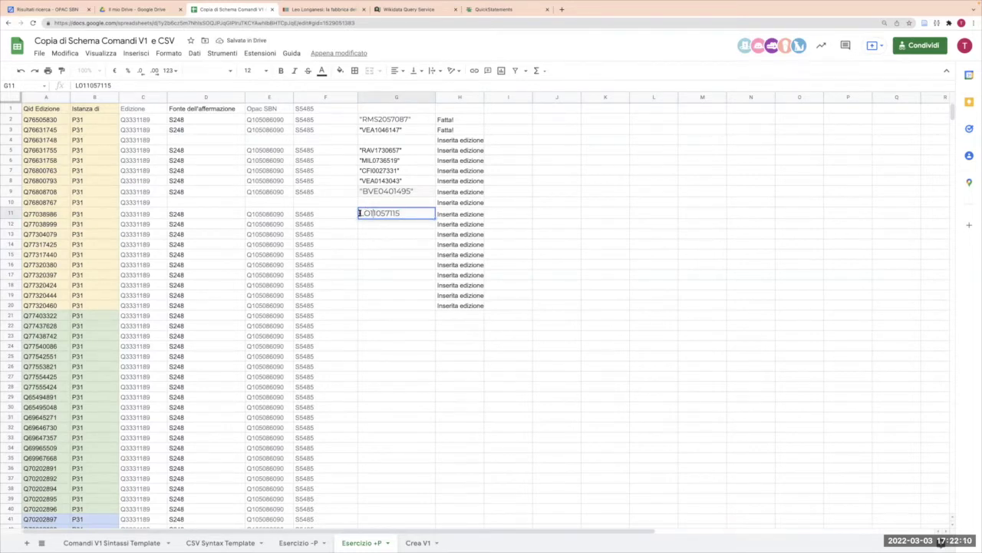
type("'")
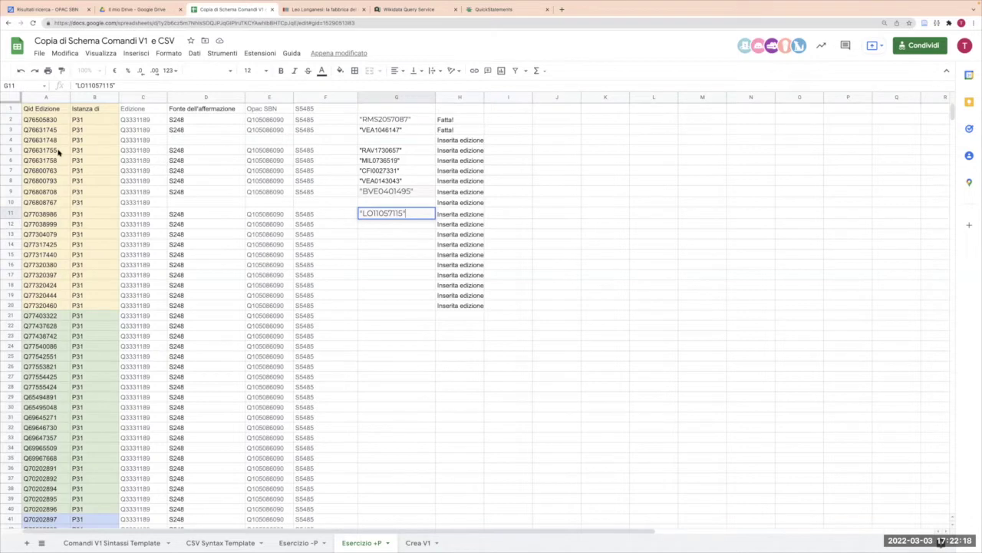
Copy the command rows A5:G11 and paste them into a new QuickStatements batch for Wikidata
left_click_drag(56, 151, 414, 214)
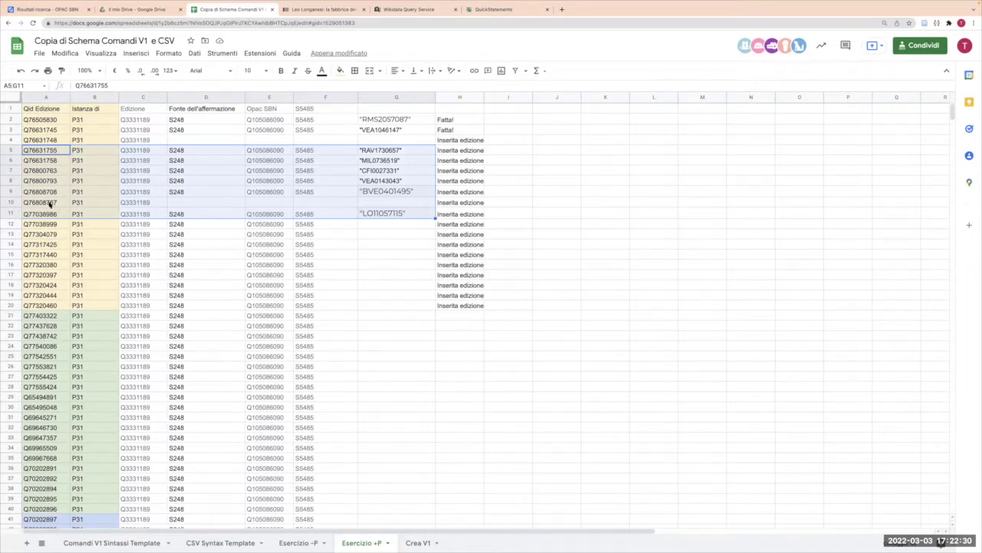
key("ctrl+c")
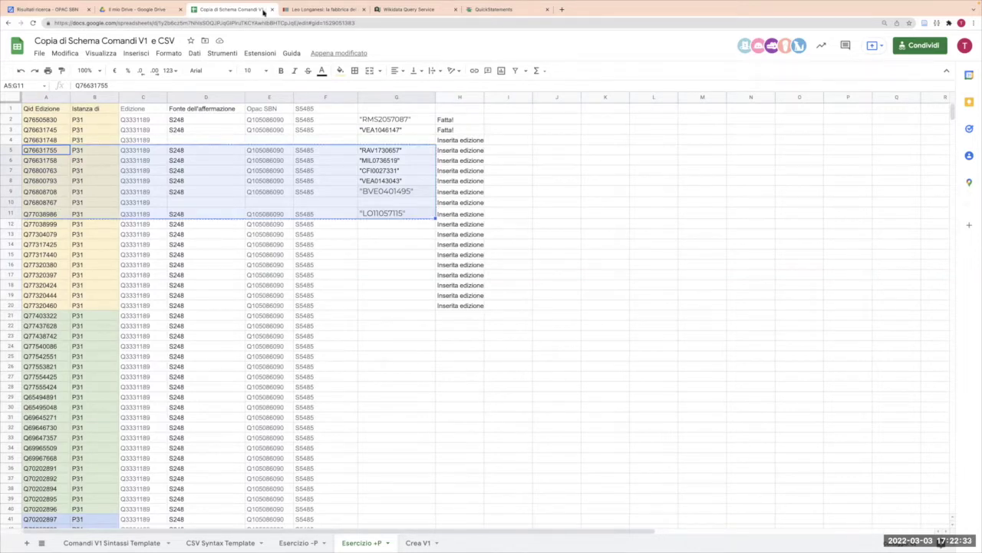
left_click(469, 10)
left_click(77, 50)
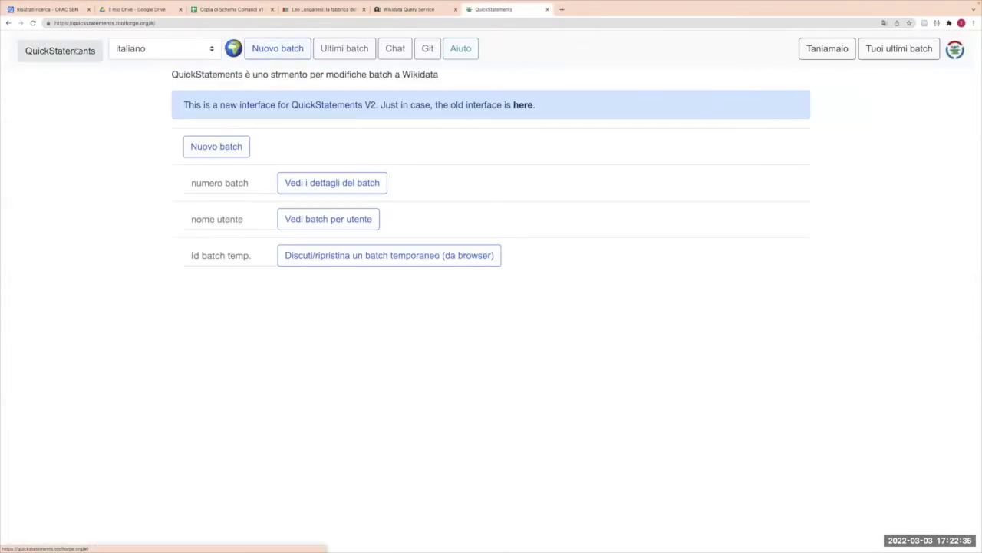
left_click(195, 148)
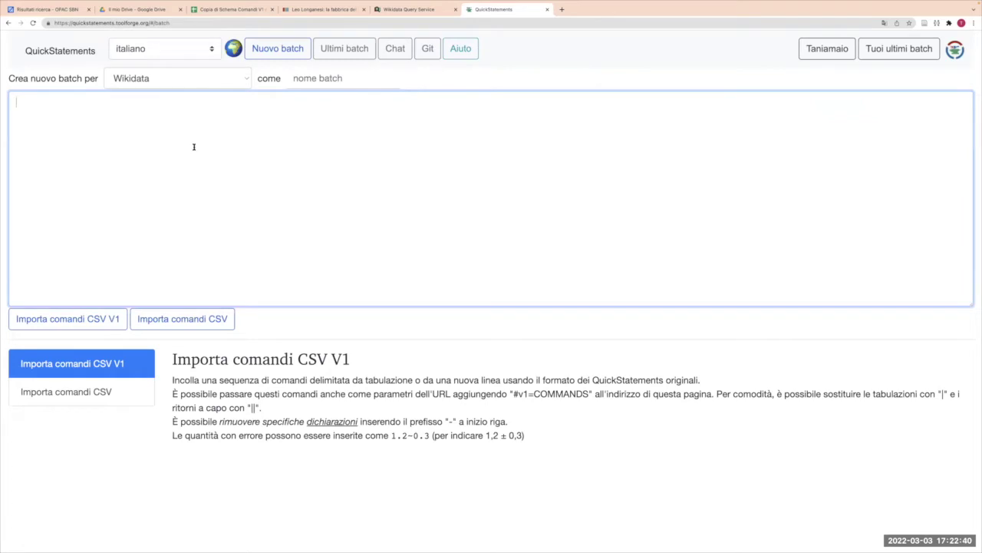
key("ctrl+v")
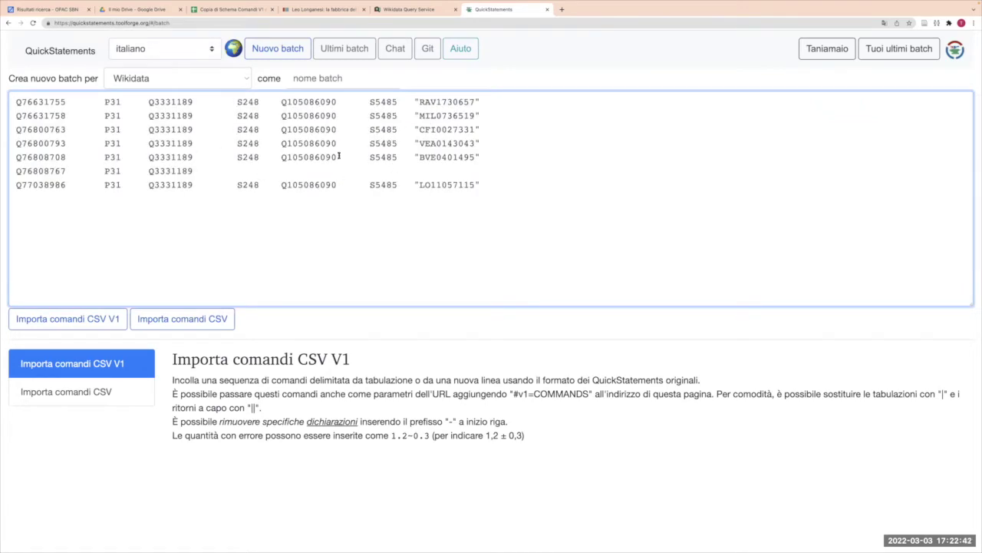
Import the pasted lines as V1 commands and run the batch
left_click(227, 320)
left_click(112, 327)
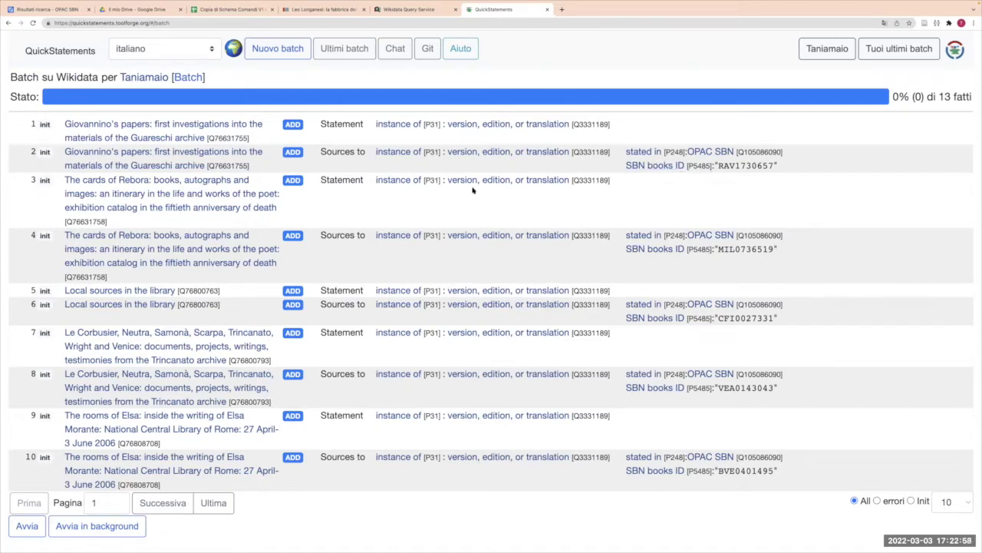
left_click(21, 531)
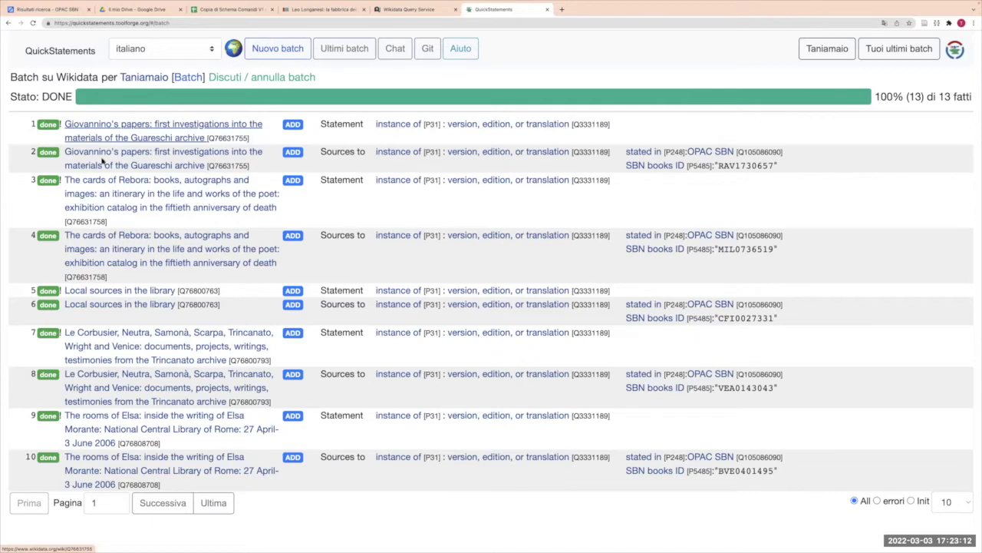
Check the second page of batch results, then the Leo Longanesi item's "istanza di" reference and its linked OPAC SBN record LO11057115
left_click(155, 507)
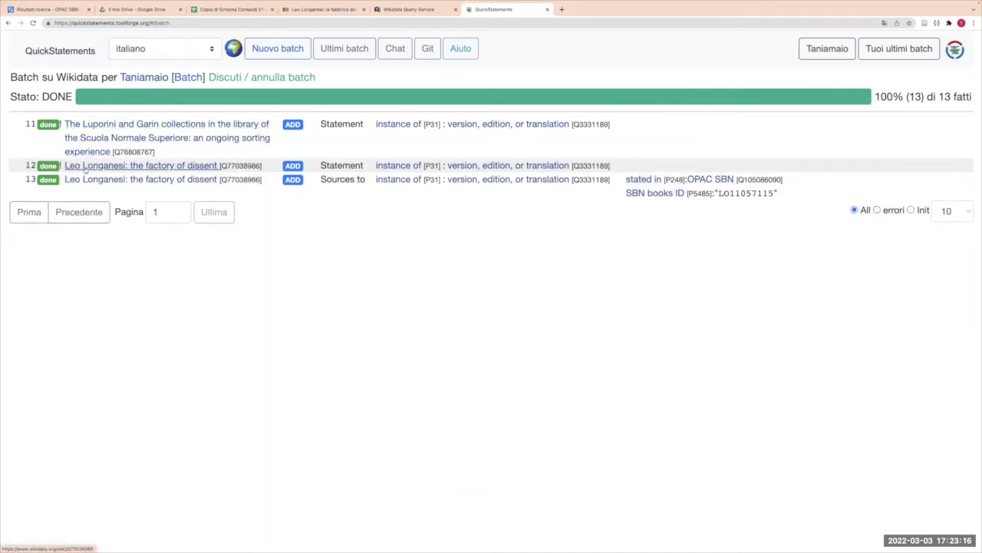
left_click(86, 167)
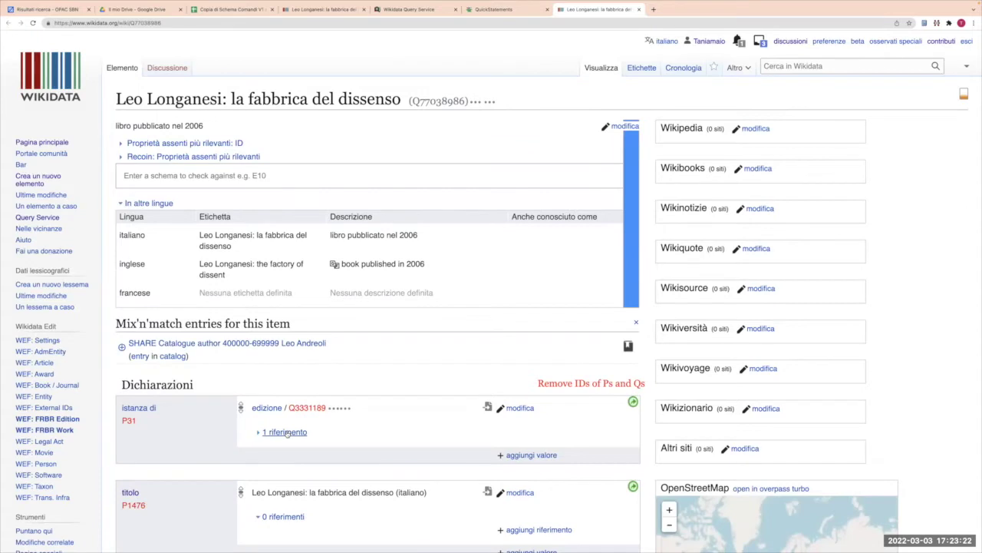
left_click(284, 432)
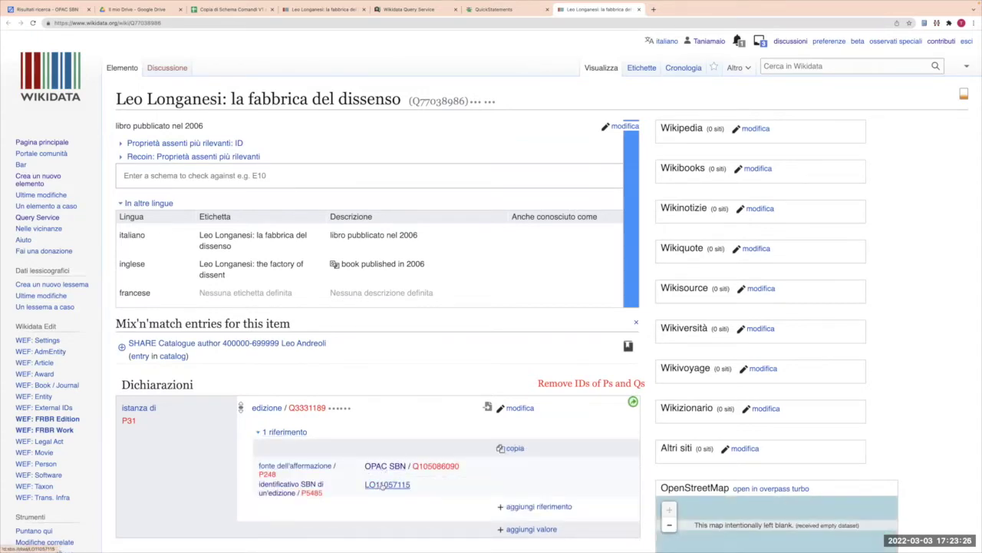
left_click(382, 485)
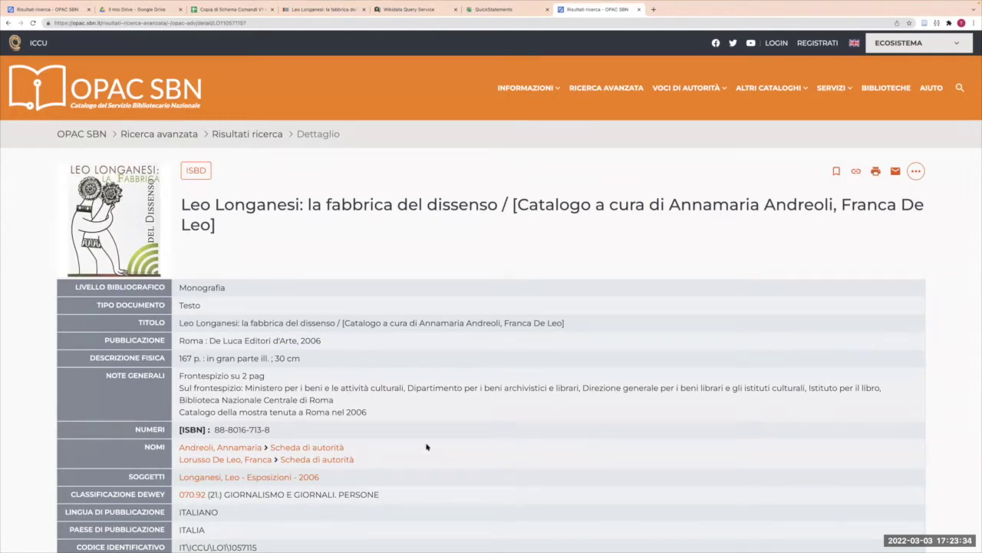
left_click(639, 9)
Review the remaining Esercizio +P rows without an SBN code, starting at Q77038999 in row 12
left_click(212, 10)
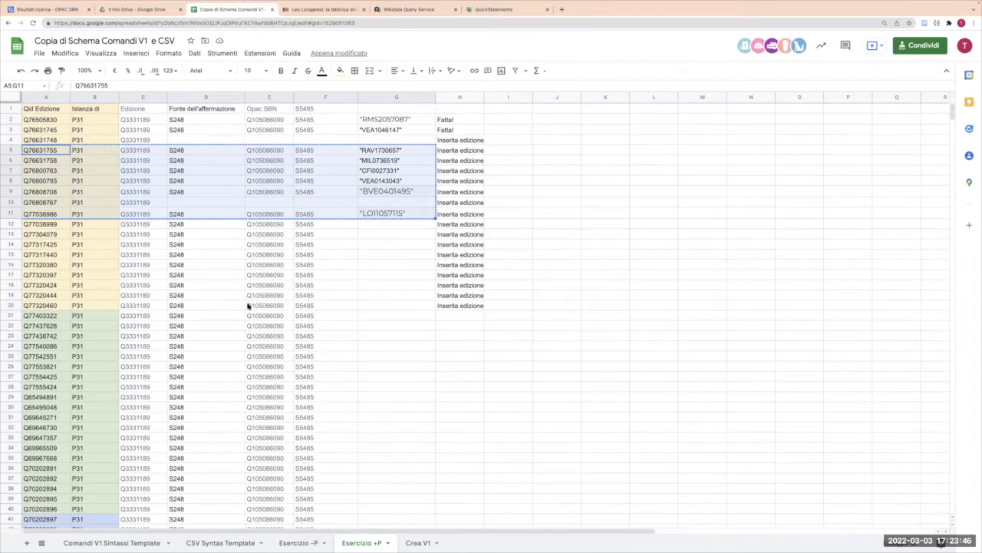
scroll(246, 305, "down", 1)
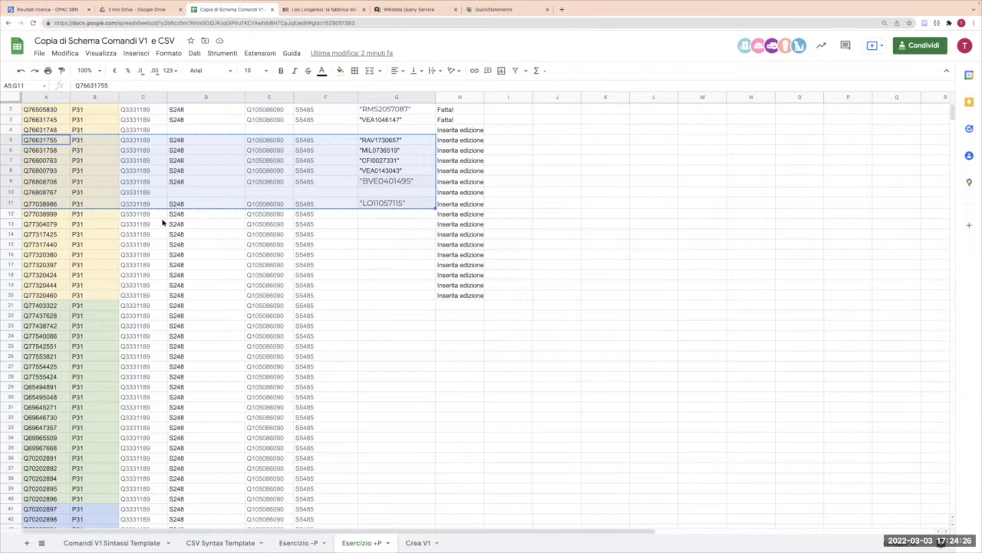
left_click(56, 216)
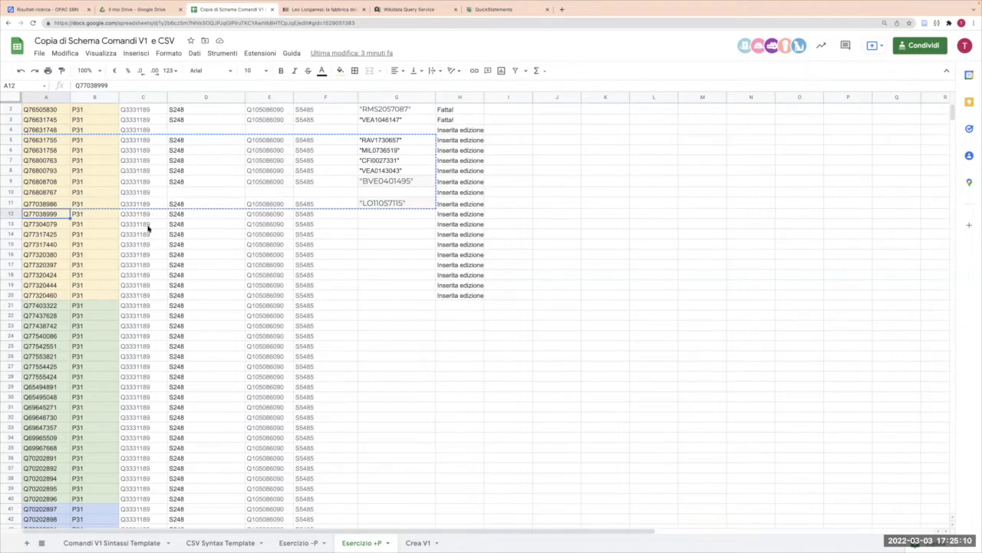
In the Crea V1 sheet, delete row 3 with the Dit description of "L'anima ciliegia"
left_click(415, 544)
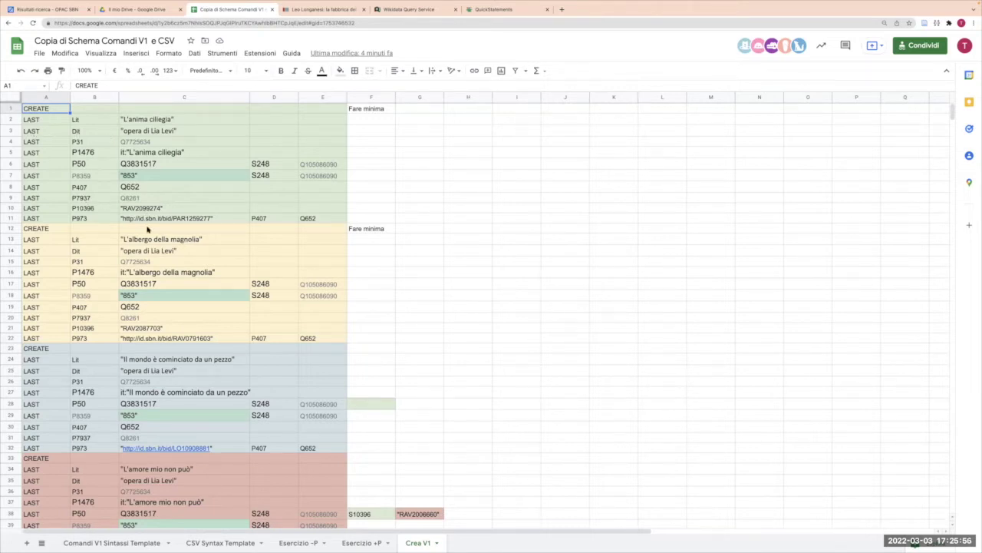
left_click(37, 132)
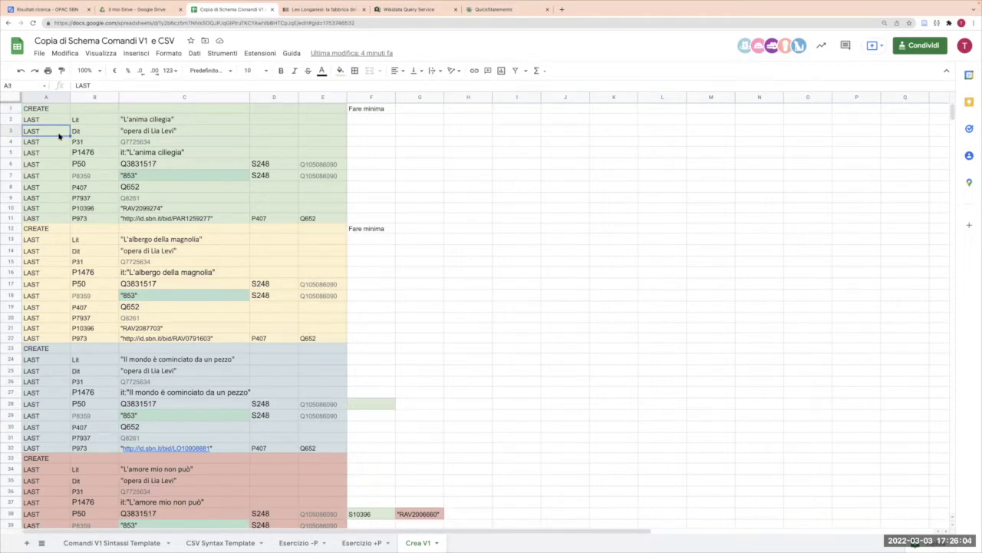
left_click_drag(59, 136, 326, 218)
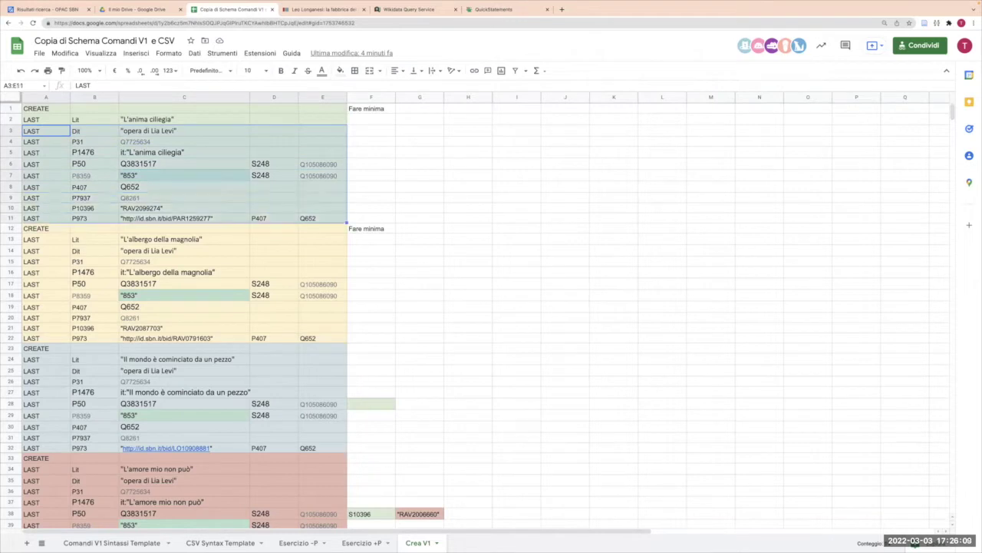
right_click(7, 133)
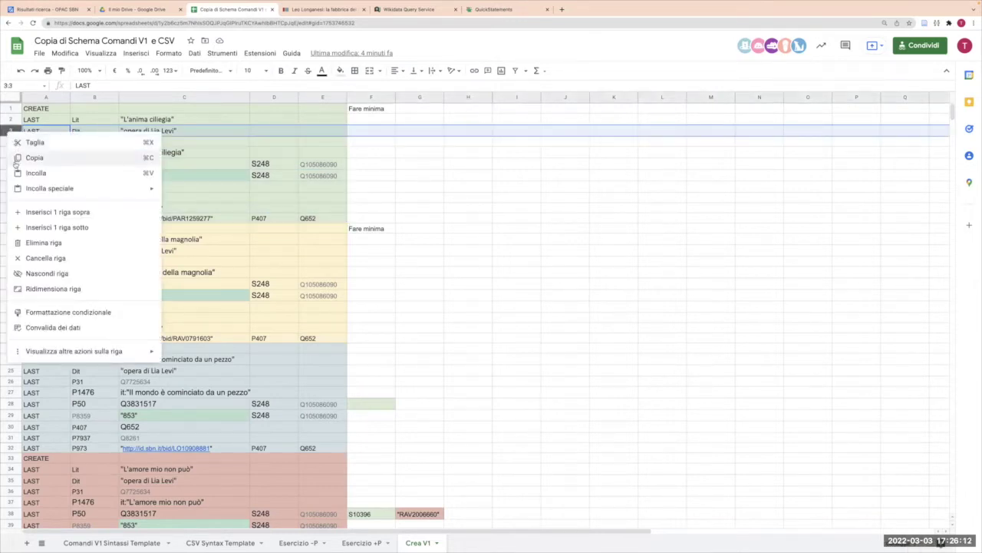
left_click(33, 242)
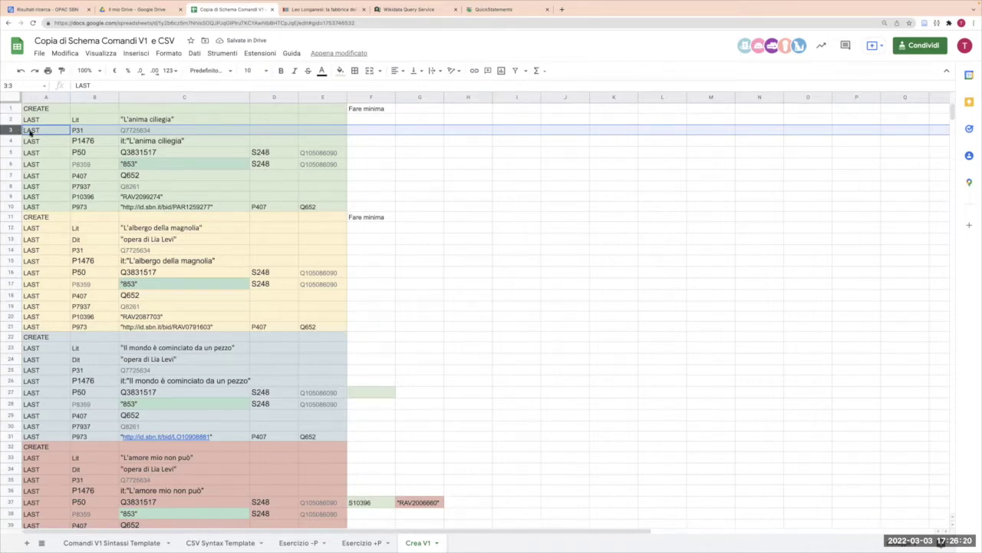
Clear the contents of rows 3 to 10 in the "L'anima ciliegia" block, keeping its CREATE and Lit lines
key("shift+Down")
key("shift+Down")
key("shift+Down")
key("shift+Down")
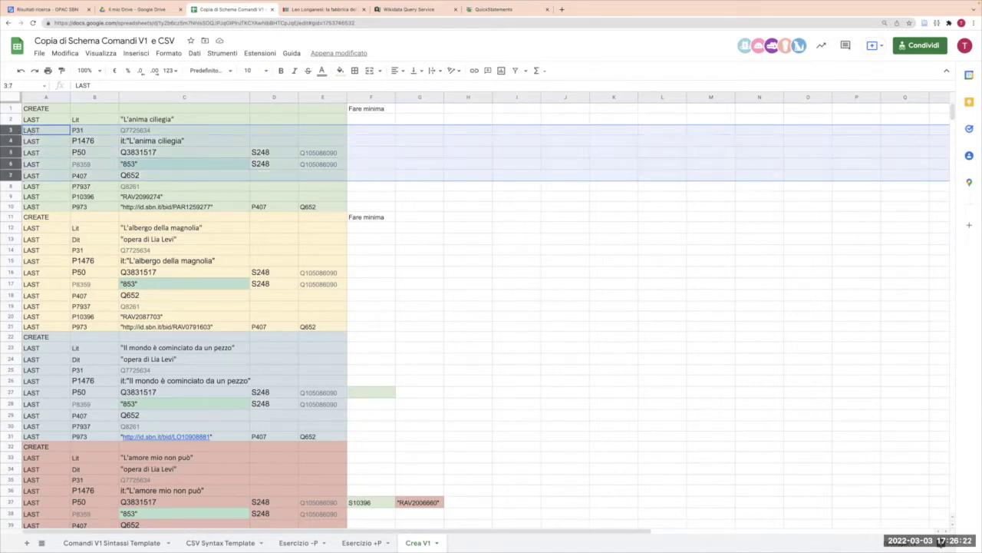
key("shift+Down")
key("shift+Down")
key("shift+Down")
key("Delete")
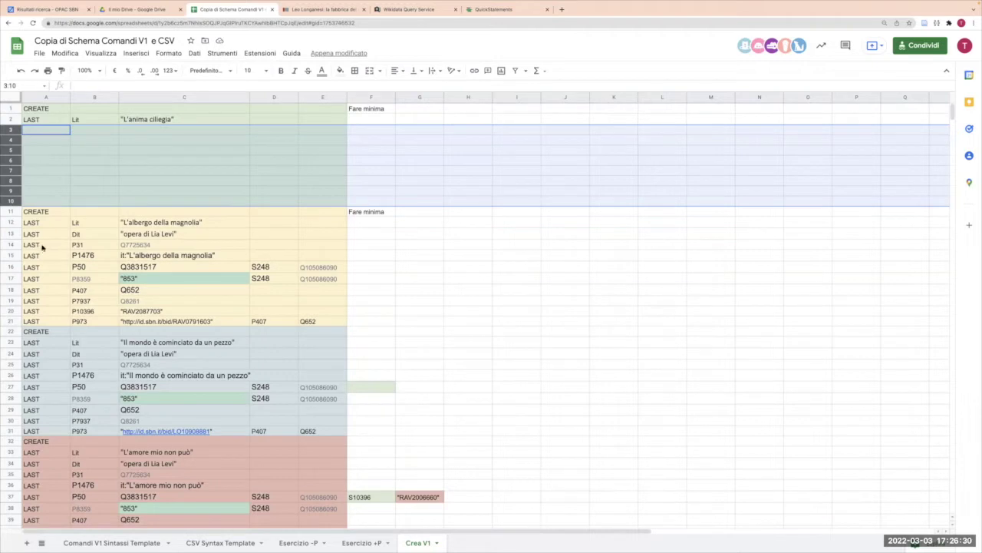
Copy the LAST P31 Q7725634 line from the "L'albergo della magnolia" block into row 3 of the "L'anima ciliegia" block
left_click_drag(40, 245, 184, 245)
key("ctrl+c")
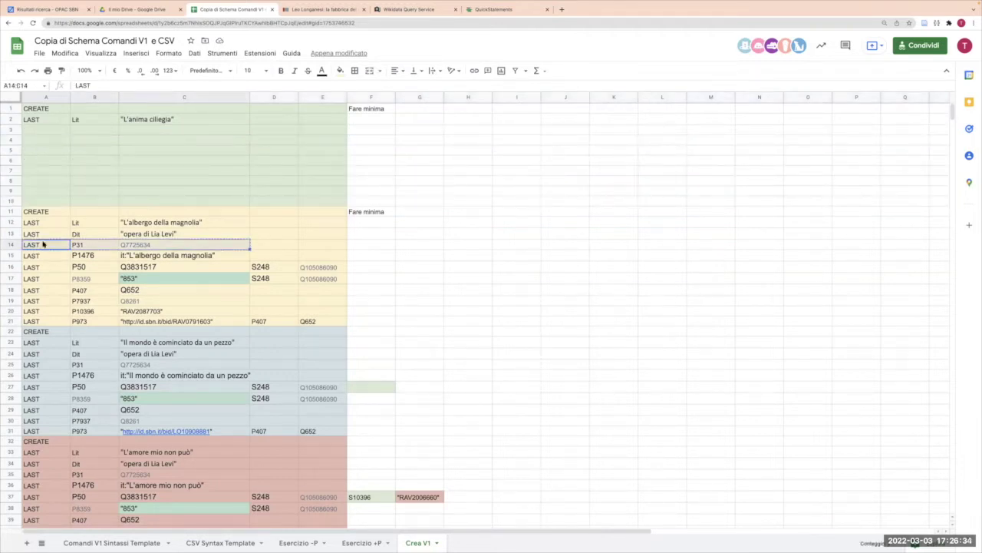
left_click(50, 130)
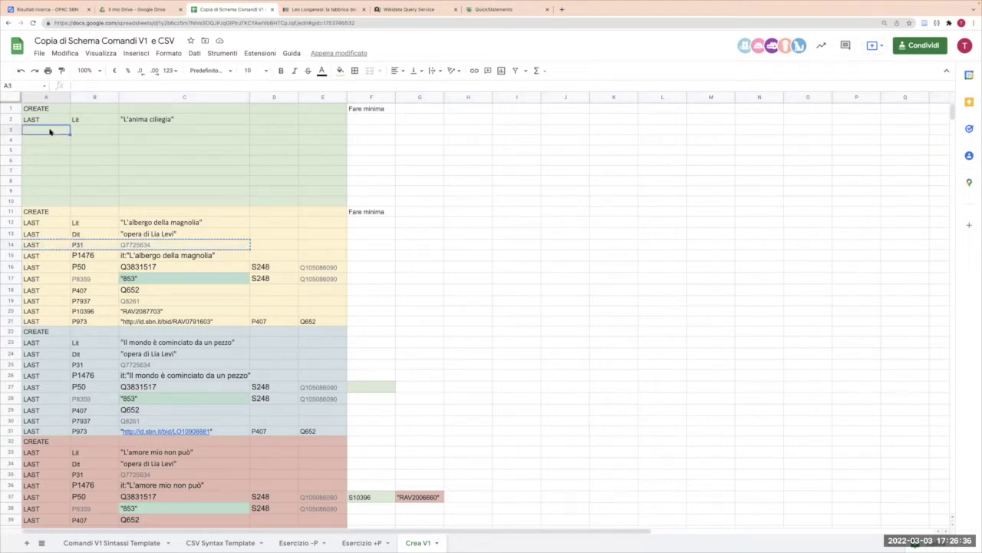
key("ctrl+v")
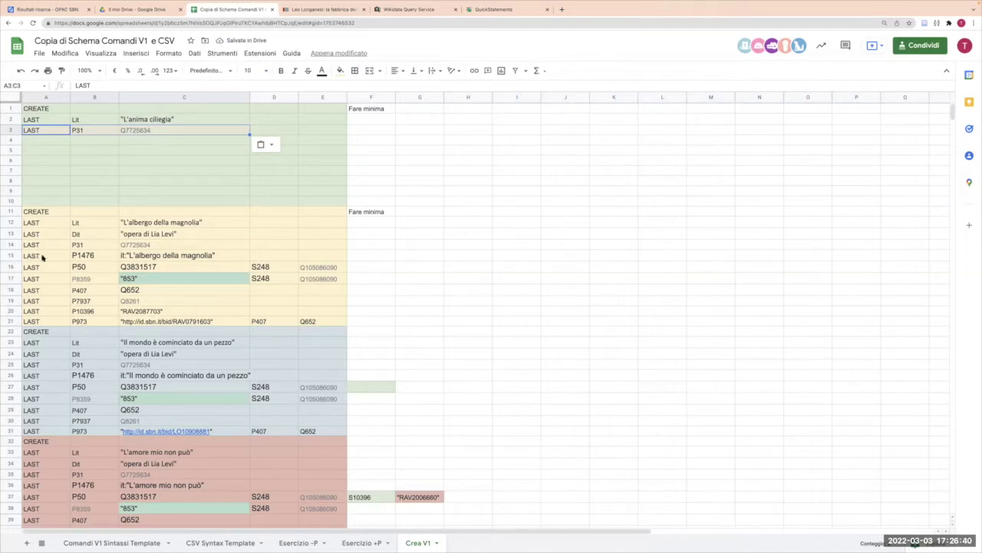
Examine the remaining statements of the "L'albergo della magnolia" block in rows 15 to 21, including the P7937 value
left_click(43, 257)
left_click_drag(46, 257, 338, 323)
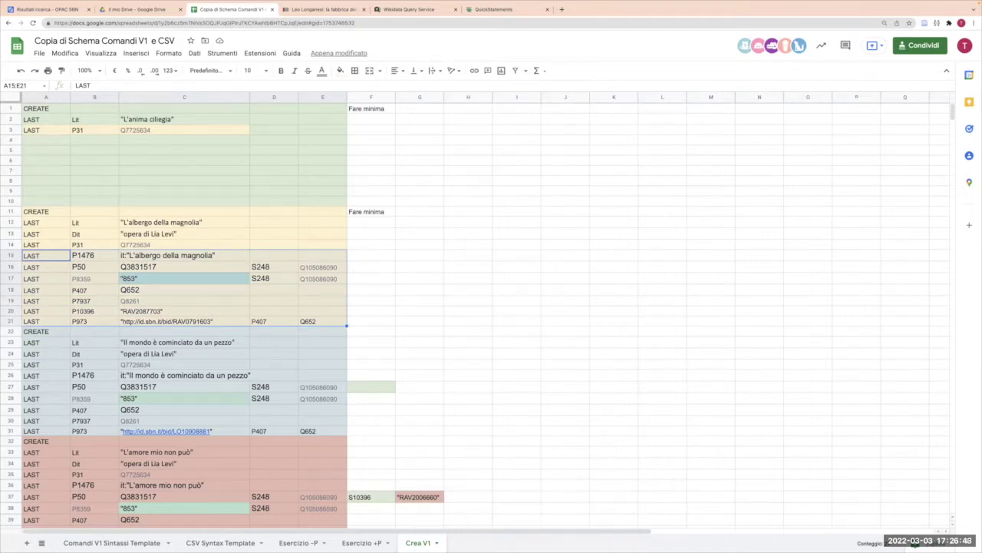
left_click(395, 256)
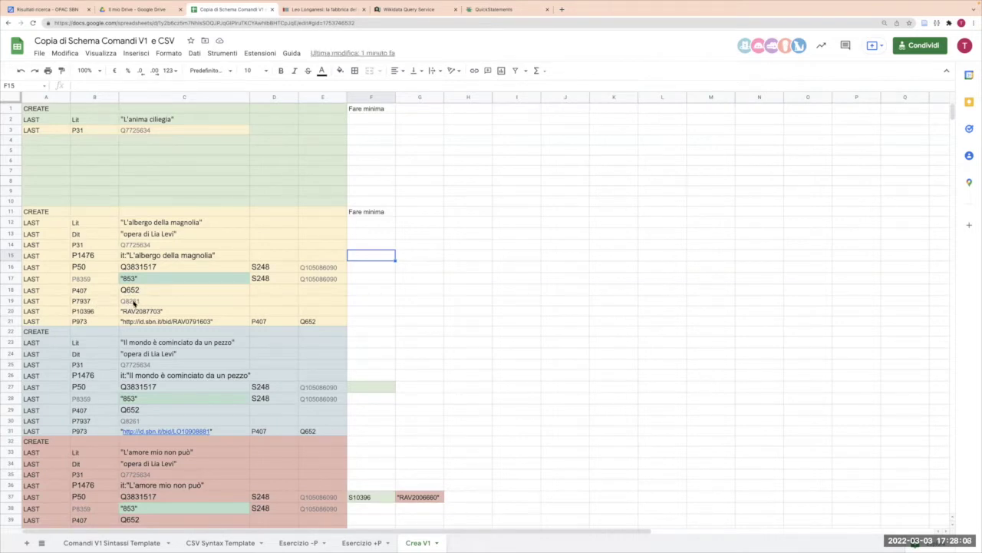
left_click(133, 302)
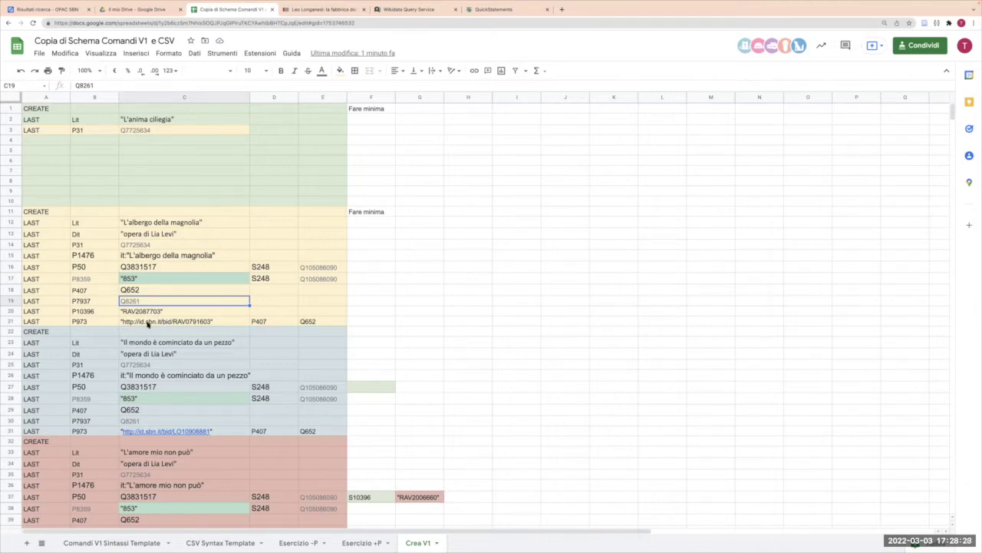
Copy the command range A1:E31 covering the first three works, from "L'anima ciliegia" to "Il mondo è cominciato da un pezzo"
left_click(29, 109)
left_click_drag(29, 109, 322, 431)
key("ctrl+c")
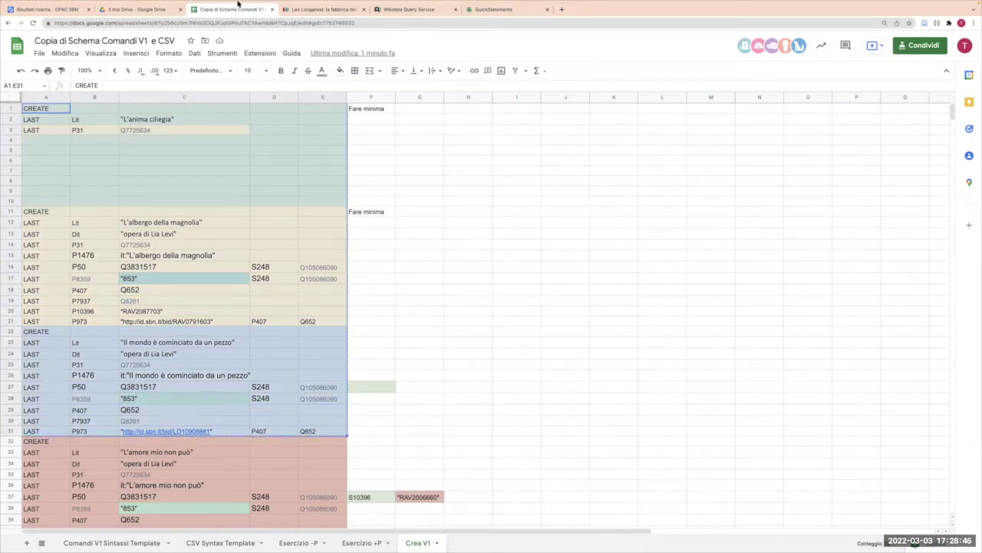
Switch to QuickStatements, import the copied commands for the first three works as V1 in a new batch, and run it
left_click(468, 12)
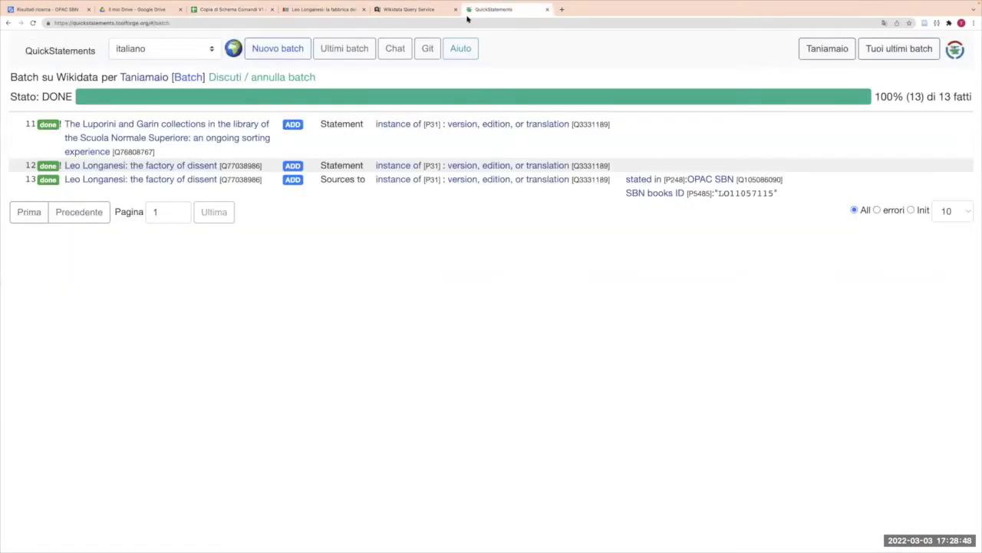
left_click(53, 51)
left_click(201, 152)
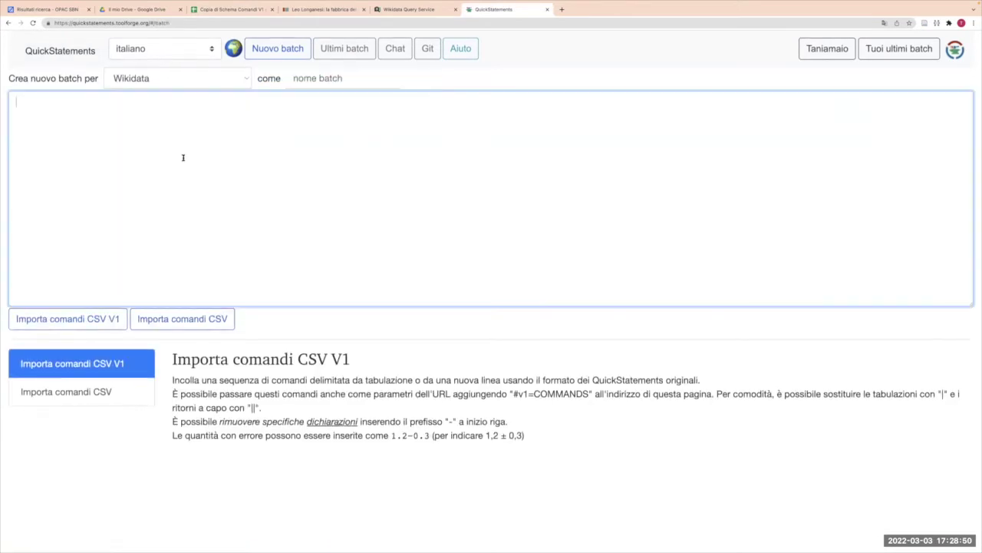
key("ctrl+v")
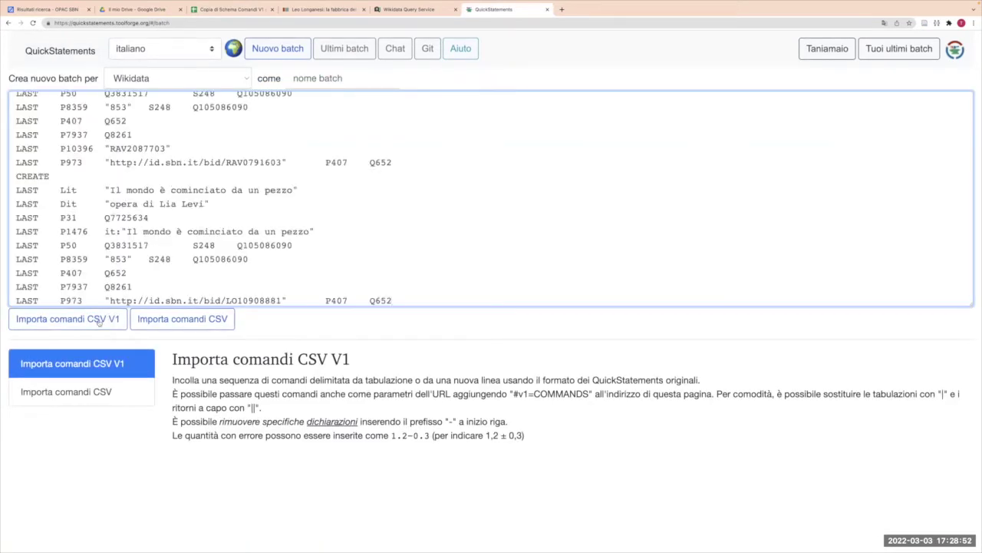
left_click(98, 323)
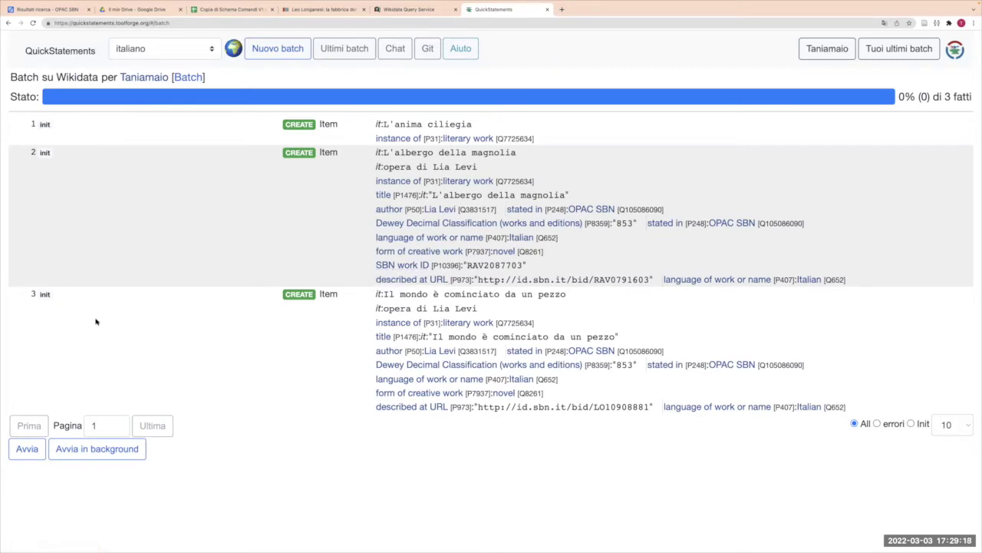
left_click(30, 451)
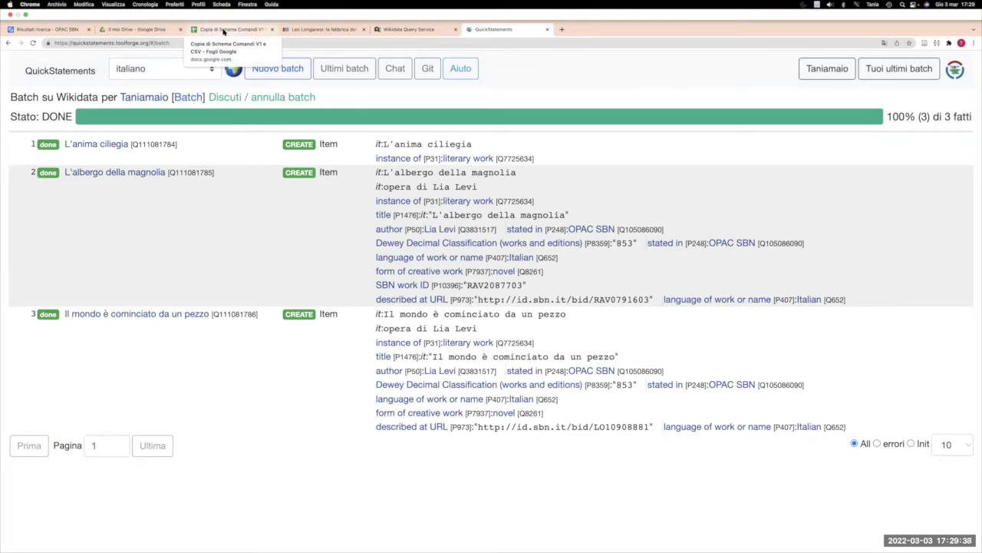
Back in the Crea V1 sheet, copy range A32:G63 with the commands for "L'amore mio non può", "Nessun giorno ritorna" and "La sposa gentile"
left_click(223, 31)
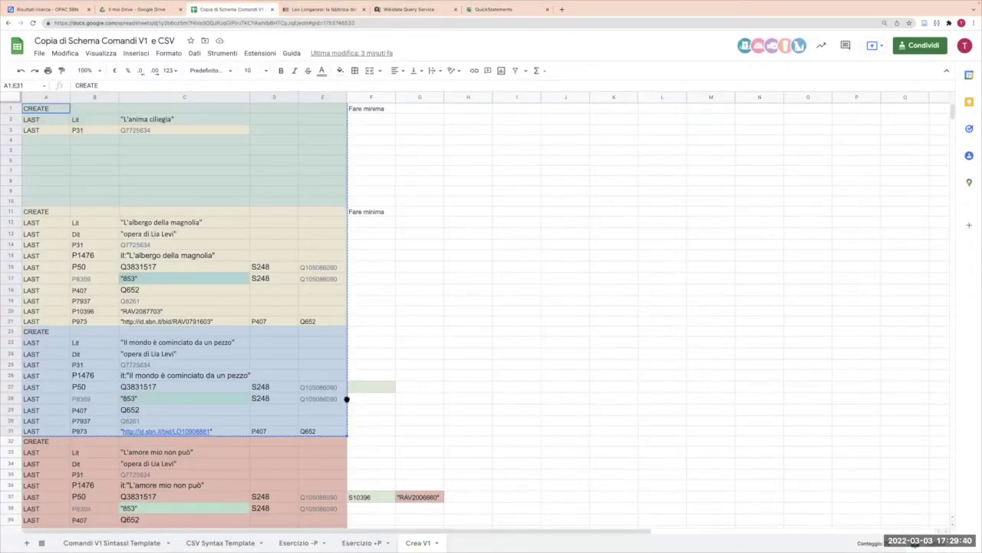
scroll(347, 400, "down", 8)
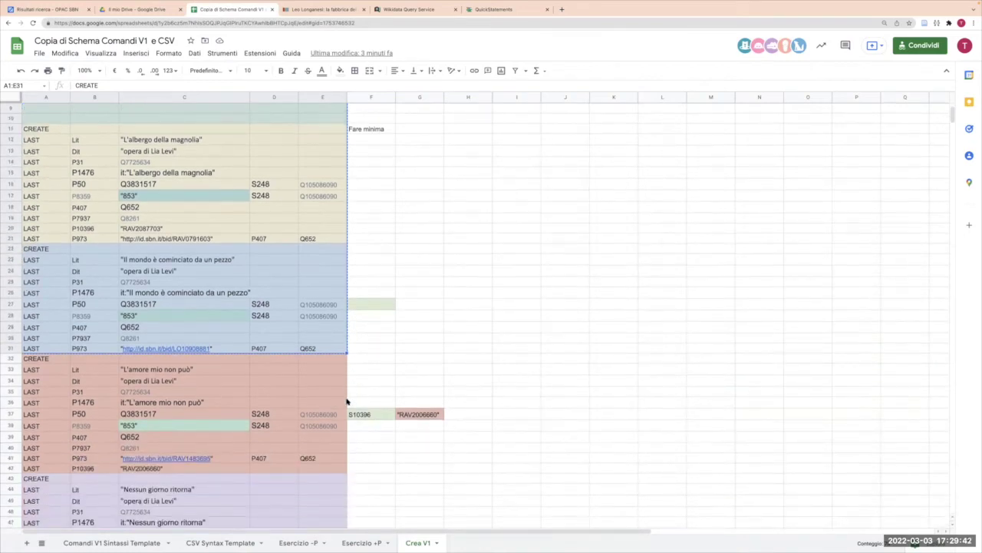
scroll(347, 401, "down", 3)
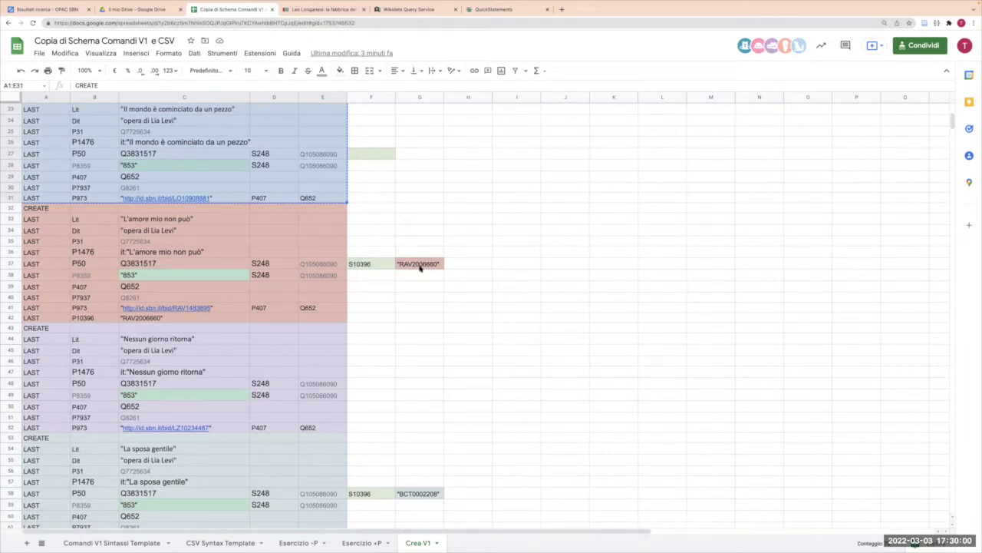
left_click(56, 209)
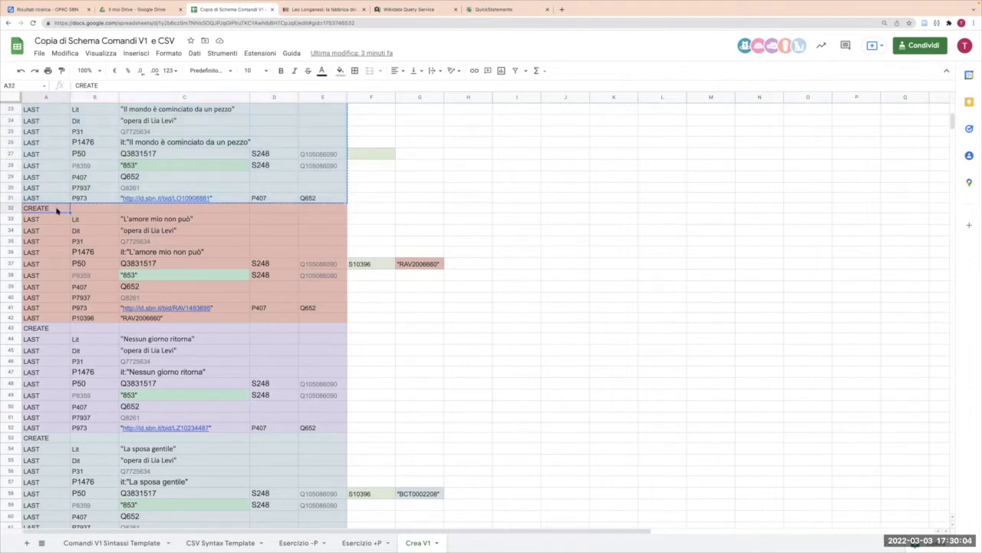
left_click_drag(56, 210, 438, 521)
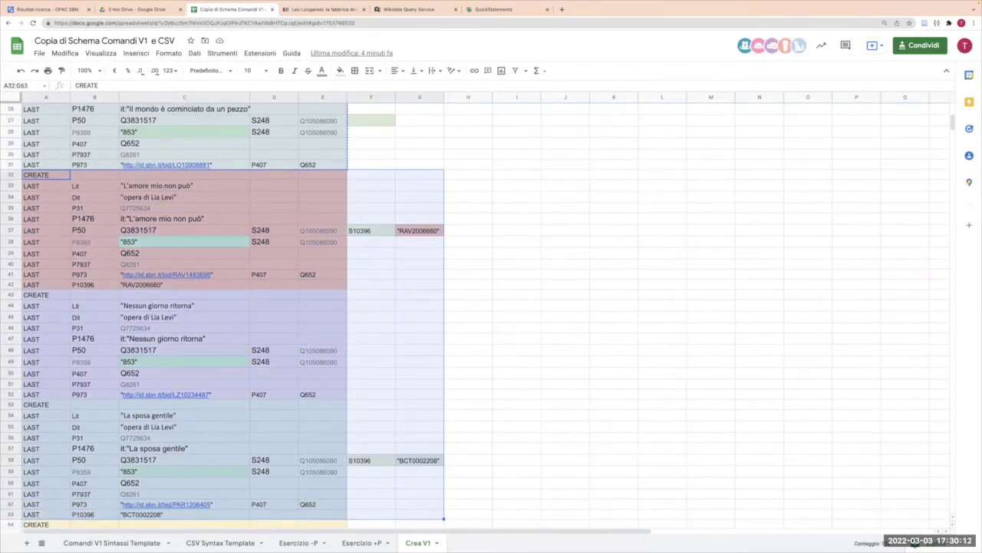
key("super+c")
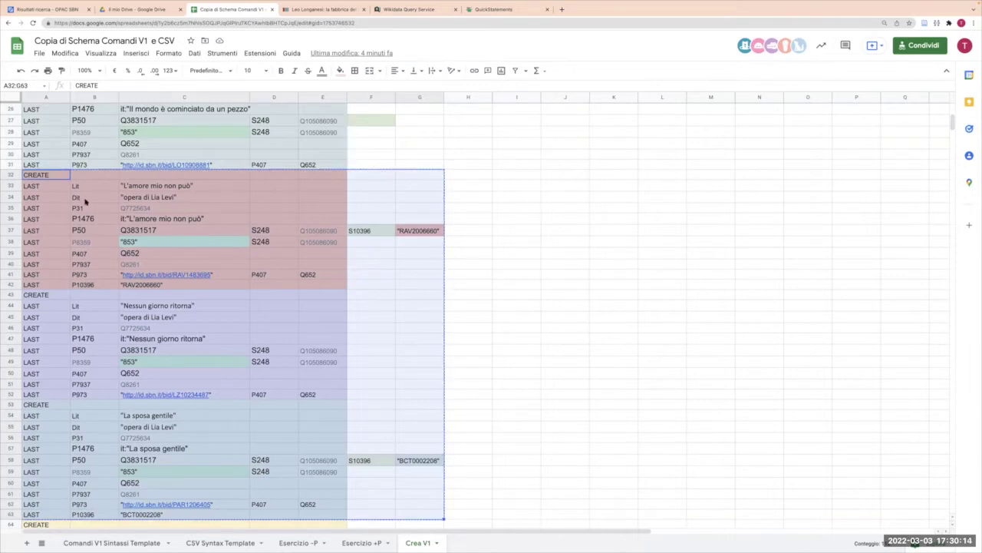
In QuickStatements, import the copied A32:G63 commands as V1 in a new Wikidata batch and run it
left_click(491, 9)
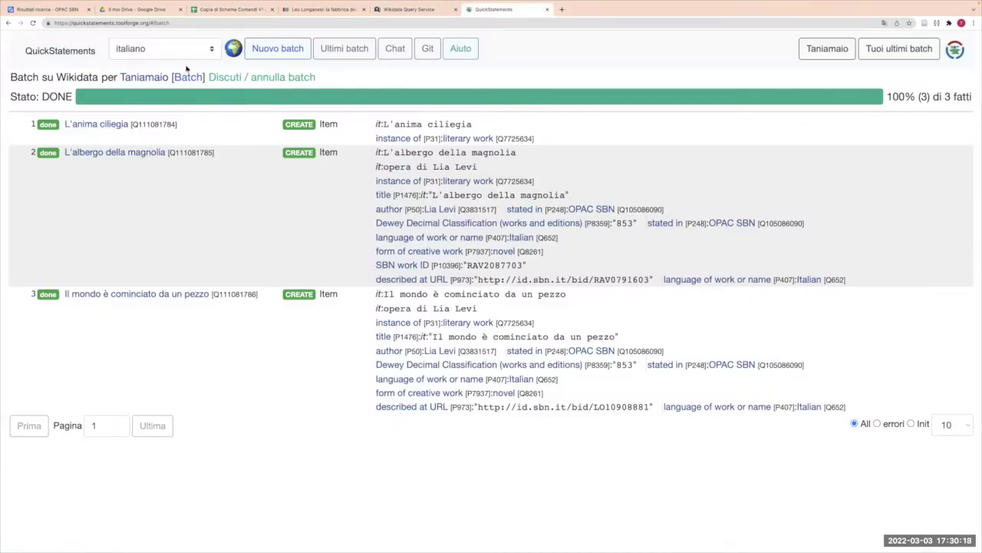
left_click(261, 59)
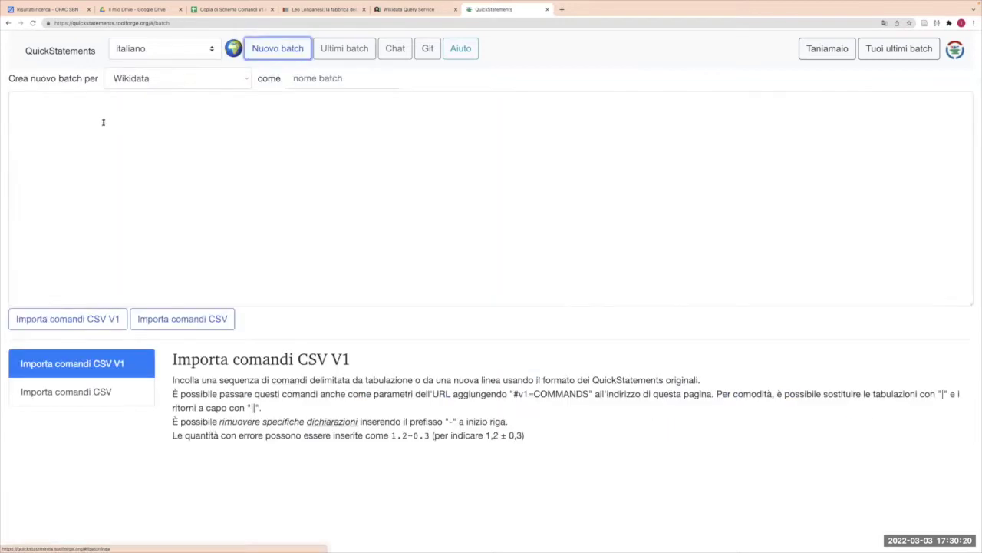
left_click(102, 122)
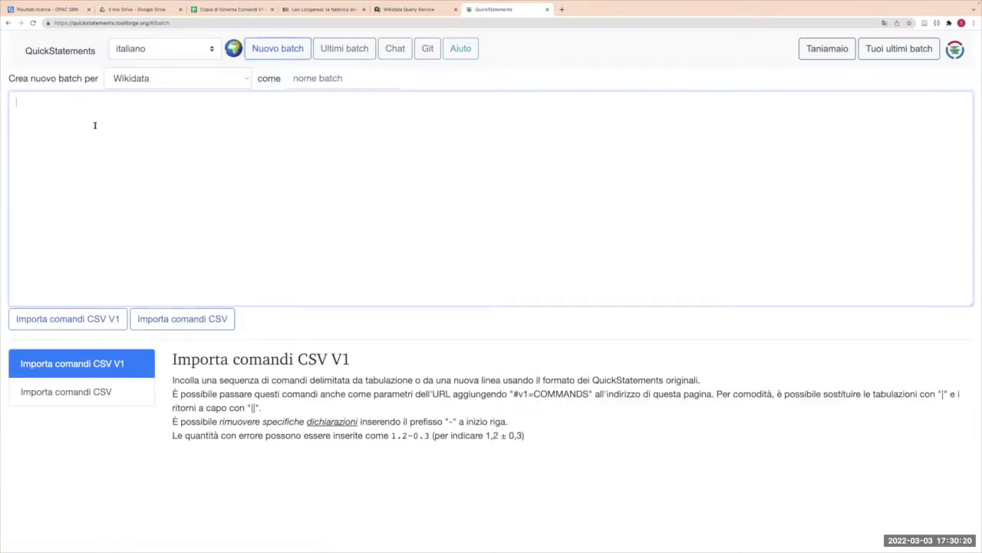
key("super+v")
left_click(63, 324)
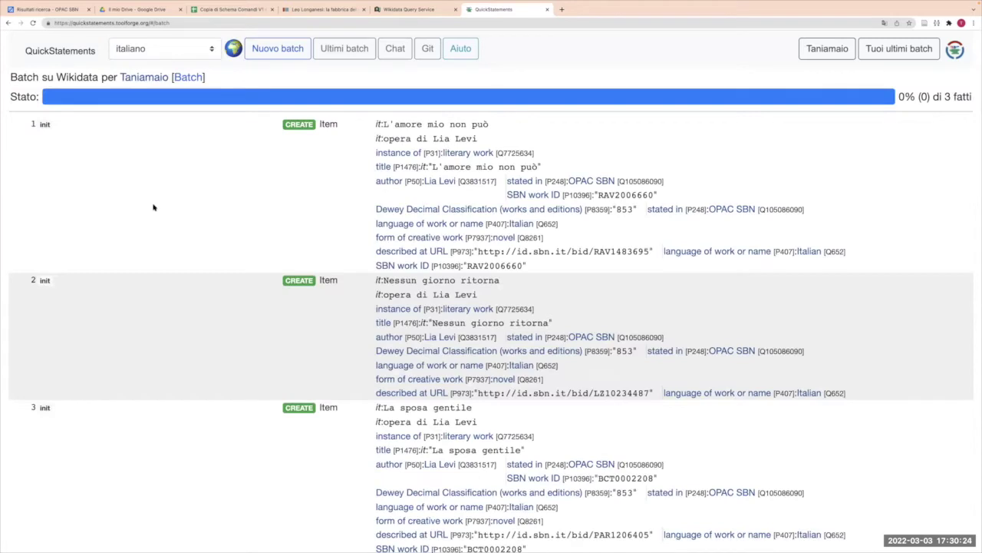
scroll(152, 207, "down", 2)
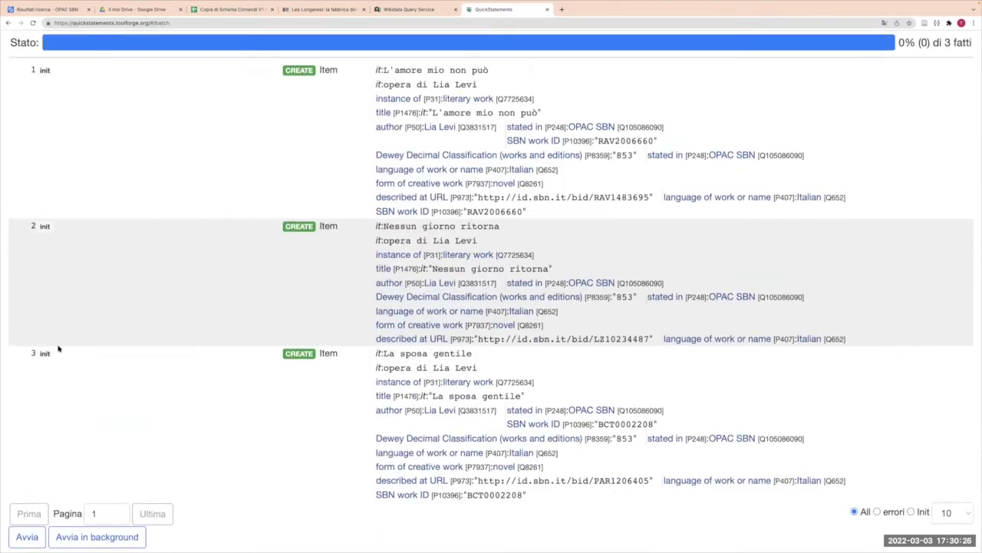
left_click(27, 538)
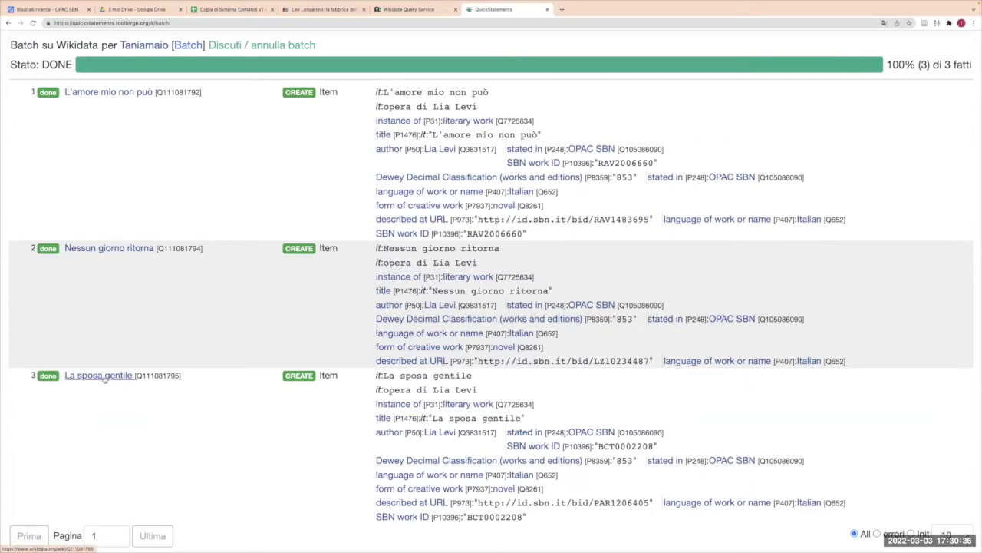
Open the new Wikidata item "La sposa gentile" and inspect its statements, including the reference on the "autore" statement
left_click(103, 375)
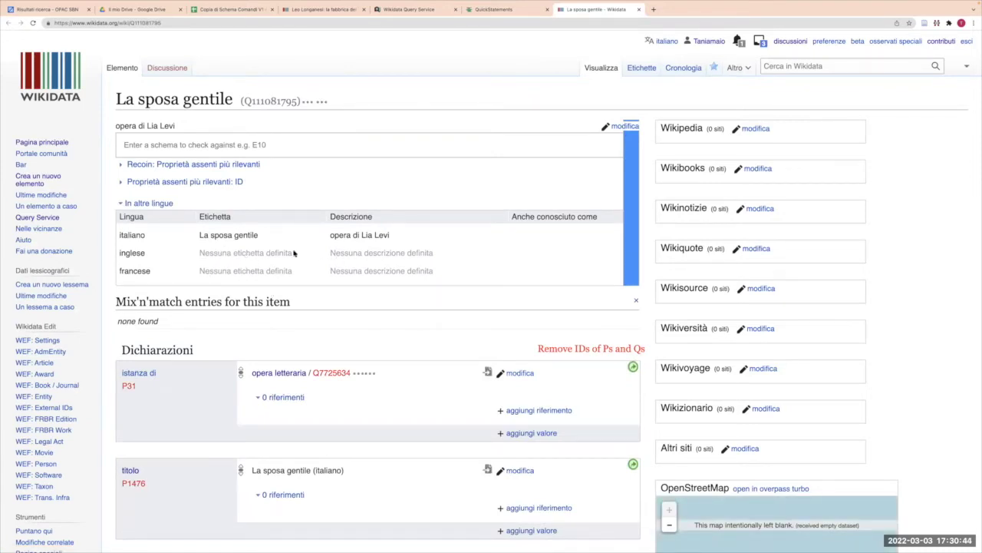
scroll(294, 253, "down", 3)
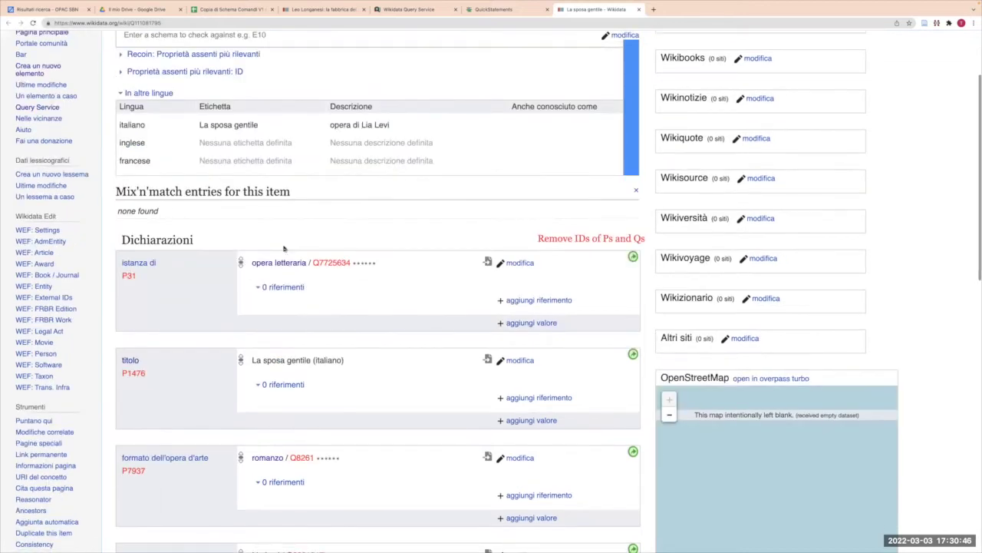
scroll(284, 248, "down", 2)
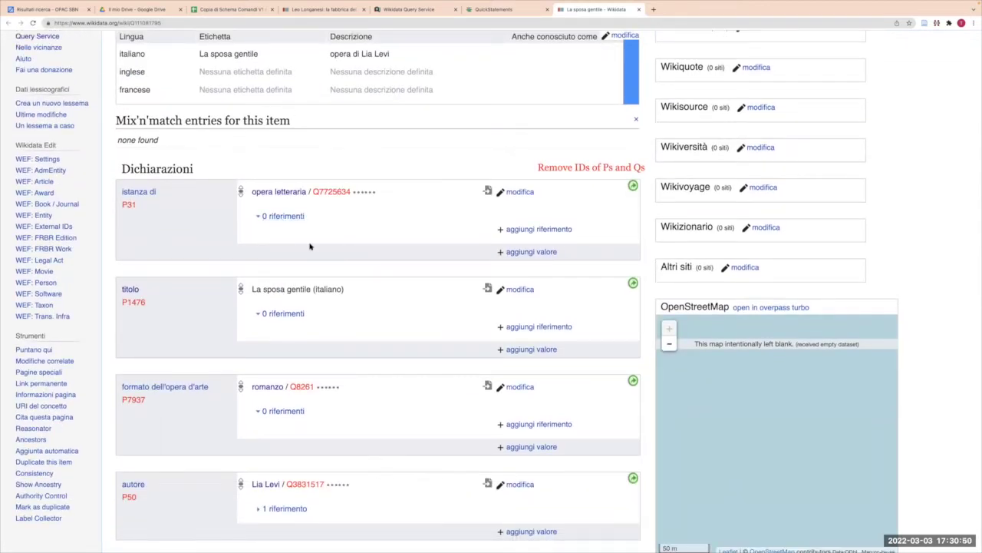
scroll(307, 244, "down", 1)
scroll(307, 244, "down", 3)
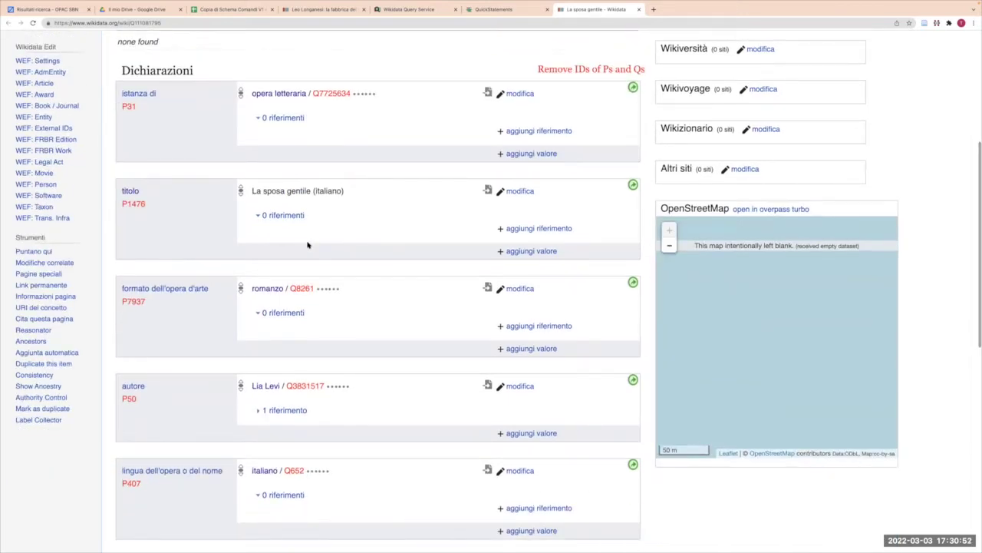
scroll(287, 395, "down", 1)
left_click(288, 379)
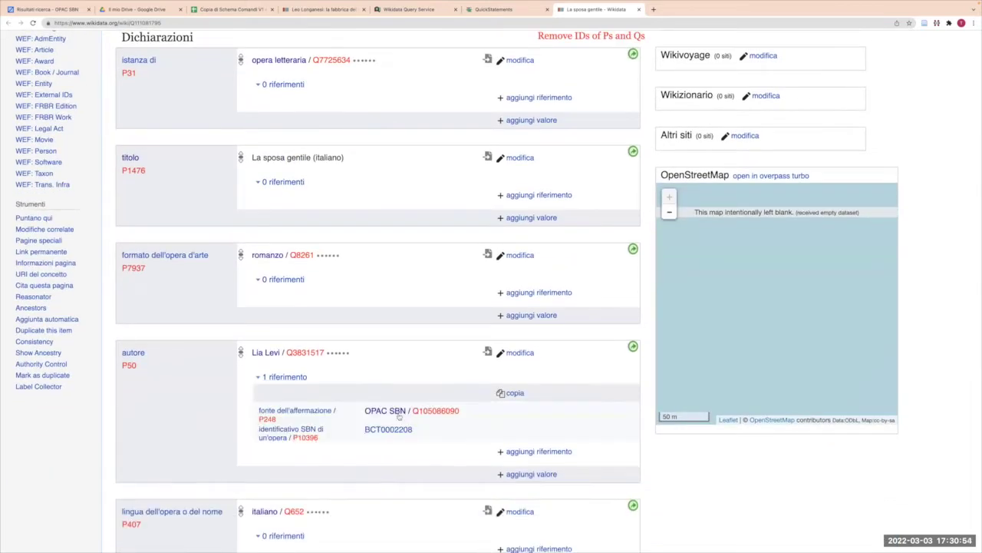
Copy the OPAC SBN reference from the "autore" statement and paste it onto the "istanza di" statement
left_click(526, 392)
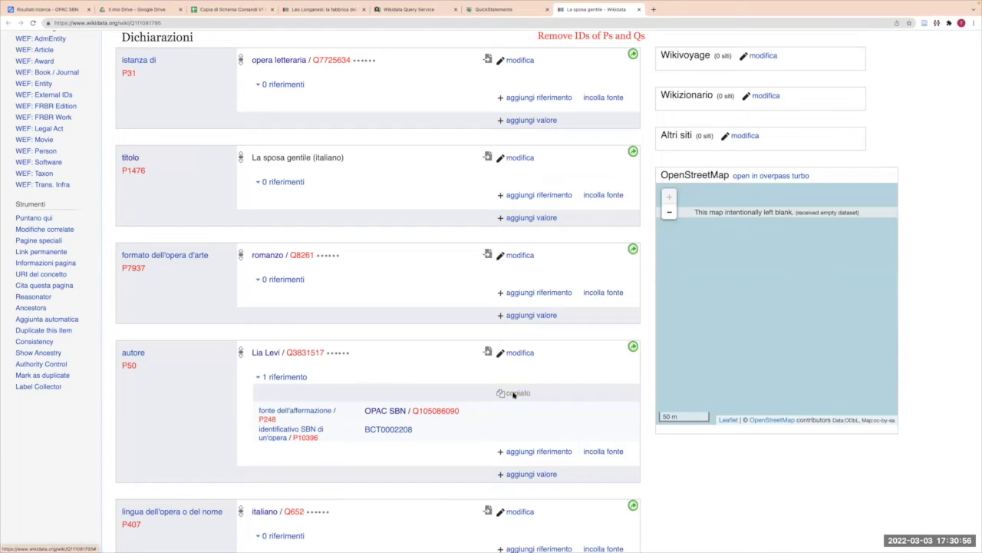
scroll(410, 355, "up", 2)
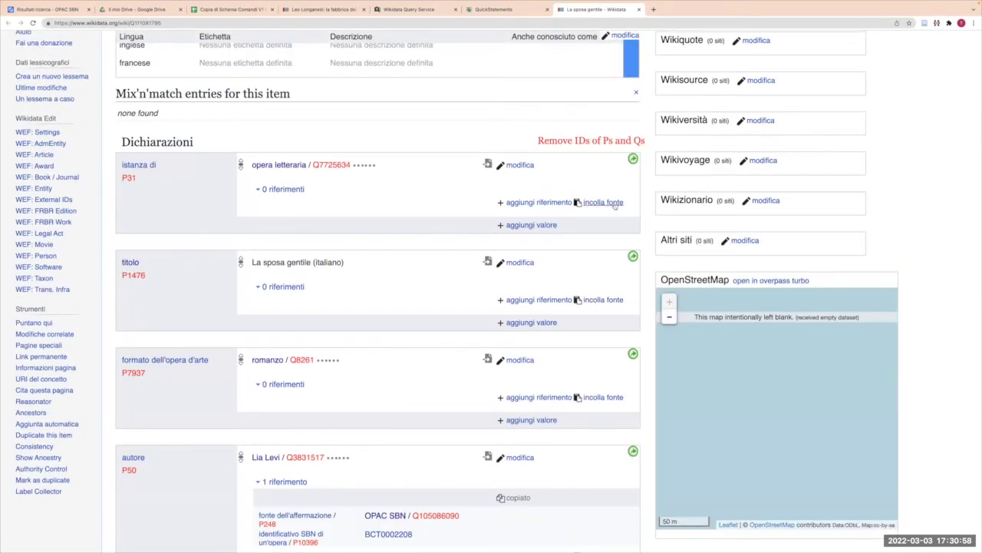
left_click(600, 201)
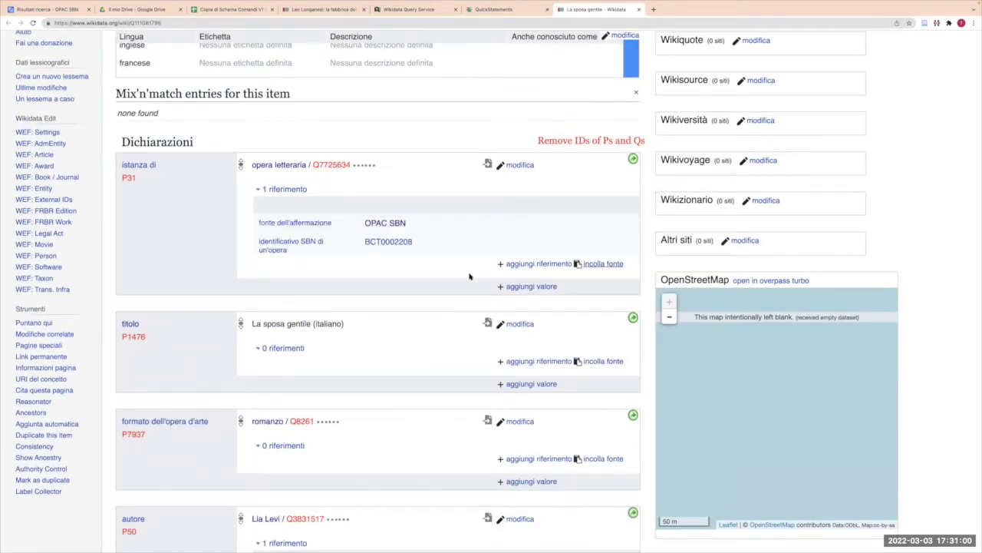
Check the remaining "La sposa gentile" statements down to the Dewey classification, and return to the Crea V1 sheet
scroll(468, 275, "down", 2)
scroll(470, 276, "down", 5)
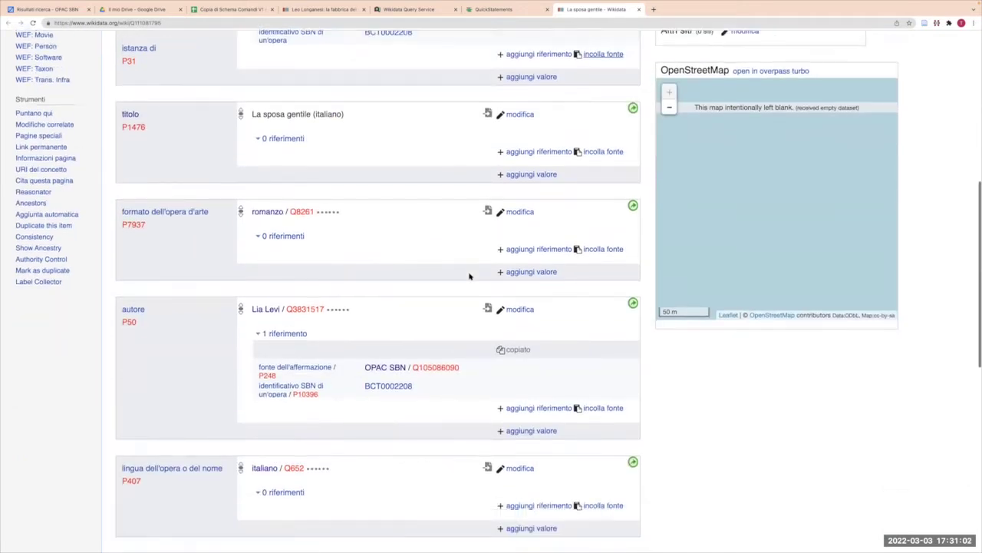
scroll(469, 276, "down", 1)
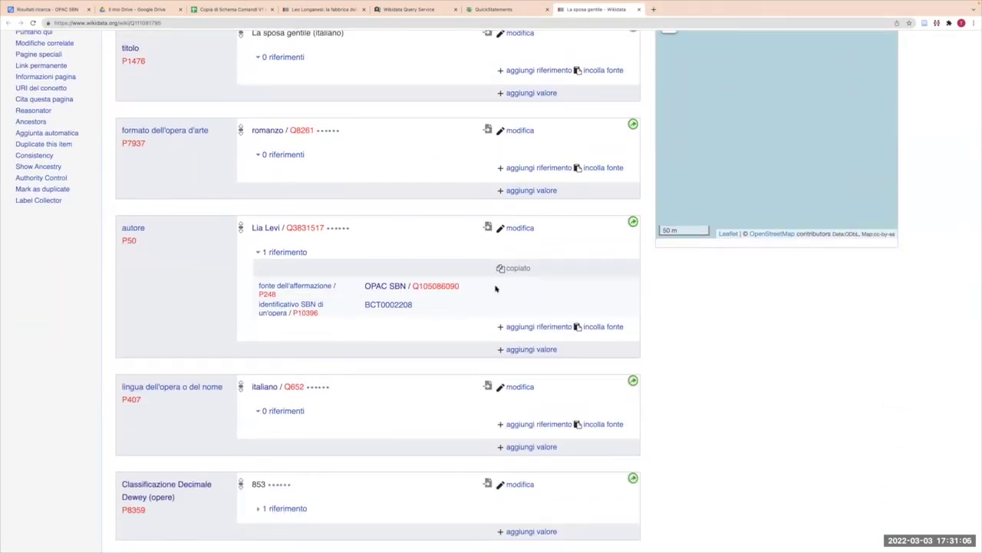
left_click(221, 9)
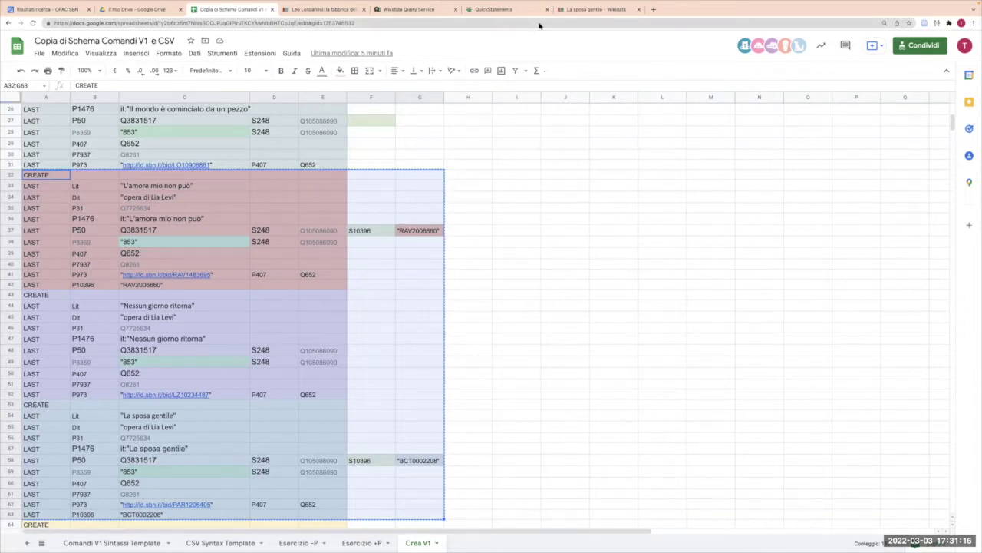
Return to the "La sposa gentile" item, check its remaining statements and identifiers, and open its "descritto nell'URL" link in OPAC SBN
left_click(561, 13)
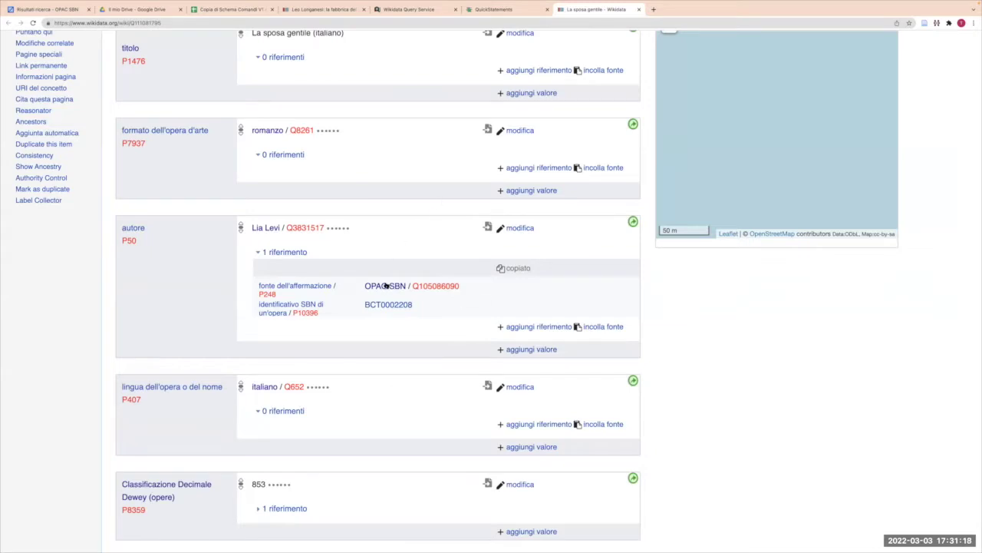
scroll(390, 337, "down", 3)
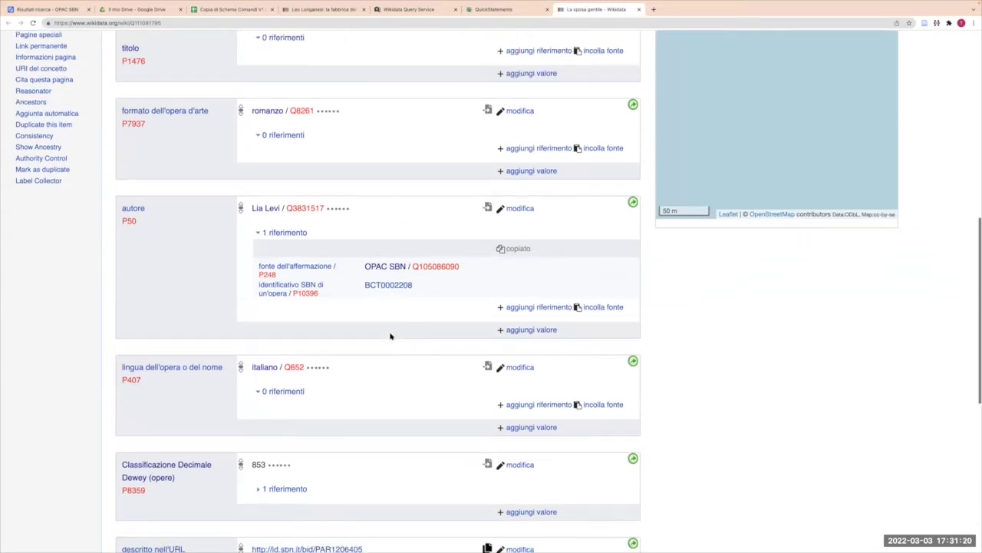
scroll(390, 336, "down", 4)
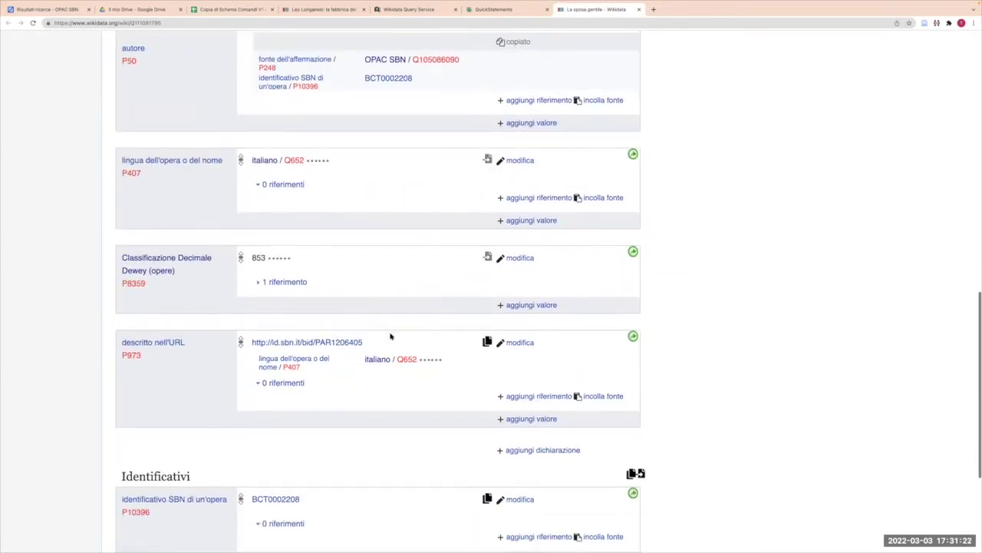
left_click(327, 343)
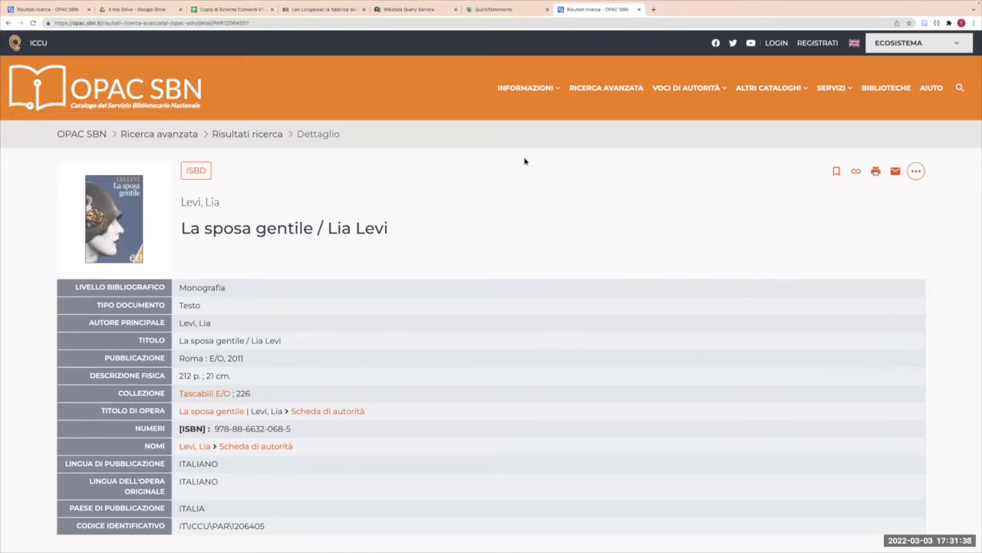
Review the QuickStatements batch, and look through the remaining CREATE blocks below row 63 in the Crea V1 sheet
left_click(479, 9)
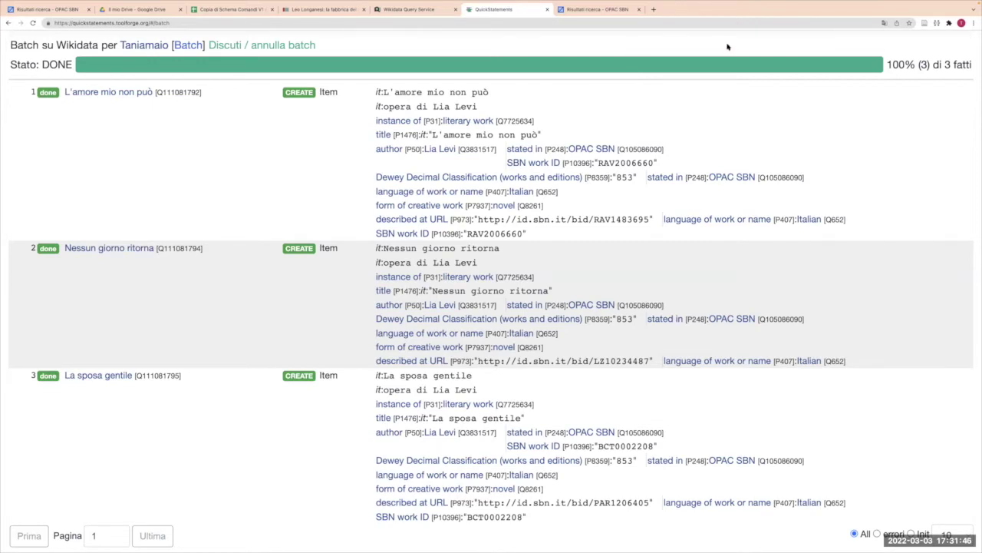
left_click(238, 11)
left_click(561, 230)
scroll(529, 265, "down", 1)
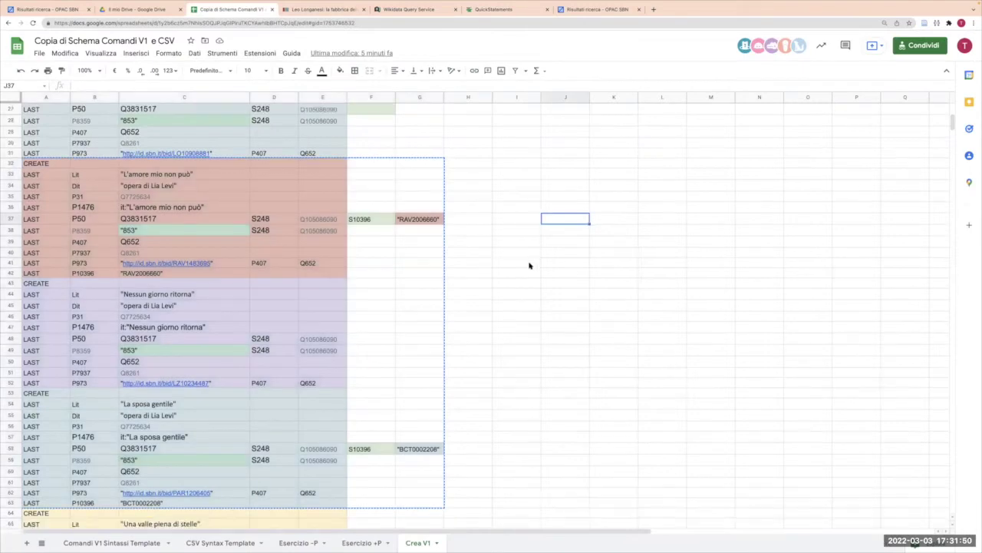
scroll(528, 265, "down", 10)
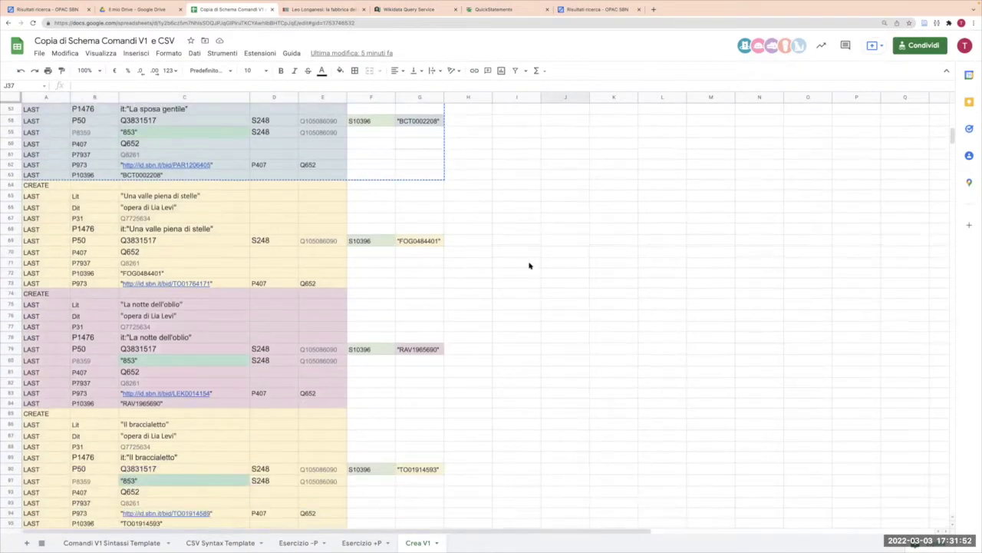
scroll(529, 265, "down", 2)
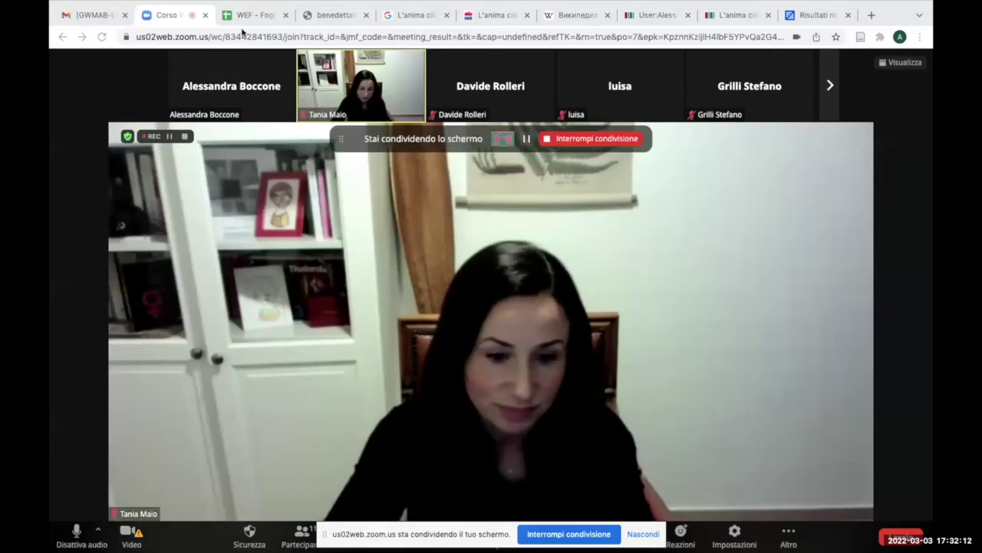
Open the Russian Wikipedia WE-Framework page and read how to enable it and which gadget types are available
left_click(249, 17)
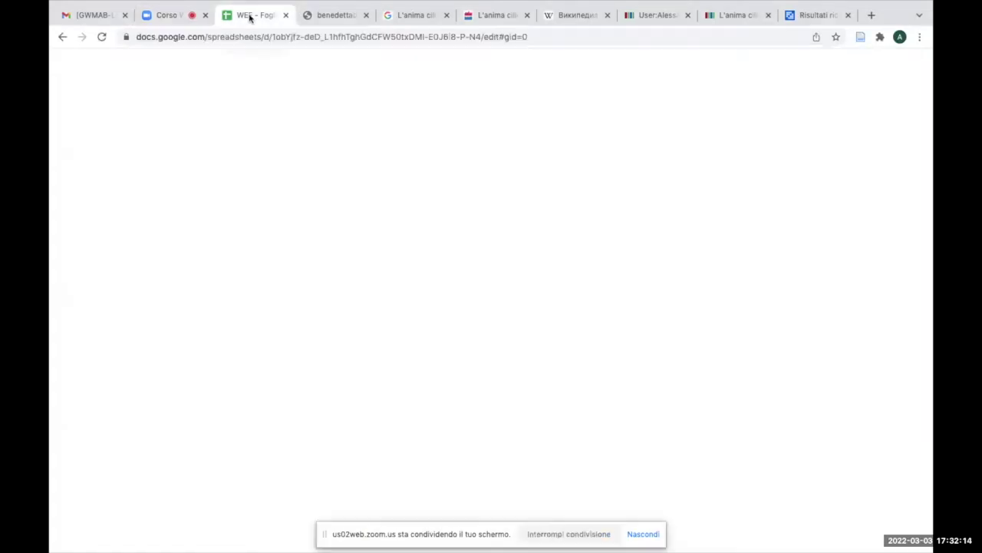
left_click(577, 17)
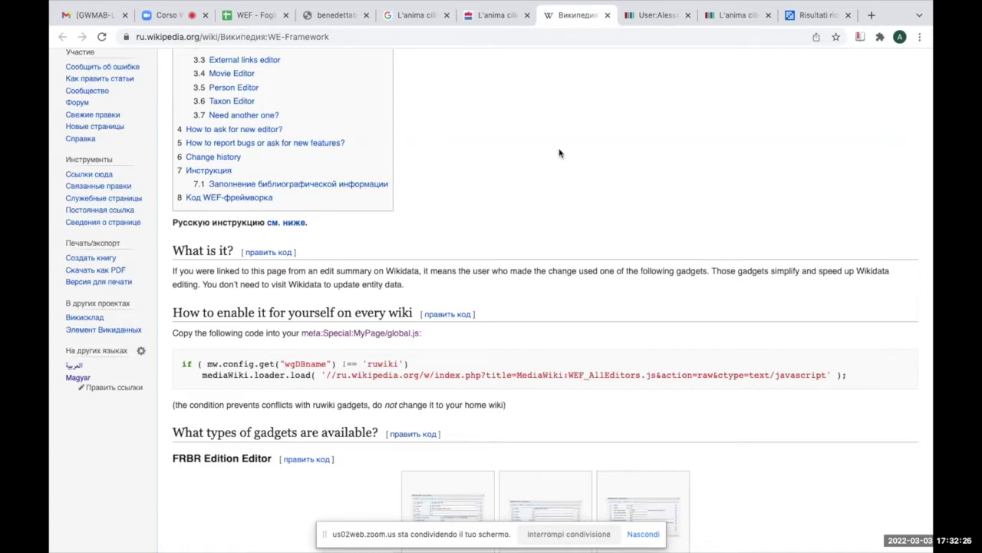
scroll(558, 153, "down", 3)
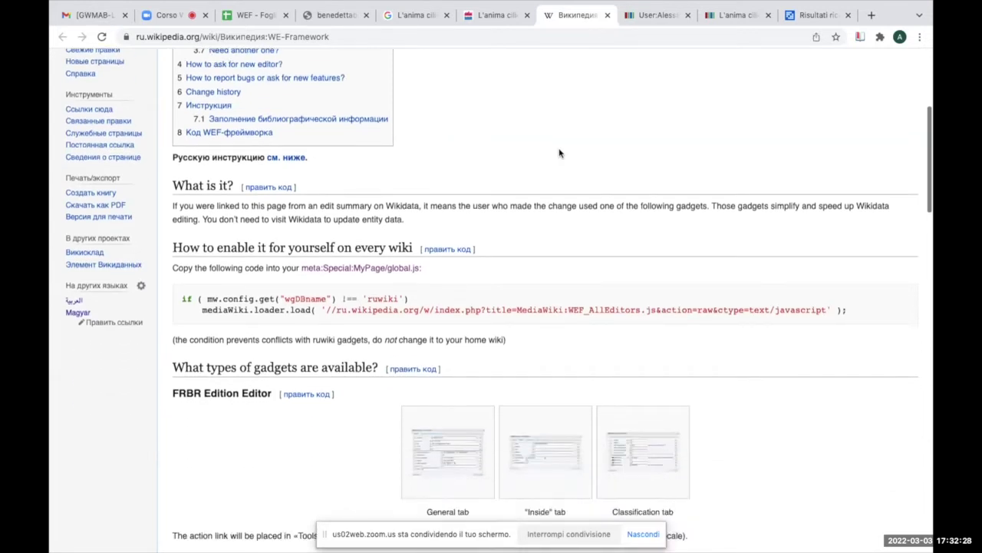
scroll(559, 152, "down", 1)
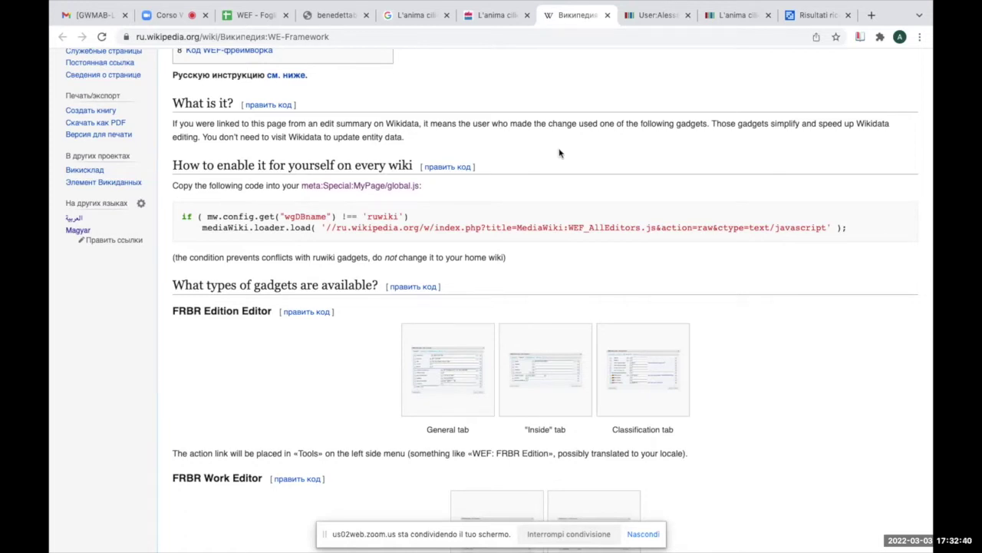
scroll(559, 153, "up", 1)
scroll(559, 153, "up", 5)
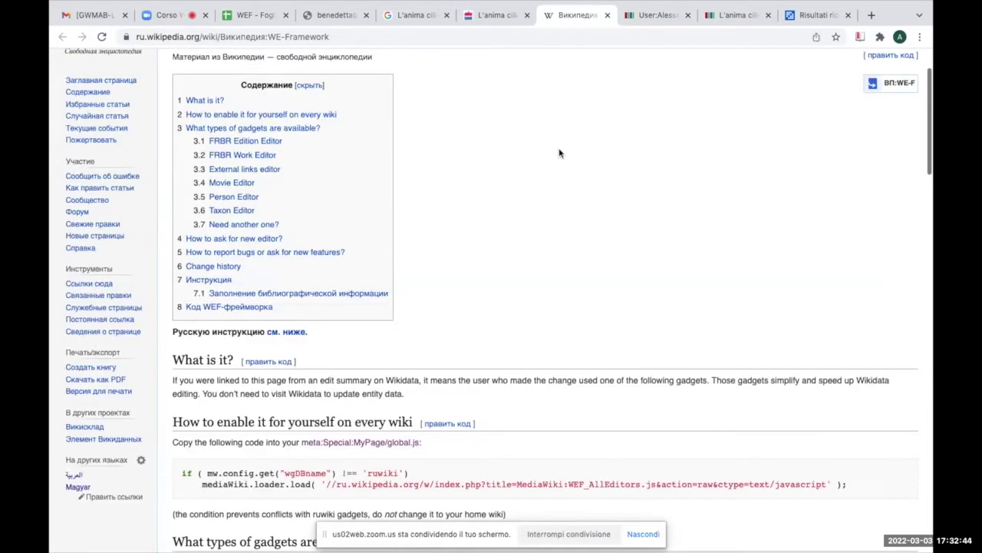
scroll(558, 152, "up", 2)
scroll(559, 153, "down", 5)
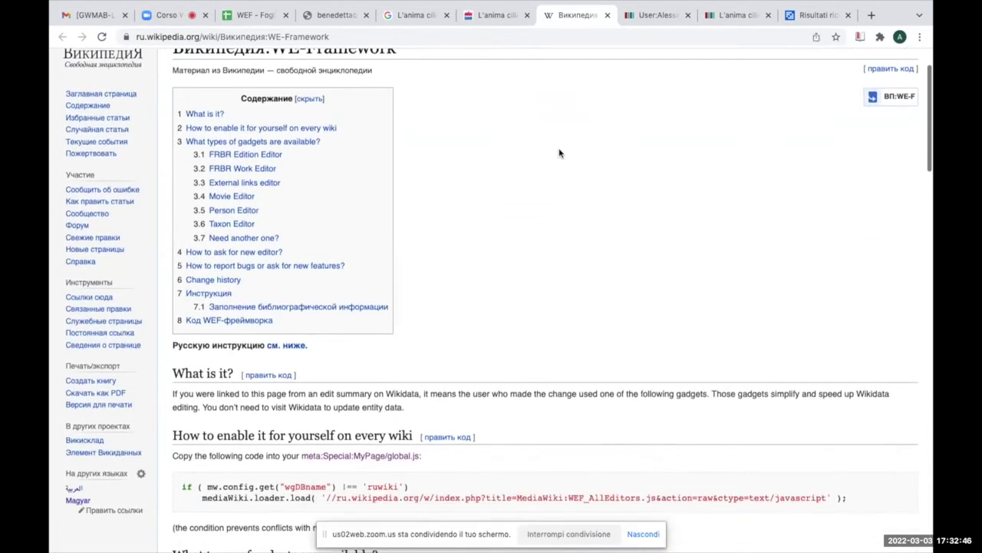
scroll(559, 152, "down", 4)
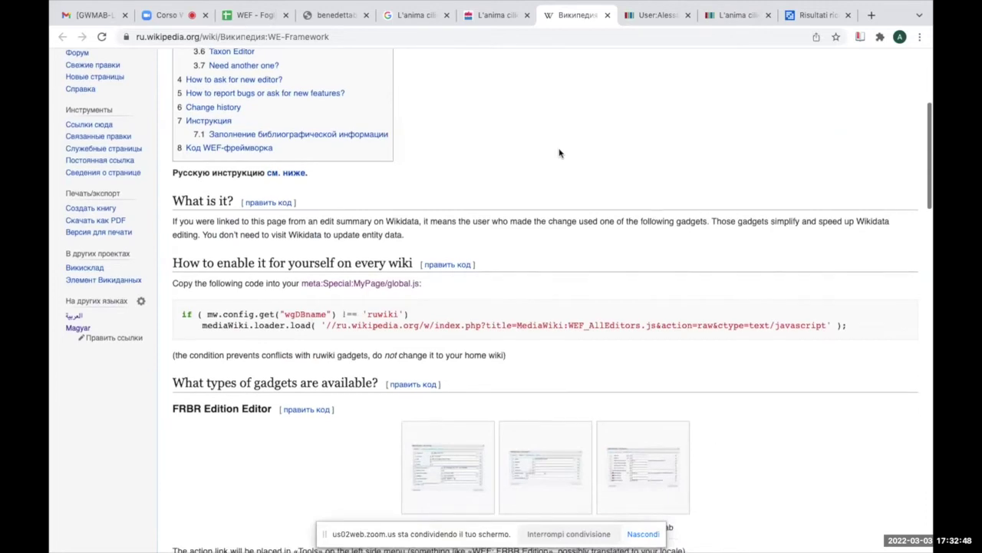
scroll(559, 153, "down", 1)
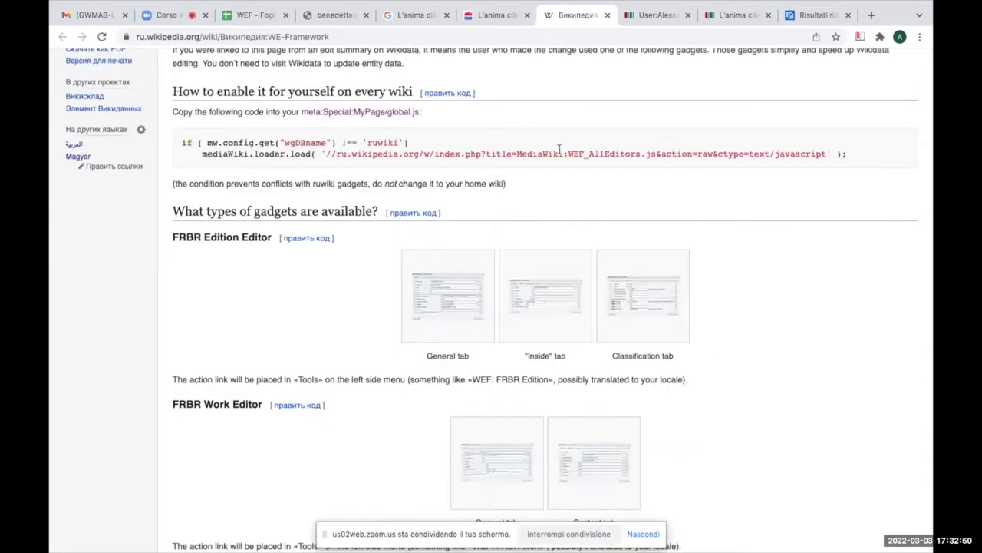
scroll(399, 88, "down", 1)
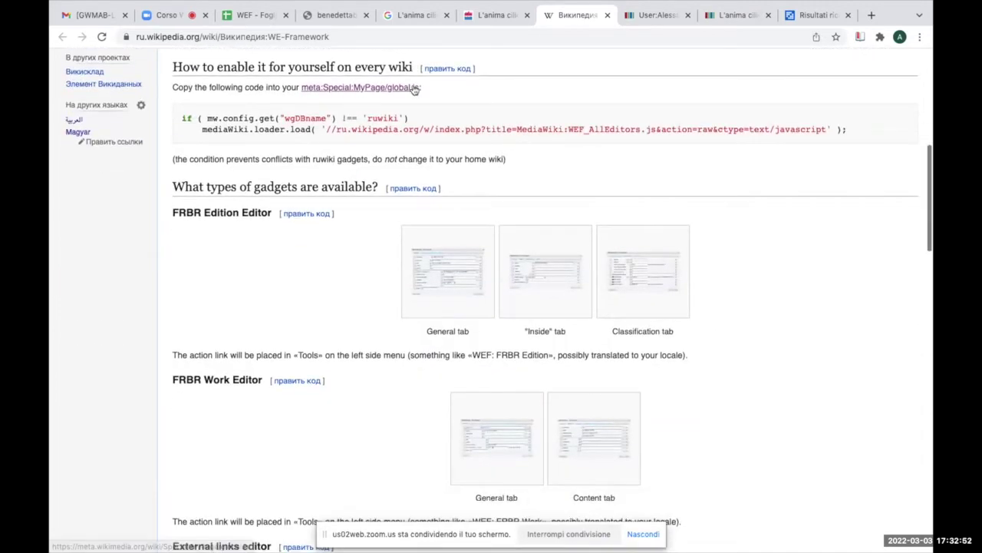
Copy the two-line WEF_AllEditors.js loader code from the WE-Framework page and send it to everyone in the Zoom chat
left_click_drag(182, 93, 490, 114)
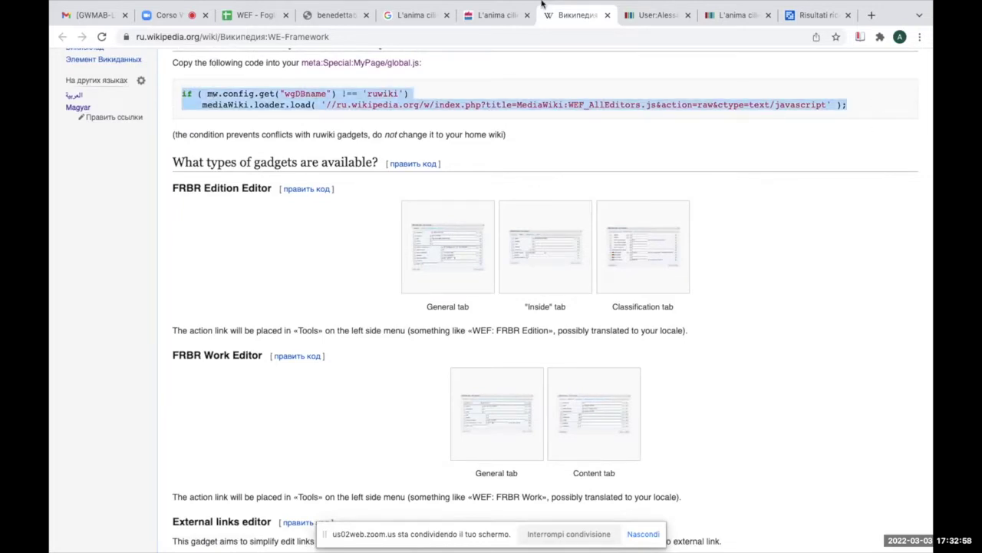
left_click(169, 15)
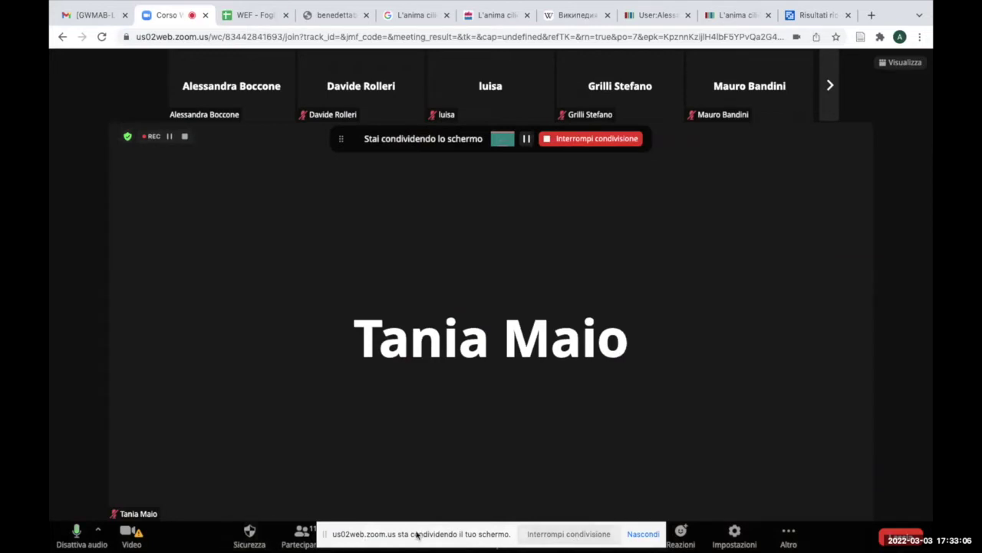
left_click_drag(326, 533, 343, 477)
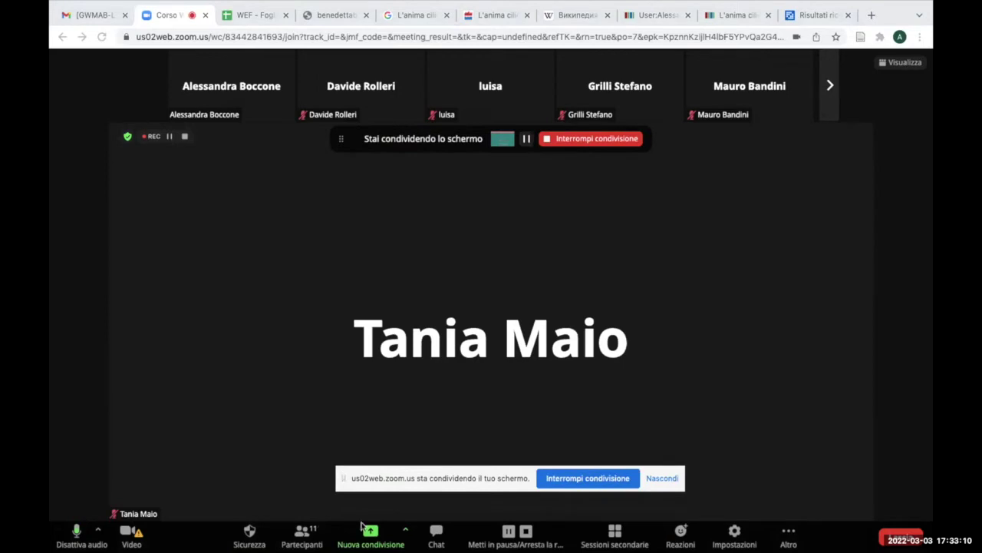
left_click(436, 533)
left_click(769, 519)
type("if ( mw.config.get('wgDBname') === 'ruwiki')     mediaWiki.loader.load( '//ru.wikipedia.org/w/index.php?title=MediaWiki:WEF_AllEditors.js&action=raw&ctype=text/javascript' );")
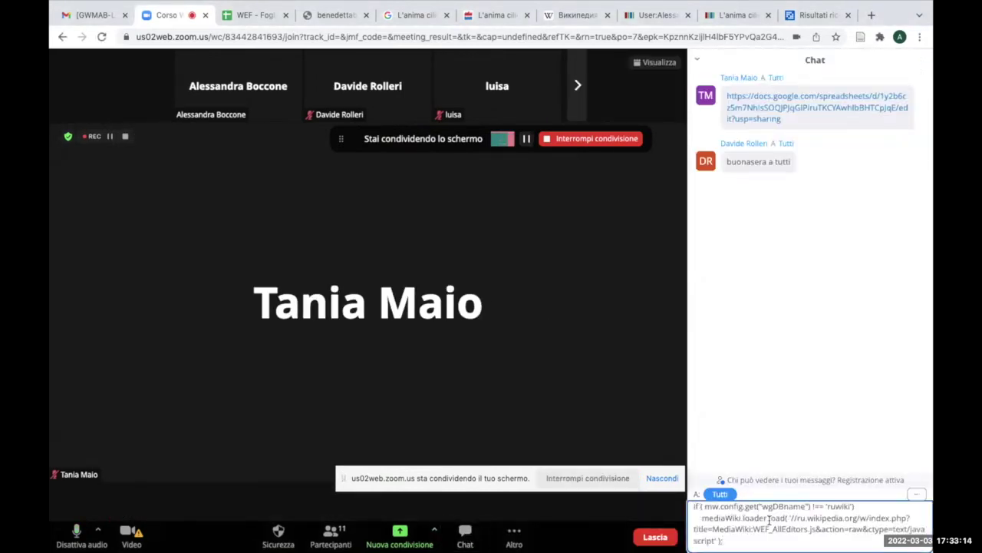
key("Return")
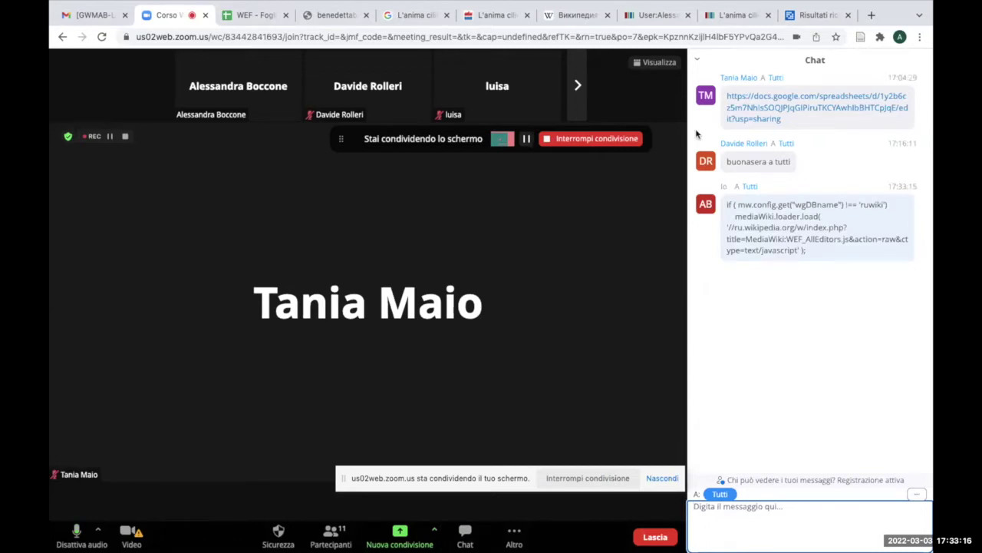
Copy the address of the WE-Framework page and send it to everyone in the Zoom chat
left_click(660, 17)
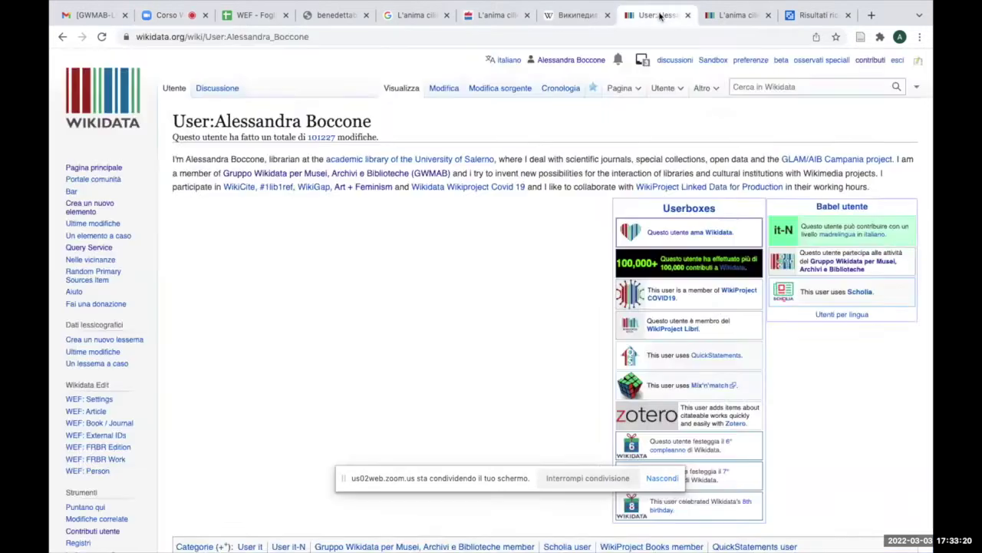
left_click(576, 14)
left_click(272, 39)
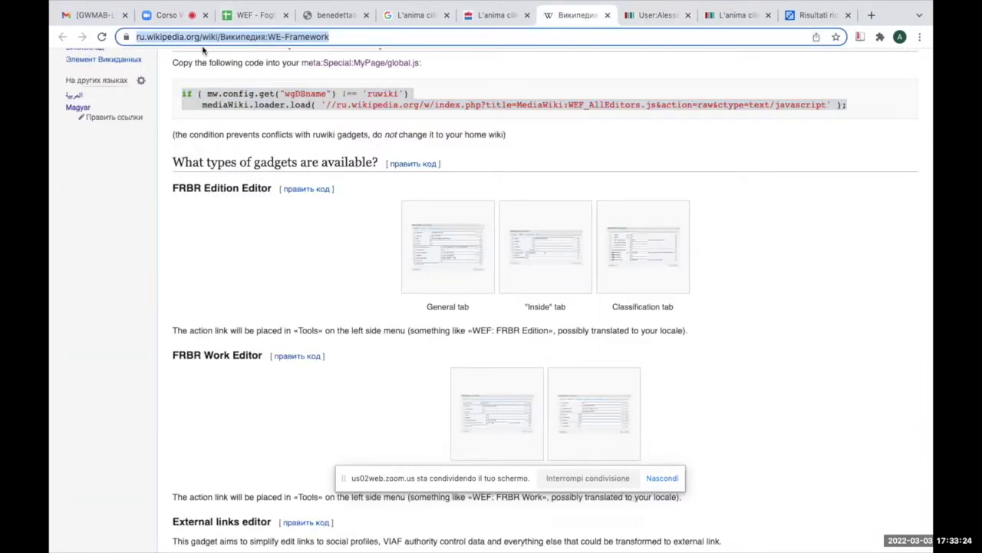
left_click(173, 15)
left_click(774, 527)
type("https://ru.wikipedia.org/wiki/%D0%92%D0%B8%D0%BA%D0%B8%D0%BF%D0%B5%D0%B4%D0%B8%D1%8F:WE-Framework")
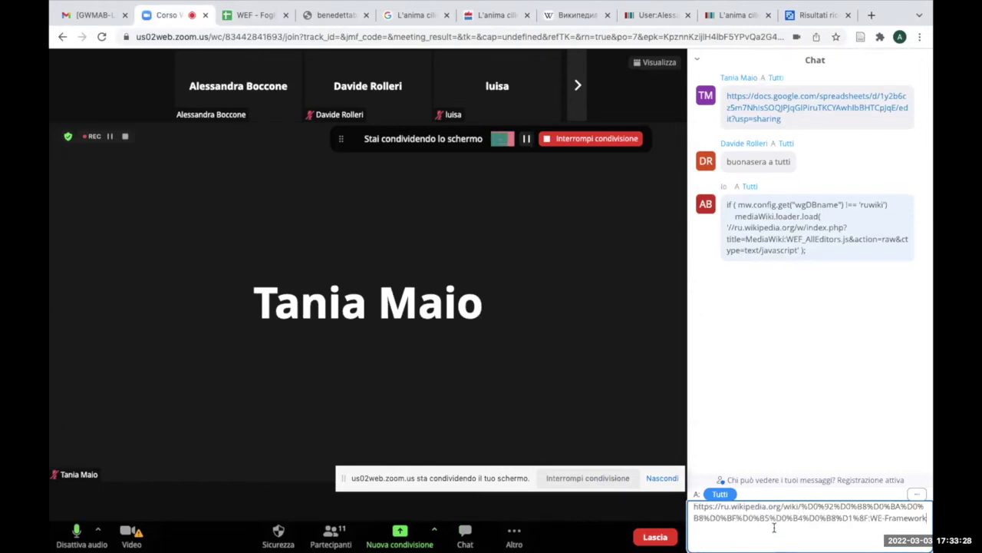
key("Return")
Select the WE-Framework loader code again, and open the common.js subpage of the Wikidata user page
left_click(566, 14)
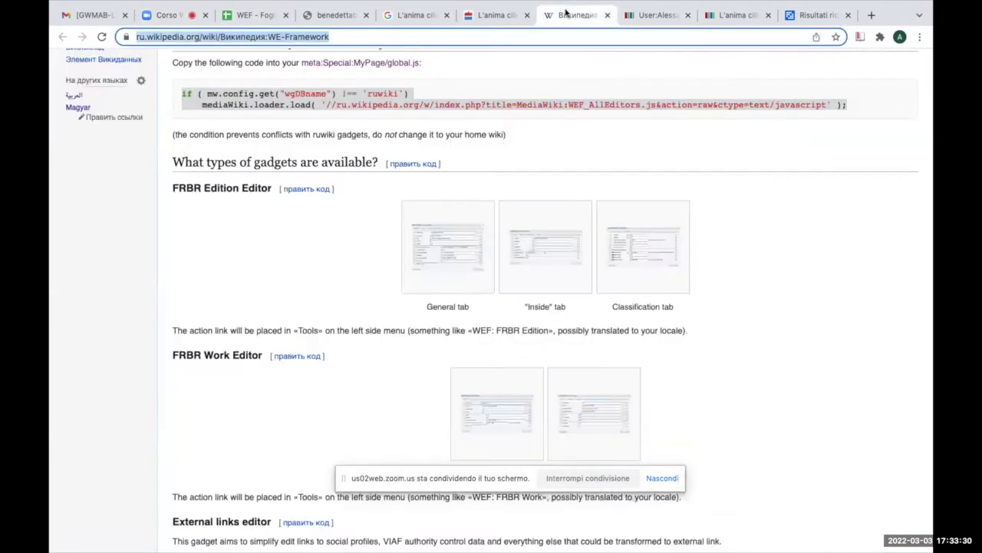
left_click(198, 105)
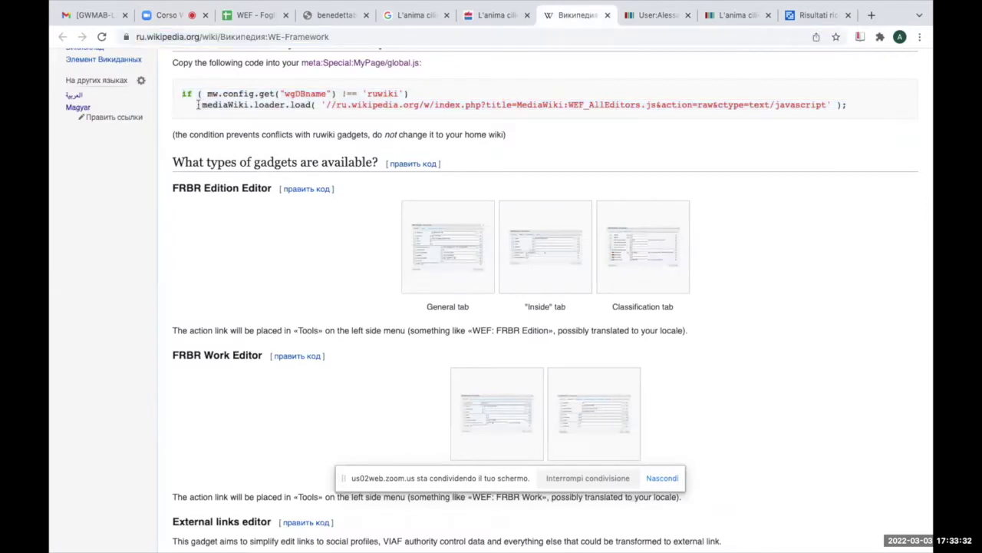
left_click_drag(181, 92, 879, 118)
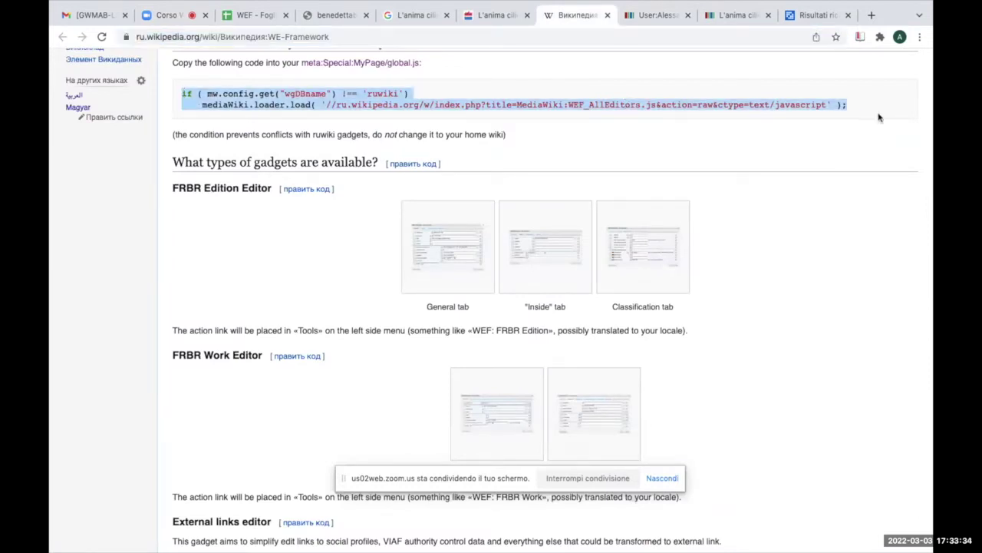
left_click(657, 14)
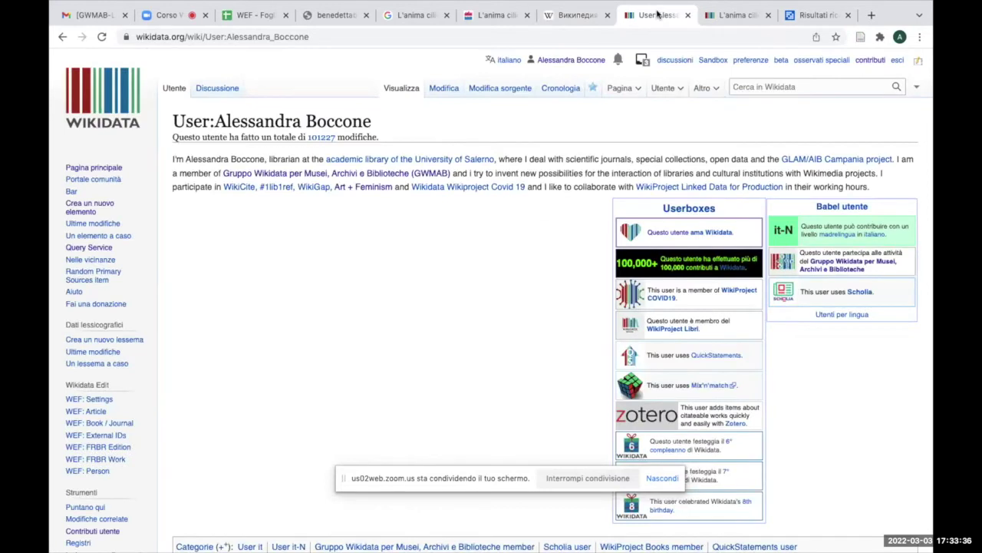
left_click(280, 36)
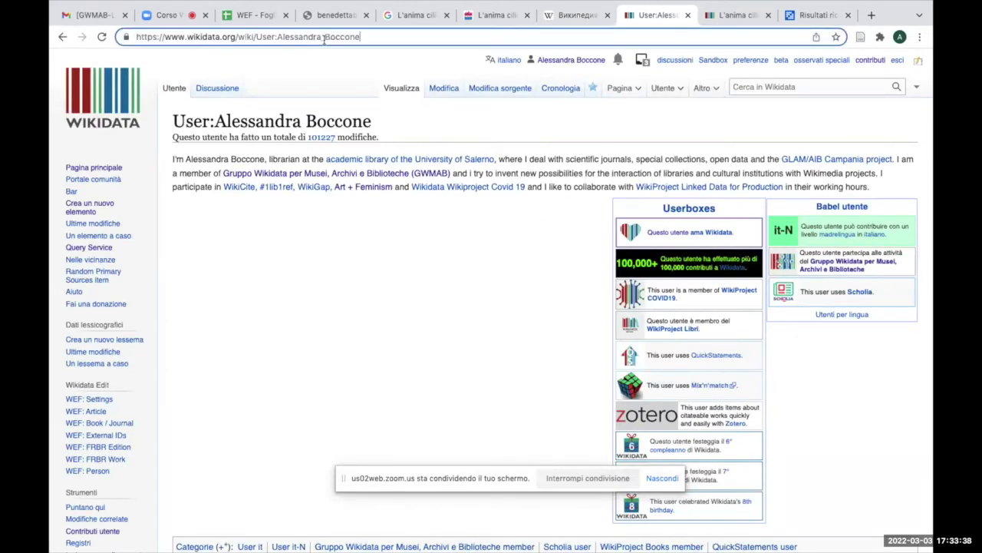
type("/")
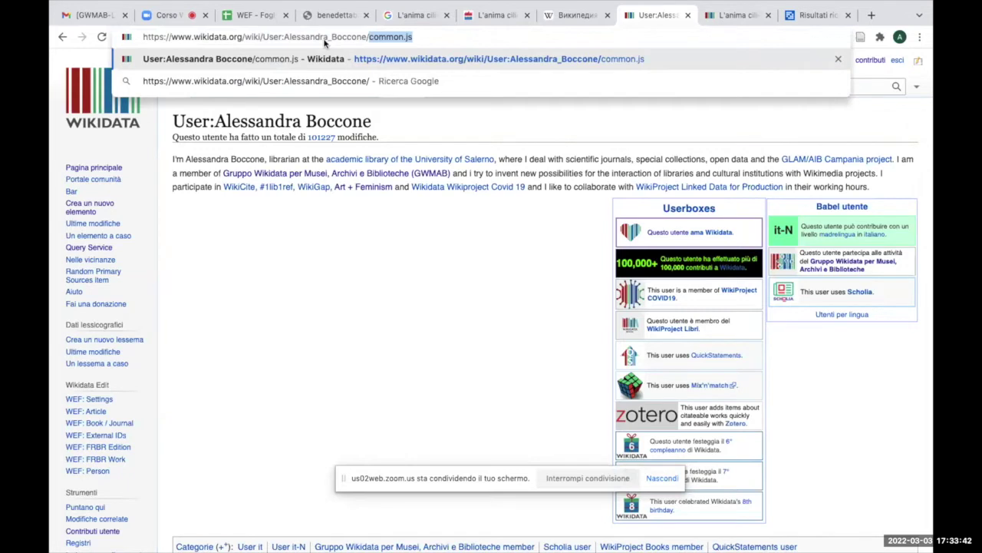
key("Return")
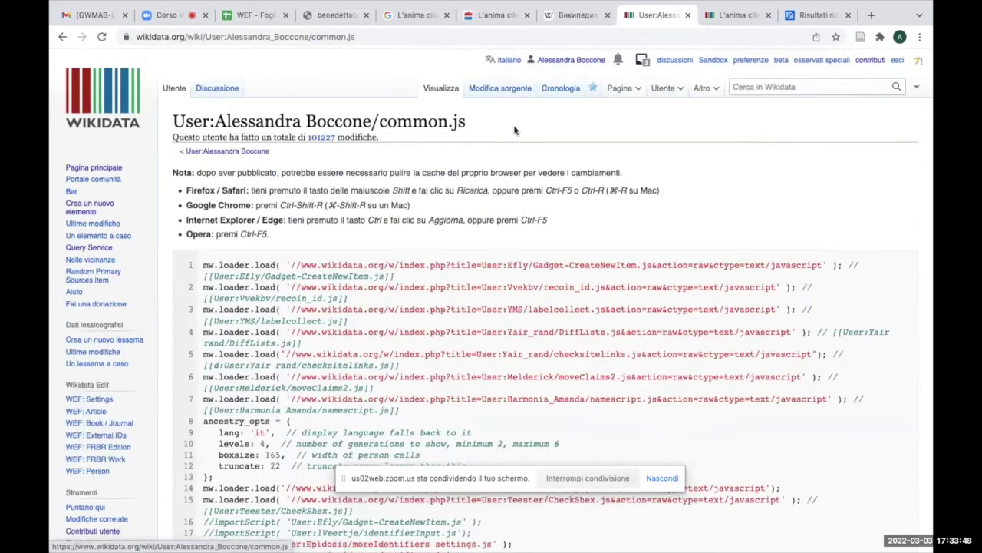
View the common.js source in the editor, leave it without publishing, and close the page to reach the "L'anima ciliegia" item
left_click(497, 92)
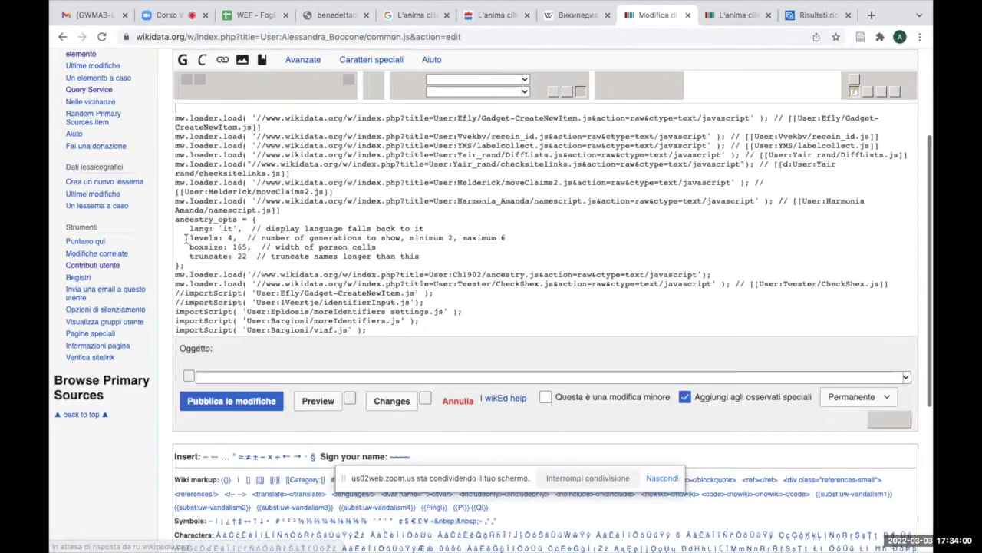
left_click(62, 37)
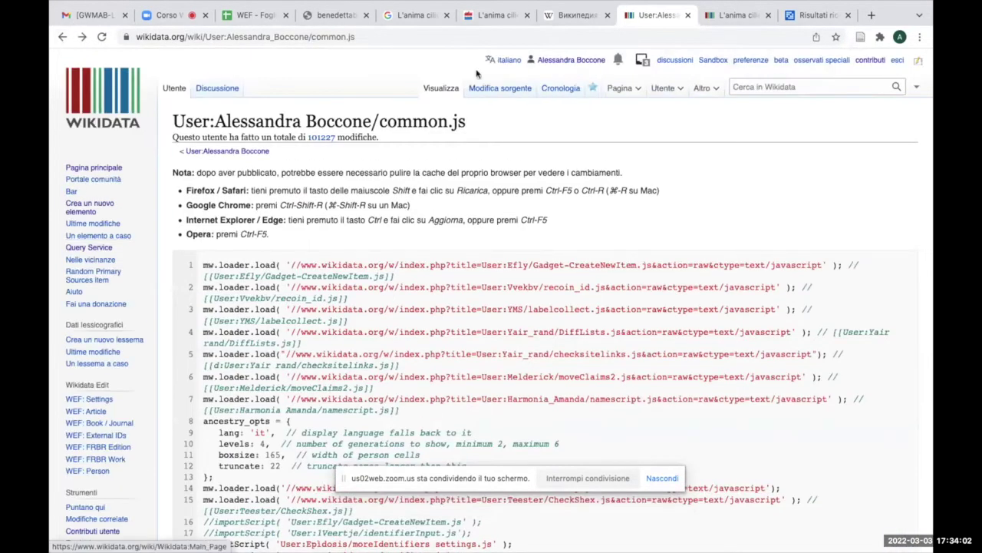
left_click(688, 16)
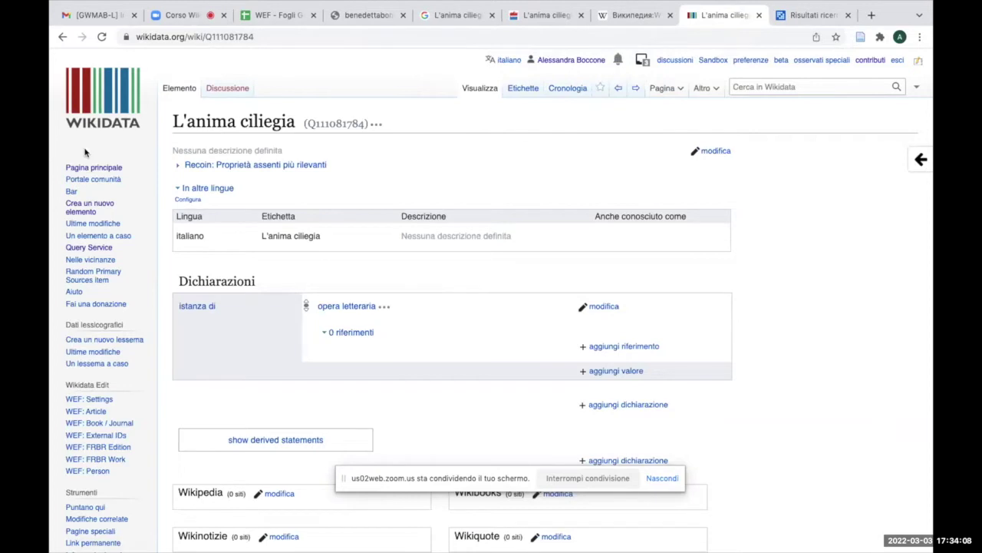
Review which editors are enabled in the WE-Framework settings, and close the settings without changing them
scroll(85, 153, "down", 5)
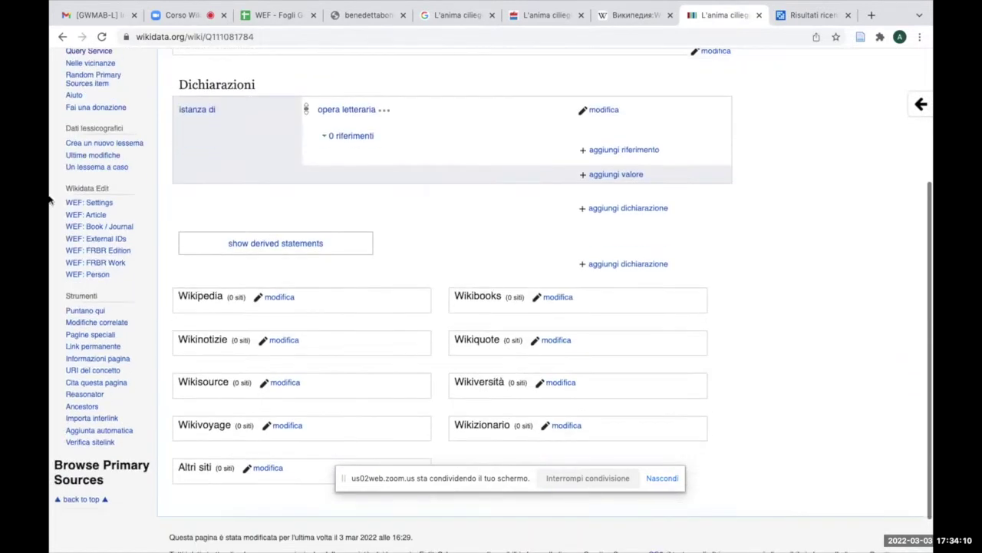
left_click(89, 203)
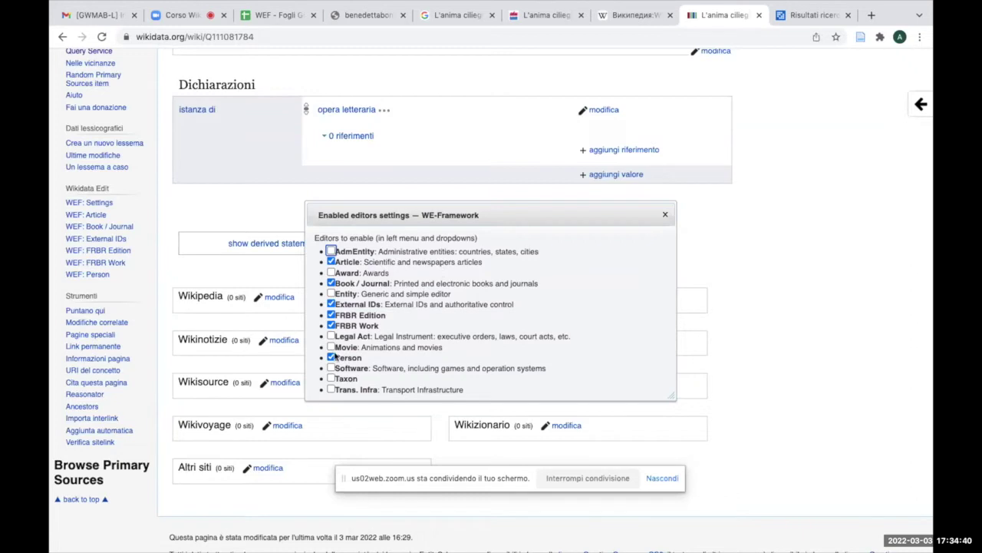
left_click(665, 215)
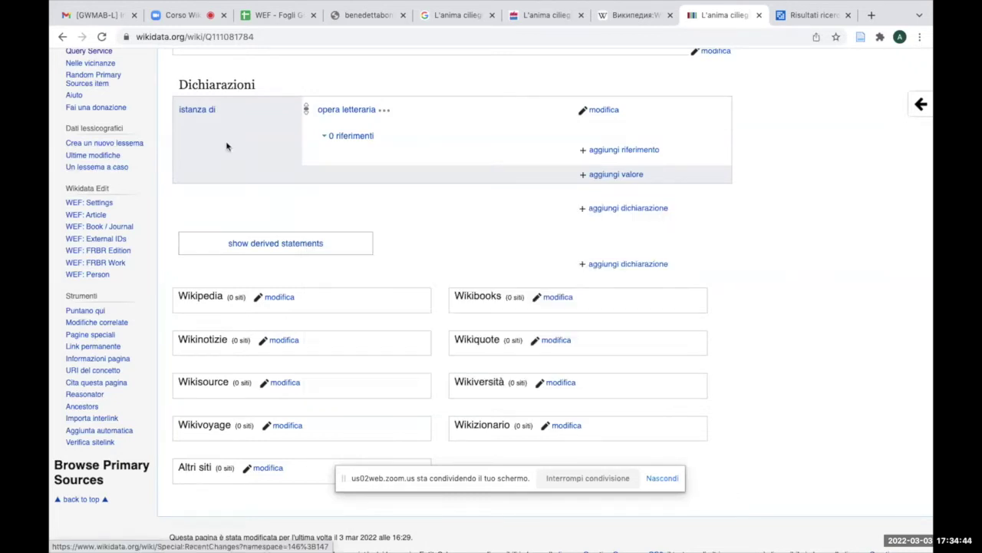
scroll(828, 239, "up", 3)
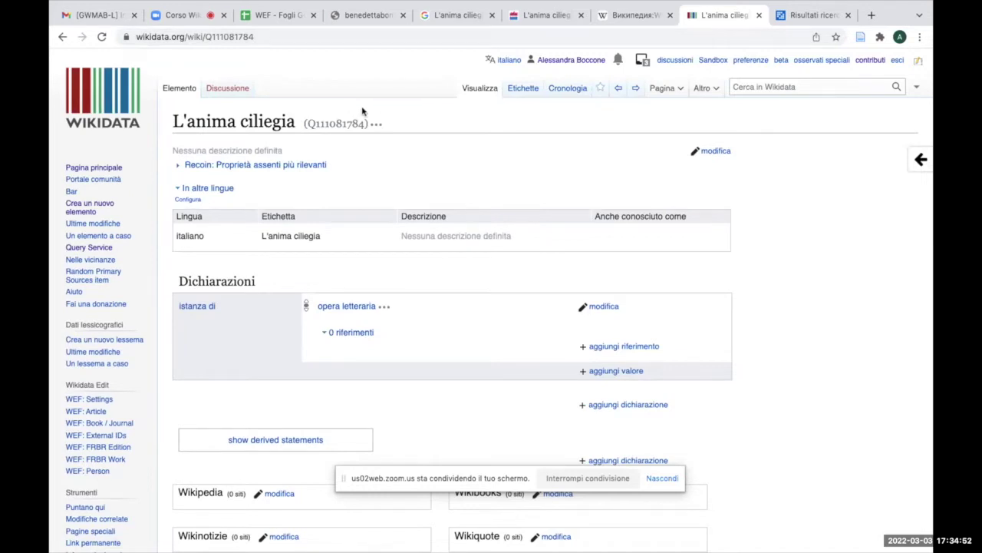
Reload the "L'anima ciliegia" item, open its WE-Framework FRBR Work form and show the language choices for the label and description
left_click(199, 36)
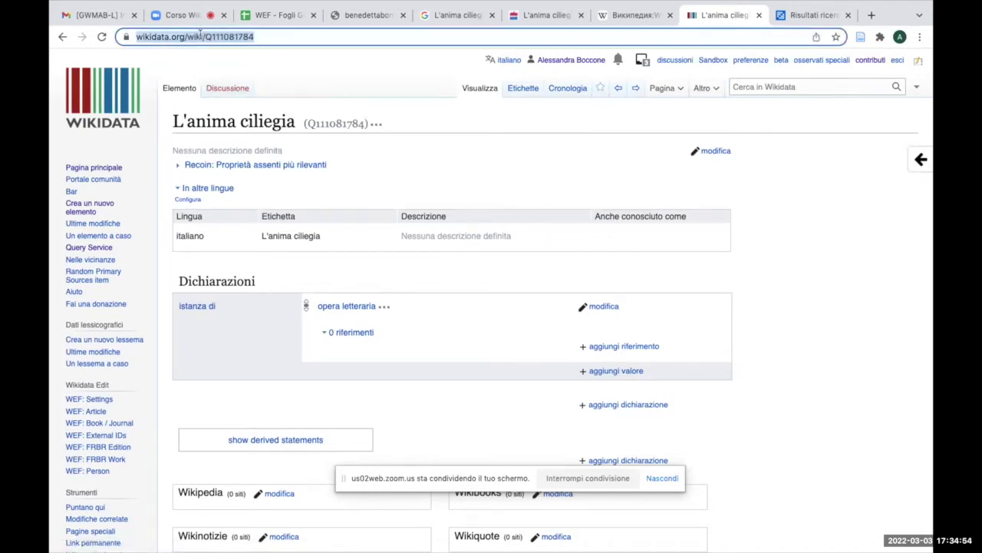
key("Return")
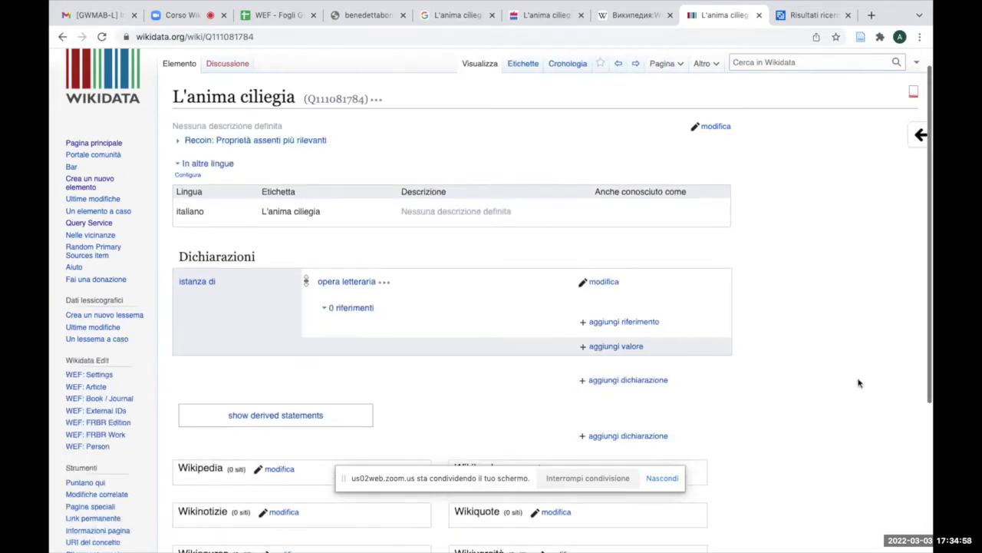
scroll(859, 383, "down", 5)
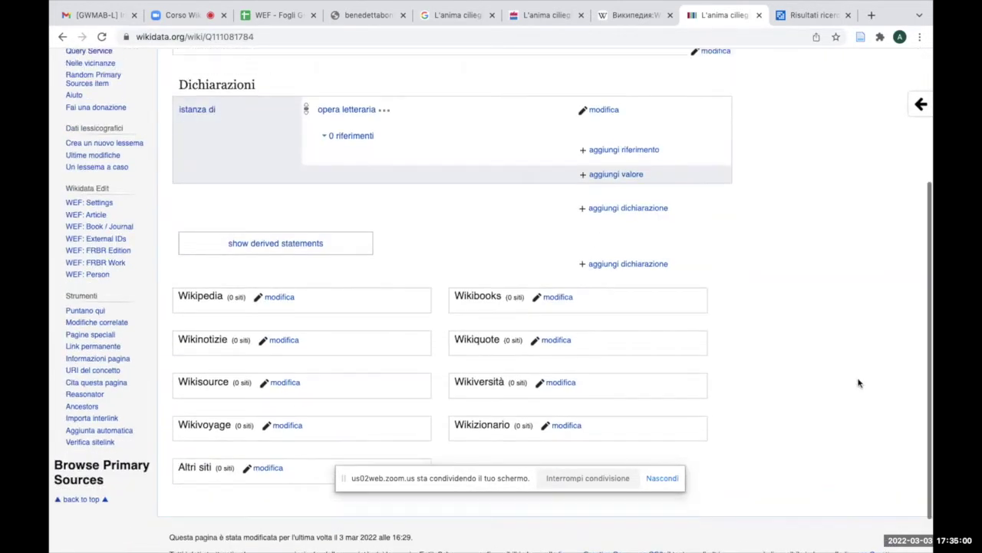
scroll(55, 323, "up", 1)
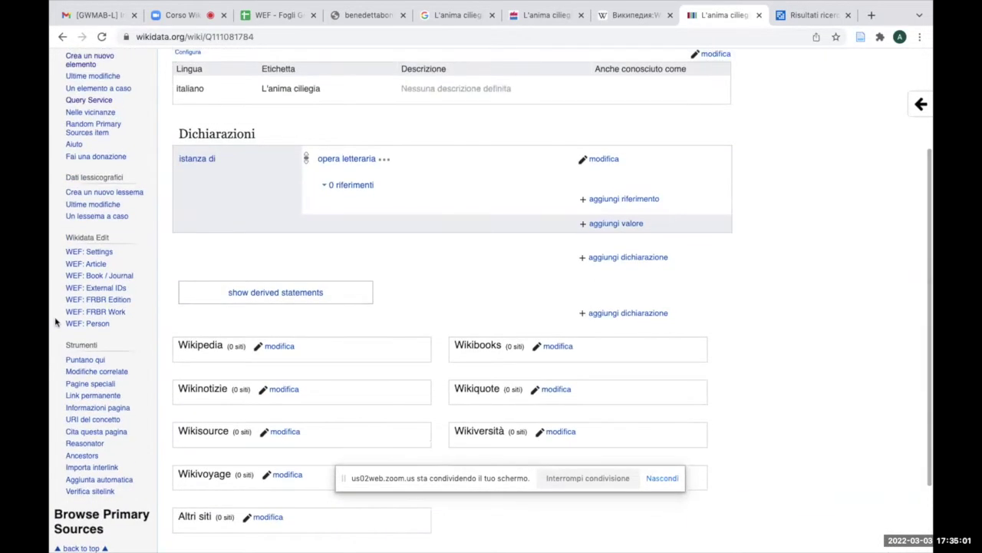
left_click(110, 313)
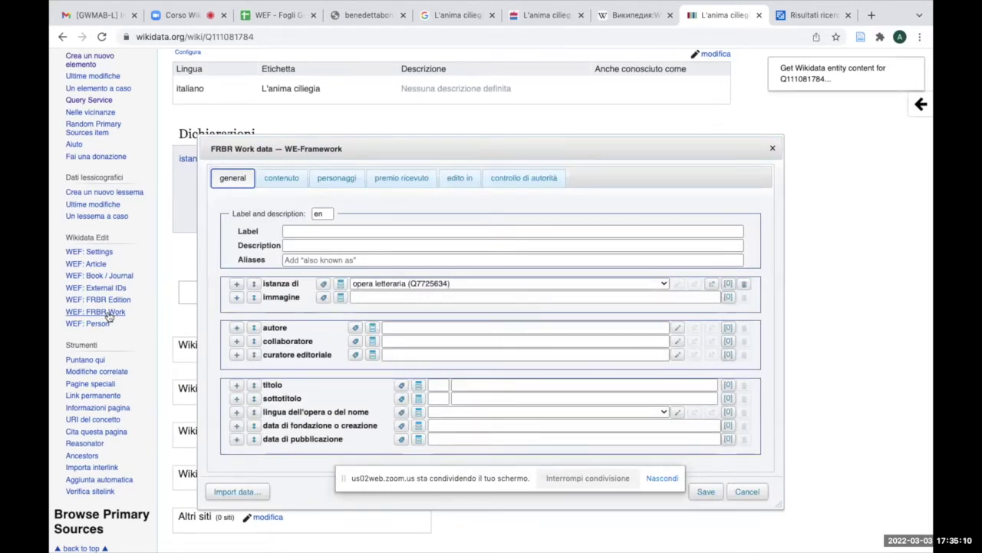
left_click(323, 213)
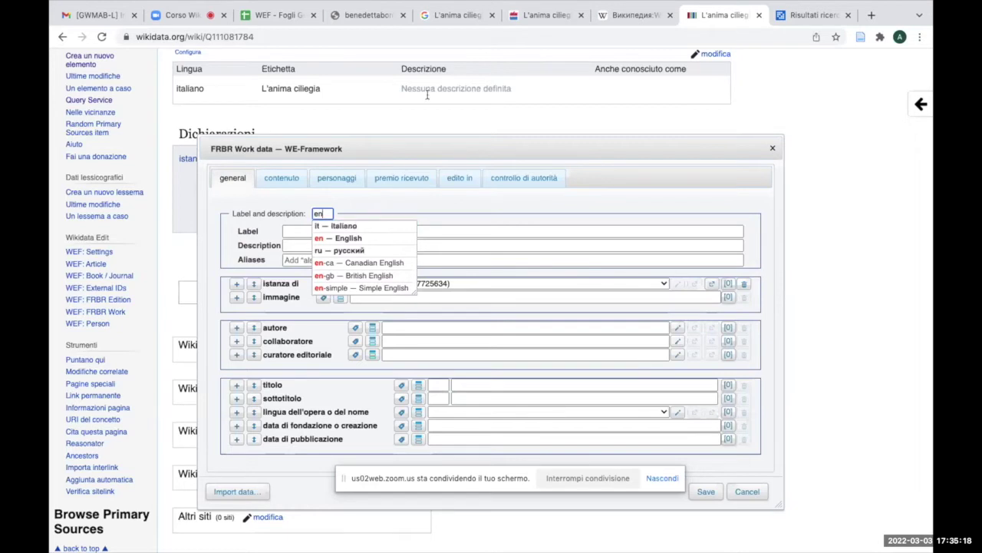
Try to reload the Premio Viadana blog article, and consult the book's details on the HarperCollins Italia page and its Google Books preview
left_click(362, 17)
left_click(262, 39)
key("Return")
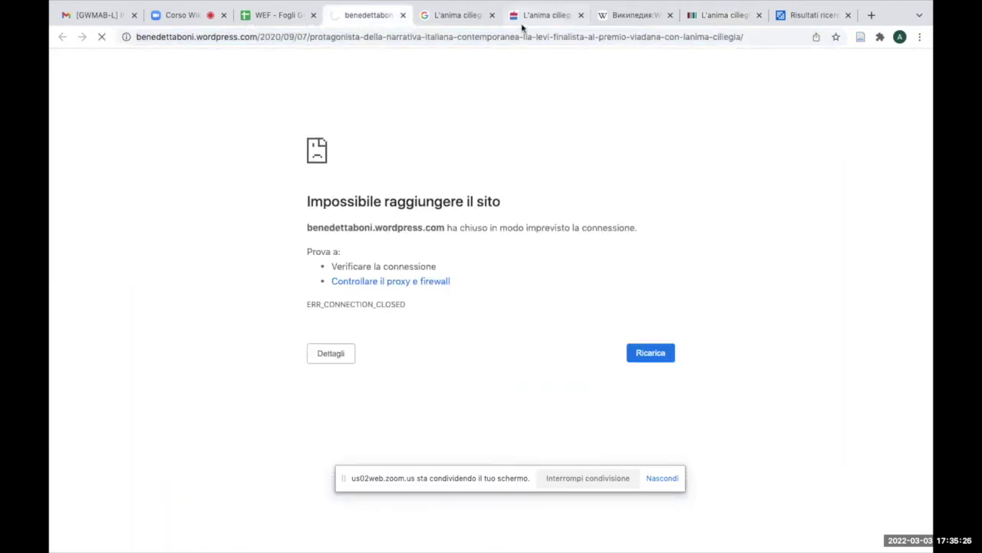
left_click(541, 18)
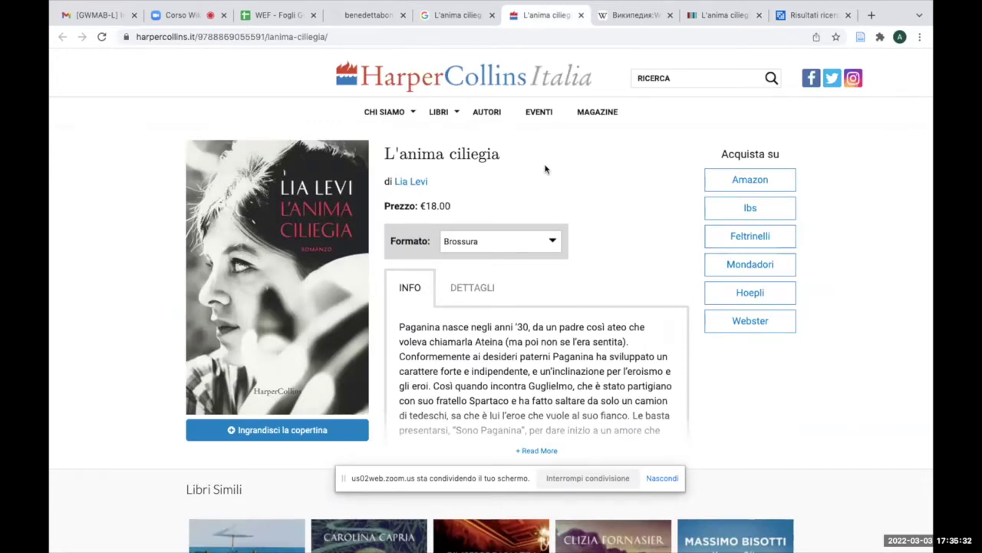
left_click(474, 291)
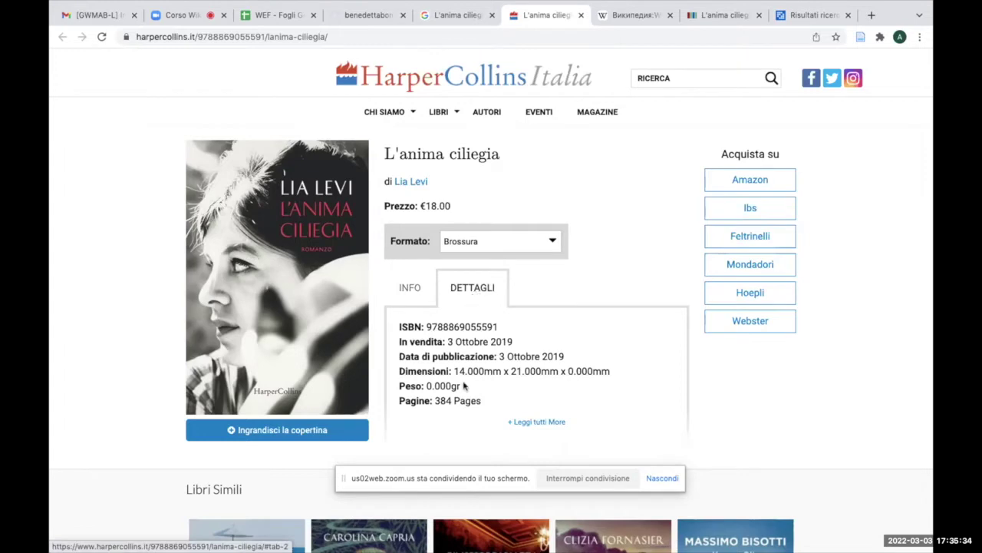
left_click(452, 15)
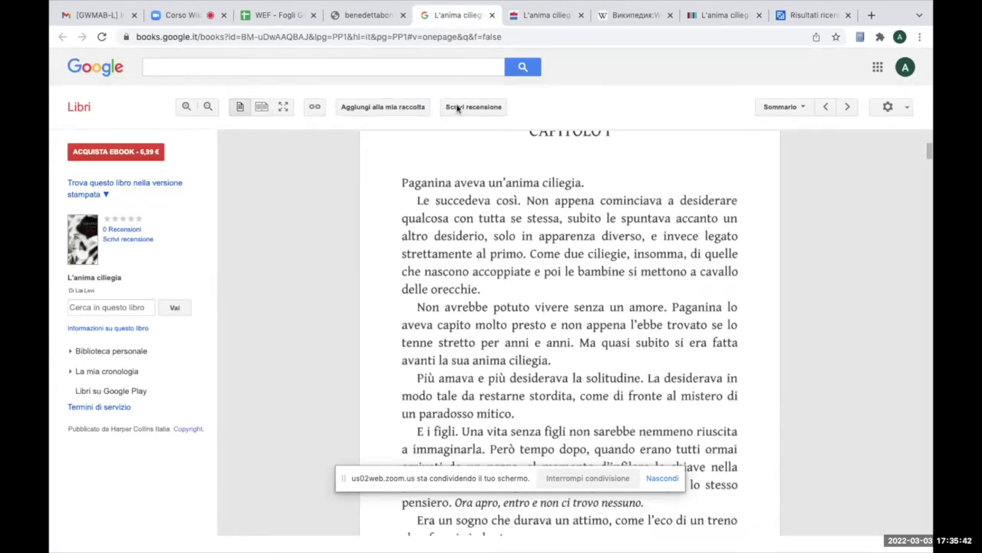
Reload the Premio Viadana blog article and read what it says about "L'anima ciliegia"
left_click(376, 17)
left_click(304, 37)
key("Return")
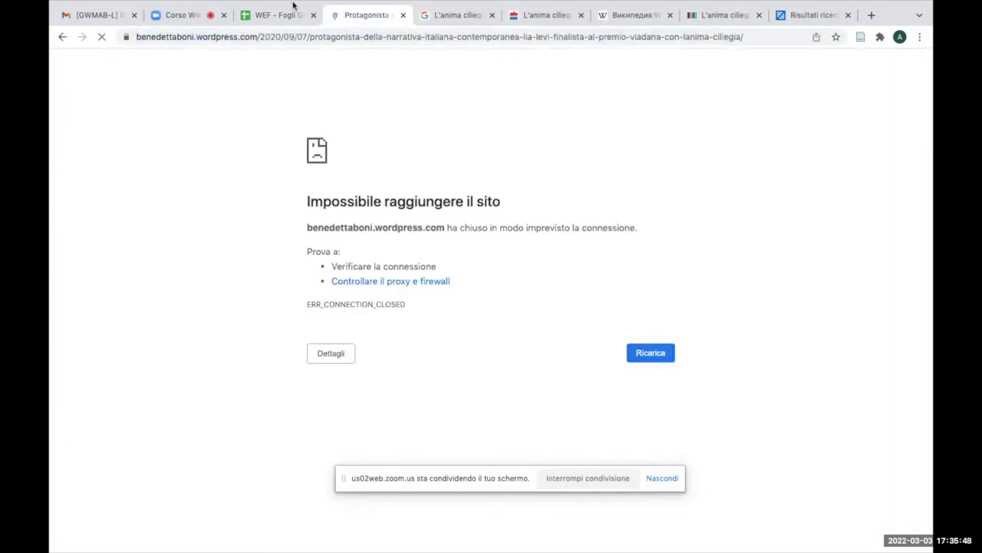
scroll(701, 368, "down", 5)
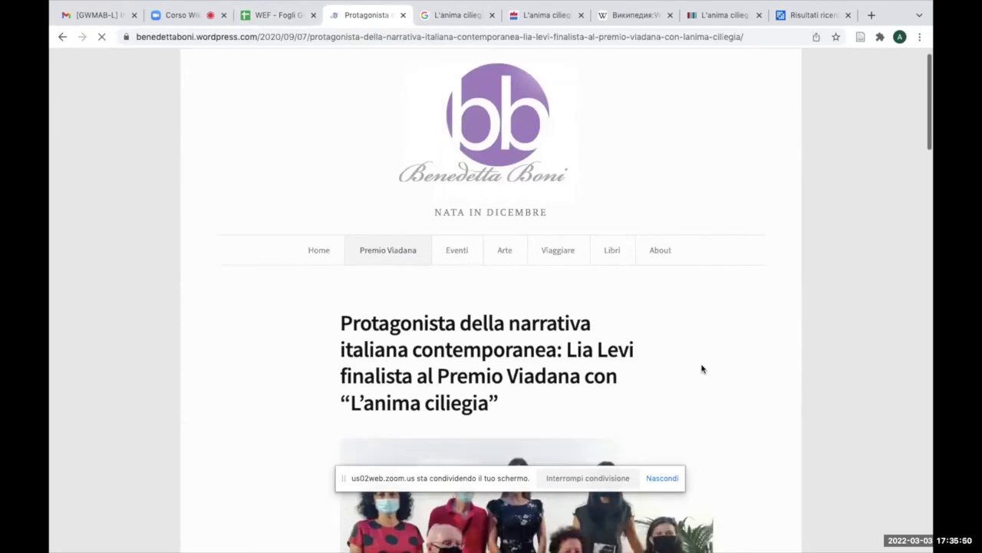
scroll(702, 368, "down", 10)
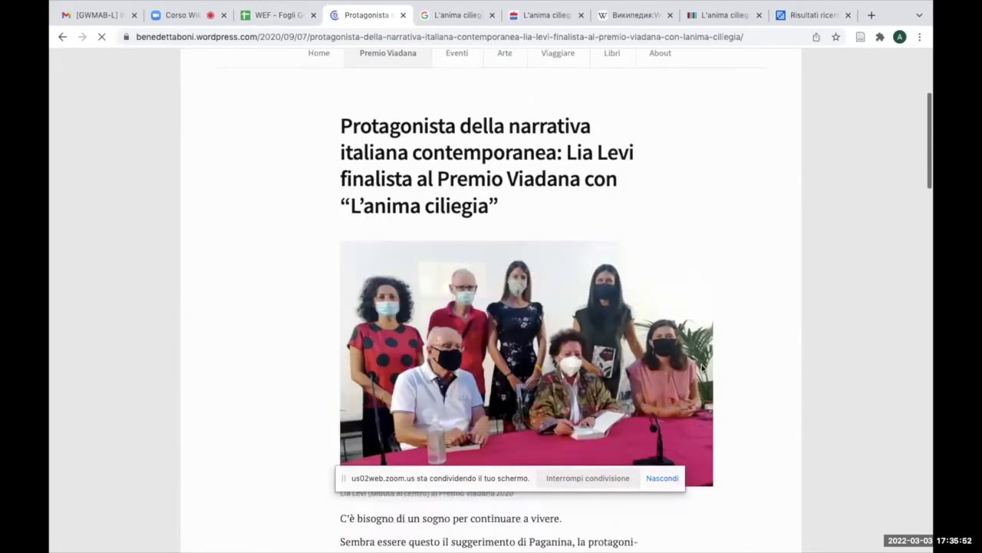
scroll(701, 369, "down", 2)
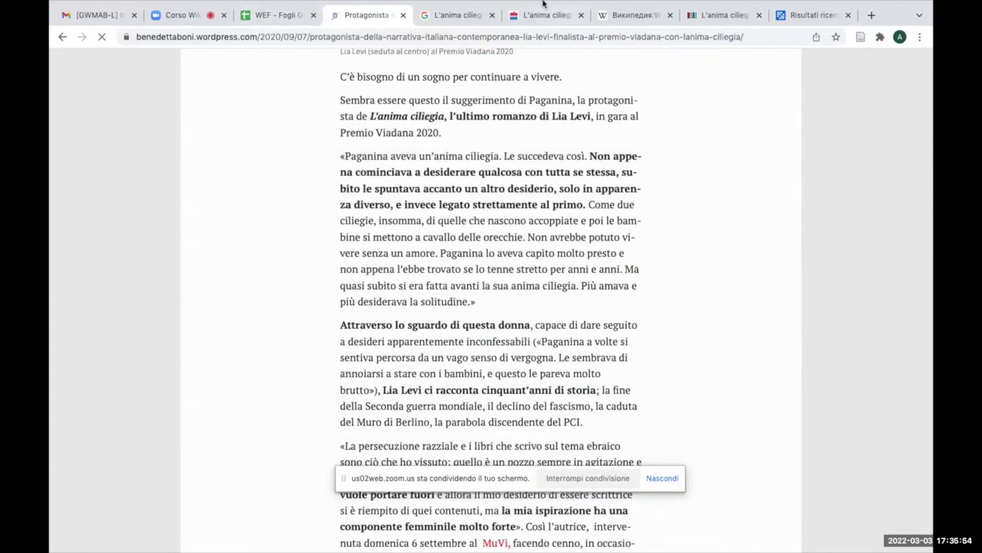
Close the Russian Wikipedia page, and give the FRBR Work form the label language it and the description "romanzo di Lia Levi"
left_click(670, 15)
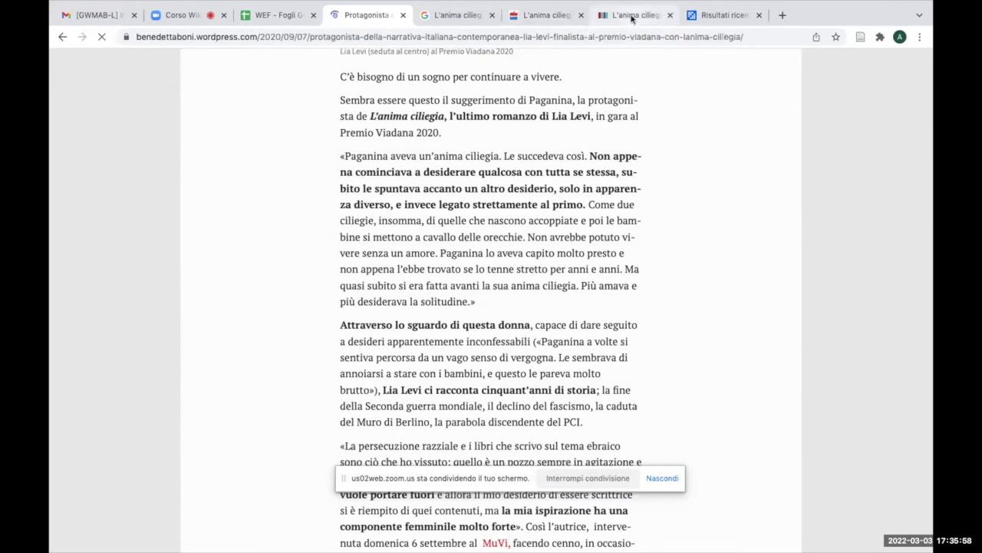
left_click(631, 15)
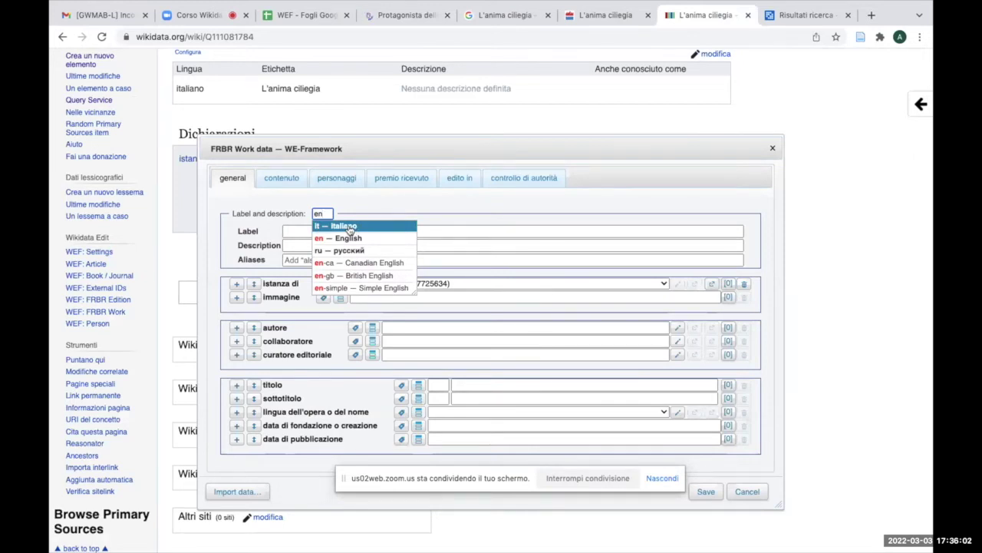
left_click(349, 227)
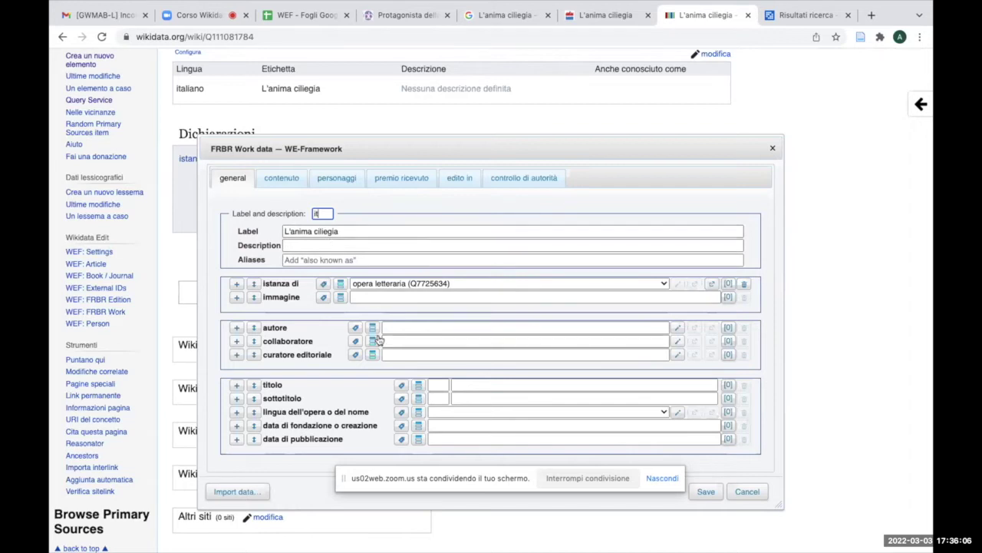
left_click(294, 246)
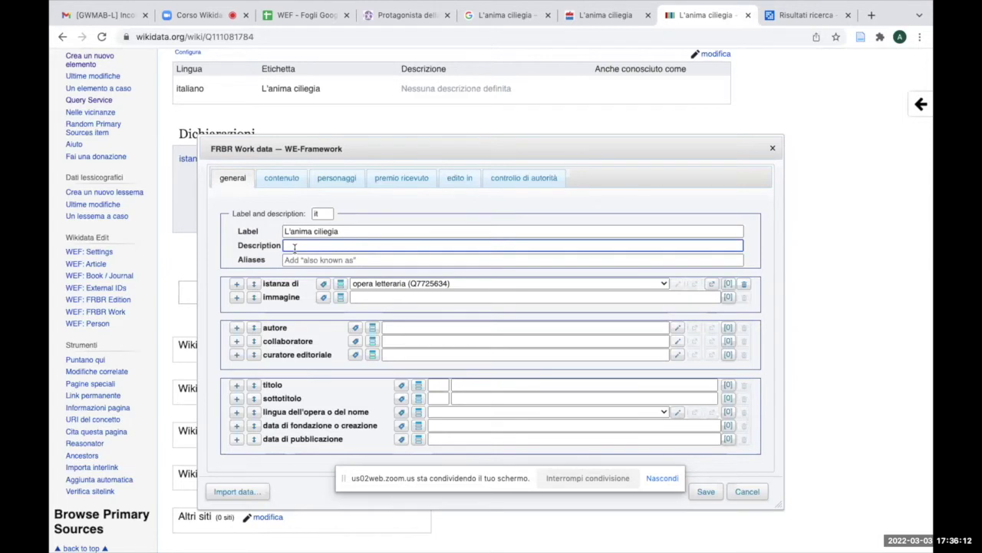
type("romanzo di Lia Levi")
left_click(400, 298)
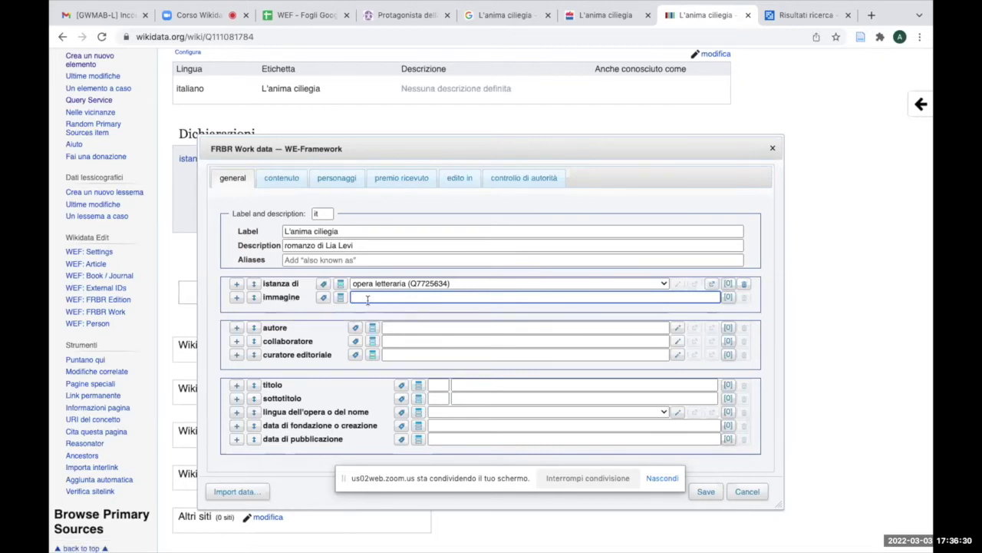
Set the work's author (autore) to Lia Levi, the Italian writer and journalist
left_click(407, 330)
type("Li")
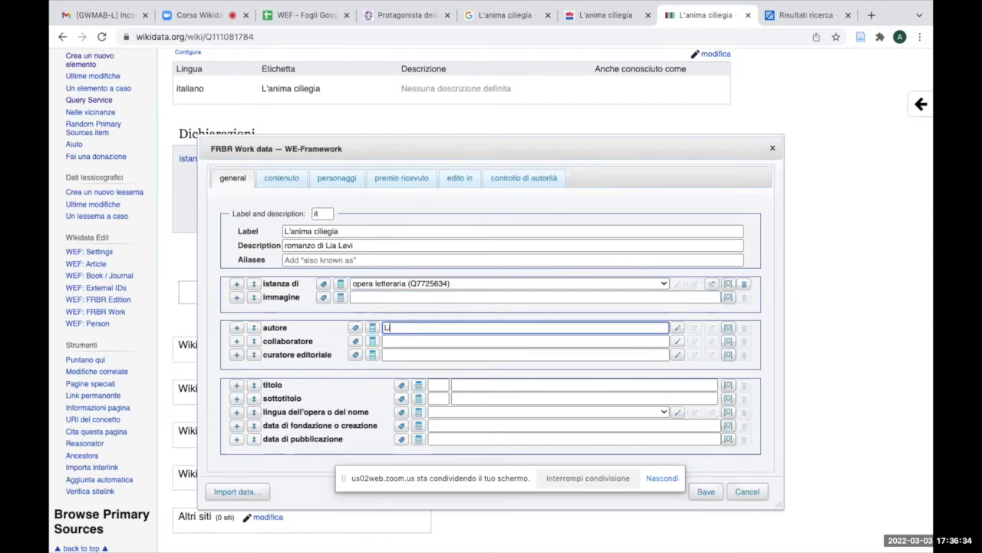
type("a Levi")
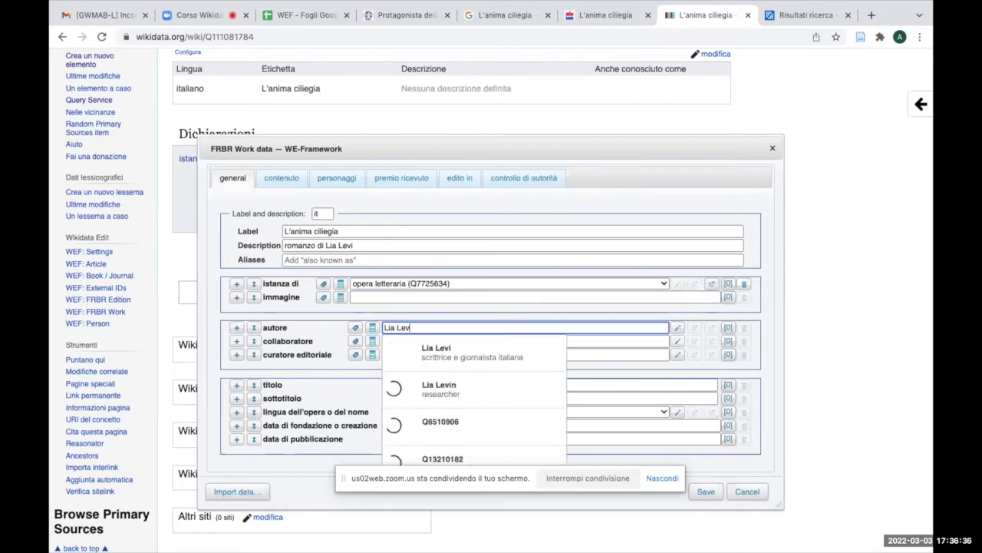
left_click(463, 354)
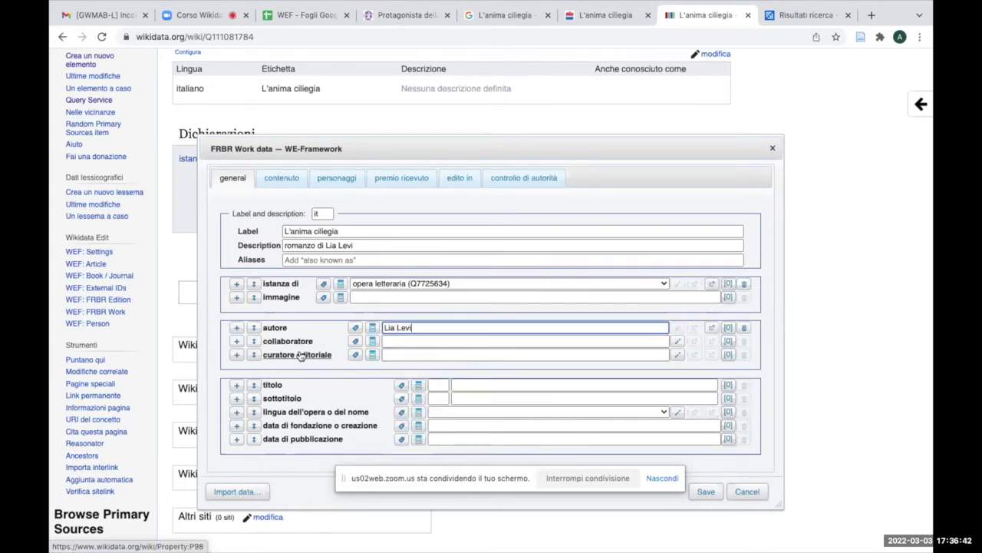
Enter the title "L'anima ciliegia" with language code it, and set the language of the work to italiano (Q652)
left_click(436, 385)
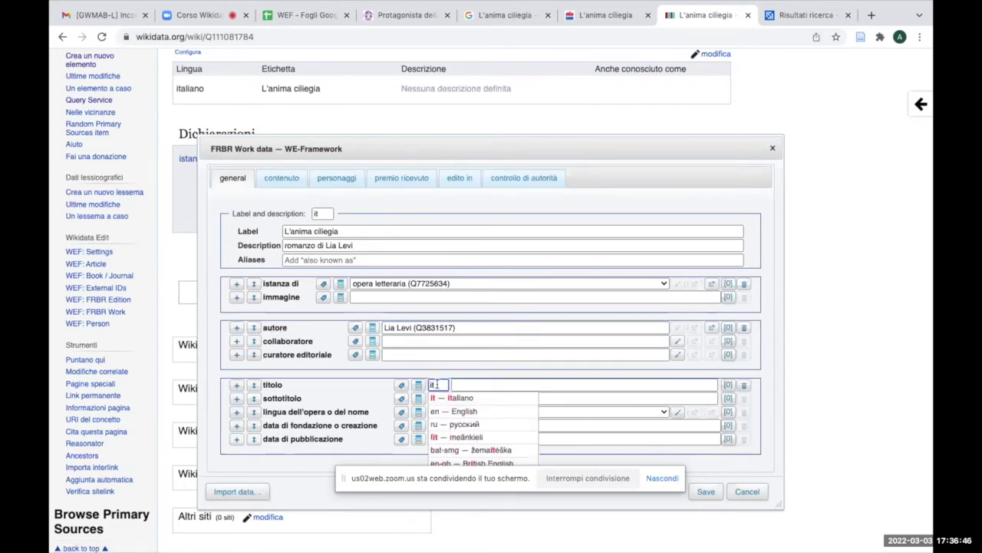
left_click(460, 397)
left_click(479, 384)
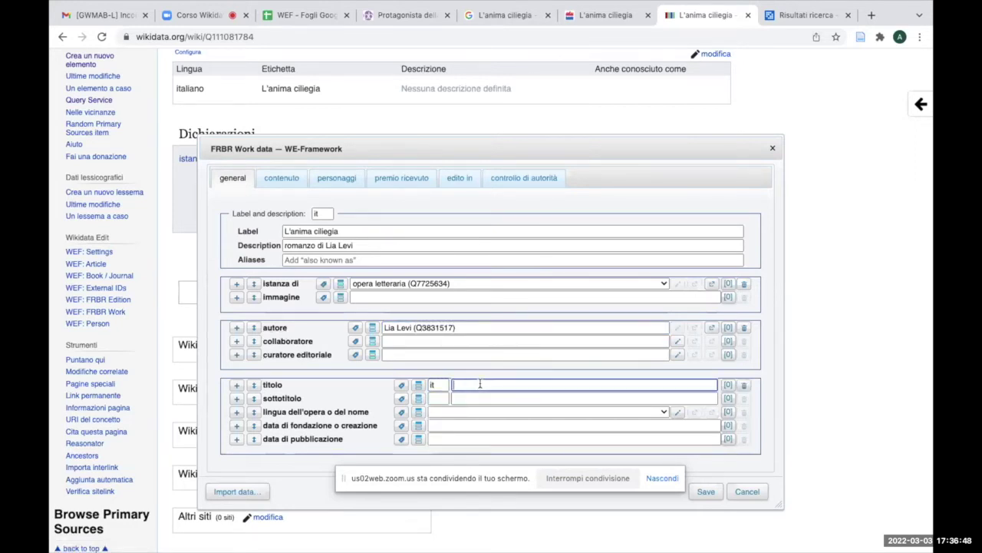
type("L'anima ciliegia")
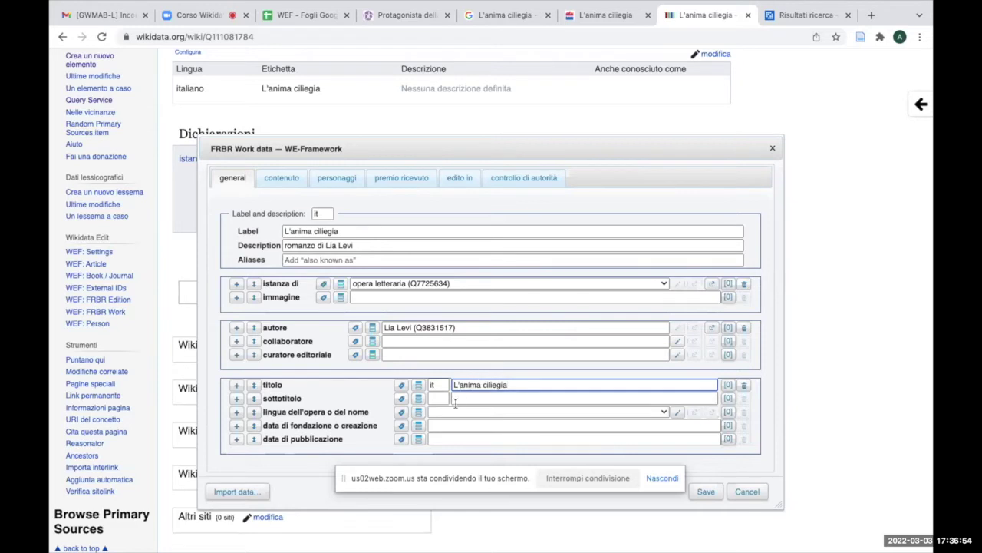
left_click(479, 399)
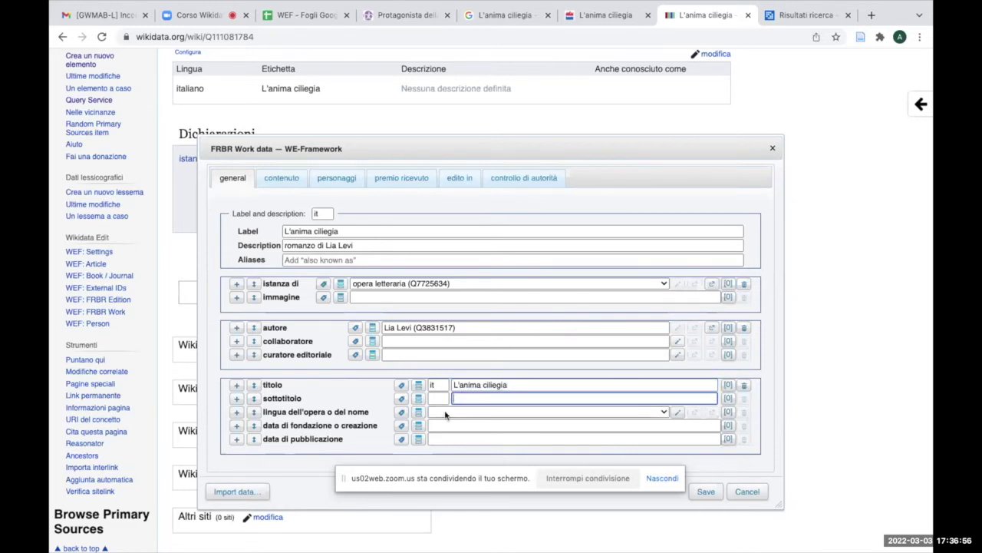
left_click(447, 413)
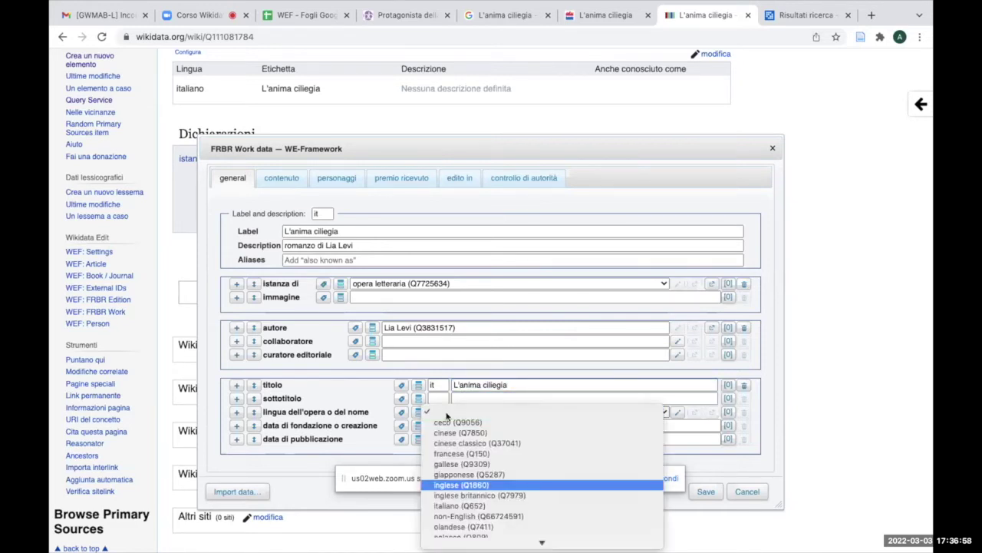
left_click(454, 506)
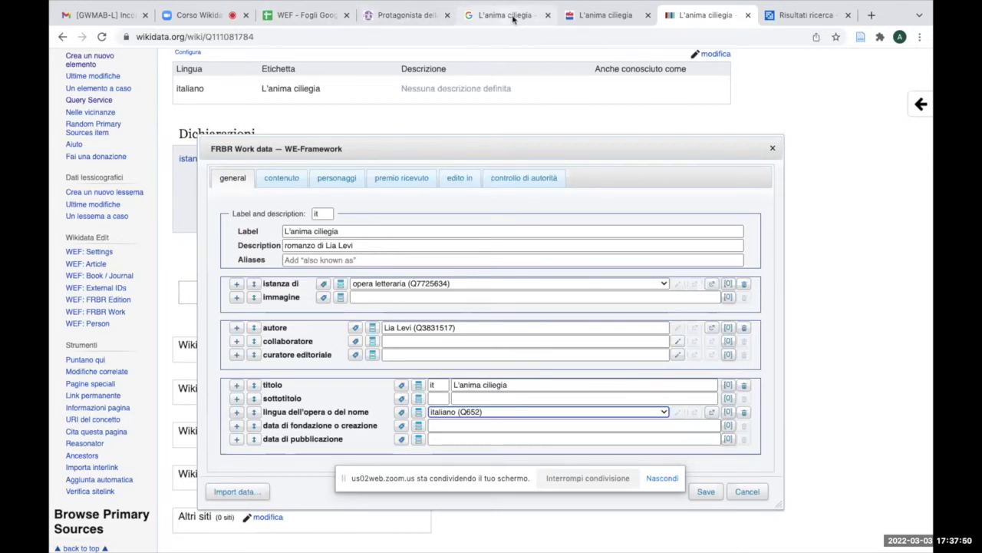
Check the publication date on the HarperCollins Italia page, and enter 2019 as the work's data di fondazione o creazione
left_click(605, 21)
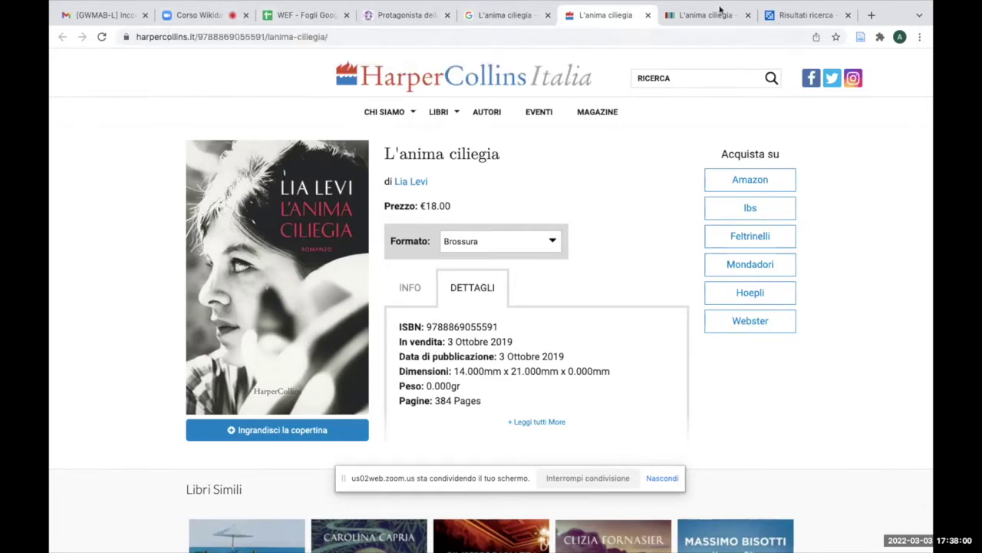
left_click(709, 16)
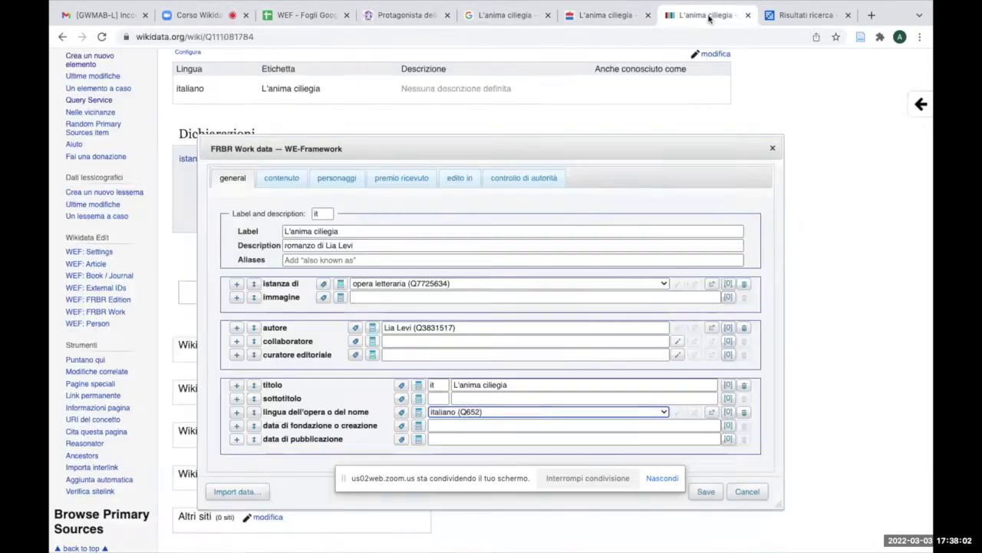
left_click(461, 424)
type("2019")
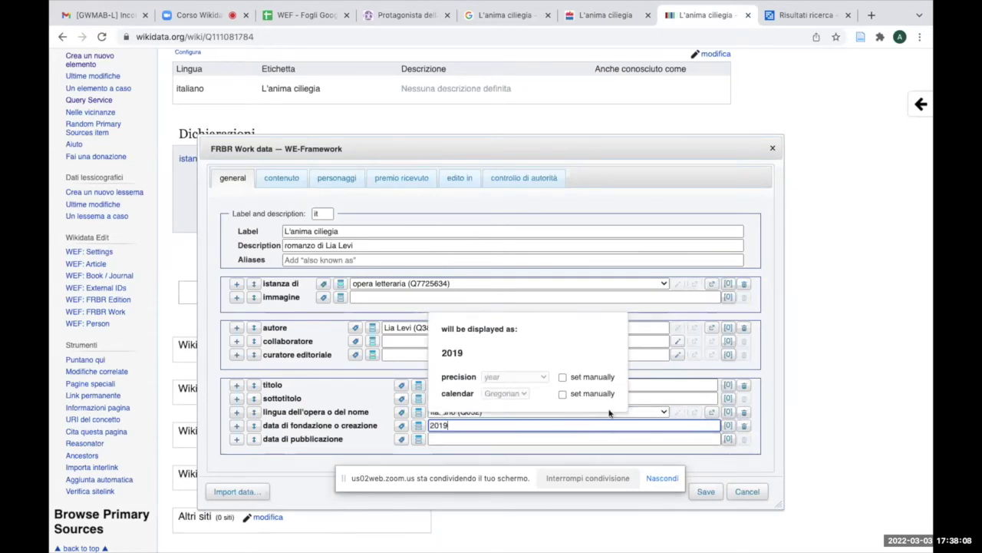
Add a reference to the work's author (autore) claim, with the HarperCollins Italia book page's address as URL di riferimento
left_click(450, 350)
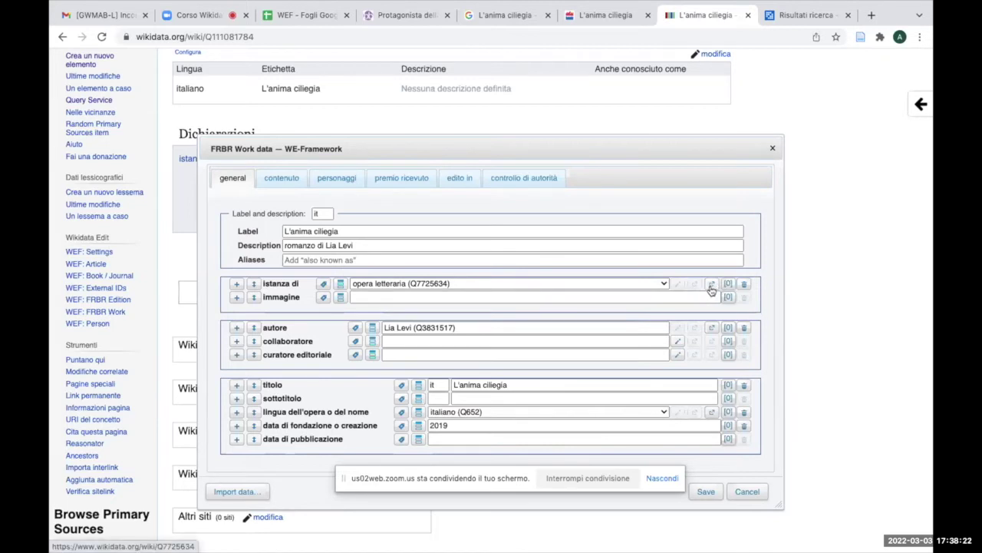
left_click(727, 328)
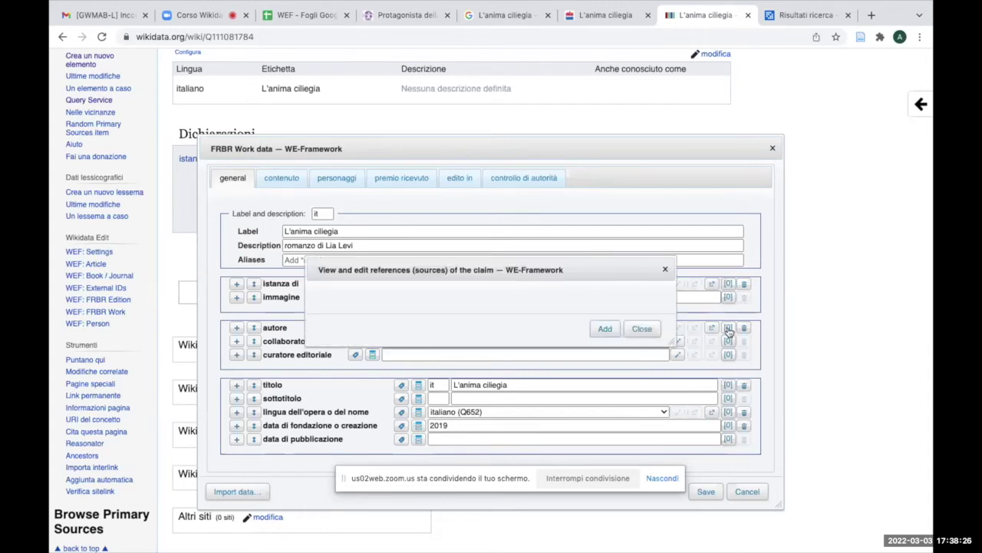
left_click(606, 329)
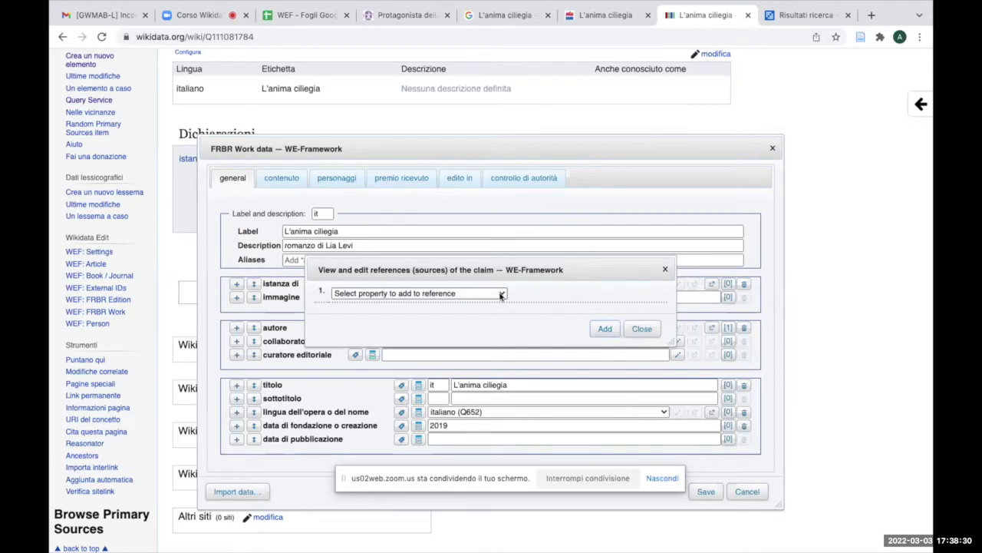
left_click(601, 17)
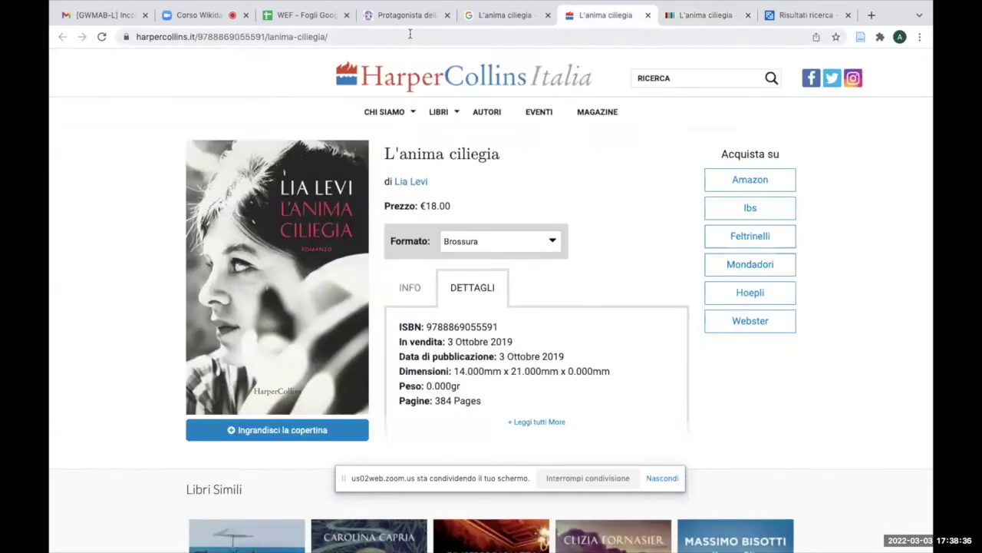
left_click(258, 36)
key("ctrl+c")
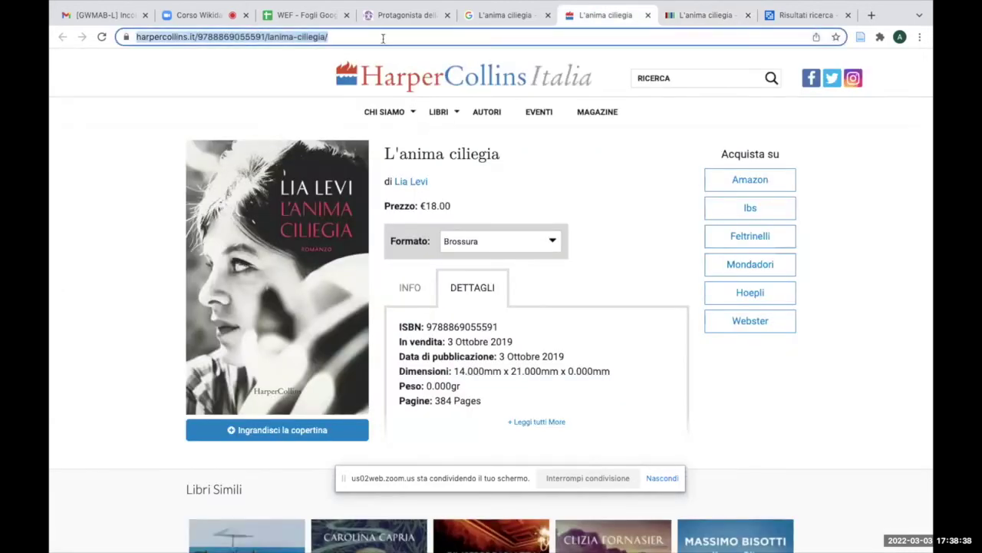
left_click(702, 15)
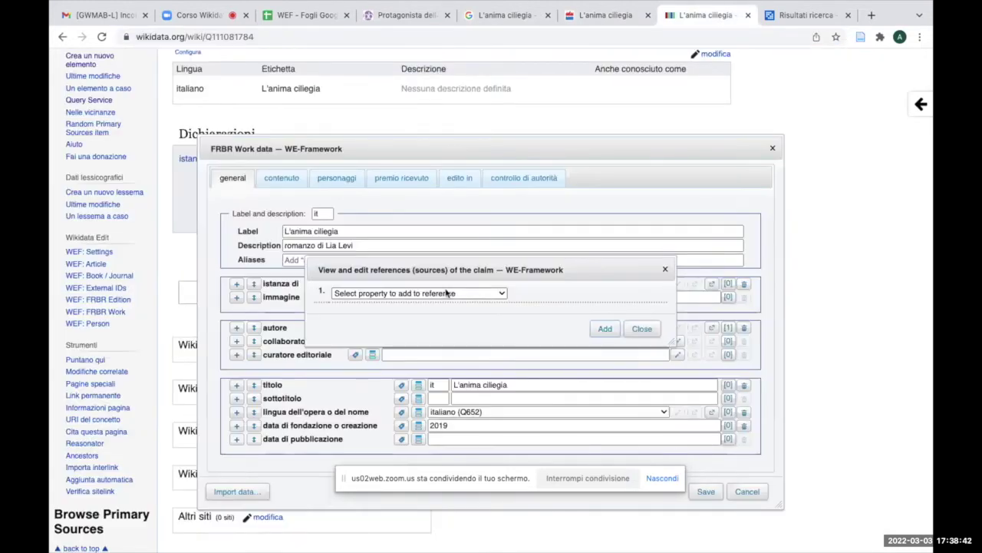
left_click(423, 292)
left_click(381, 387)
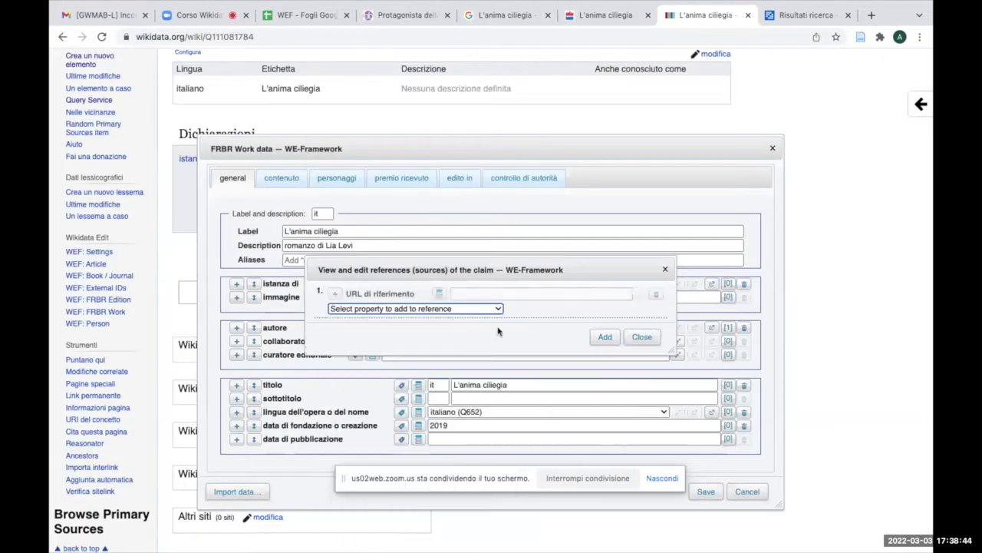
left_click(504, 294)
key("ctrl+v")
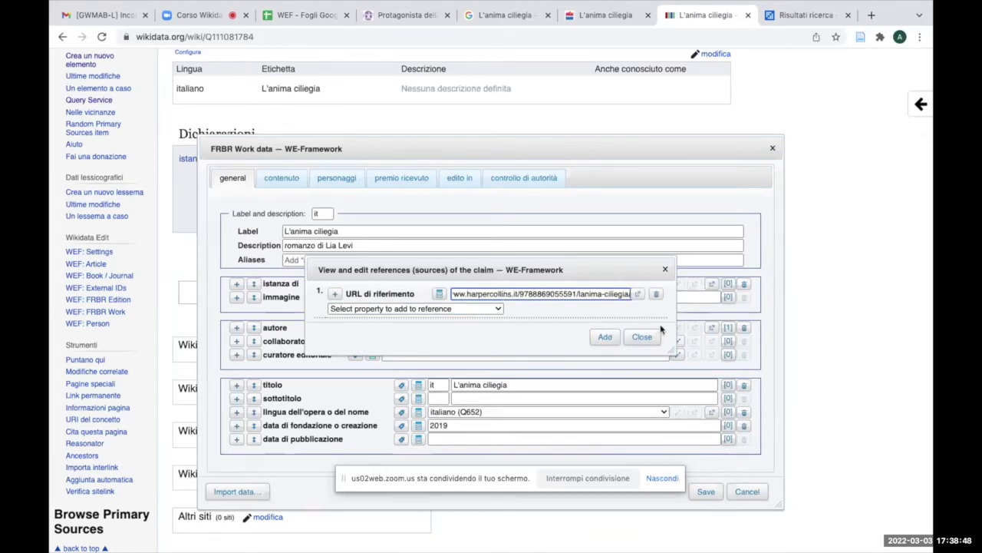
left_click(643, 336)
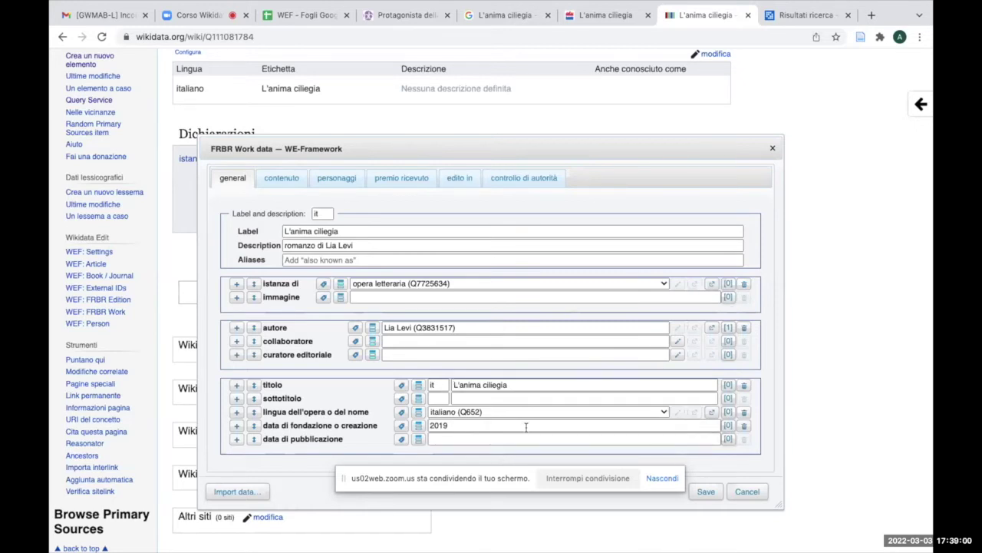
Set the work's genre (genere) to romanzo (Q8261) in the content section of the FRBR Work form
left_click(283, 181)
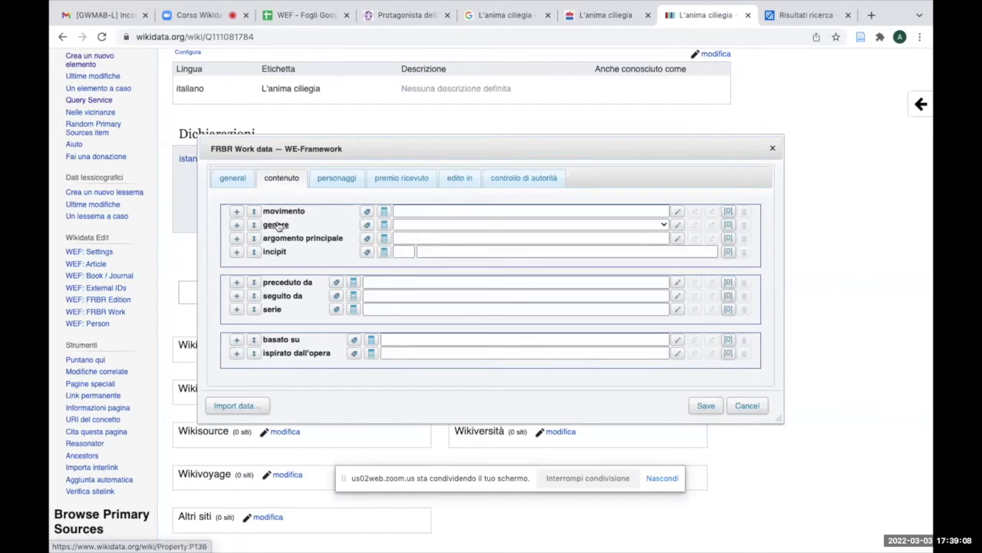
left_click(412, 225)
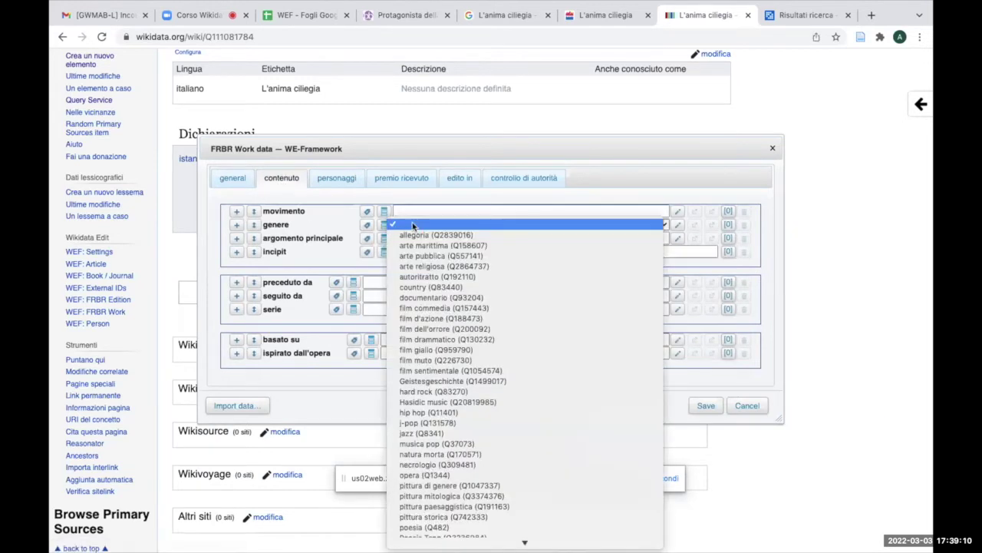
key("r")
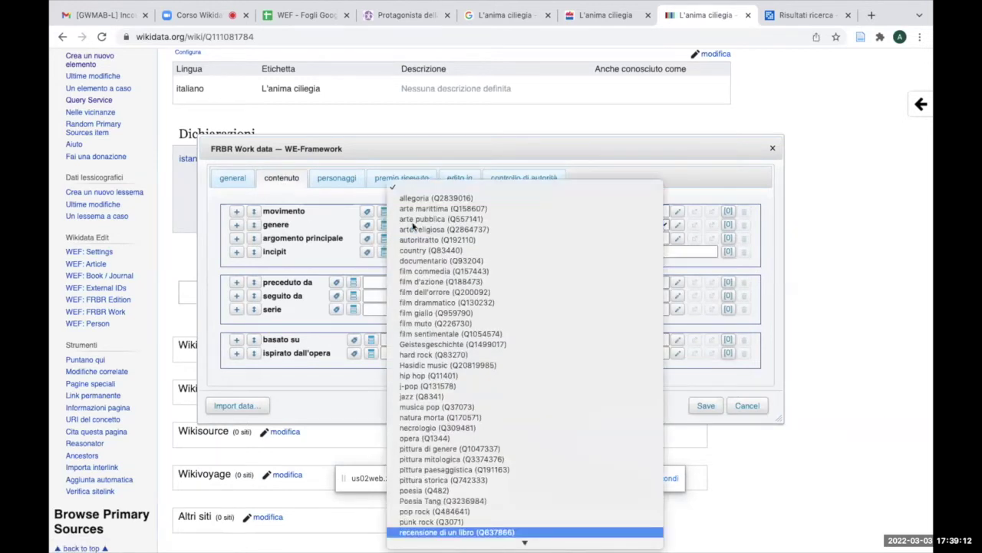
key("o")
key("m")
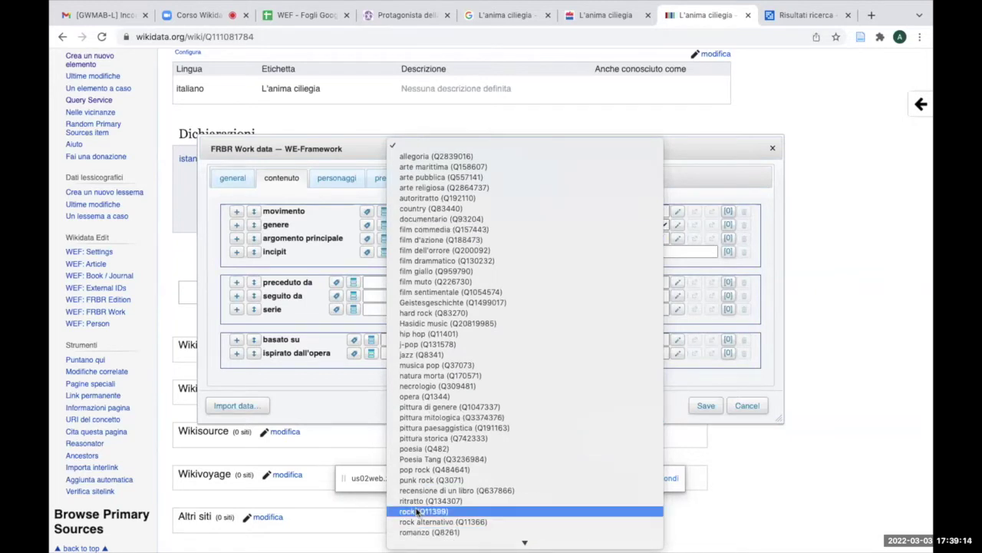
left_click(419, 531)
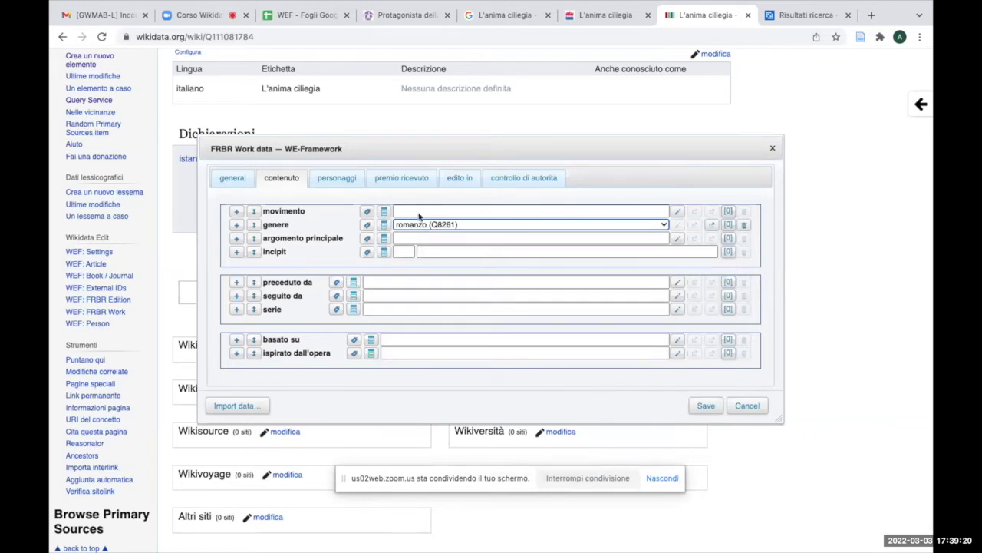
Set the main subject (argomento principale) to "storia d'Italia", the item described as vicende storiche dell'Italia
left_click(411, 238)
type("storia d'i")
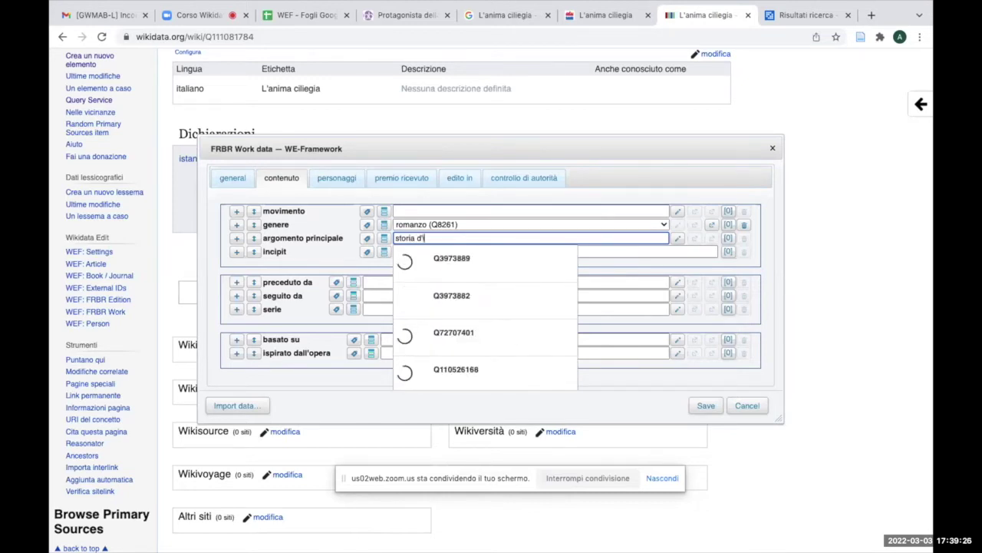
type("talia")
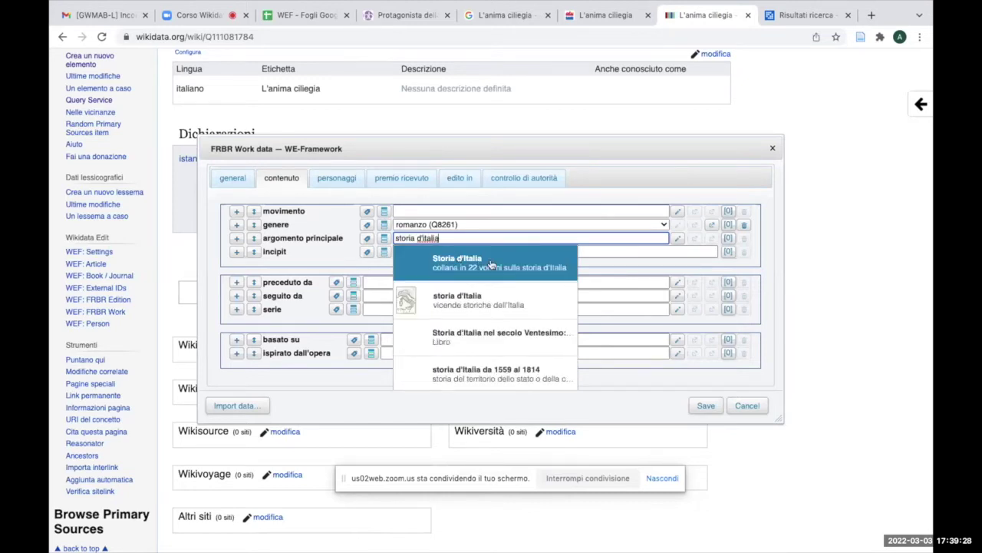
left_click(499, 305)
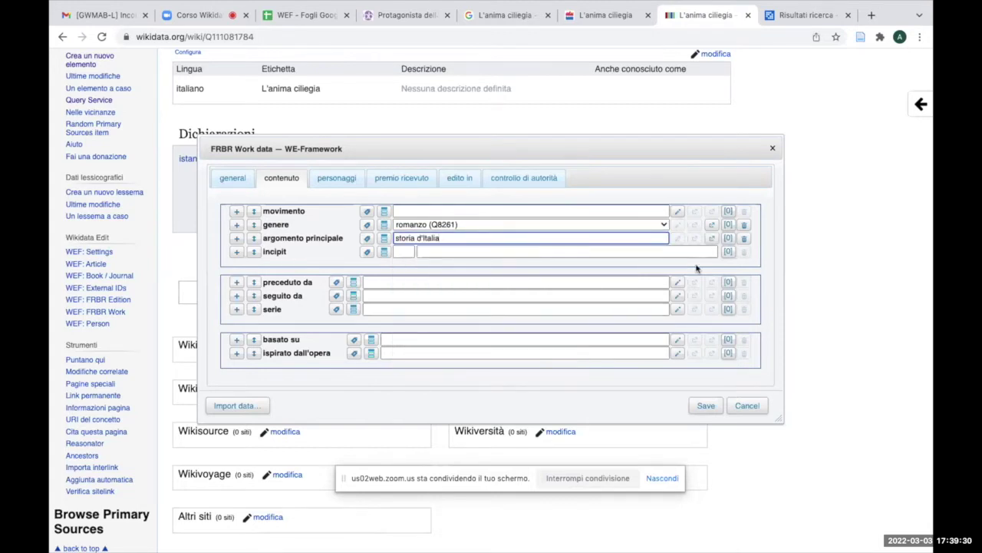
Try "Amore" as a second main subject (argomento principale) of the work, and clear the entry
left_click(237, 238)
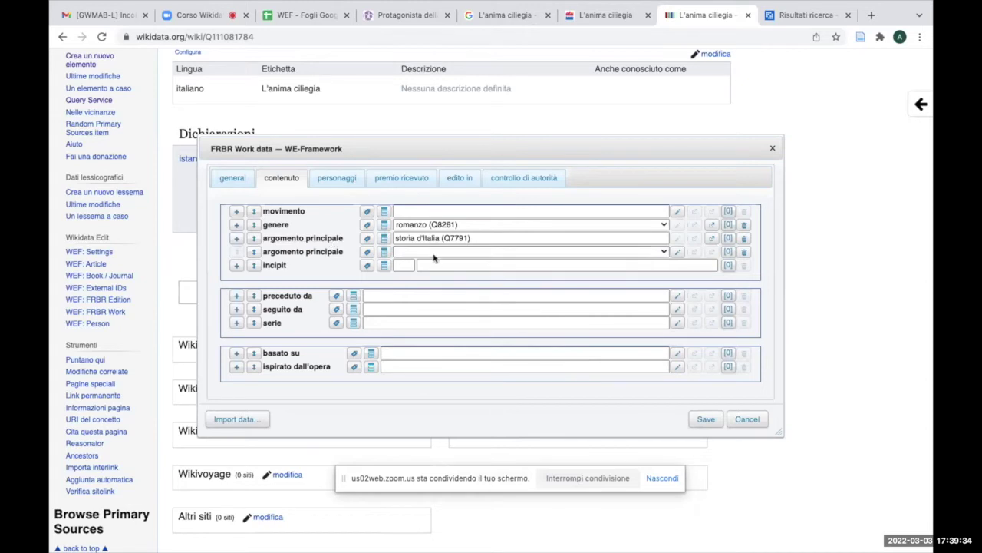
left_click(429, 252)
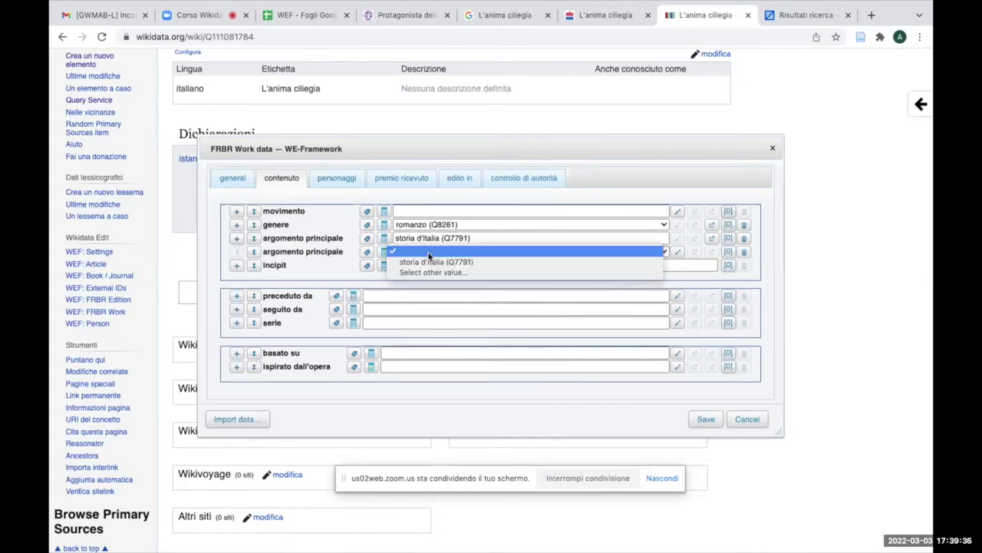
key("Down")
key("Down")
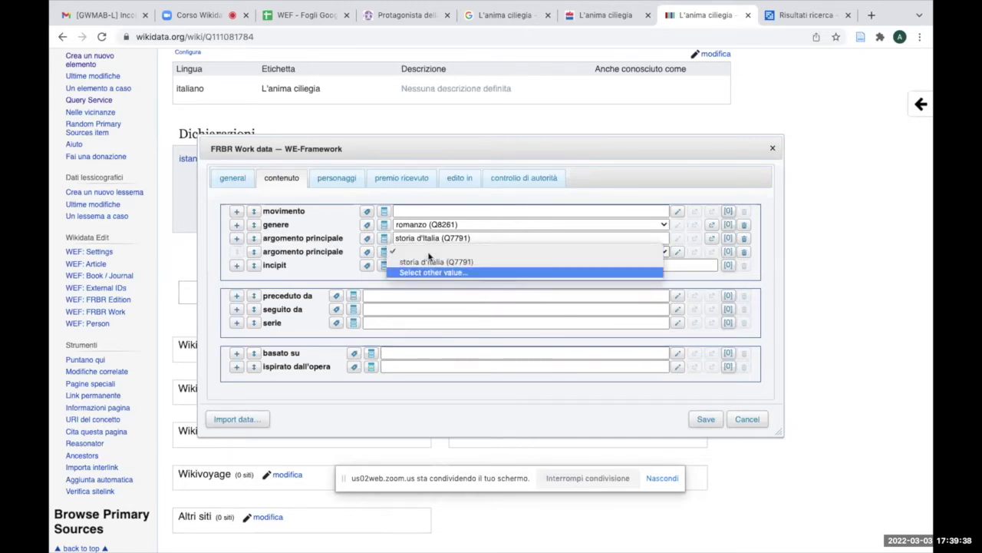
left_click(431, 275)
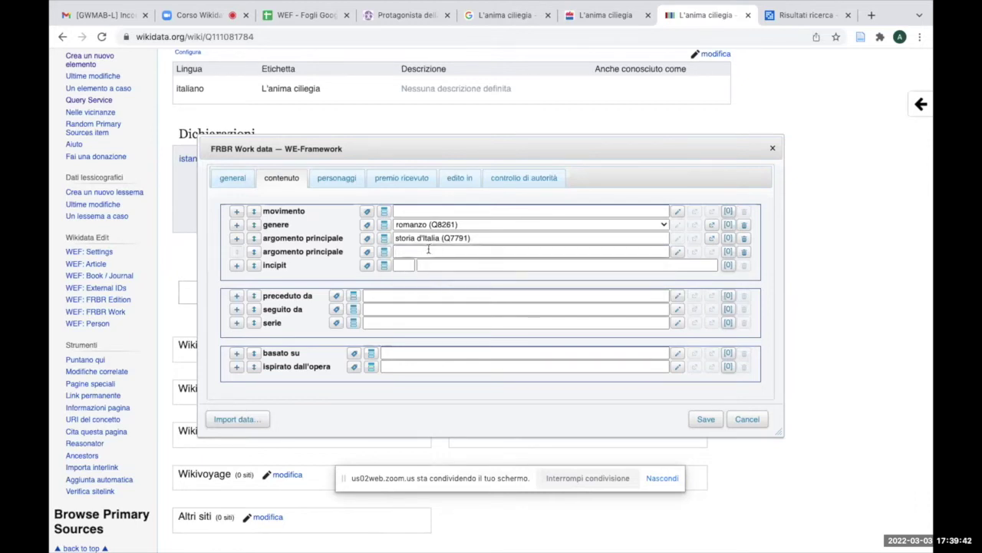
left_click(428, 251)
type("amore")
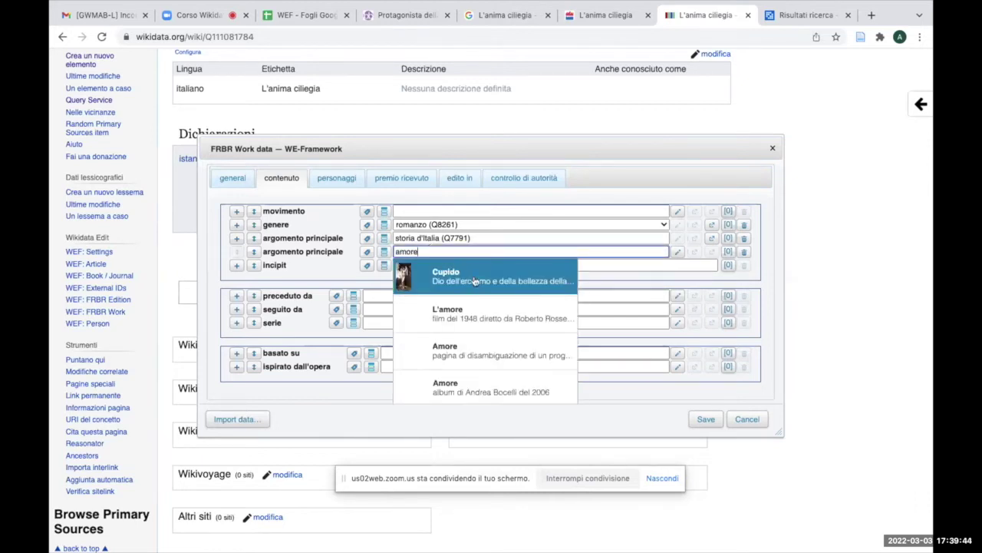
left_click(482, 389)
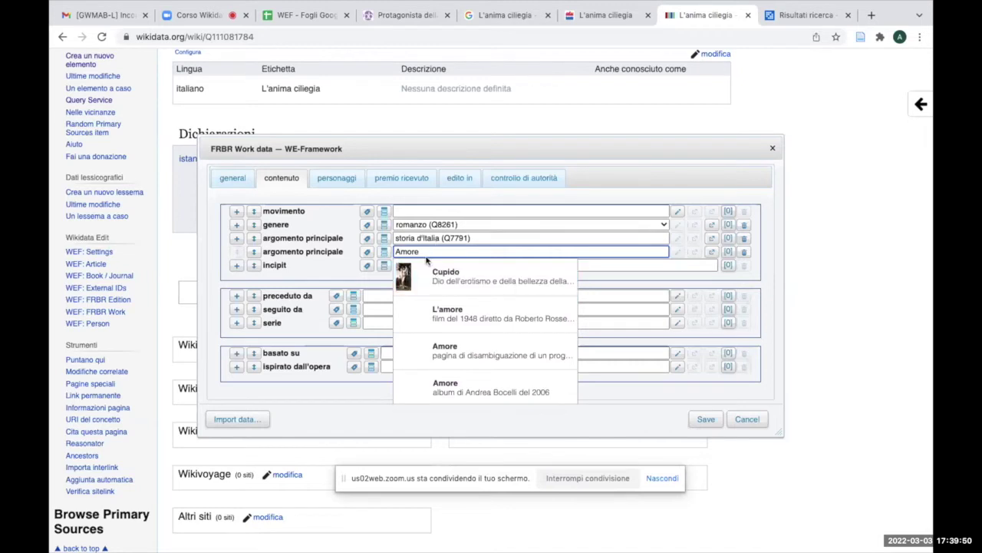
key("BackSpace")
key("BackSpace")
key("BackSpace")
key("BackSpace")
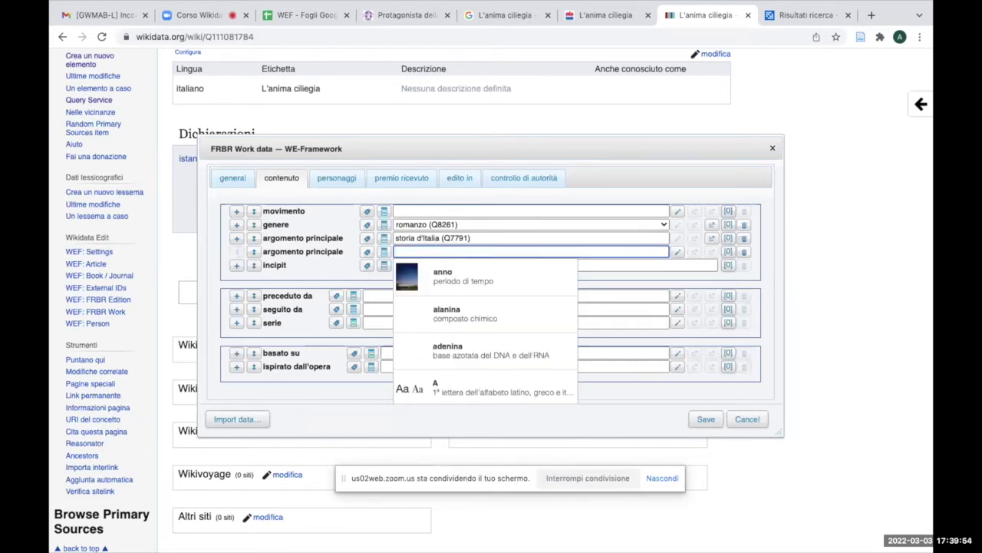
Try "politica" as the second main subject (argomento principale), and clear the entry
type("politica")
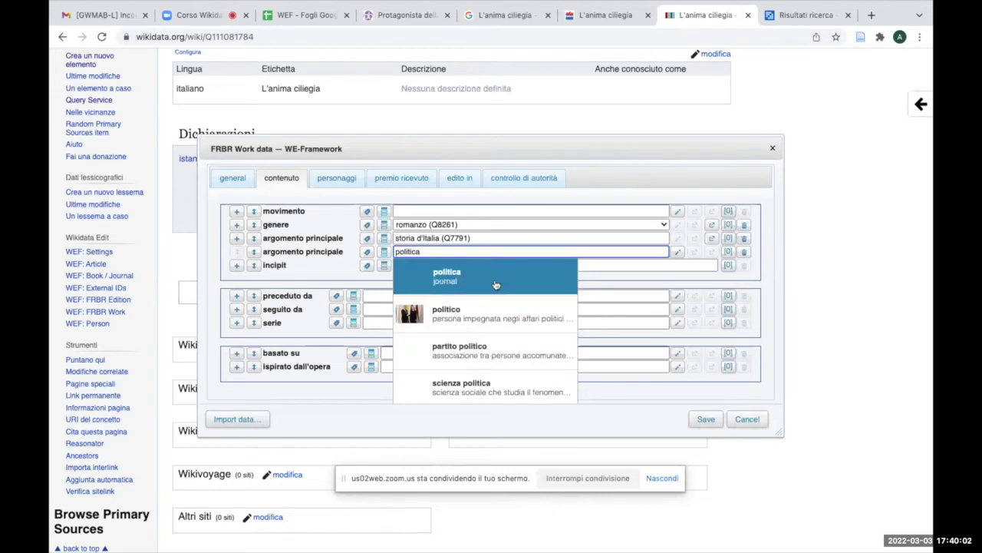
key("Down")
key("Down")
key("Down")
key("Down")
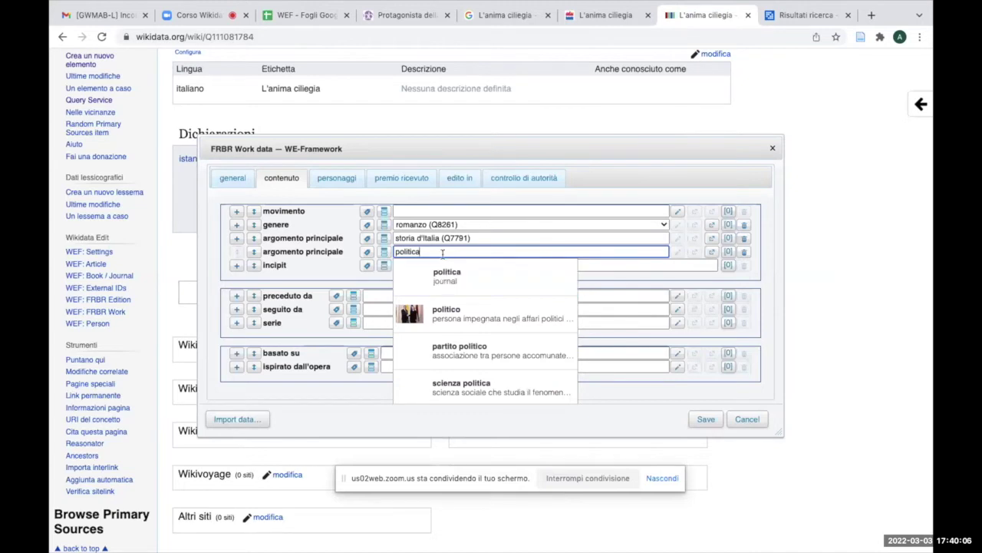
key("BackSpace")
key("BackSpace")
key("BackSpace")
key("BackSpace")
key("BackSpace")
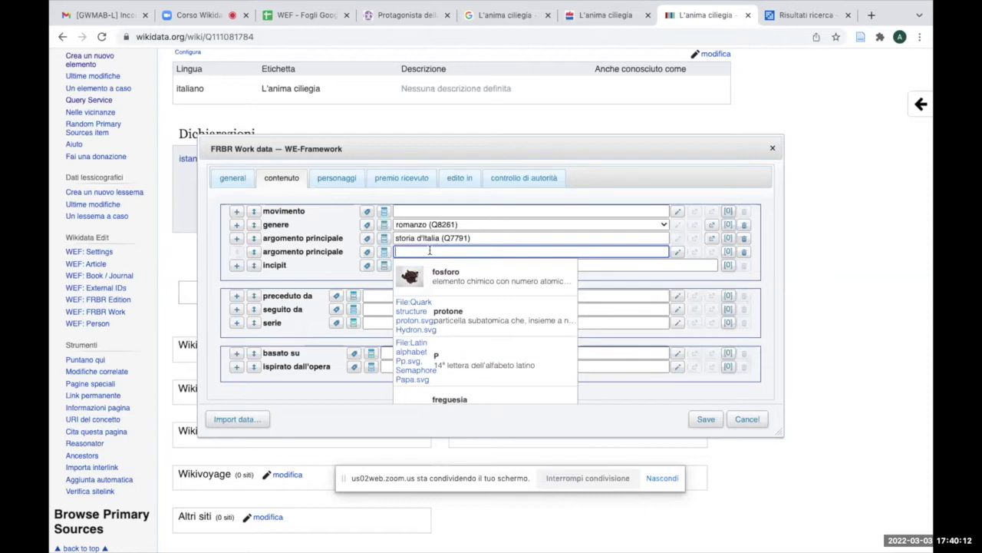
type("P")
key("BackSpace")
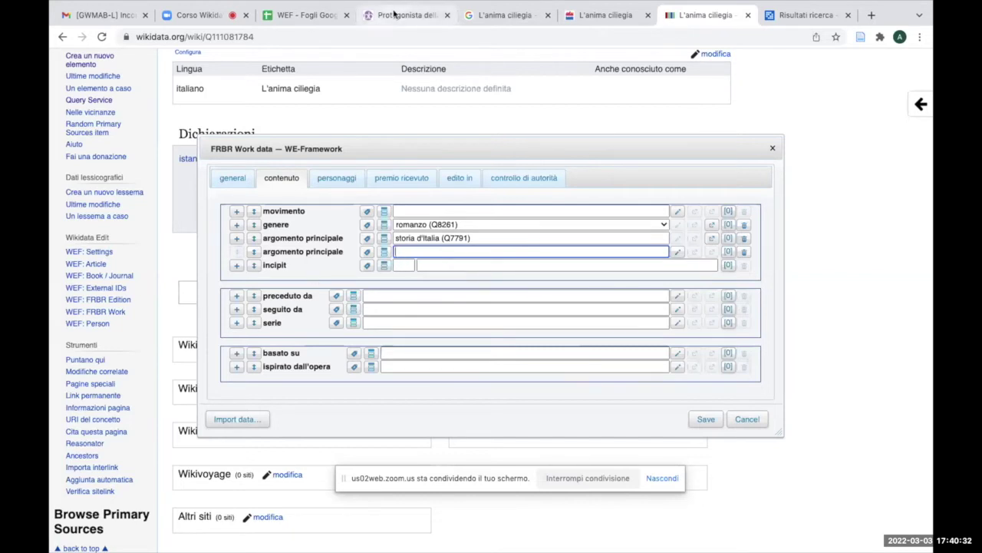
Copy the quoted passage from "Paganina aveva un'anima ciliegia" to "strettamente al primo" on the blog page into incipit, with language code it
left_click(394, 16)
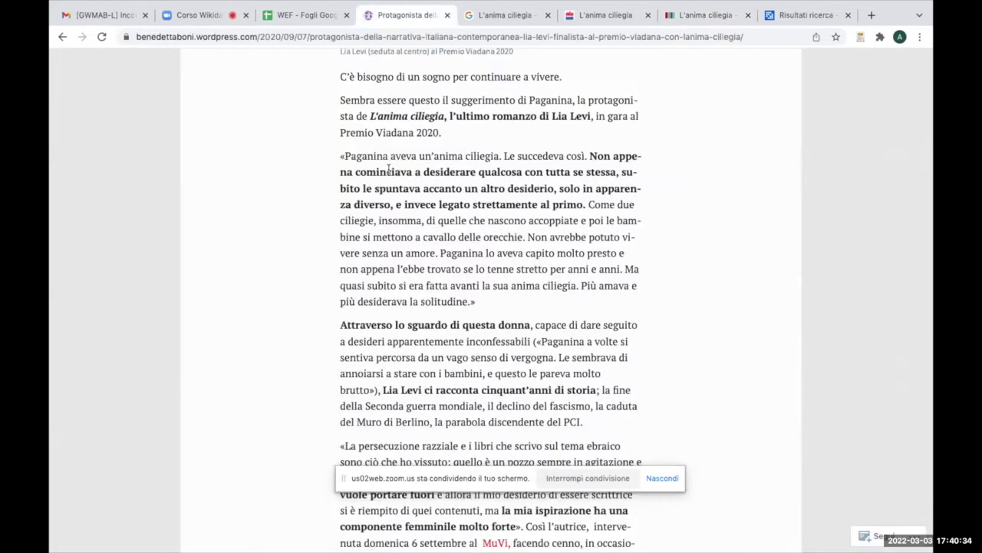
left_click_drag(346, 155, 527, 173)
left_click(704, 17)
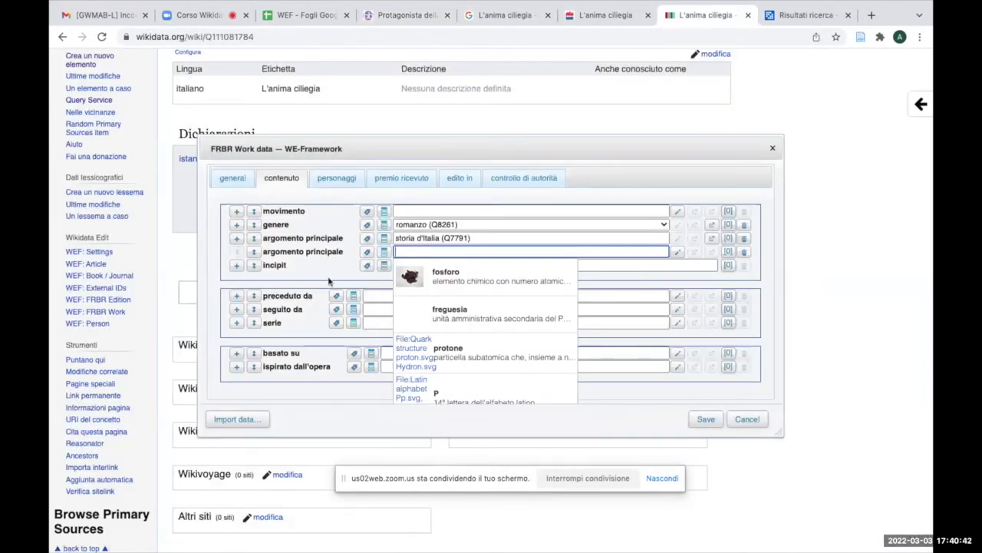
left_click(408, 265)
key("ctrl+v")
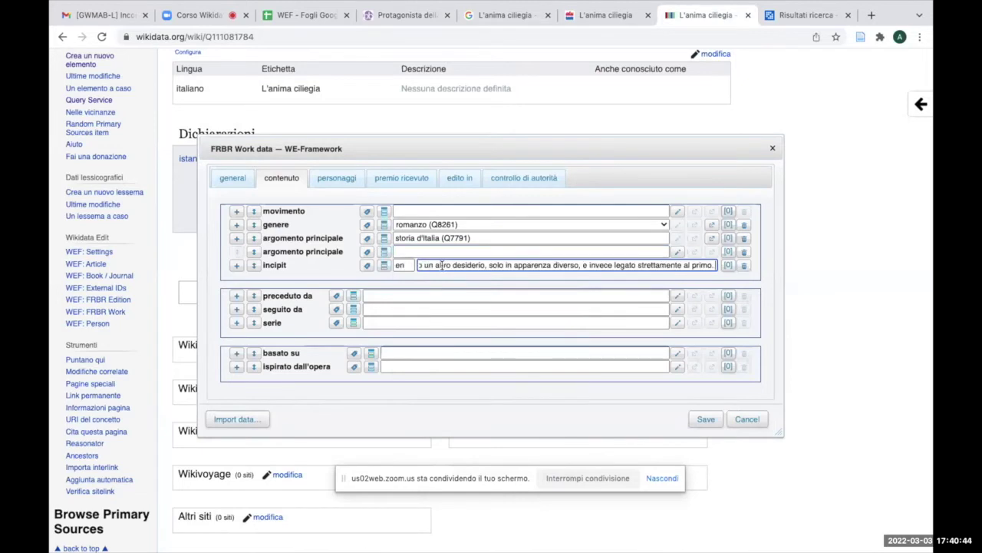
left_click(402, 265)
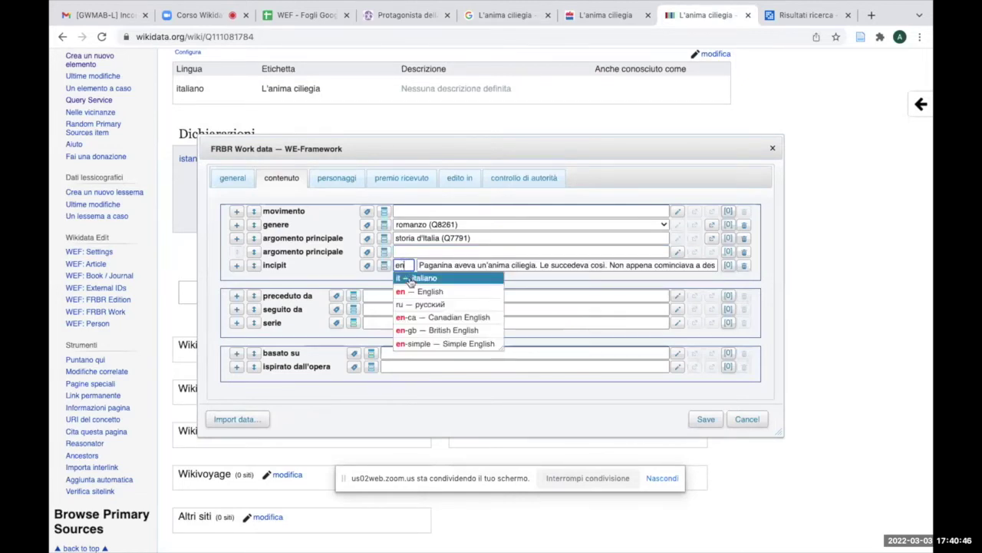
left_click(410, 278)
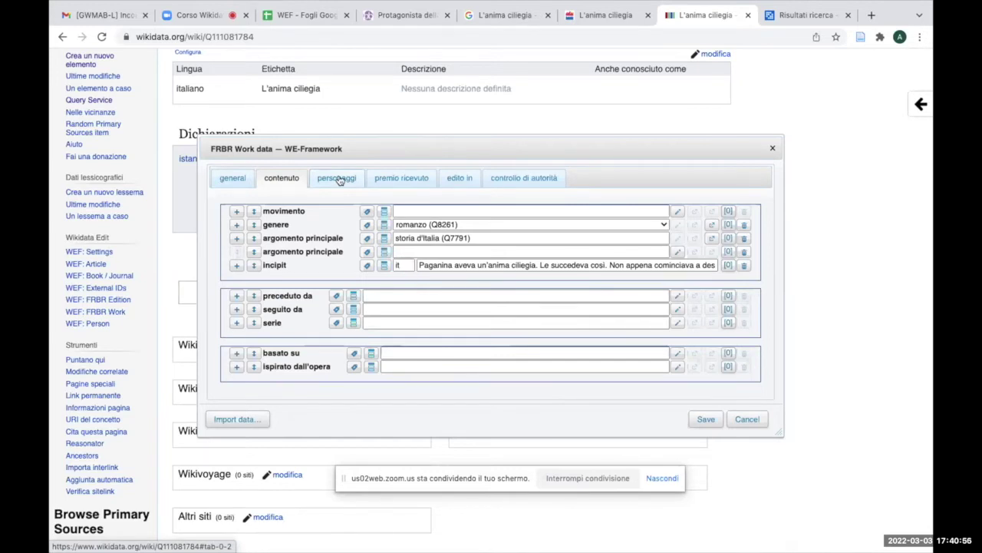
Set the work's character (personaggi) to "Paganina", choosing the item described as human settlement in Italy
left_click(339, 180)
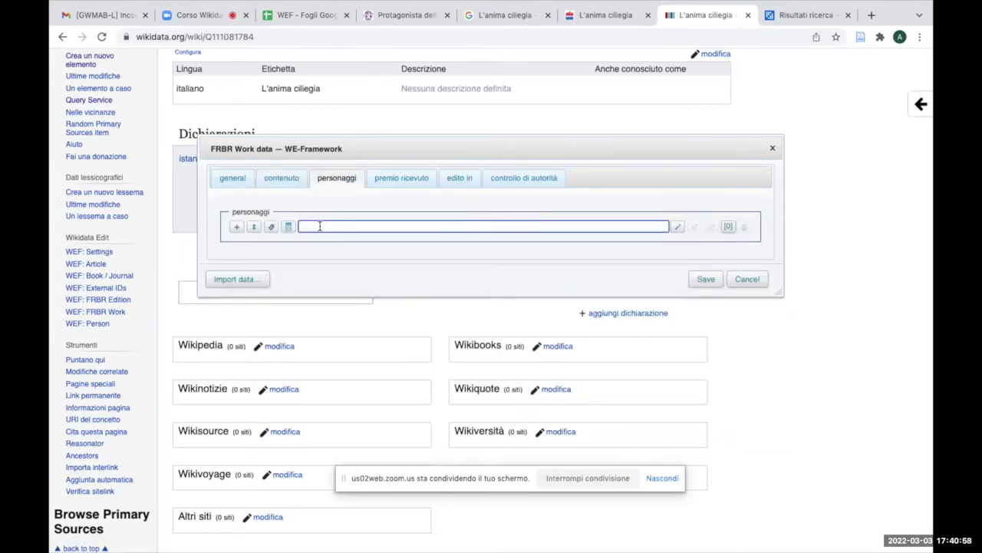
type("Pagani")
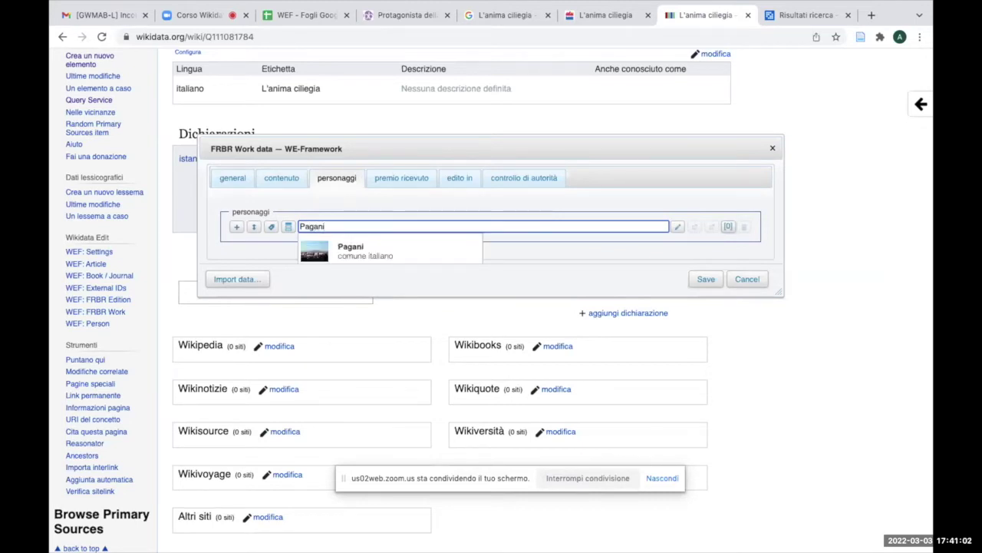
type("na")
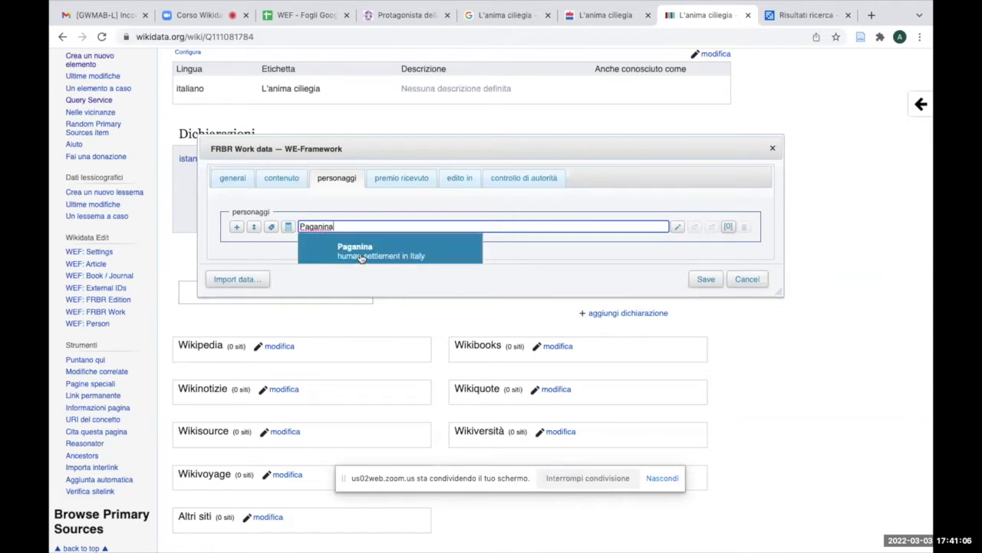
key("BackSpace")
left_click(418, 255)
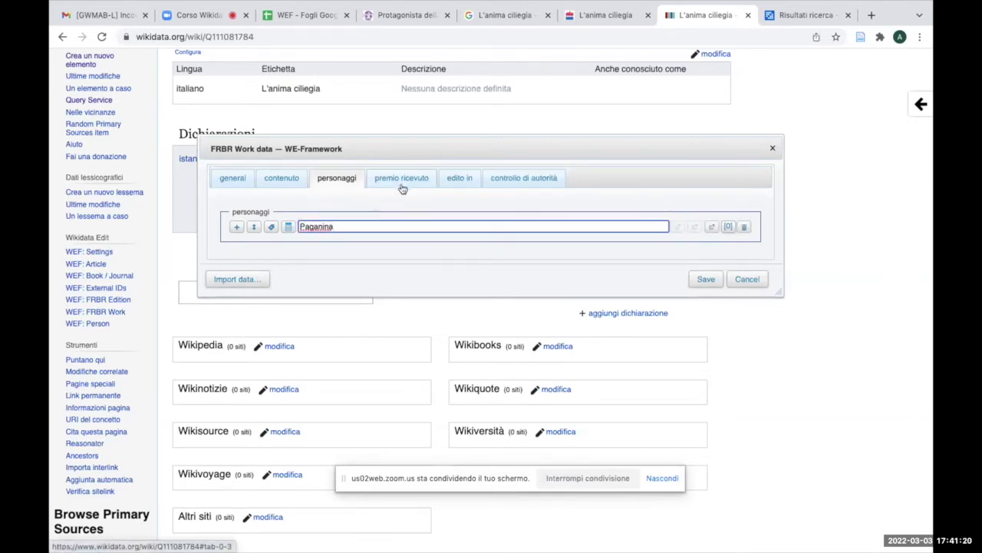
Check the edito in section, leave it empty, and save the FRBR Work data to the item
left_click(465, 179)
left_click(333, 228)
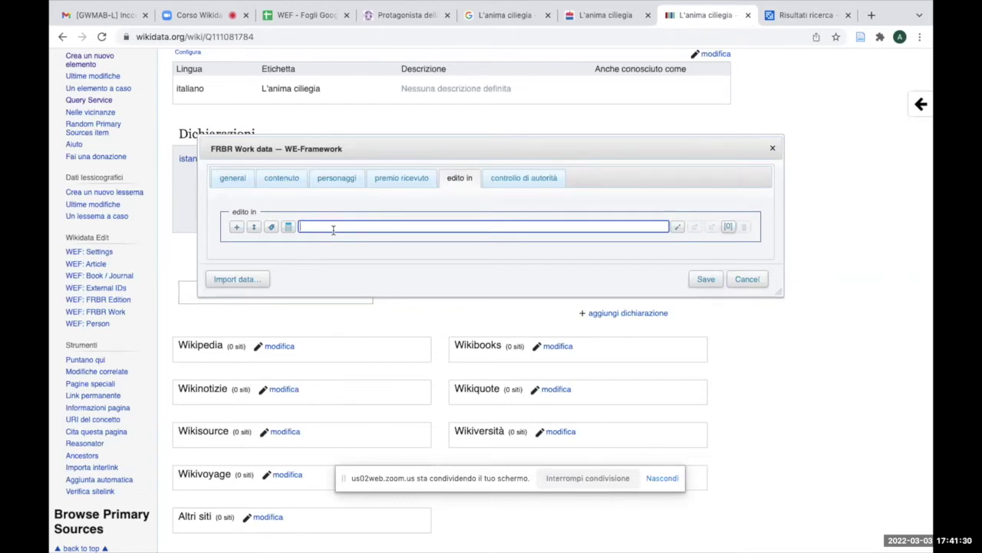
left_click(708, 279)
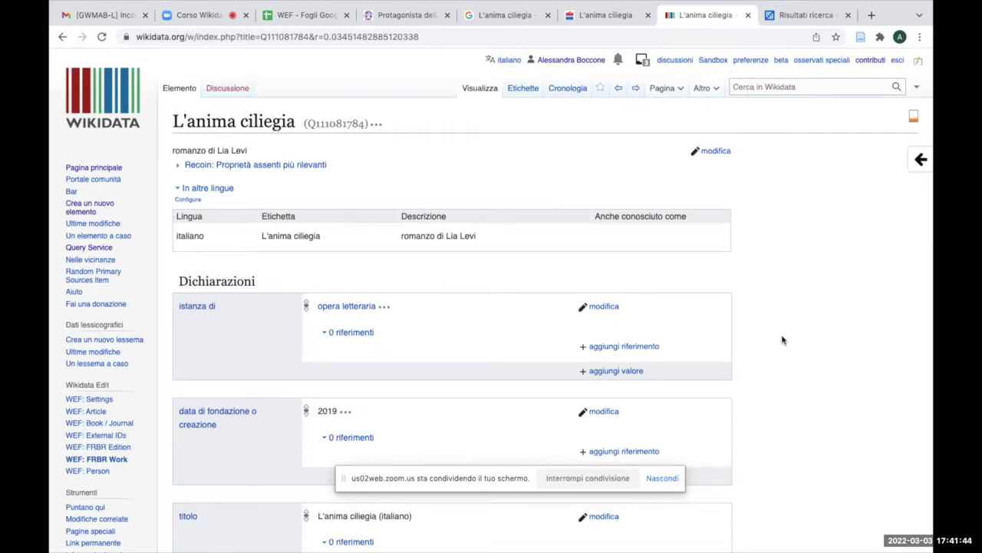
Review the saved statements of "L'anima ciliegia" down to incipit and read the suggestion attached to the incipit value
scroll(814, 345, "down", 2)
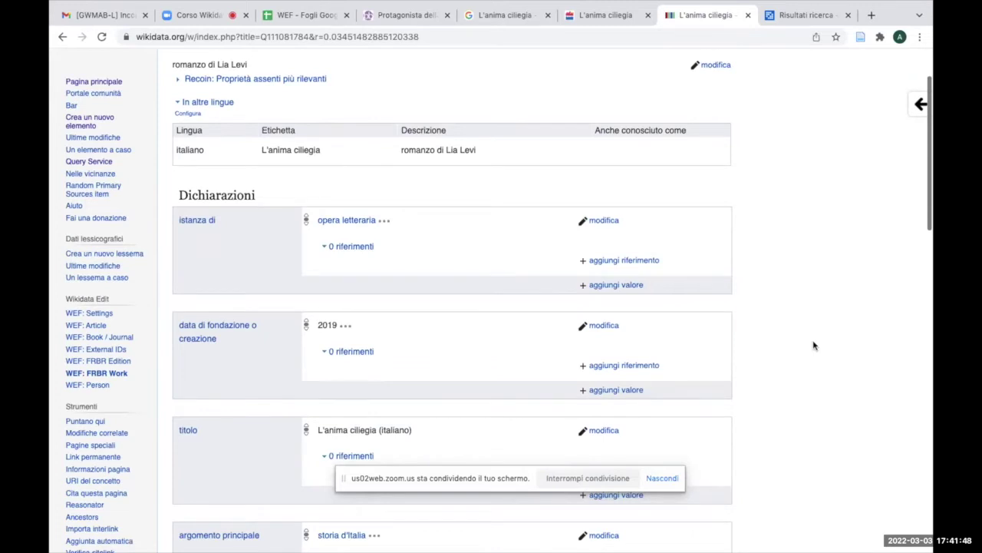
scroll(814, 345, "down", 1)
scroll(814, 345, "down", 14)
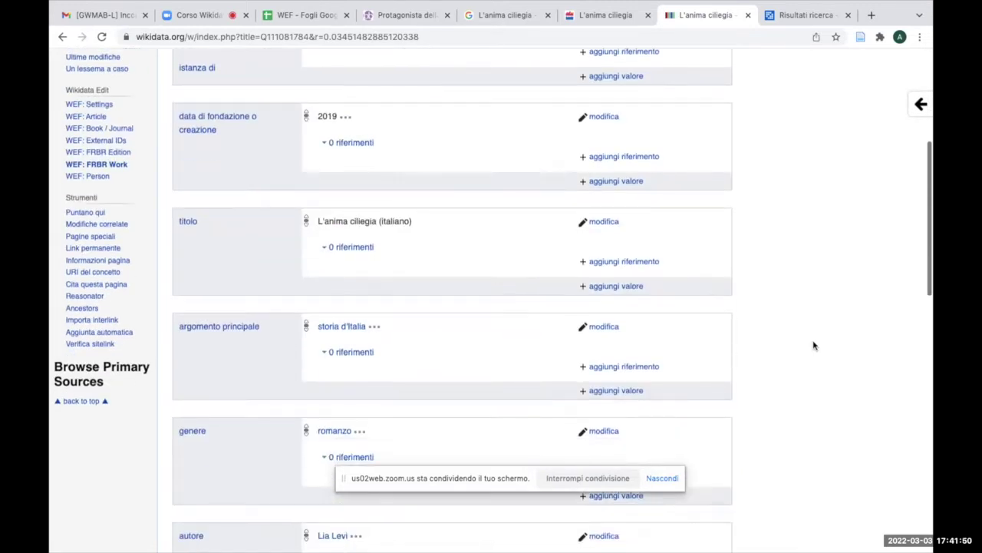
scroll(814, 345, "down", 4)
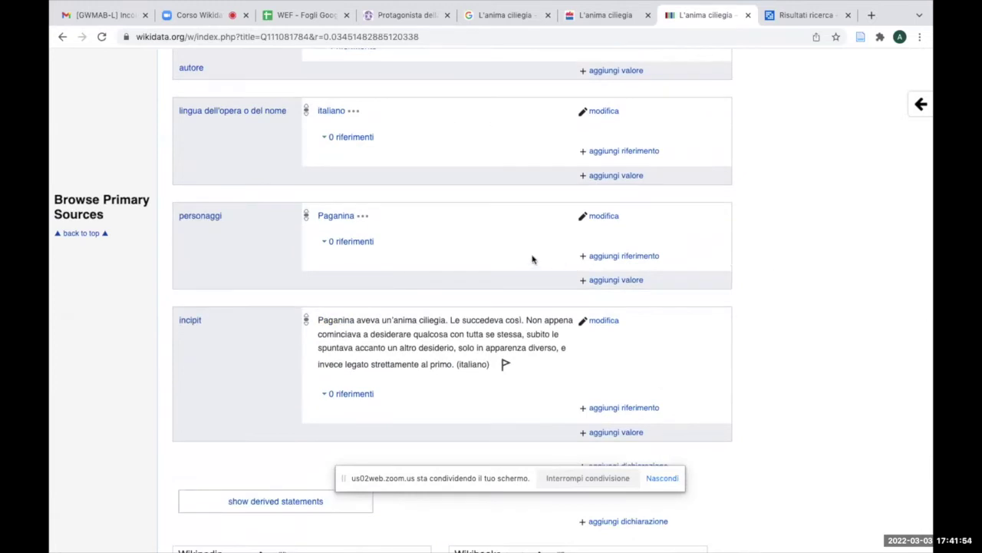
left_click(506, 366)
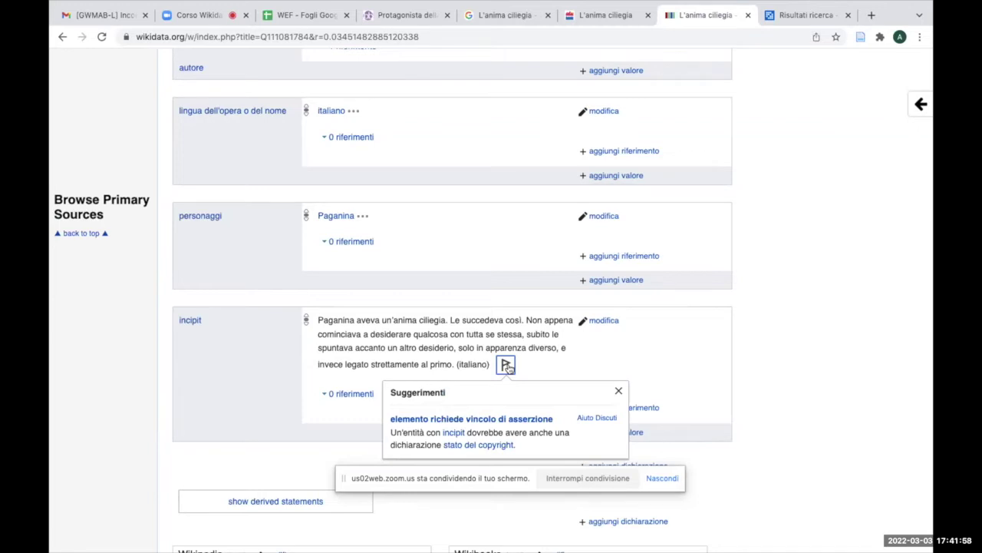
left_click(504, 367)
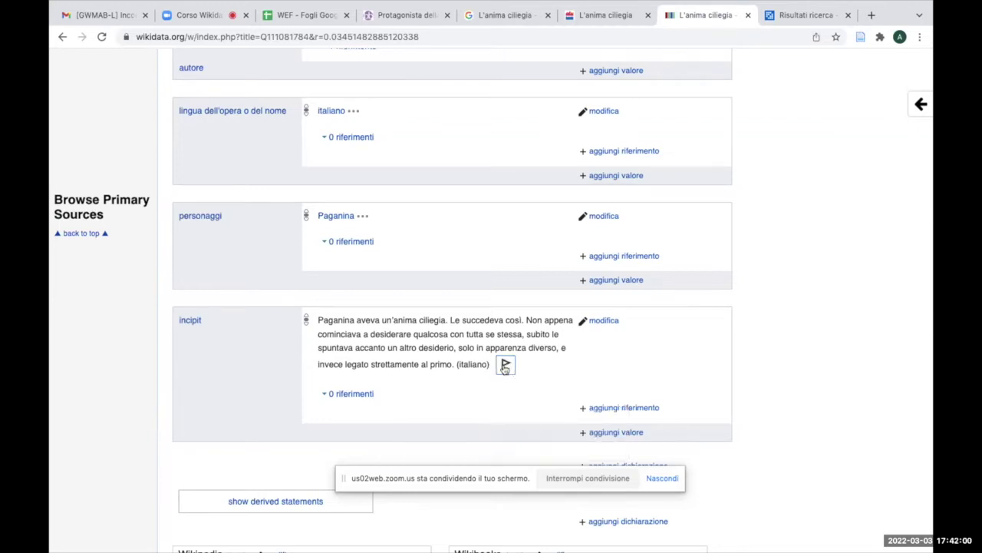
left_click(791, 379)
Examine the item's statements again, from incipit and personaggi up to the label and description
scroll(790, 379, "down", 3)
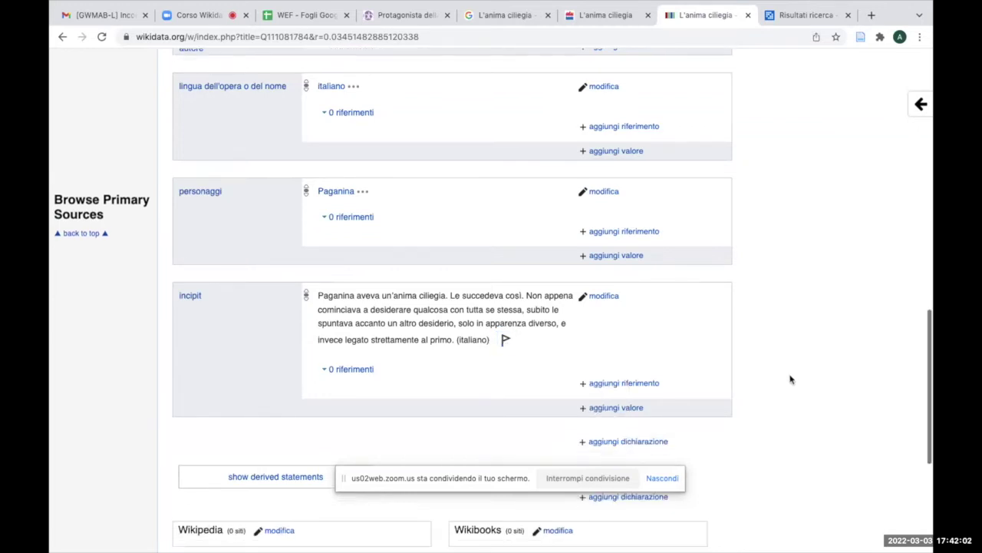
scroll(790, 379, "up", 1)
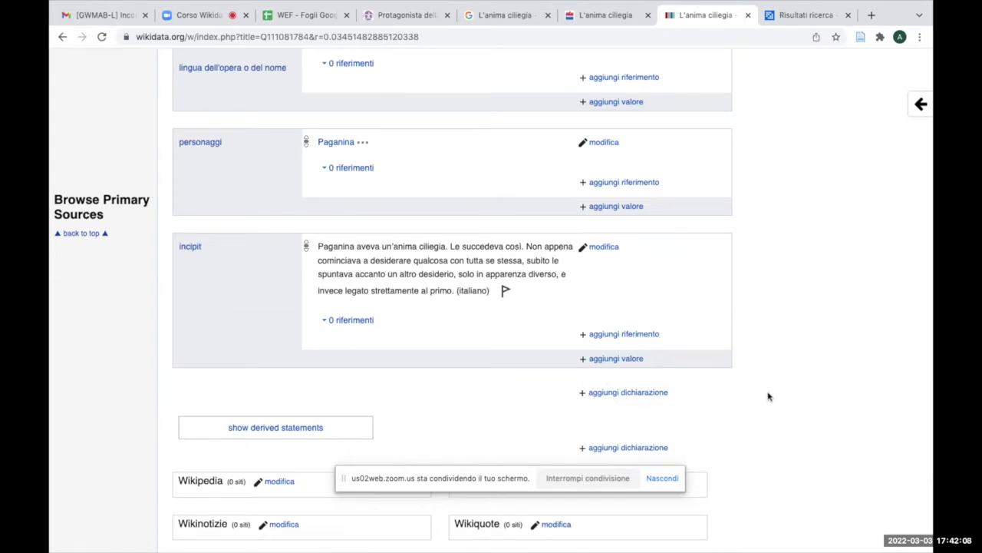
scroll(769, 396, "up", 4)
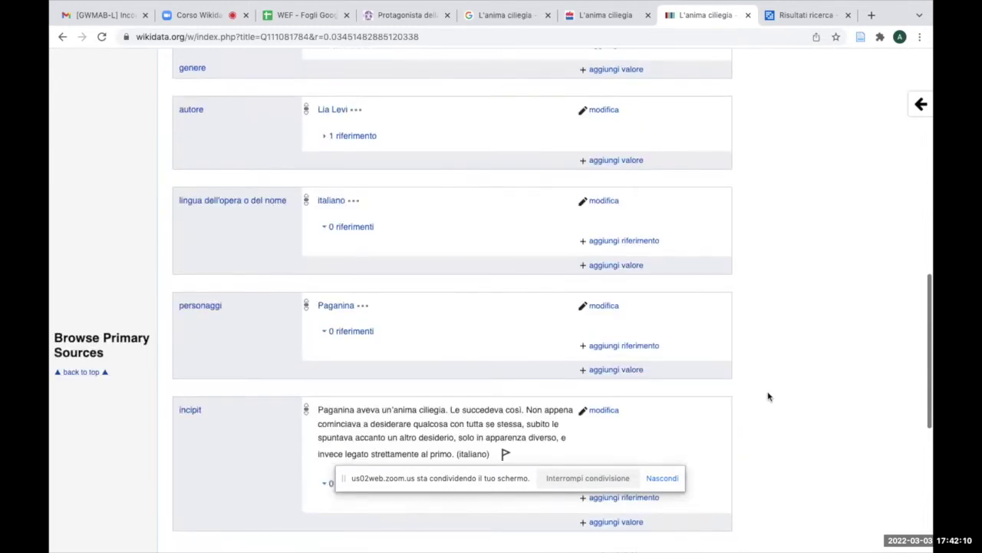
scroll(768, 396, "up", 7)
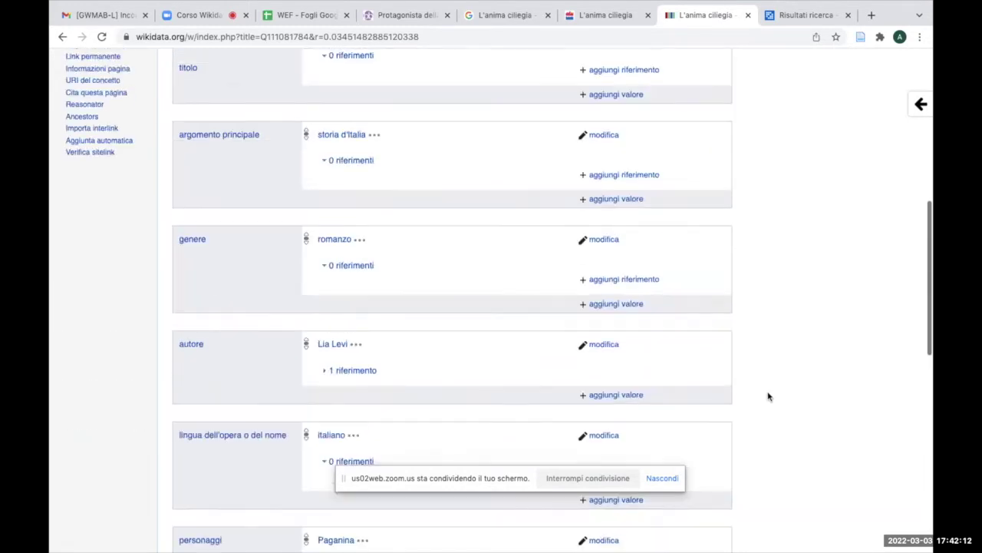
scroll(768, 396, "up", 4)
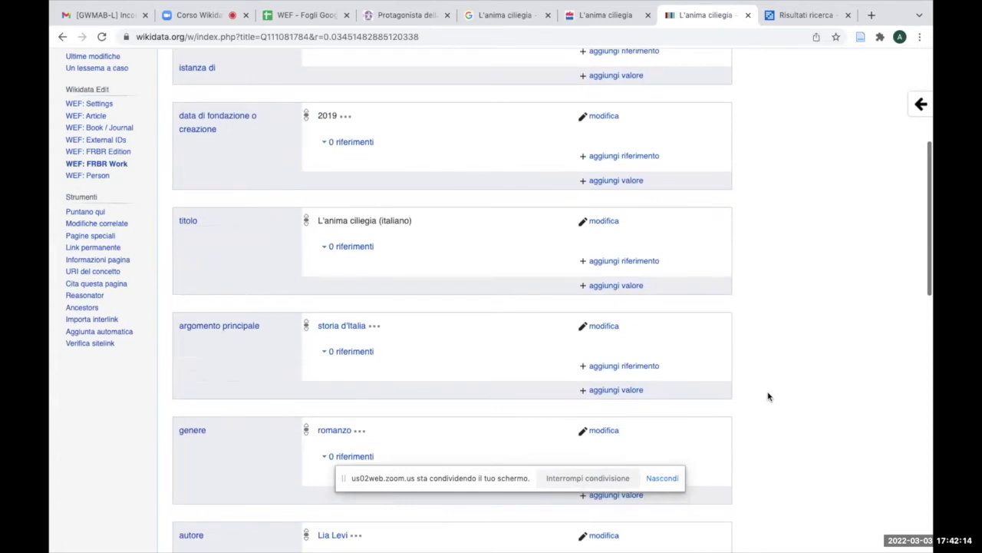
scroll(768, 396, "up", 6)
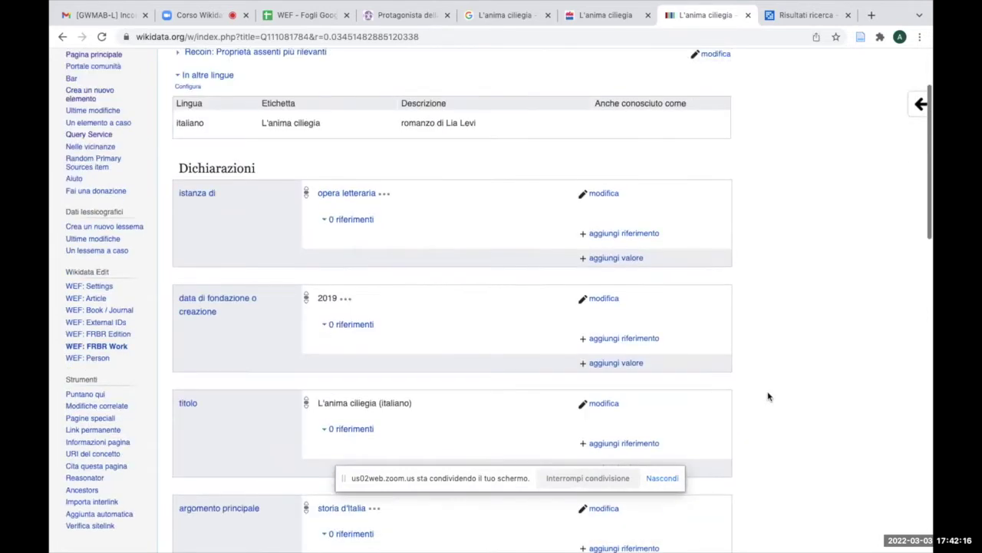
scroll(769, 396, "up", 1)
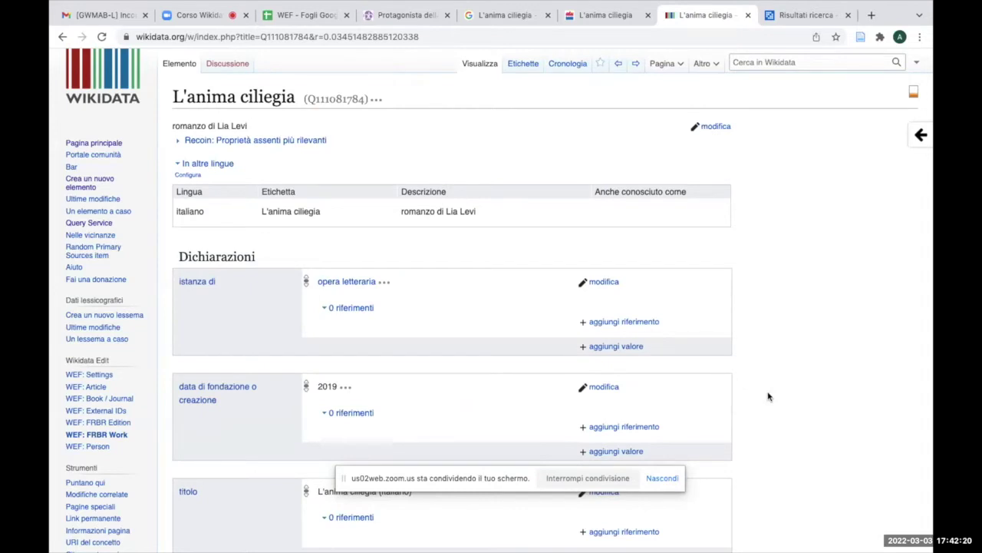
scroll(768, 396, "down", 1)
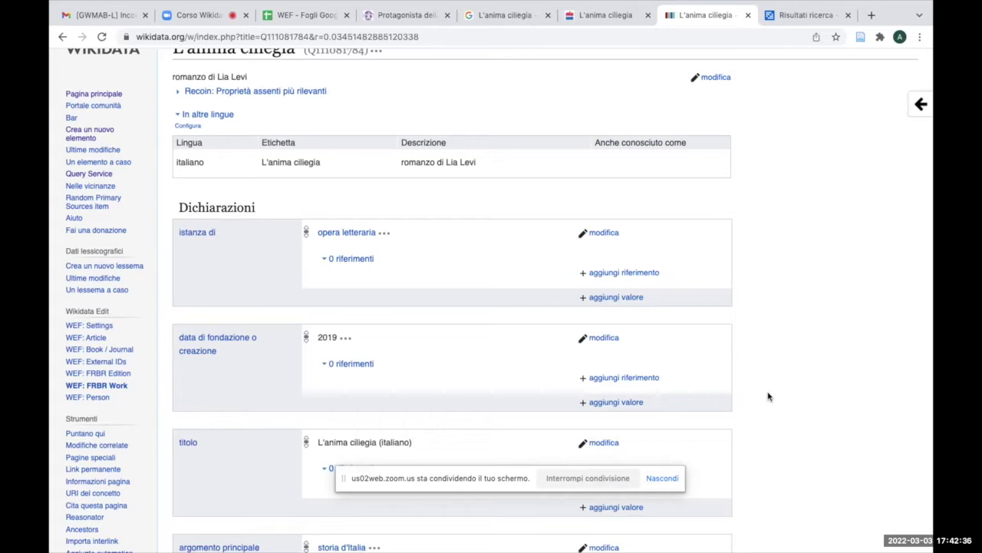
scroll(768, 395, "down", 5)
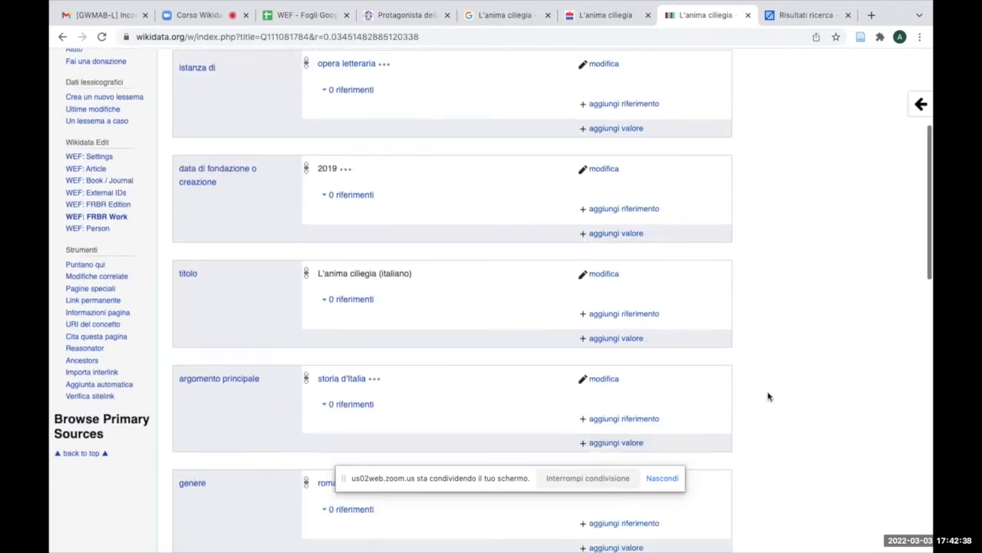
scroll(769, 396, "down", 3)
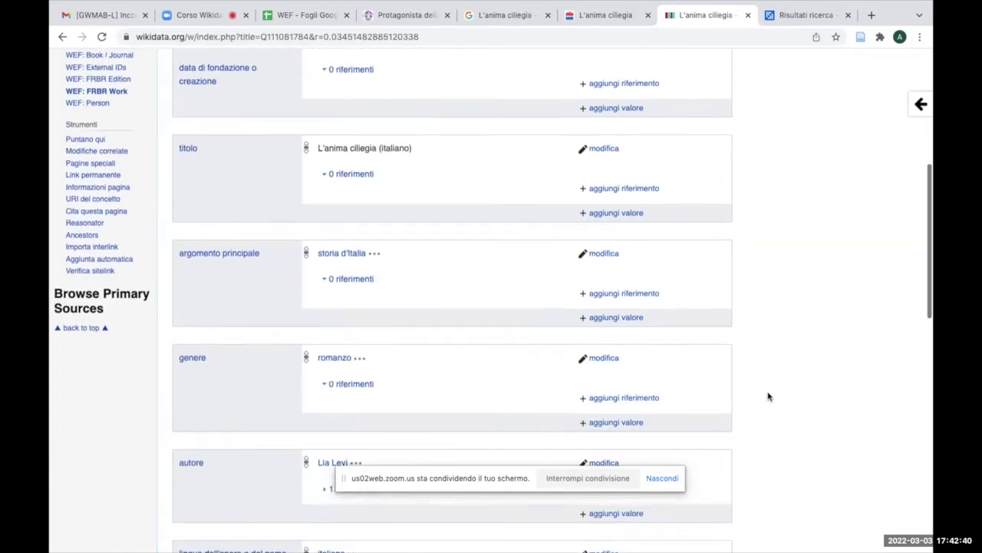
scroll(768, 396, "up", 7)
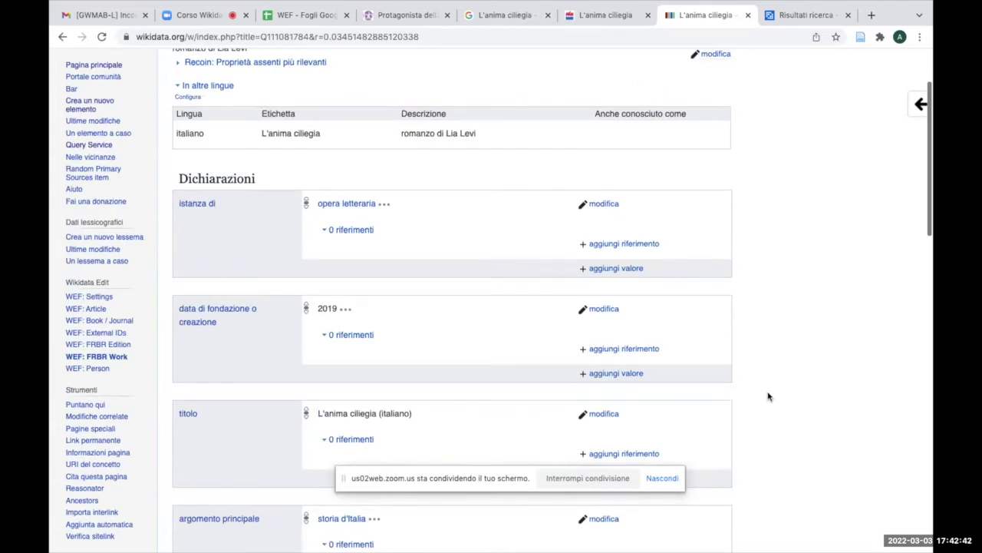
scroll(769, 396, "up", 3)
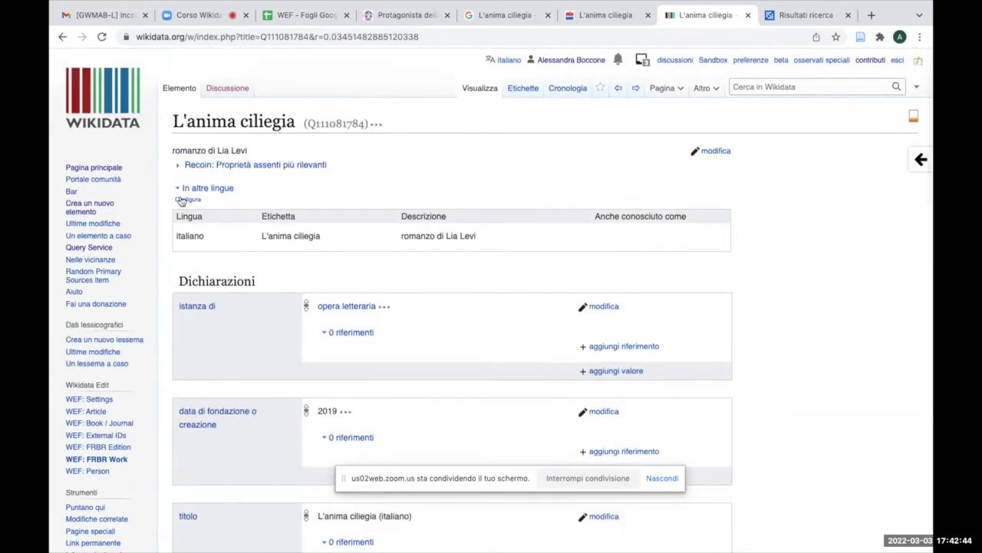
Start a new Wikidata item with the Italian label "L'anima ciliegia"
left_click(82, 209)
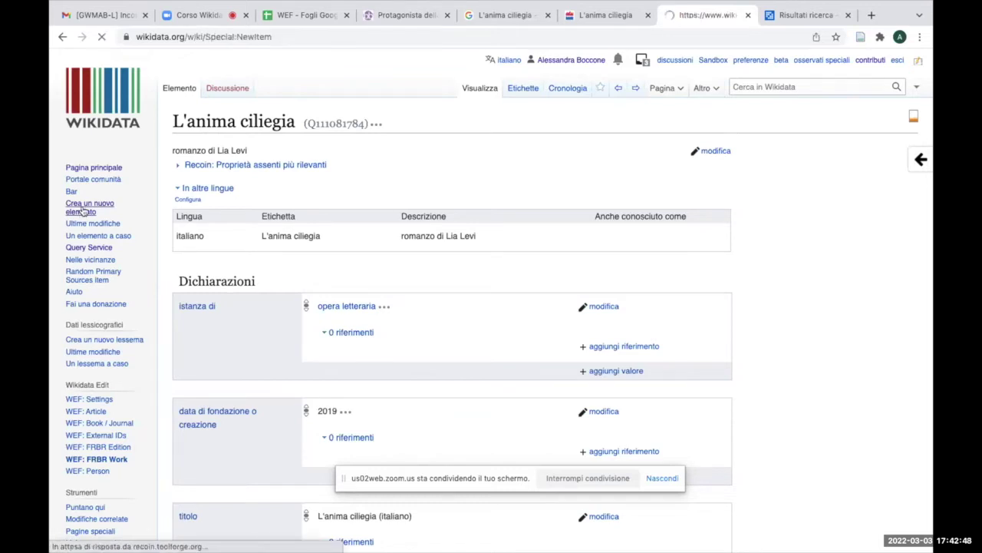
left_click(205, 330)
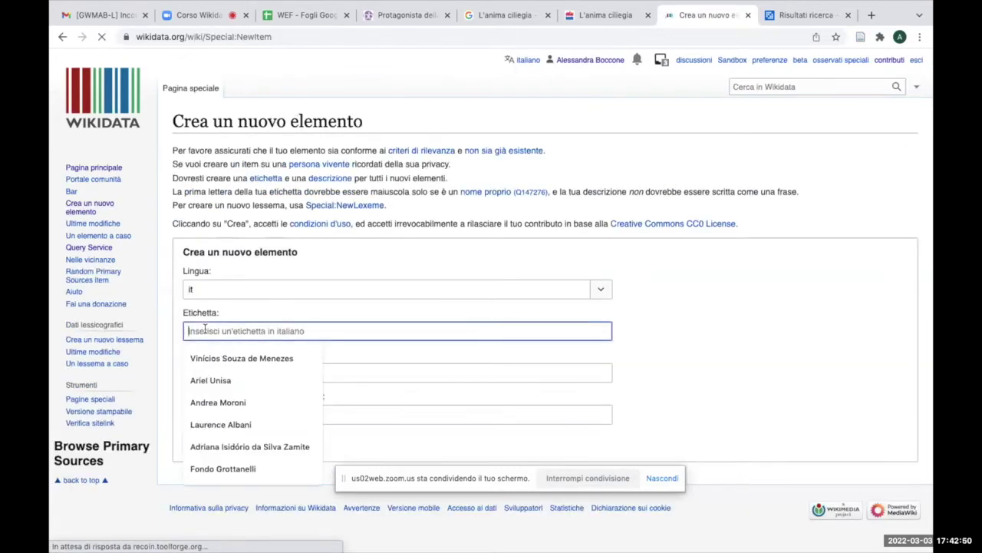
type("L'ani")
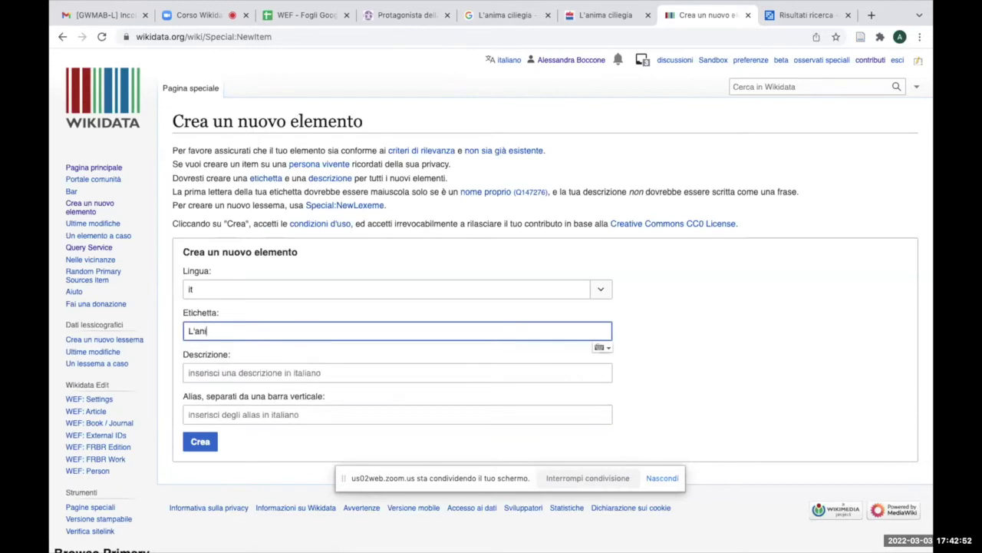
type("ma ciliegia")
left_click(212, 371)
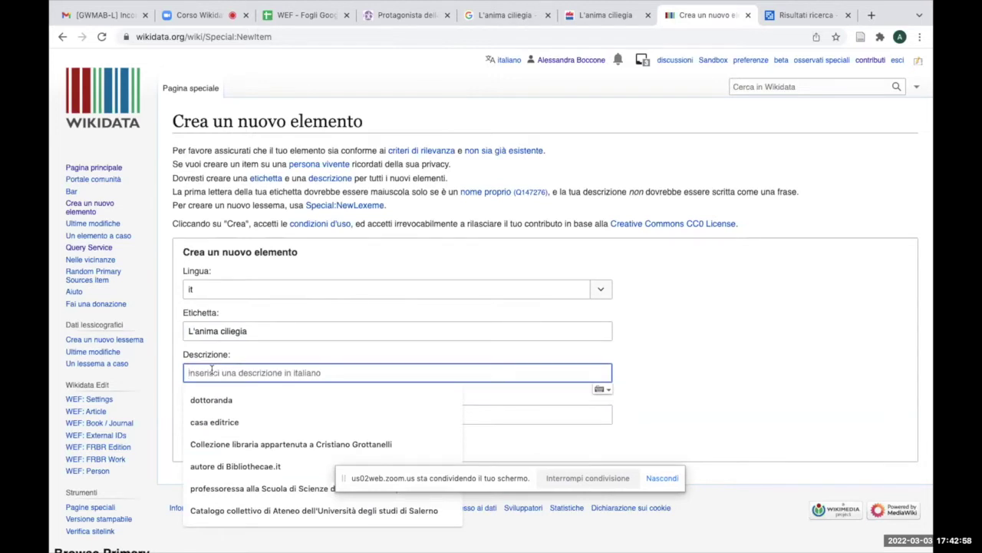
Close the Google search and "L'anima ciliegia" source pages, and open the id.sbn.it/bid/LIG0320577 link listed under EDIZIONE in the WEF sheet
left_click(648, 17)
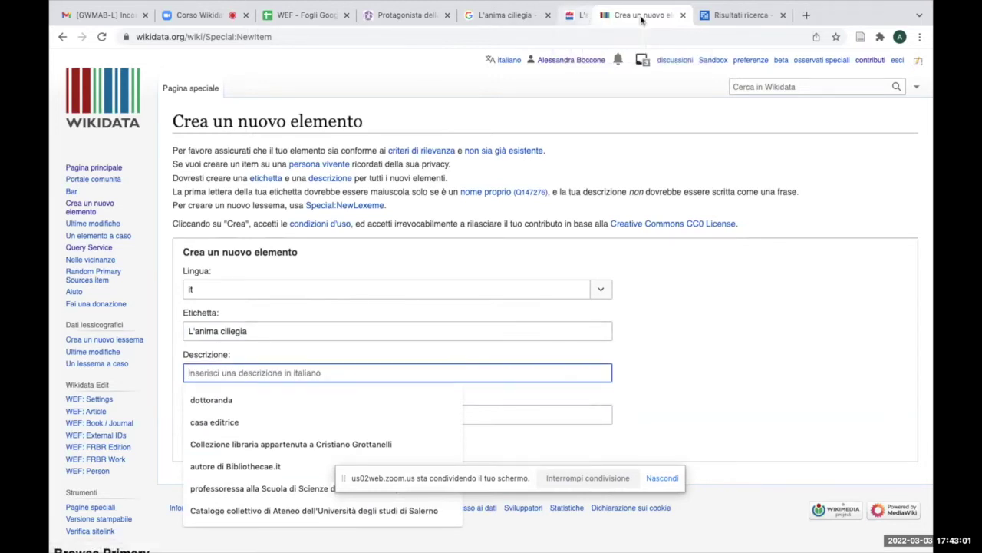
left_click(548, 17)
left_click(296, 17)
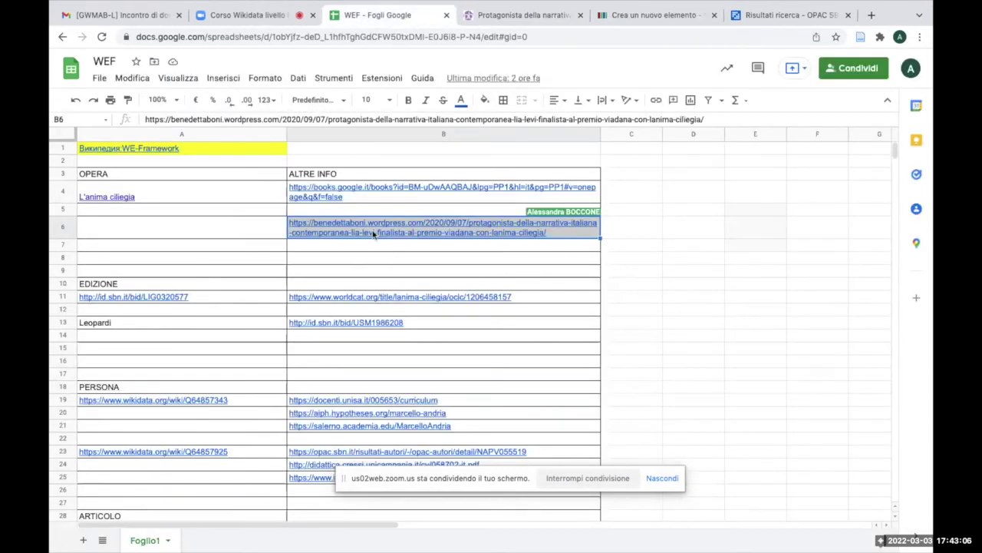
left_click(142, 298)
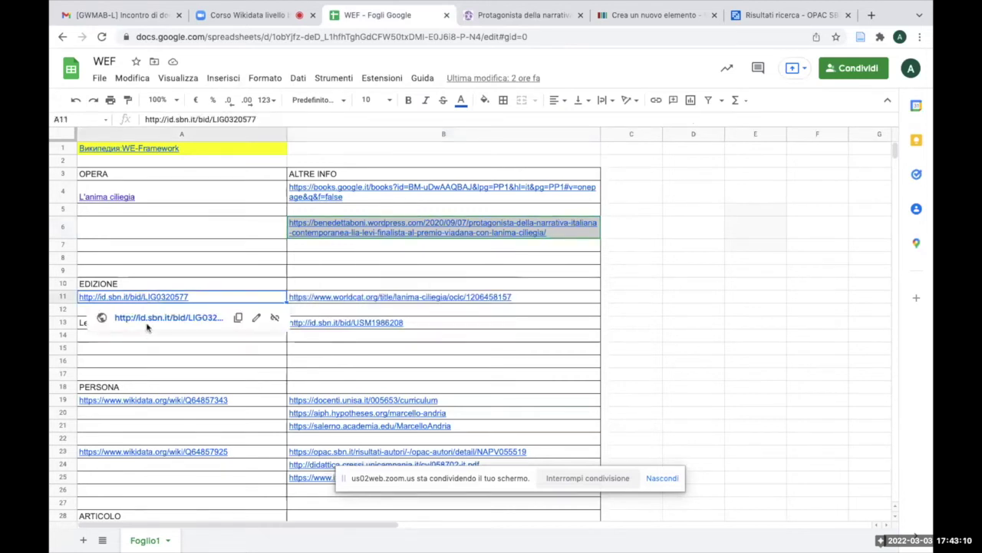
left_click(149, 321)
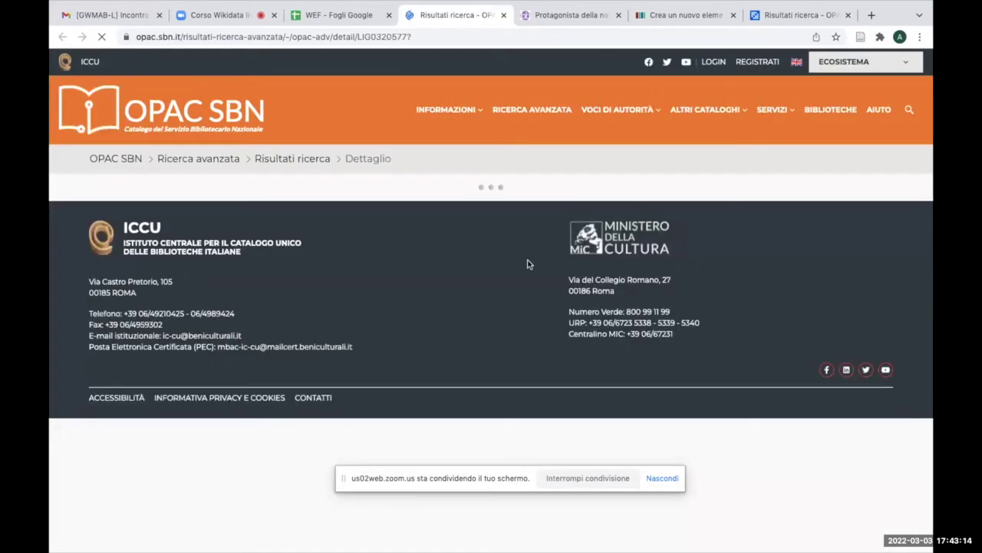
Read the edition's publication details in the OPAC SBN record, and return to the new item's empty description
scroll(528, 264, "down", 3)
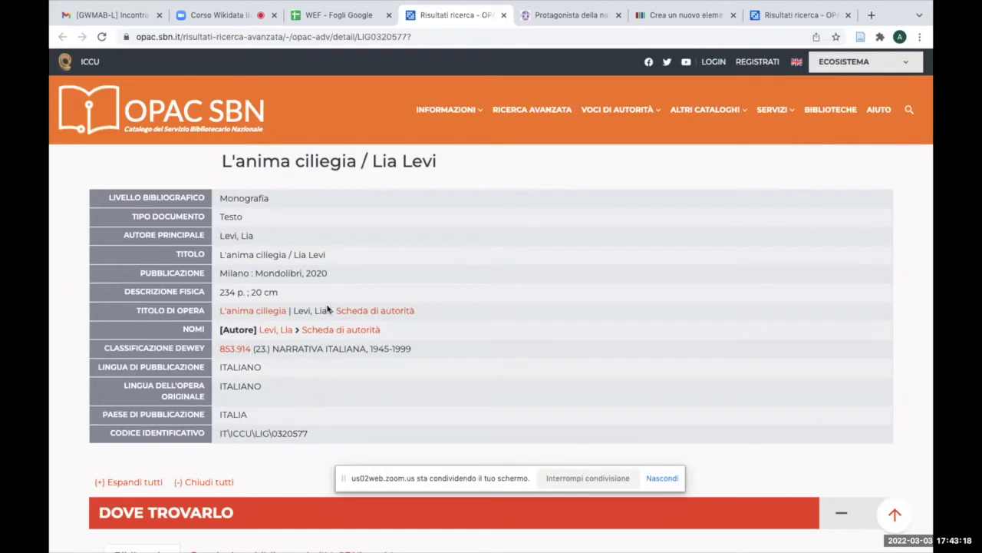
scroll(366, 264, "up", 1)
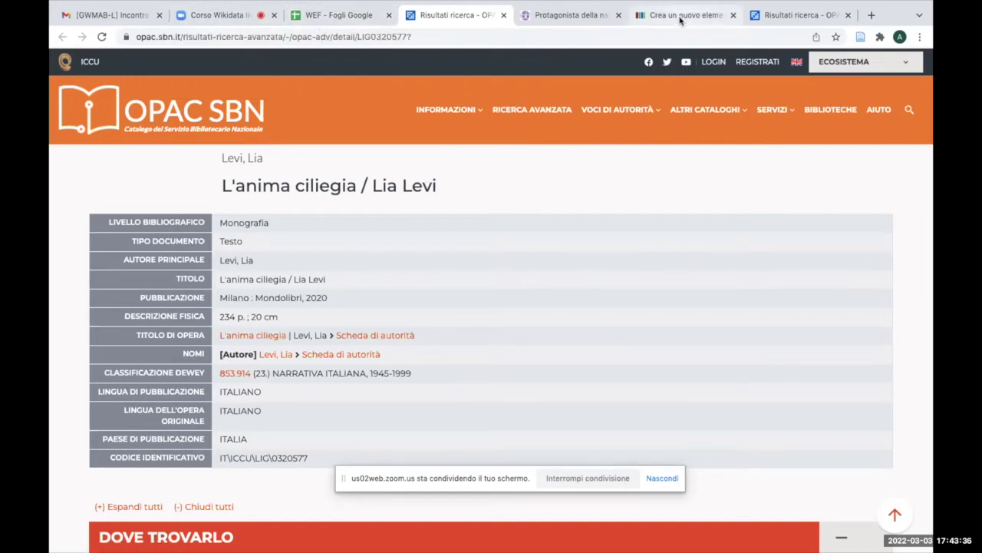
left_click(679, 15)
left_click(229, 373)
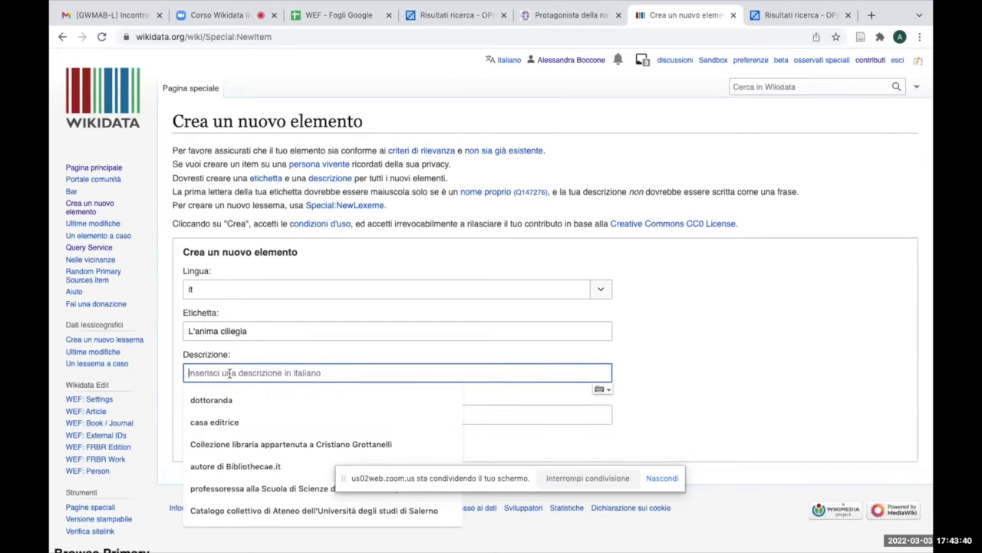
Describe the new item L'anima ciliegia as "edizione Mondolibri 2020" and create it
type("edizio")
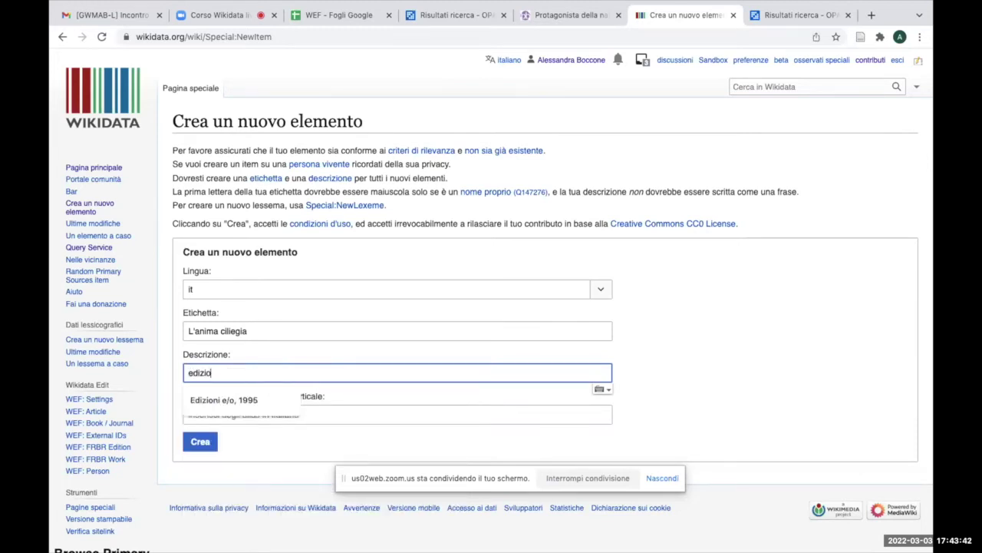
type("ne Mo")
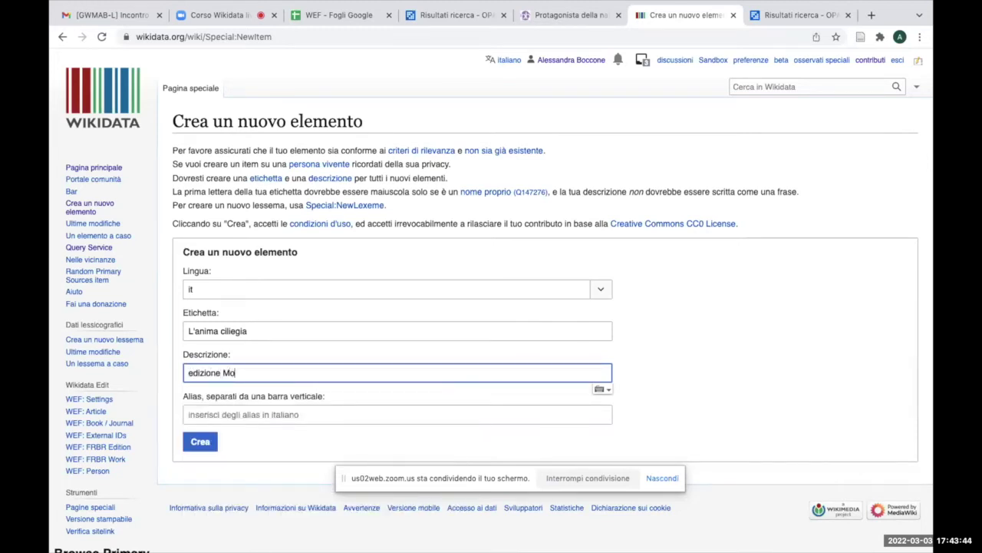
type("ndolibri 2020")
left_click(200, 444)
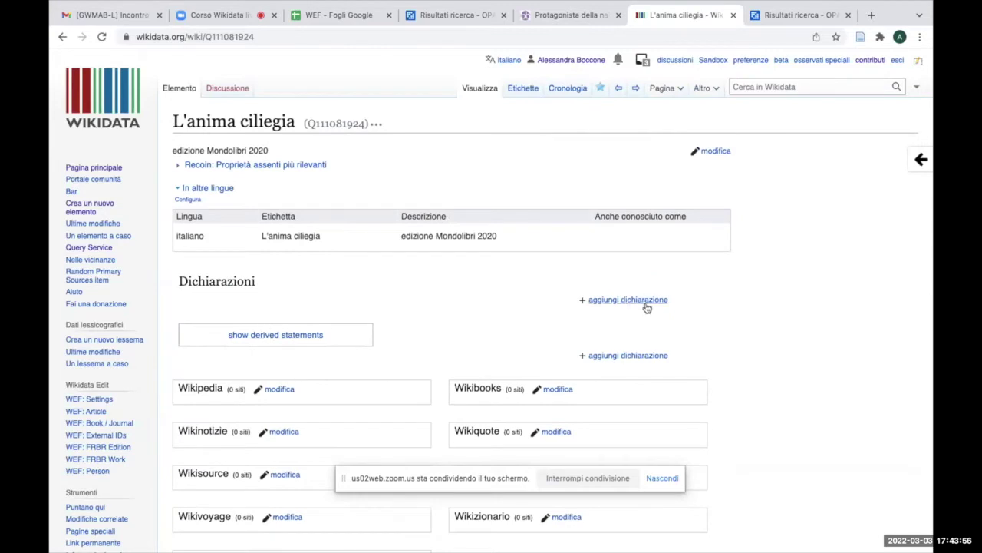
Add the statement "istanza di" with the value "edizione" (edizione di un'opera) to the item and publish it
left_click(641, 307)
left_click(305, 330)
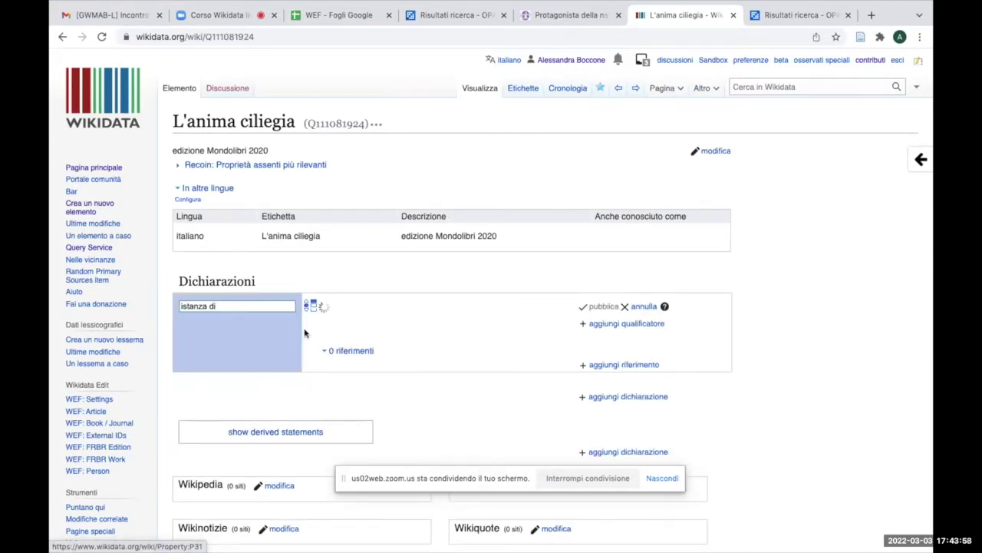
type("edi")
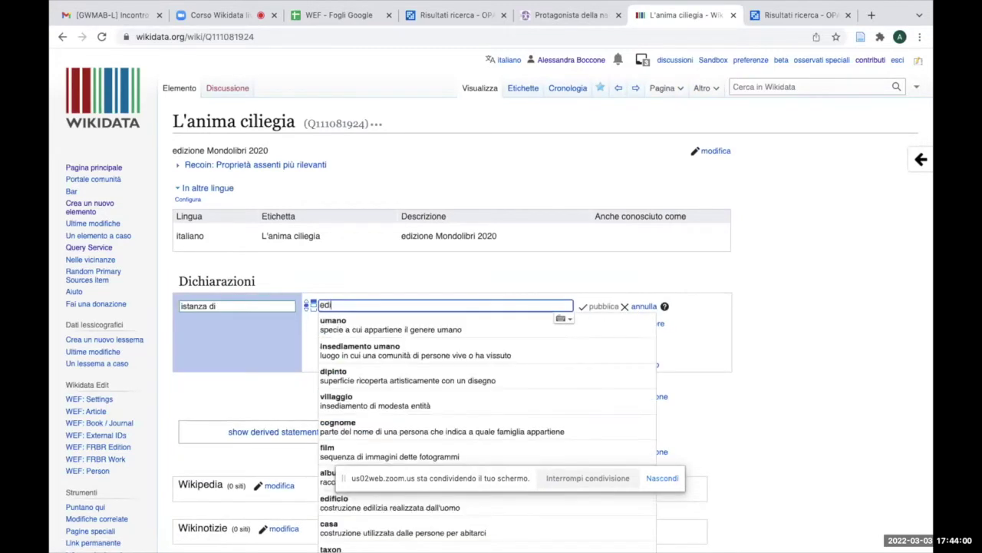
type("zione")
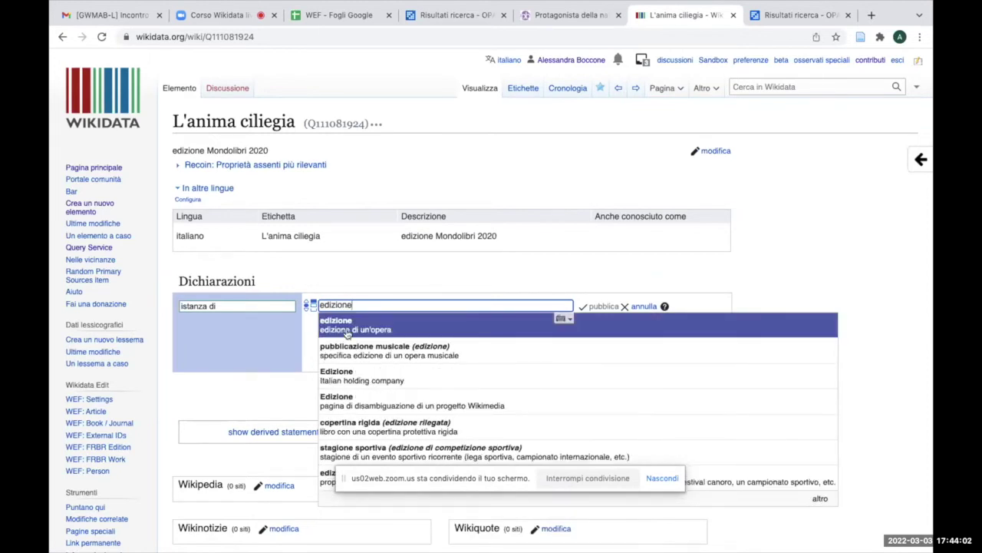
left_click(346, 329)
left_click(604, 307)
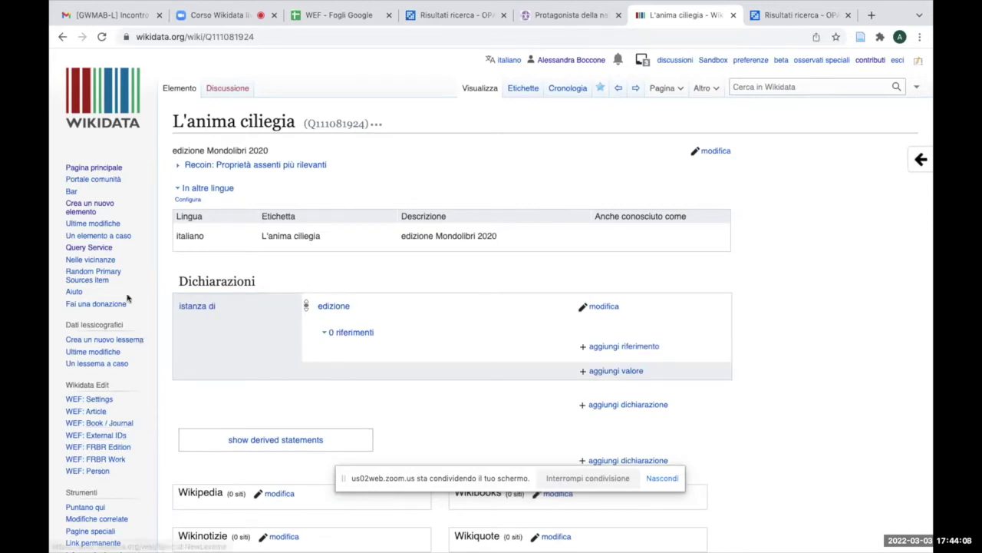
Reload the item page, open the WEF FRBR Edition form, and set its label and description language to it
left_click(200, 40)
key("Return")
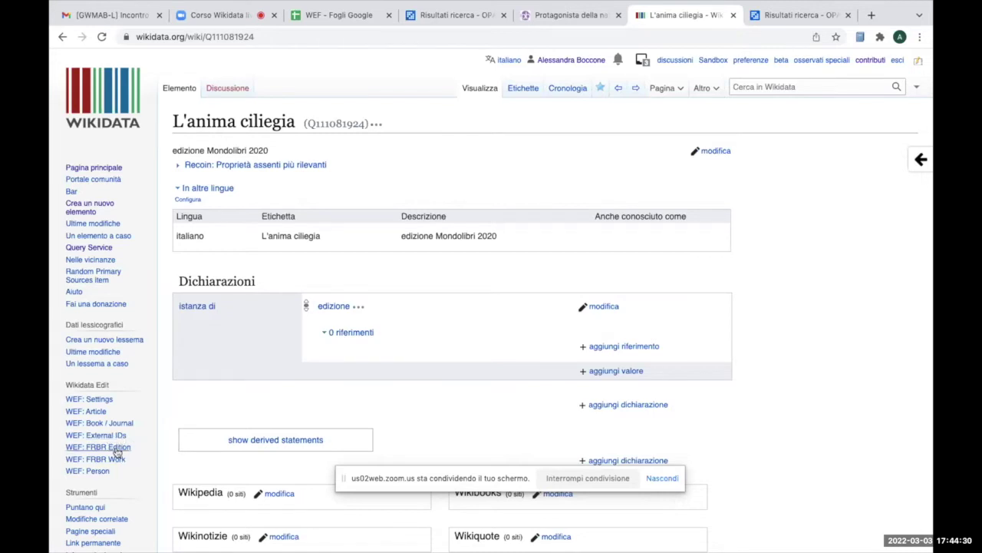
left_click(116, 449)
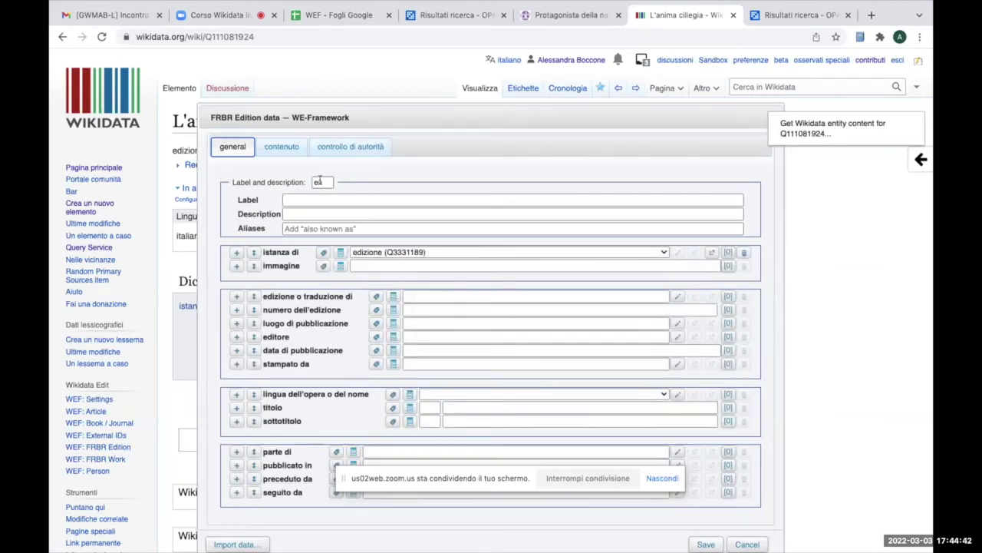
left_click(319, 181)
left_click(334, 193)
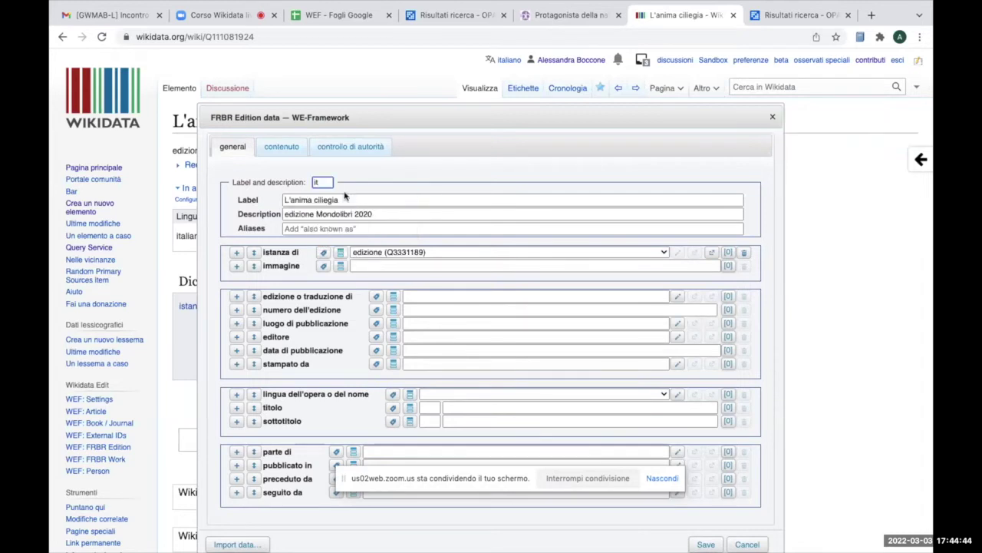
Link "edizione o traduzione di" to the novel L'anima ciliegia (Q111081784) and set the edition number to 2
left_click(421, 295)
type("L'anima cil")
type("iegia")
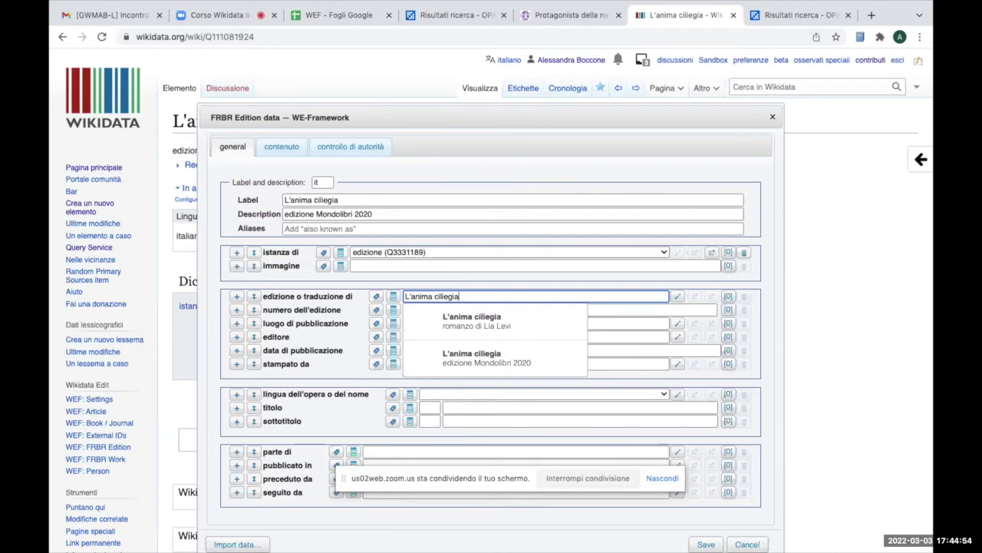
left_click(459, 320)
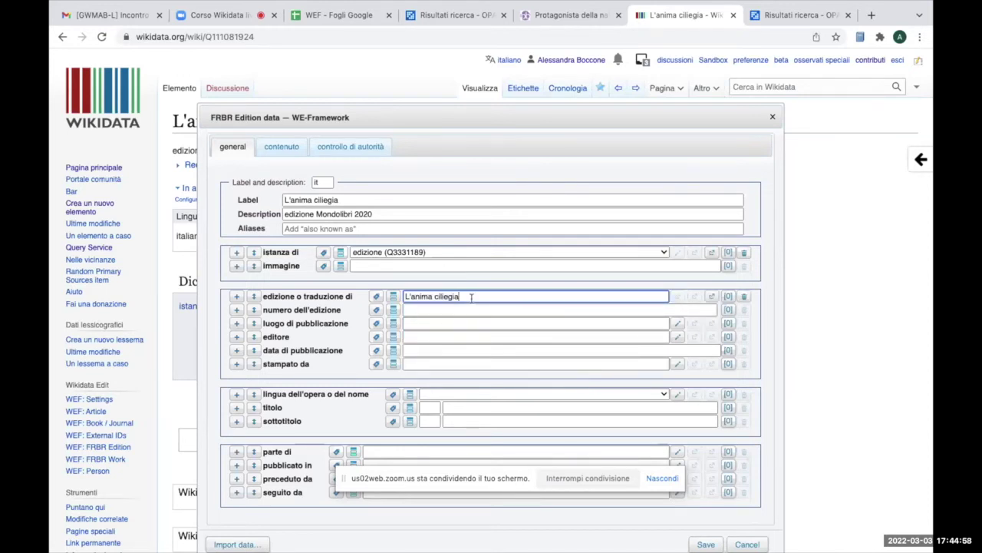
left_click(424, 311)
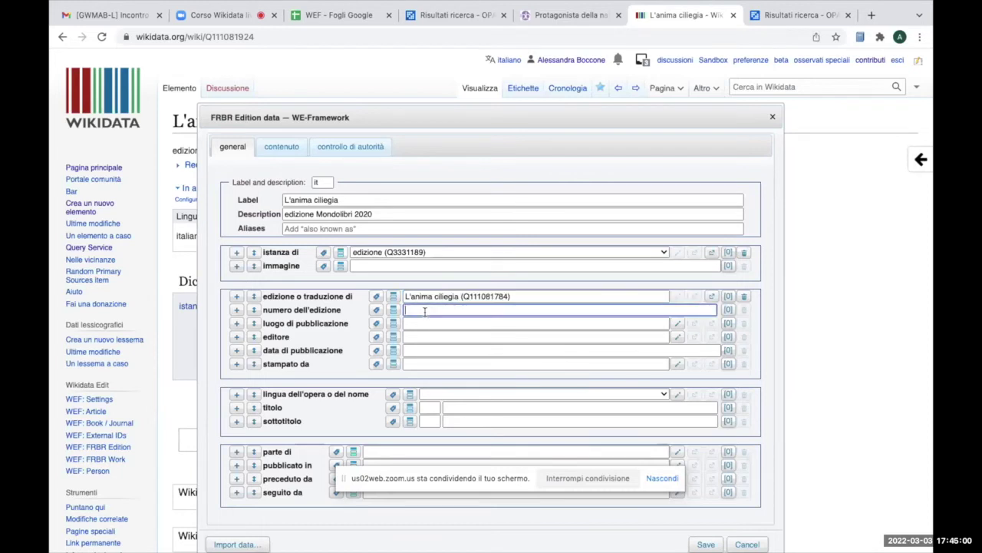
type("2")
Check the OPAC SBN record, and set the place of publication to Milano (Q490) and the publisher to Mondolibri
left_click(429, 325)
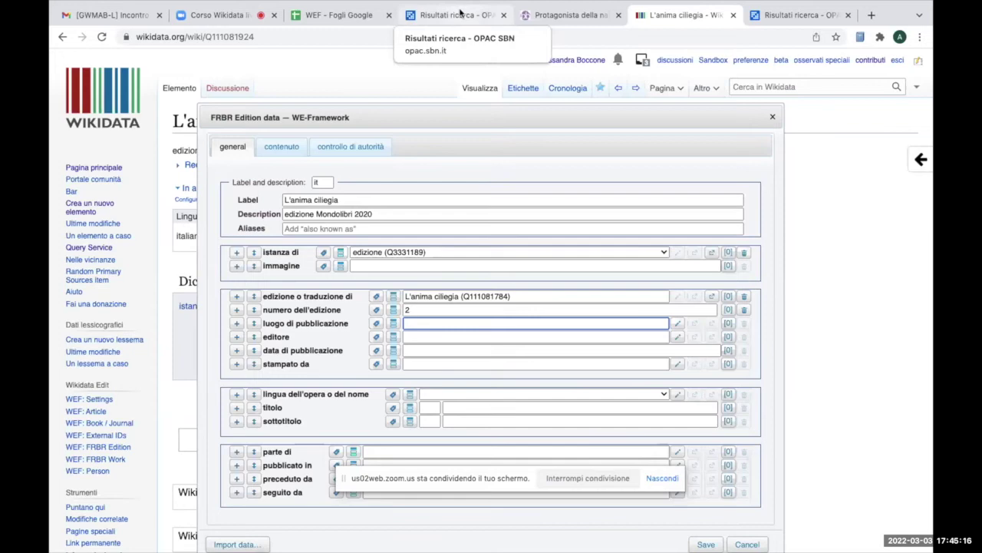
left_click(460, 13)
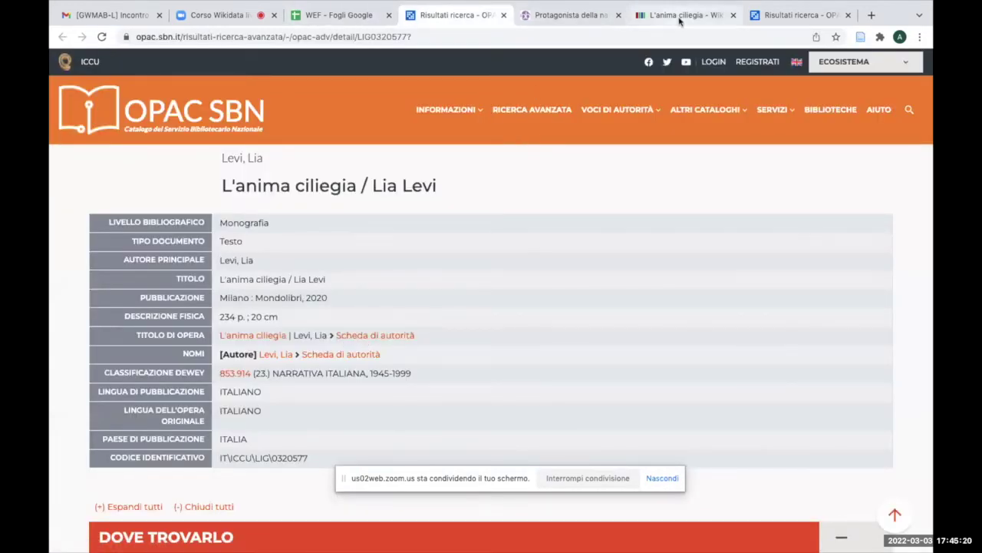
left_click(679, 15)
type("Mondolib")
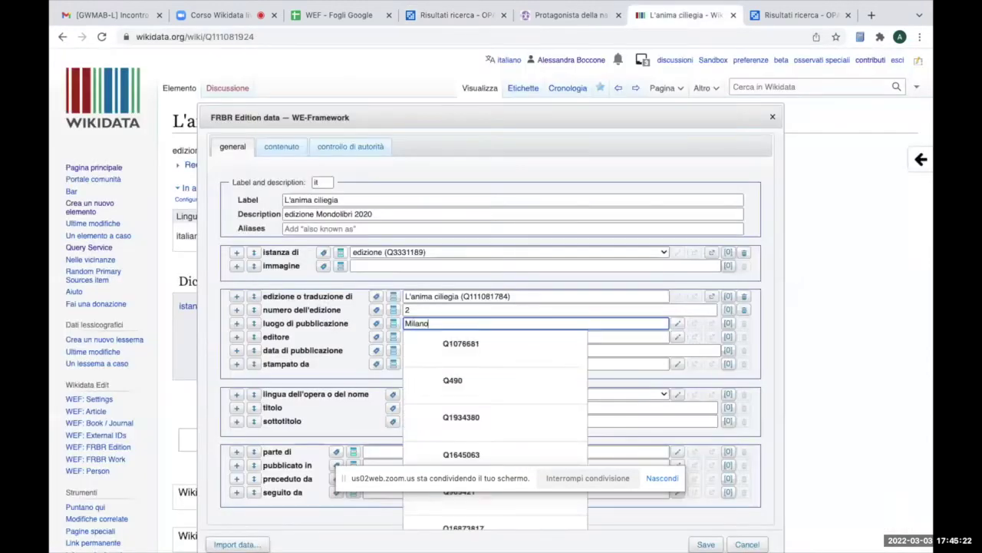
type("ri")
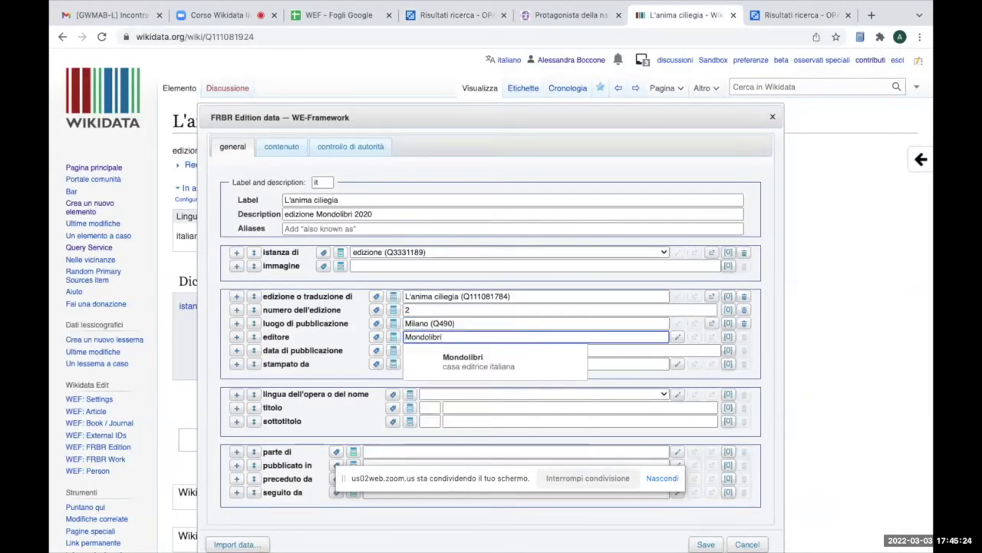
left_click(489, 362)
Set the edition's publication date to 2020
left_click(427, 351)
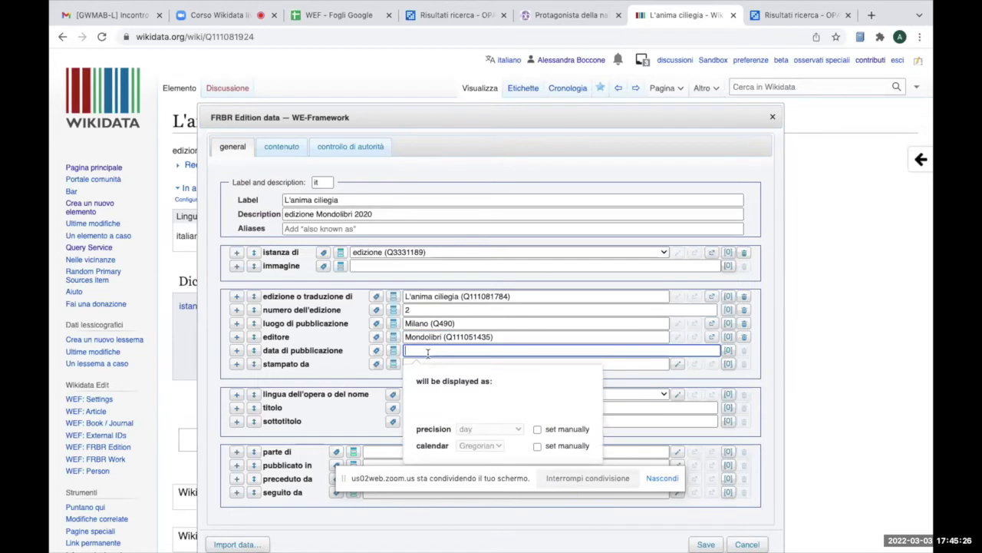
type("2020")
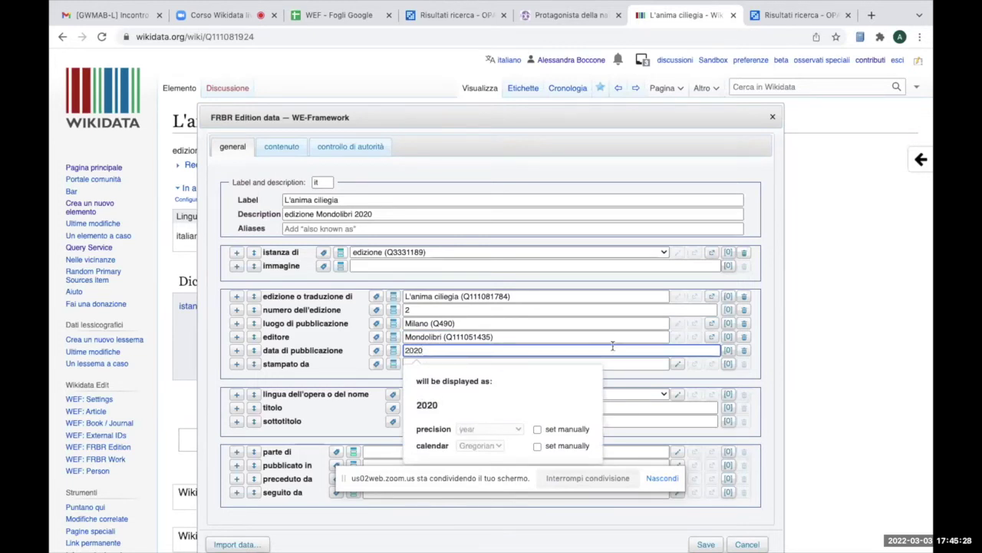
left_click(829, 420)
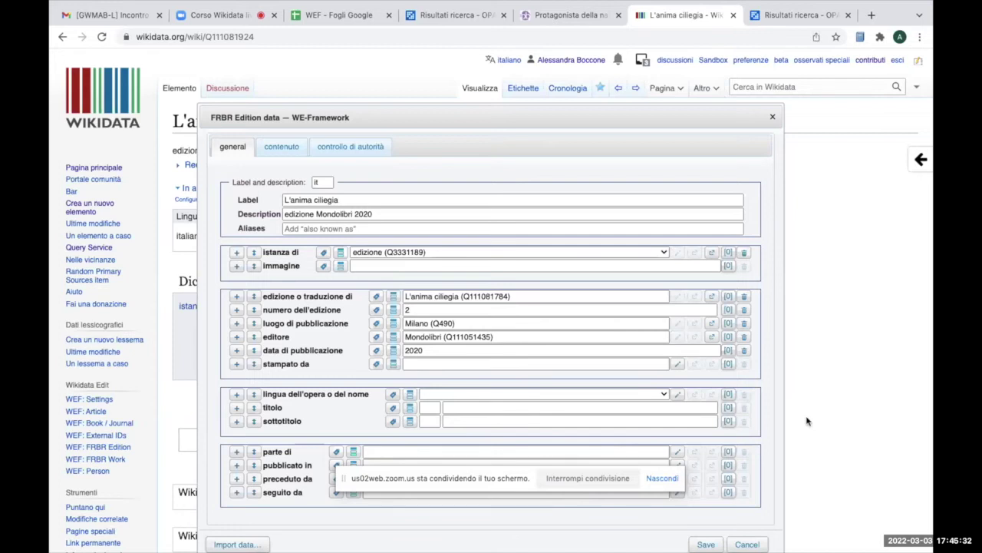
Set the language of the work to italiano (Q652) and copy the label L'anima ciliegia into the title with language it
left_click(451, 394)
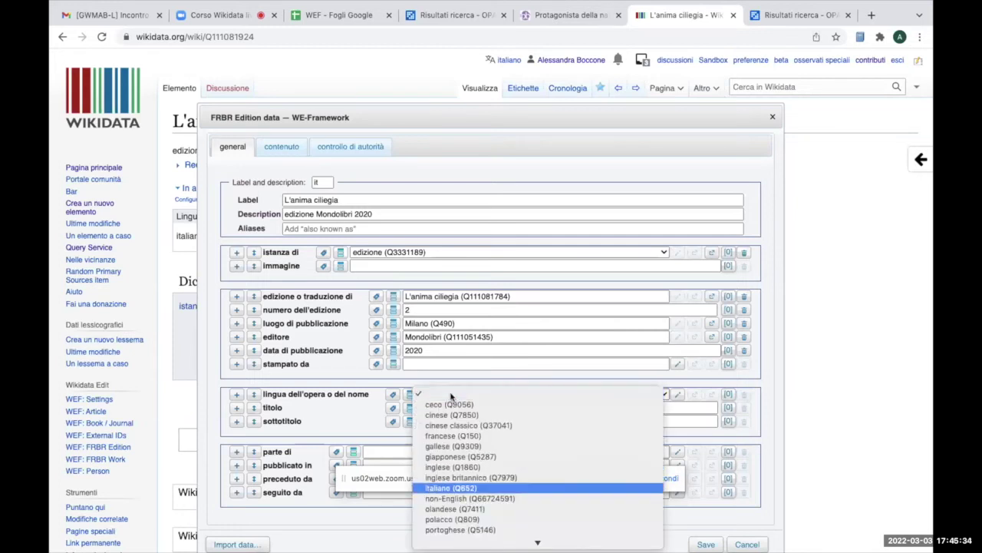
left_click(450, 488)
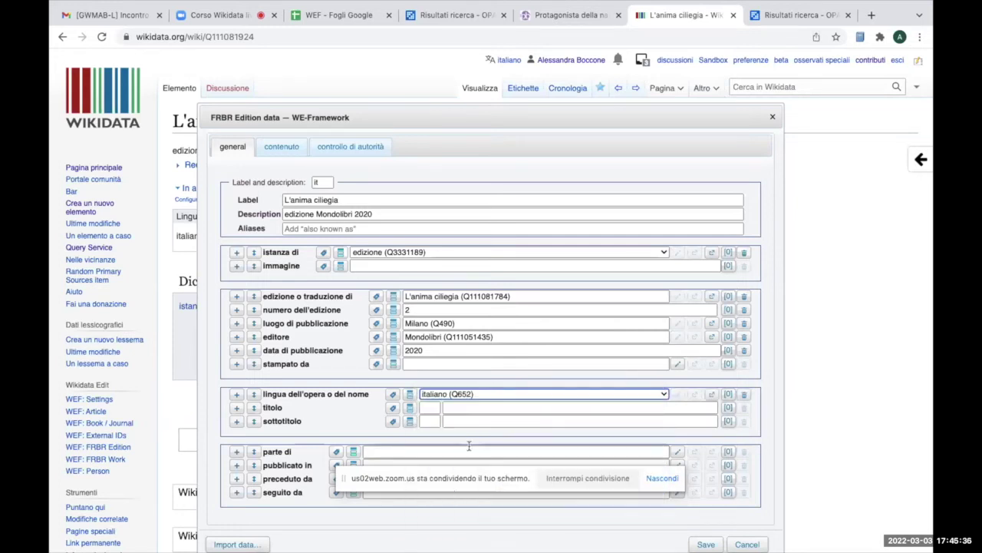
left_click(423, 408)
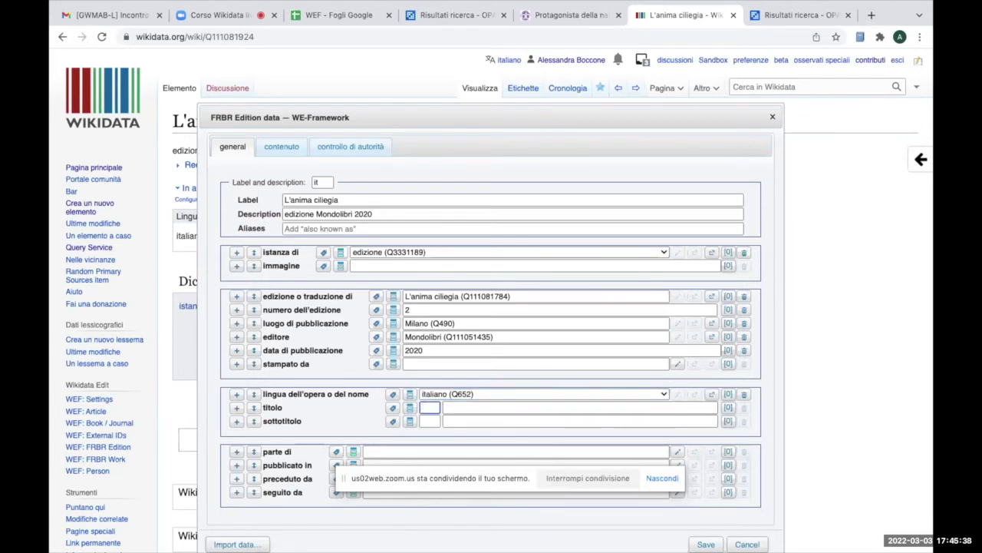
type("it")
left_click(488, 421)
left_click_drag(342, 200, 275, 200)
key("ctrl+c")
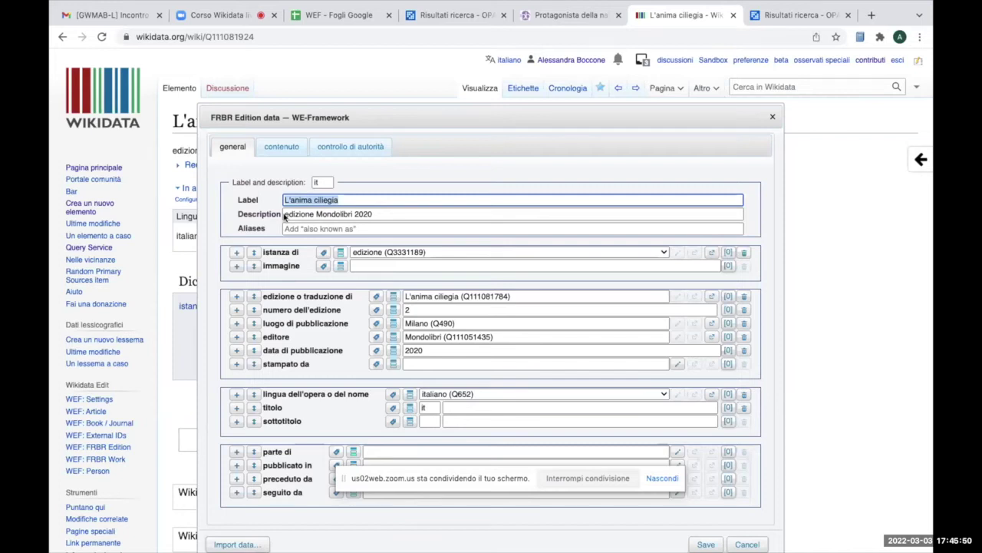
left_click(537, 407)
key("ctrl+v")
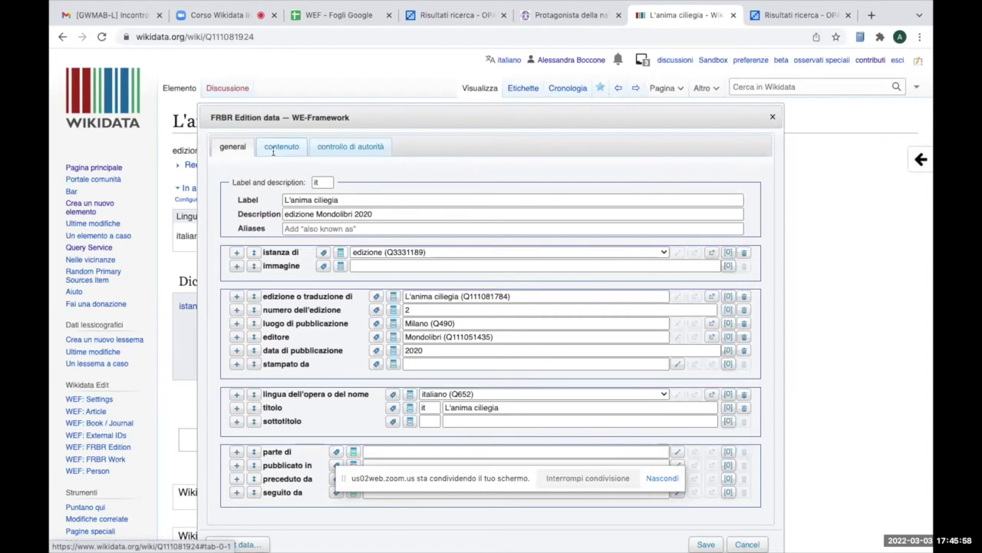
Set the author in the edition's content data to Lia Levi (Q3831517)
left_click(272, 151)
left_click(410, 181)
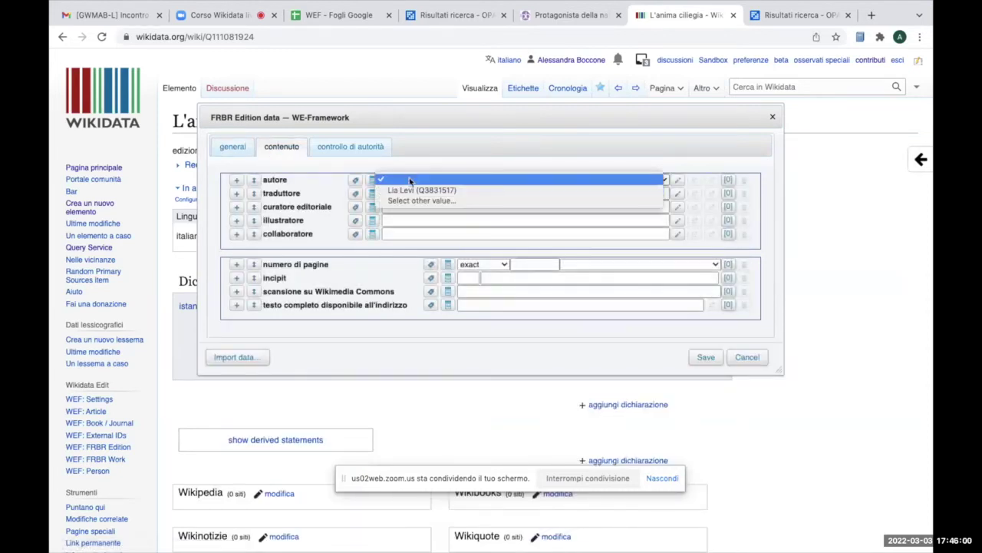
left_click(412, 191)
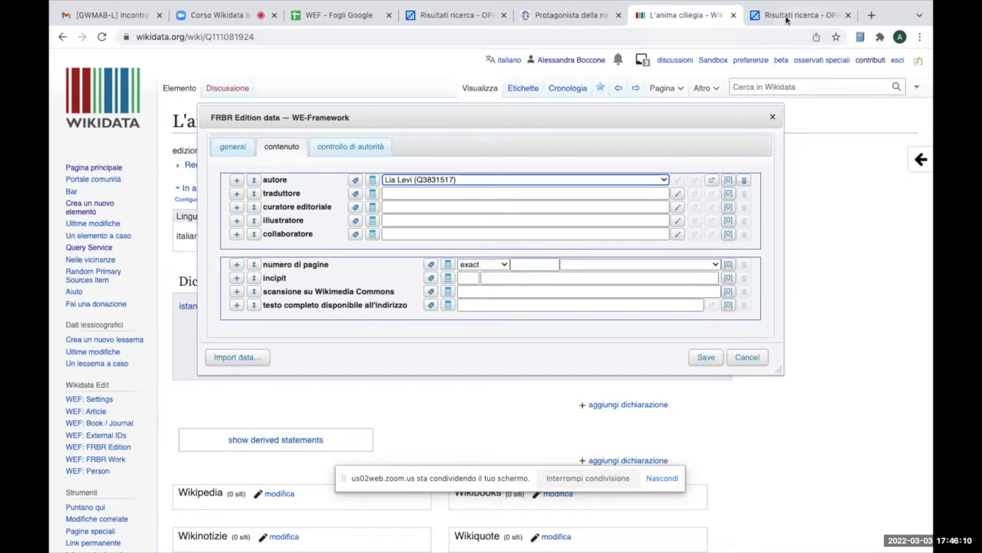
Look up the page count in the OPAC SBN record and set the number of pages to 234 with unit pagina (Q1069725)
left_click(453, 16)
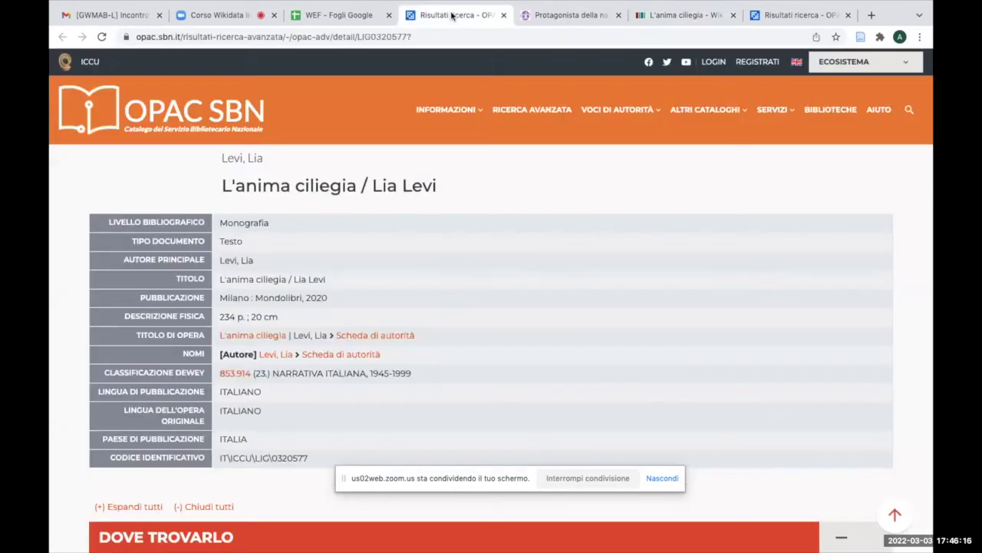
left_click_drag(219, 317, 237, 317)
left_click(671, 17)
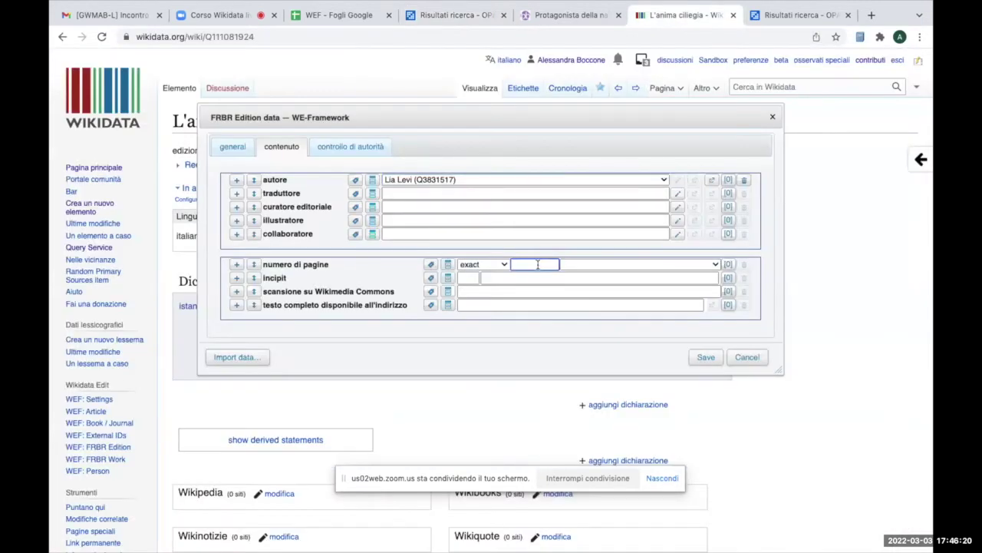
type("234")
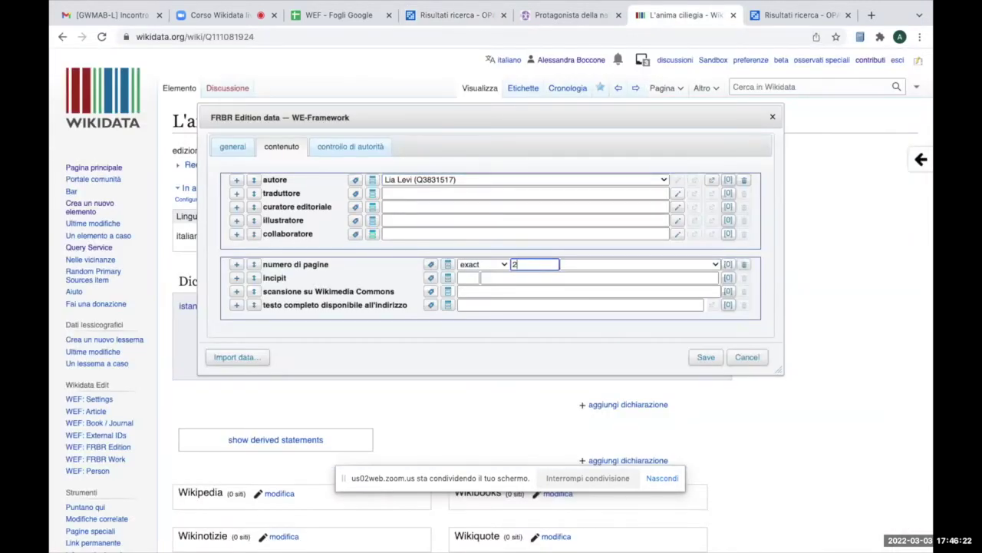
left_click(623, 264)
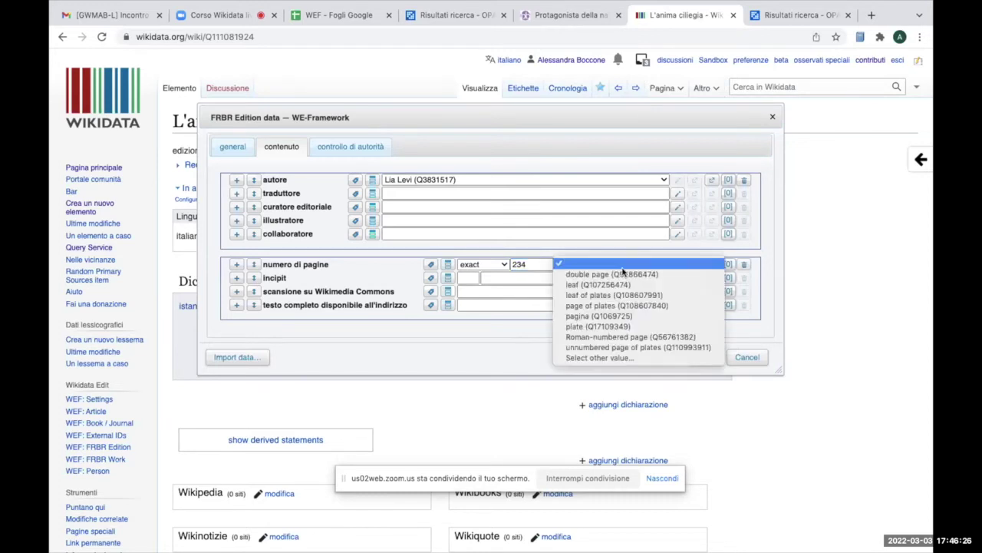
left_click(607, 316)
Fill in the incipit in language it with the blog article's quoted passage from "Paganina aveva un'anima ciliegia" to "legato strettamente al primo."
left_click(468, 279)
type("it")
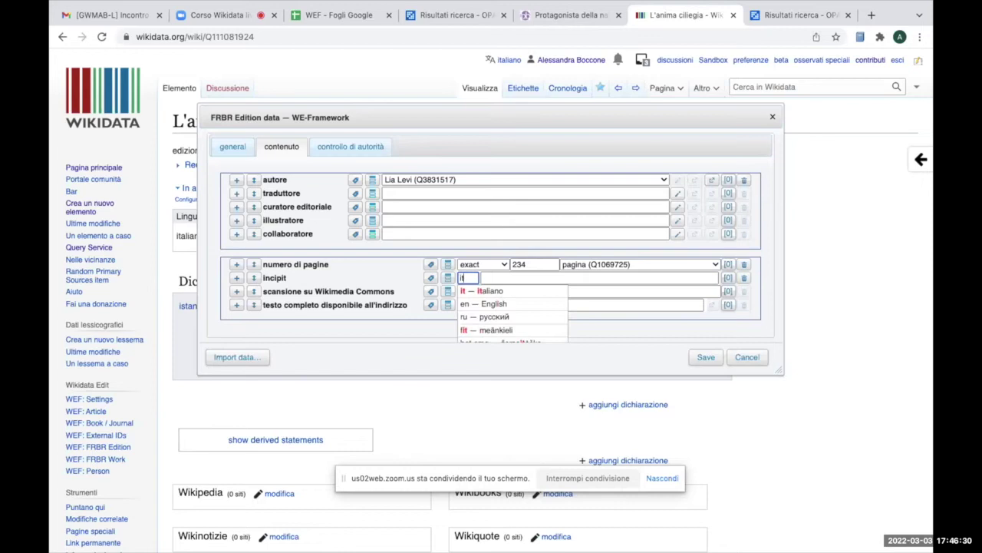
left_click(498, 291)
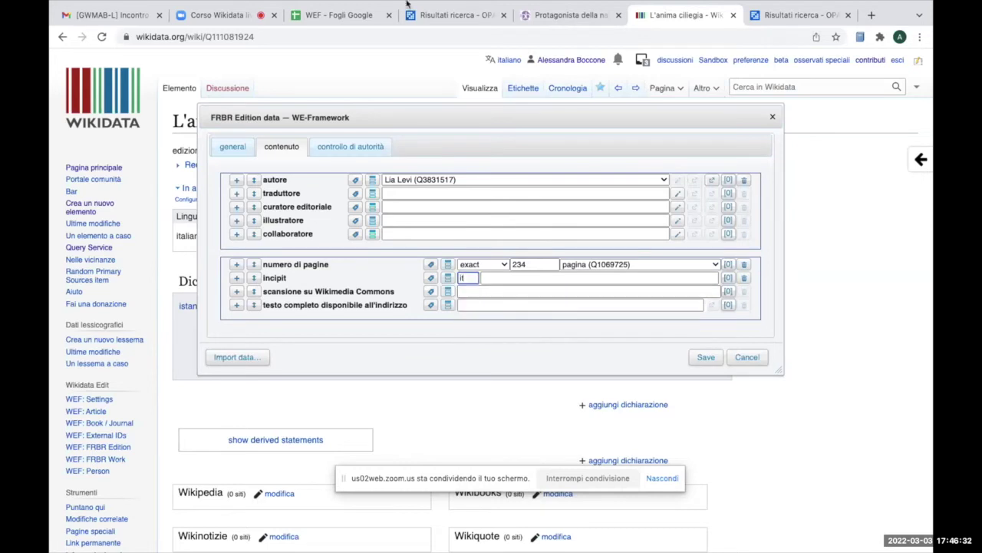
left_click(570, 22)
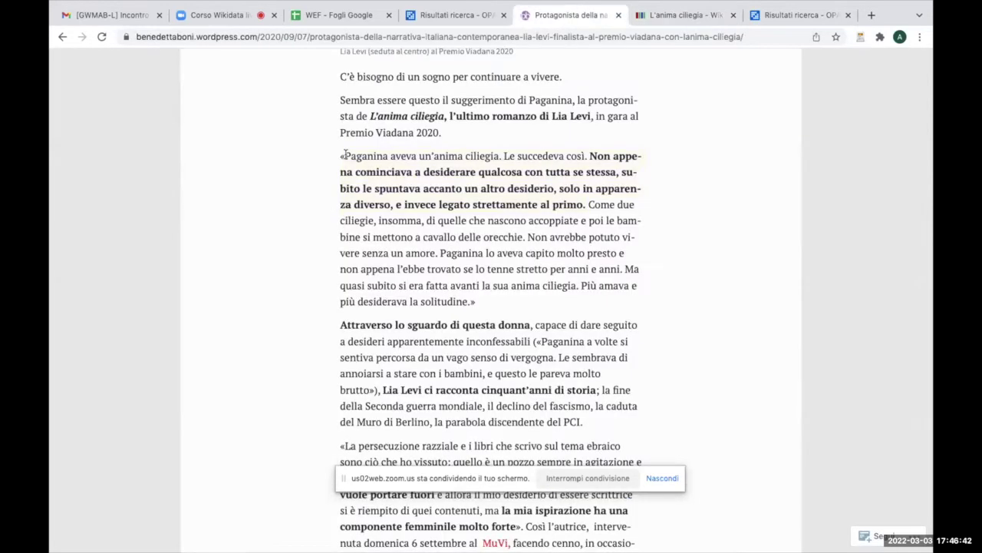
left_click(679, 43)
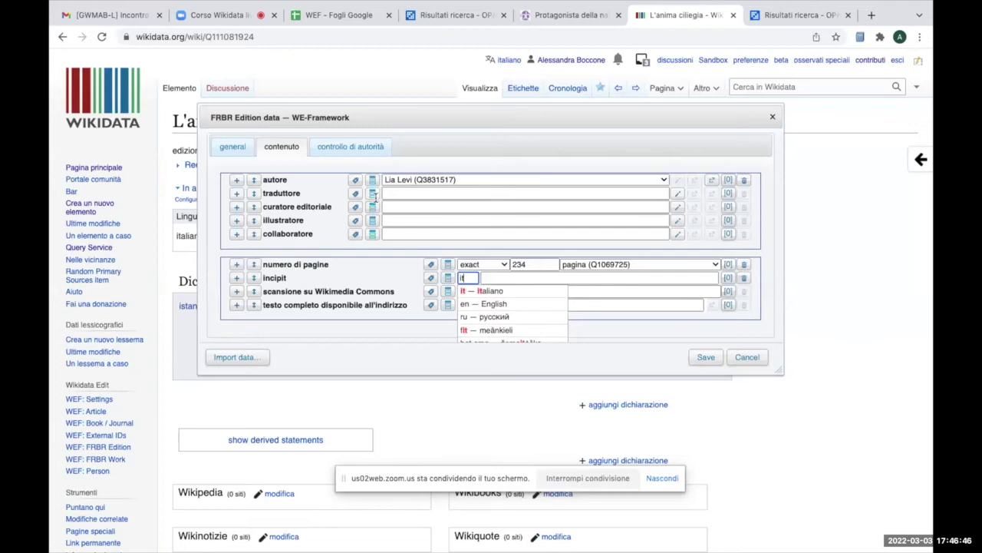
left_click(518, 278)
key("ctrl+v")
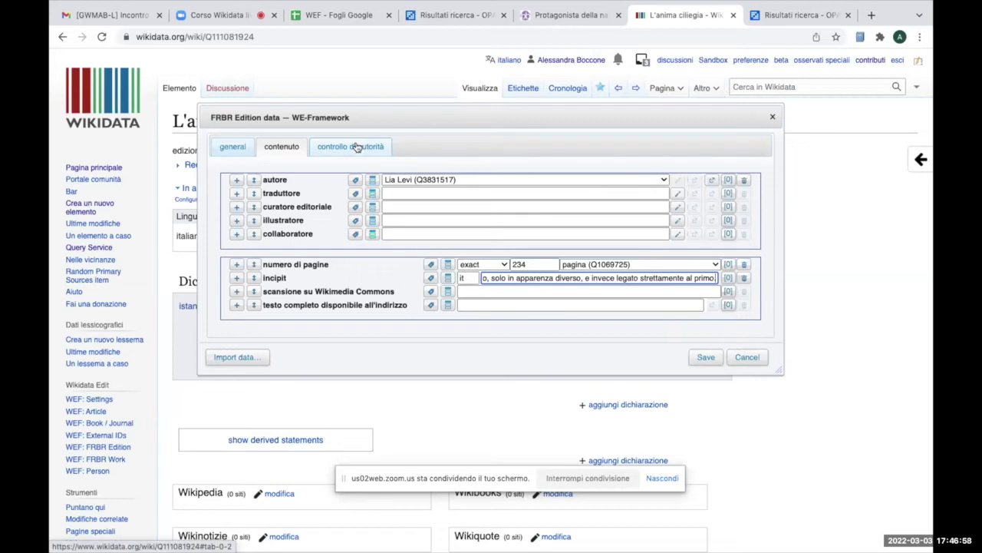
type(".")
Set the identificativo SBN di un'edizione to LIG0320577, taken from the OPAC SBN record, and check its link
left_click(357, 147)
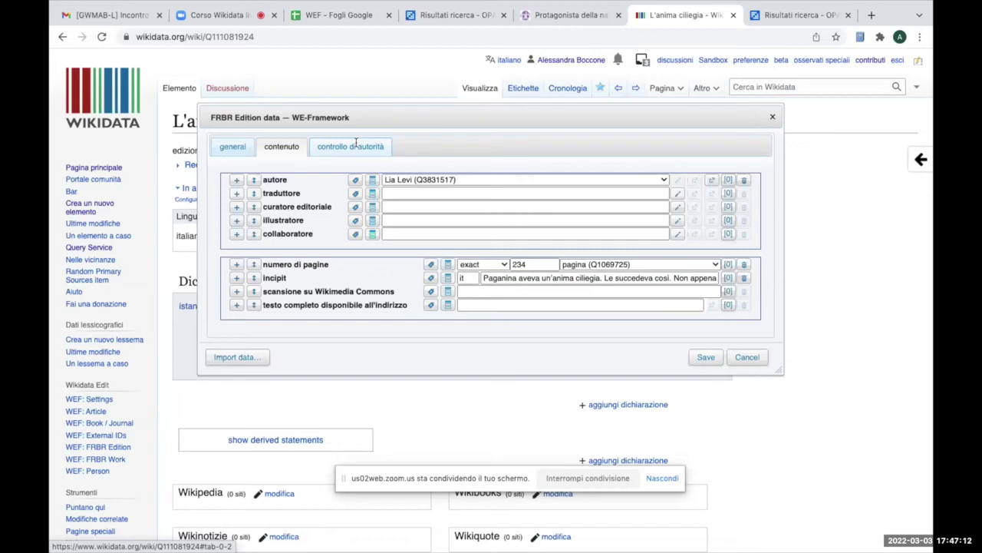
left_click(356, 143)
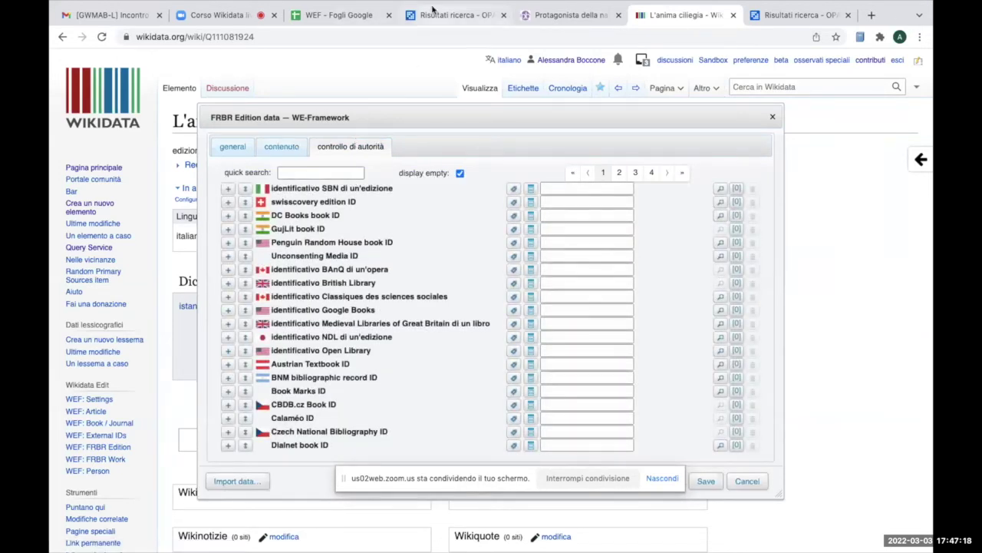
left_click(453, 15)
left_click_drag(254, 457, 310, 458)
key("ctrl+c")
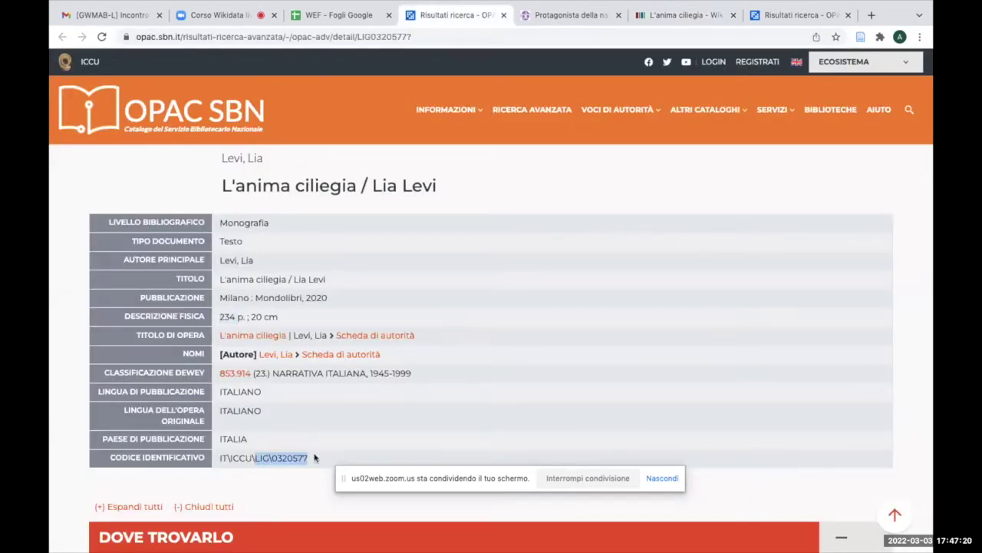
left_click(680, 15)
key("ctrl+v")
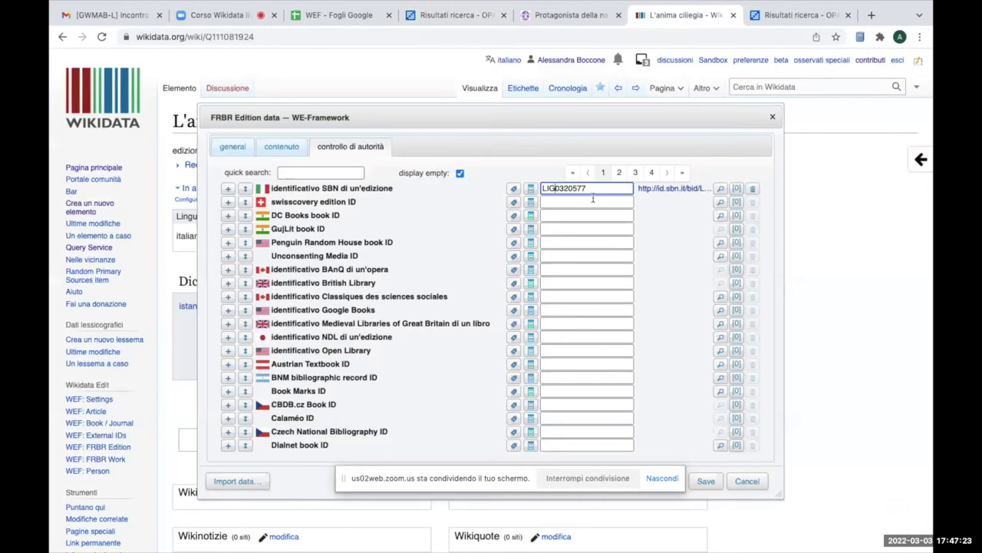
left_click(678, 192)
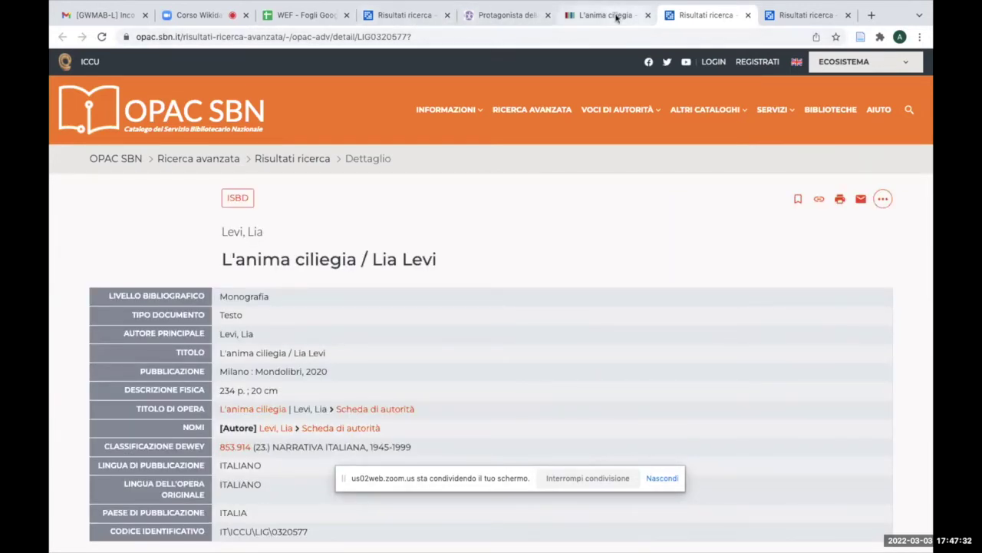
left_click(616, 17)
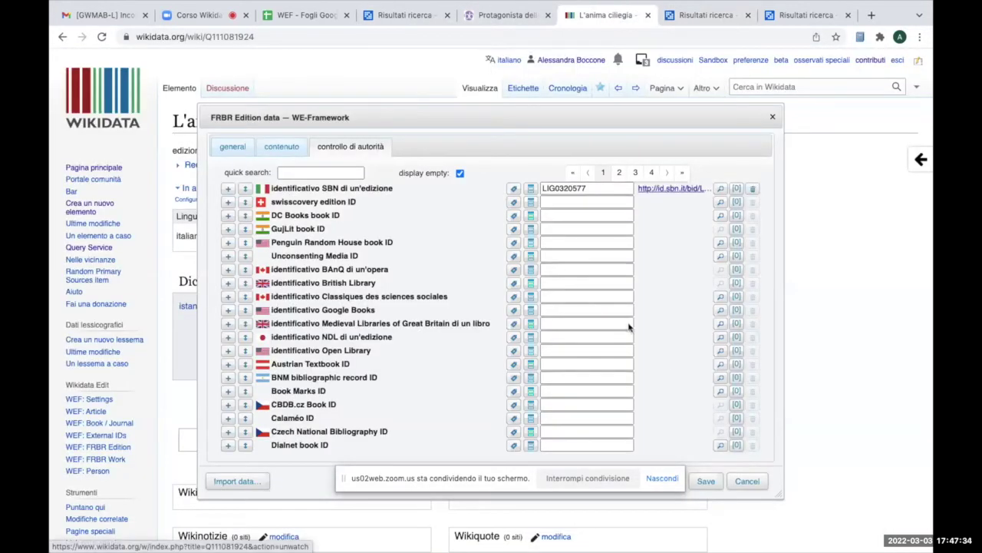
left_click(299, 17)
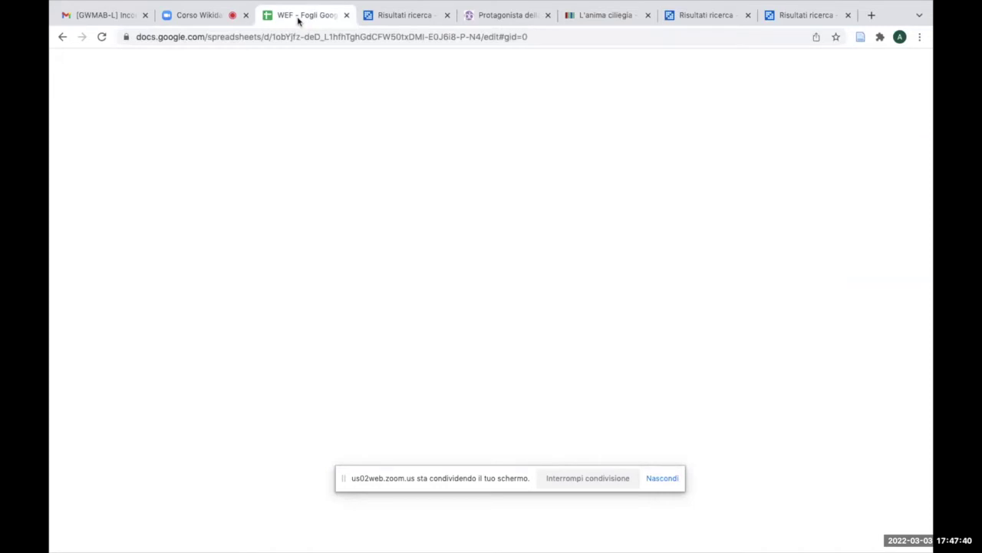
left_click(369, 301)
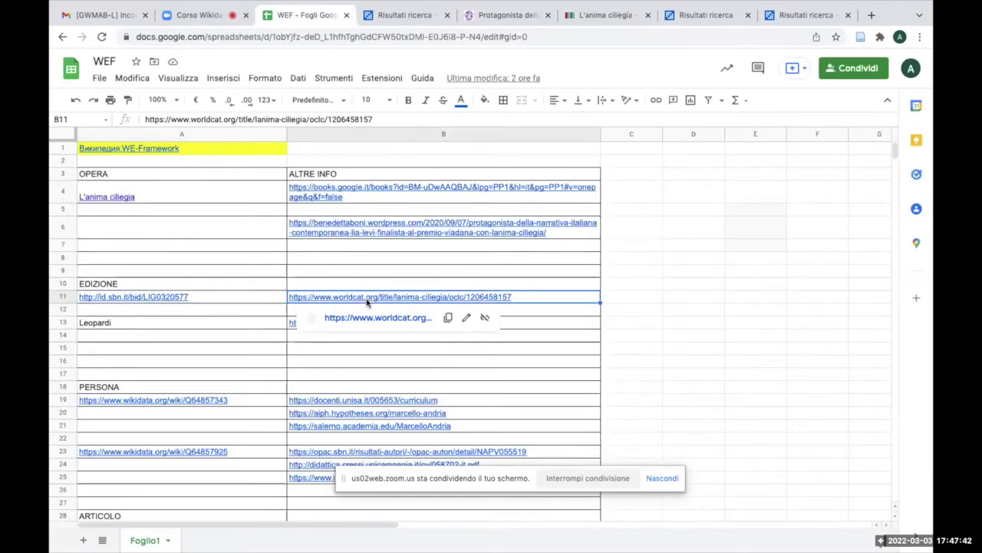
left_click(407, 319)
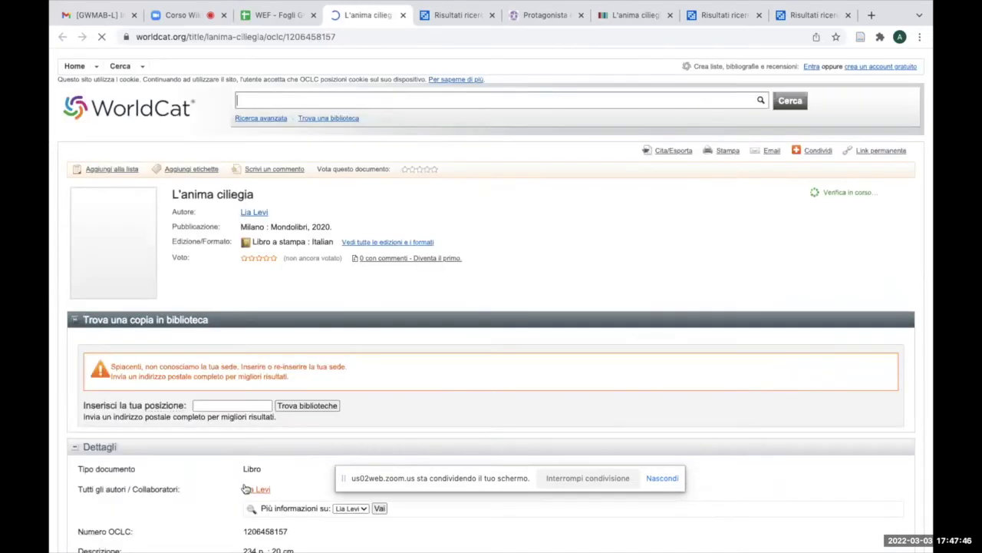
left_click_drag(290, 535, 240, 534)
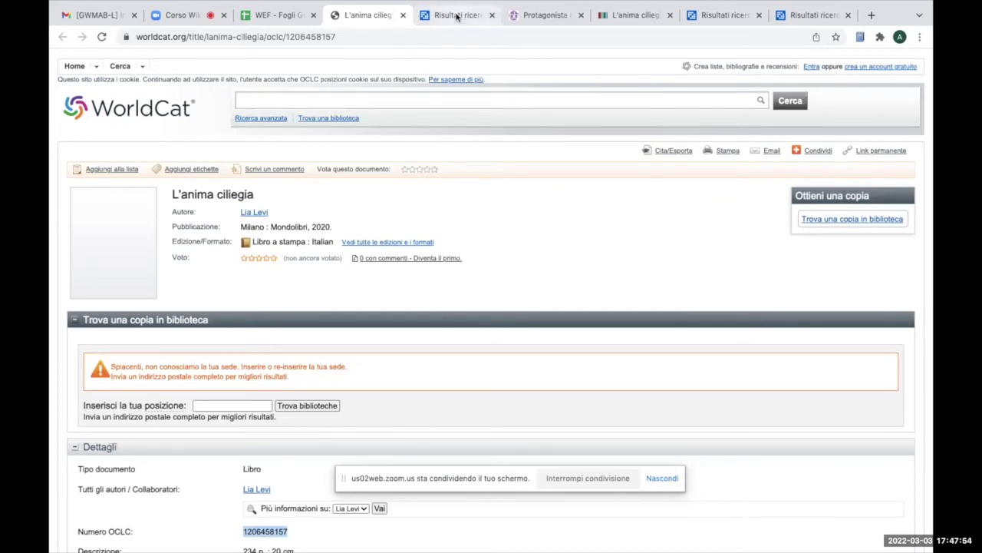
left_click(458, 16)
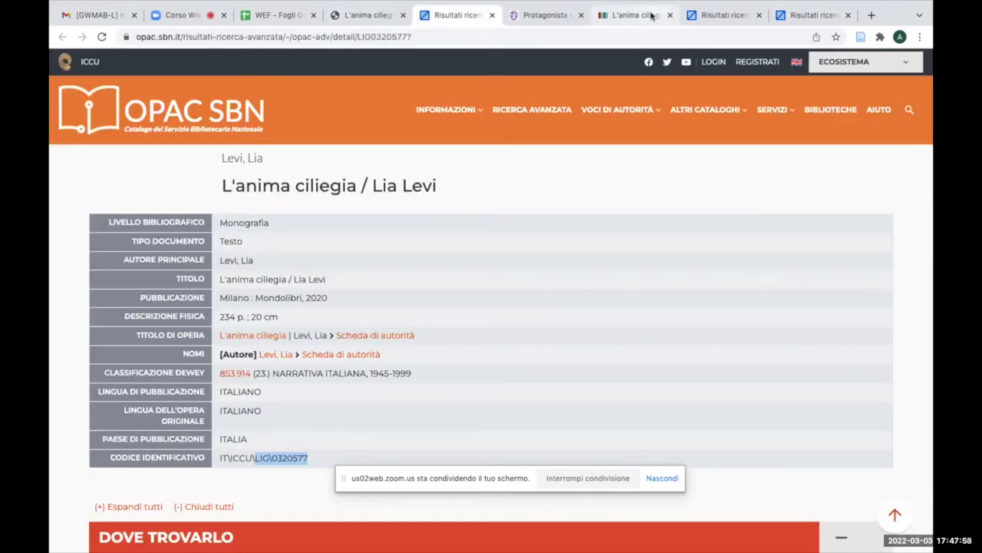
left_click(651, 15)
type("ocl")
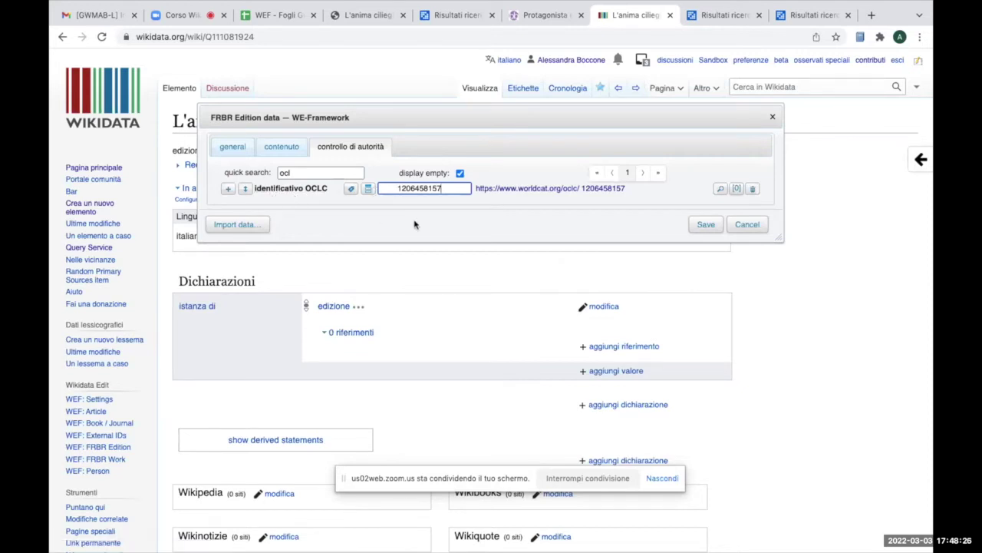
left_click(702, 226)
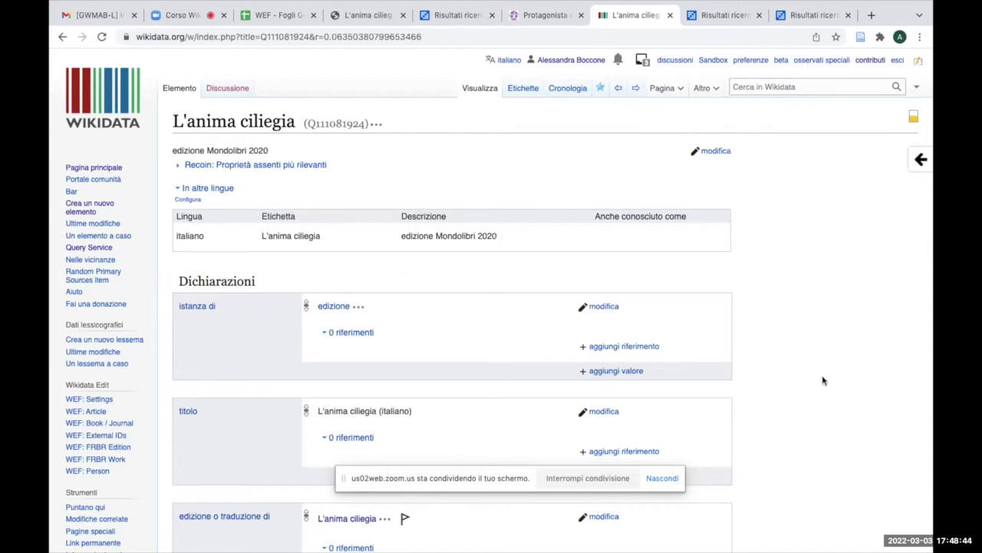
Review the edition item's saved statements and identifiers, and read the suggestion flagged on edizione o traduzione di
scroll(822, 380, "down", 4)
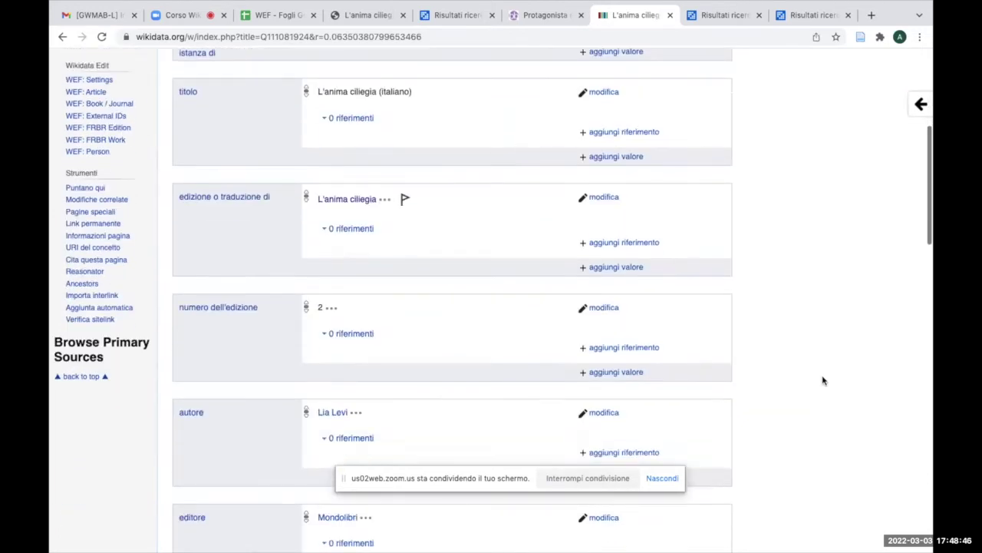
scroll(823, 380, "down", 4)
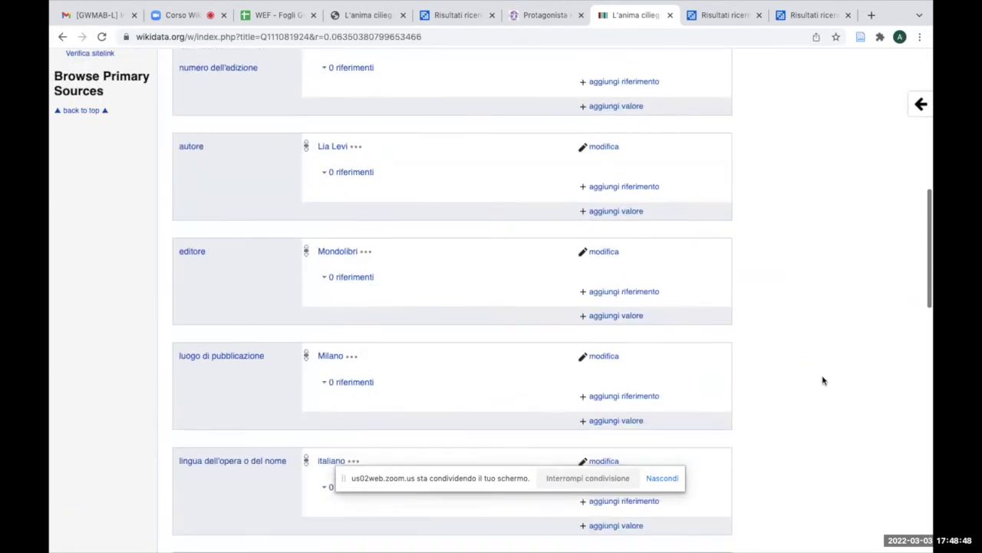
scroll(823, 381, "down", 7)
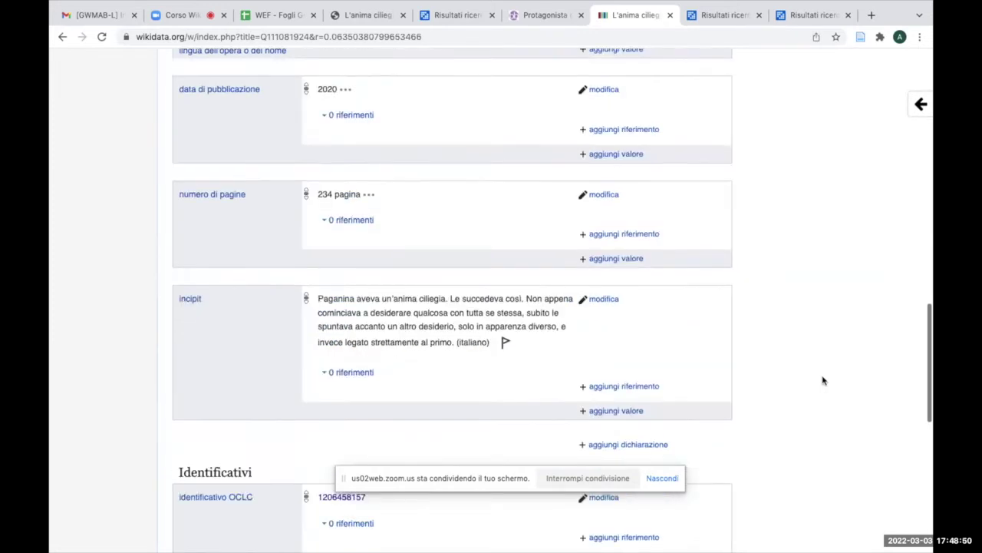
scroll(823, 380, "down", 2)
scroll(823, 381, "up", 1)
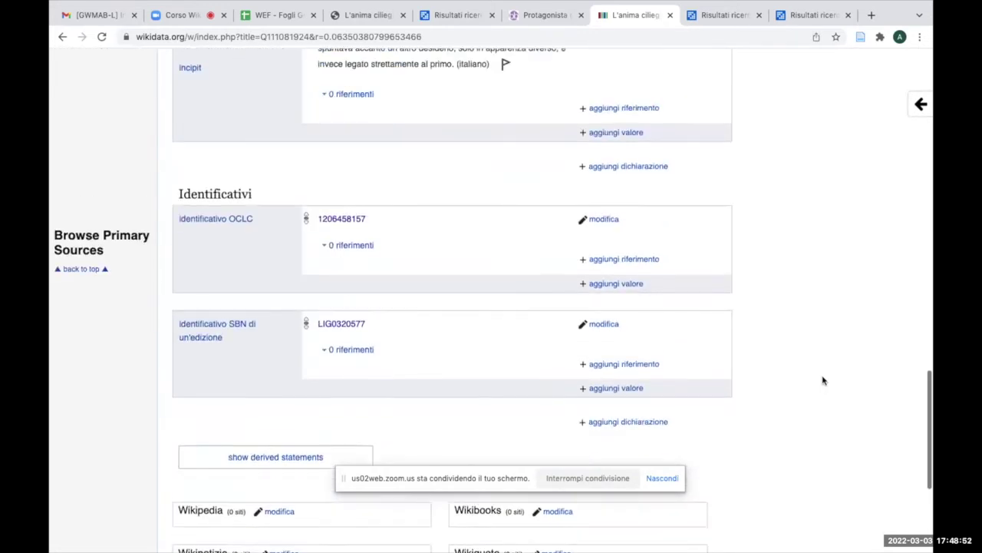
scroll(822, 381, "up", 2)
scroll(823, 381, "up", 5)
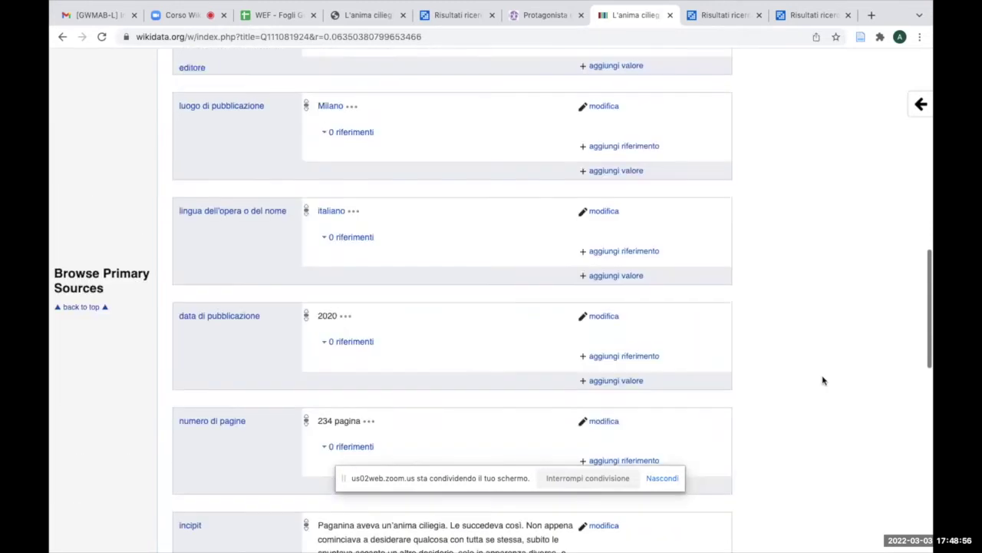
scroll(823, 381, "up", 6)
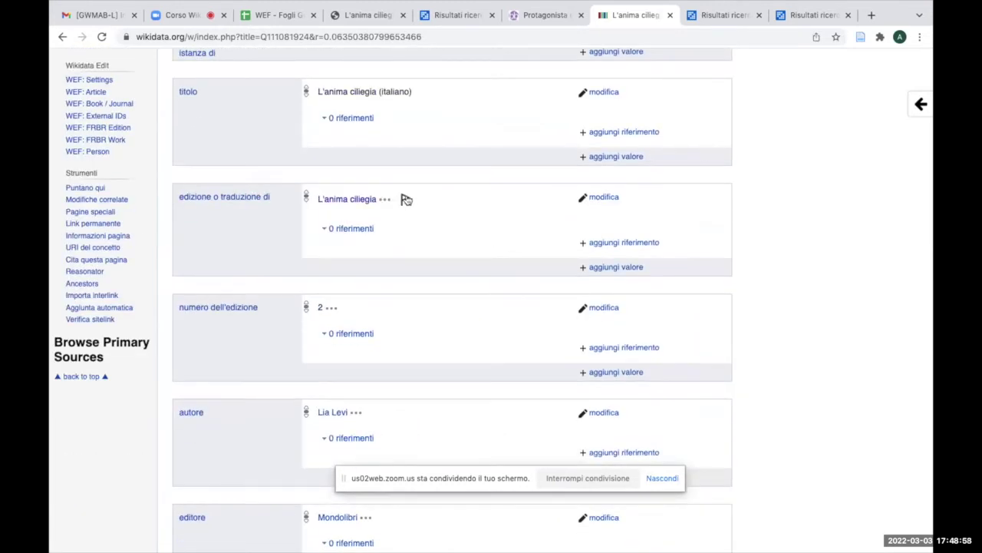
left_click(405, 199)
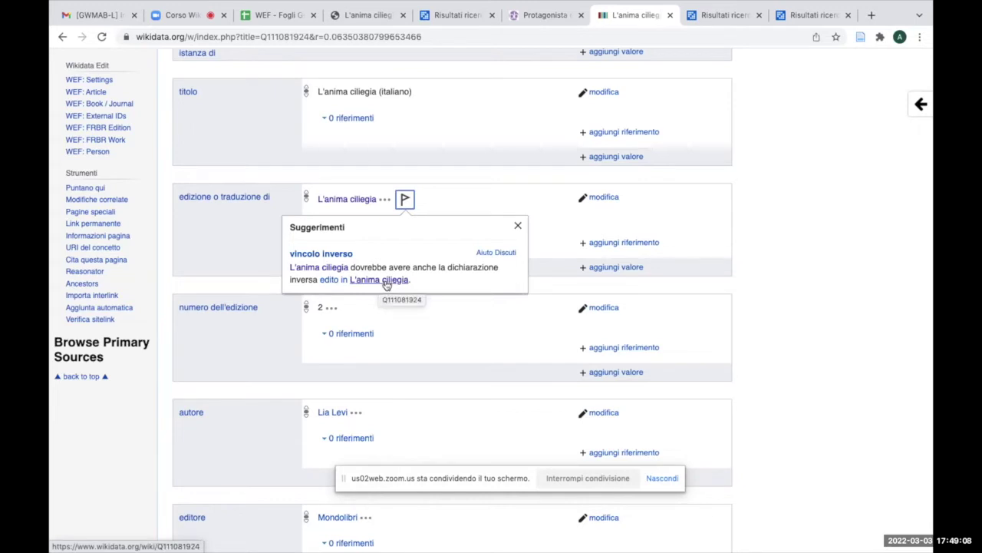
left_click(844, 278)
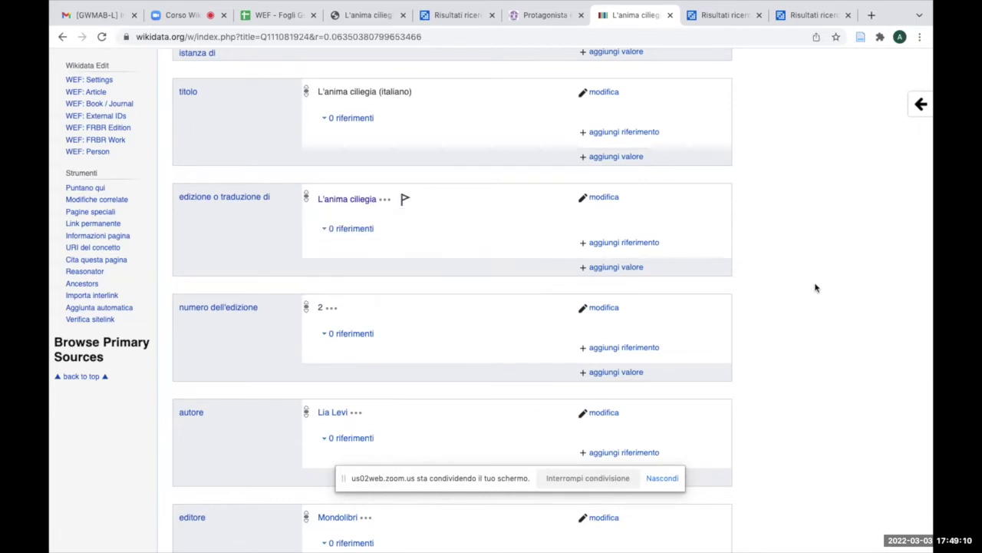
Copy the edition's item ID Q111081924 and open the work item linked under edizione o traduzione di
scroll(816, 288, "up", 1)
scroll(816, 288, "up", 5)
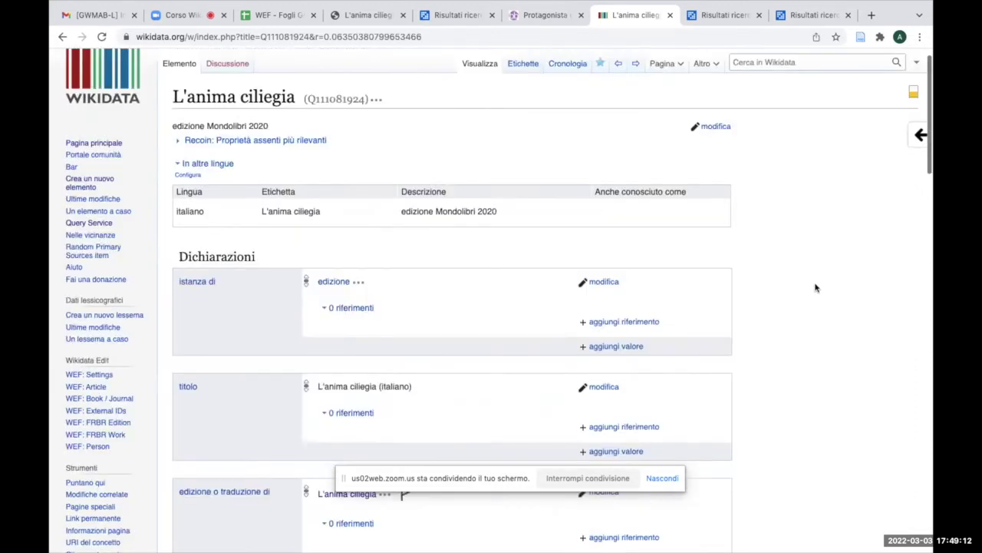
left_click_drag(307, 123, 367, 123)
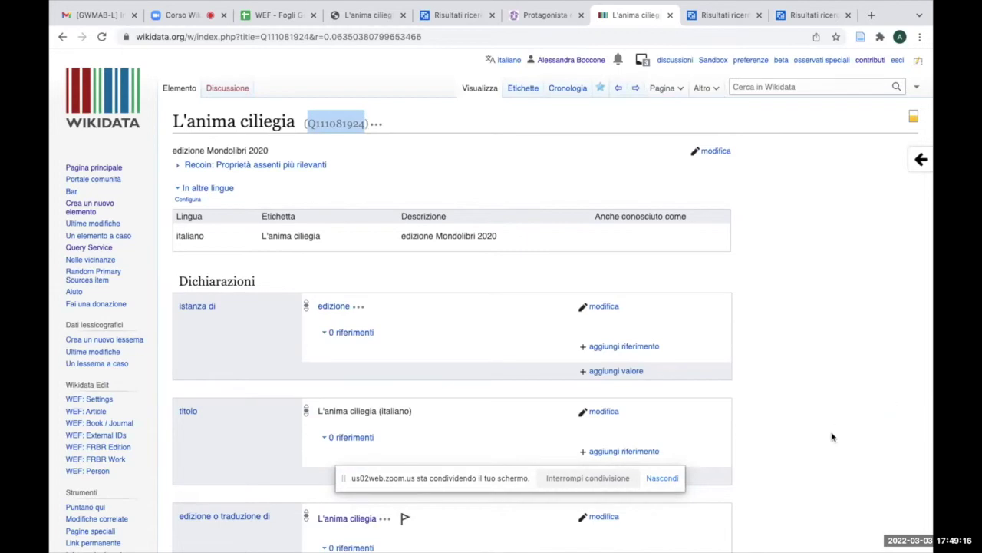
scroll(833, 436, "down", 4)
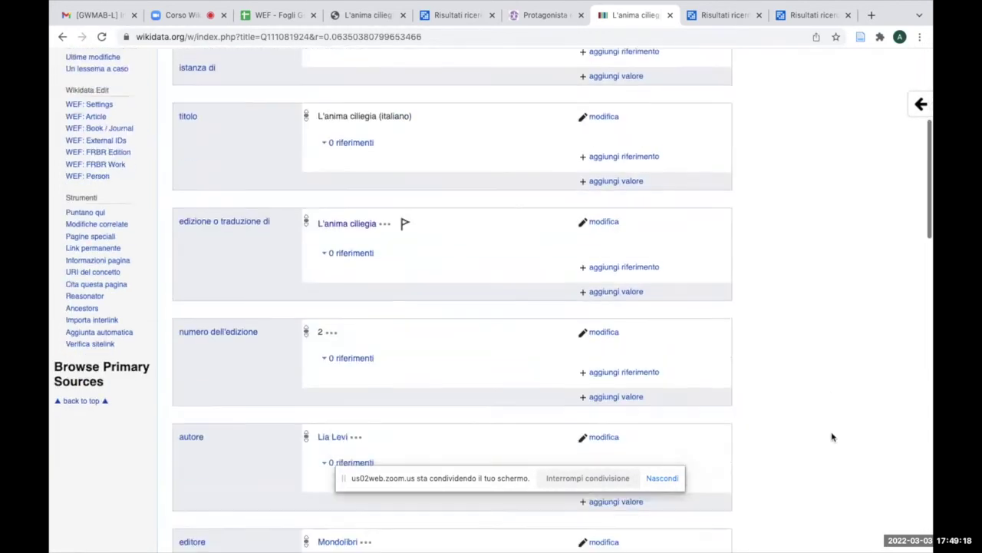
left_click(342, 225)
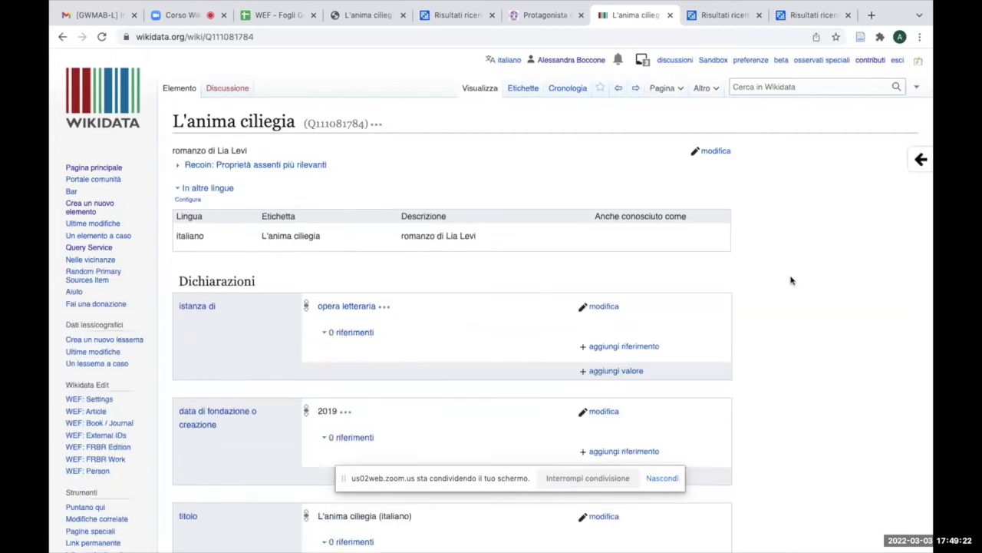
scroll(791, 280, "down", 5)
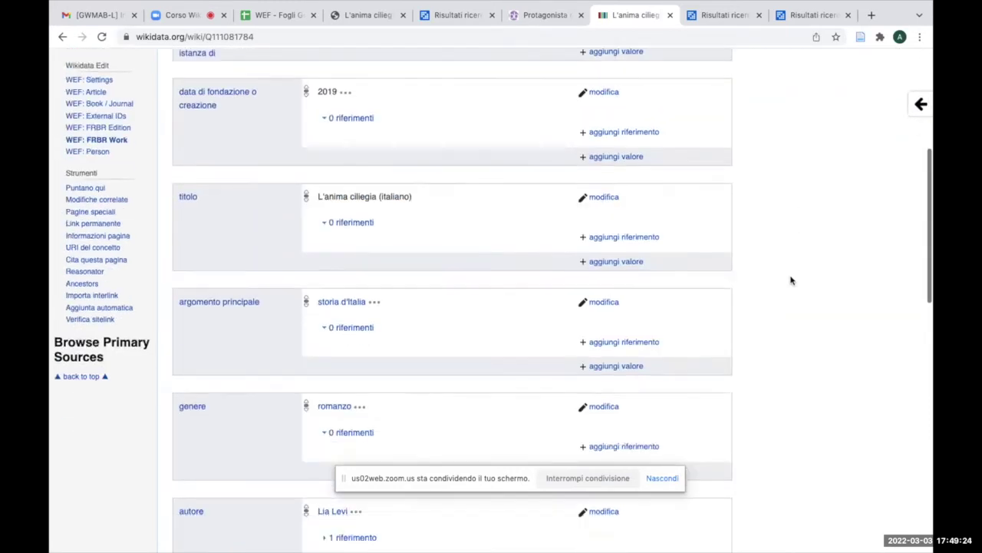
scroll(791, 280, "up", 3)
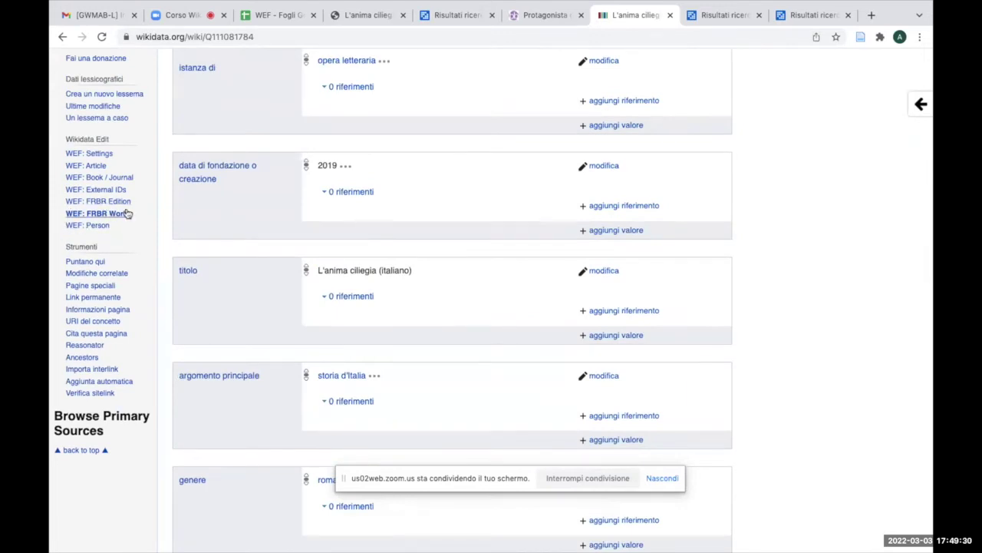
Add L'anima ciliegia, edizione Mondolibri 2020 (Q111081924), as edito in with the WEF FRBR Work form and save
left_click(96, 215)
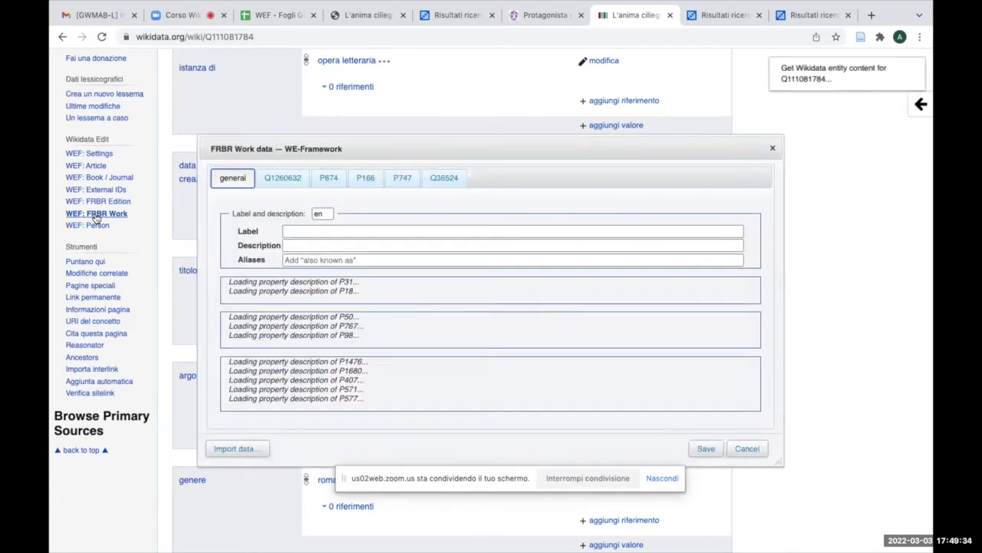
left_click(460, 177)
left_click(332, 226)
type("Q111081824")
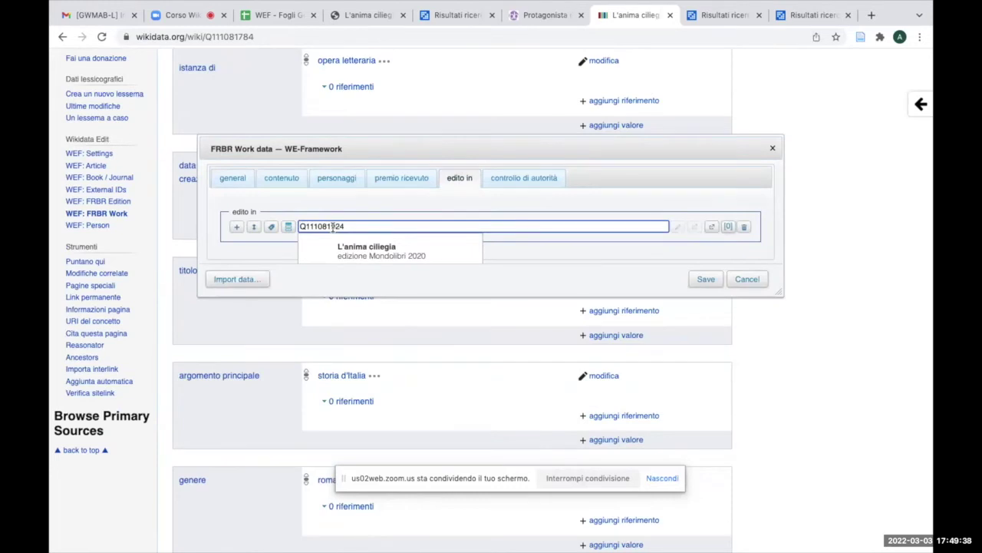
left_click(368, 254)
left_click(703, 279)
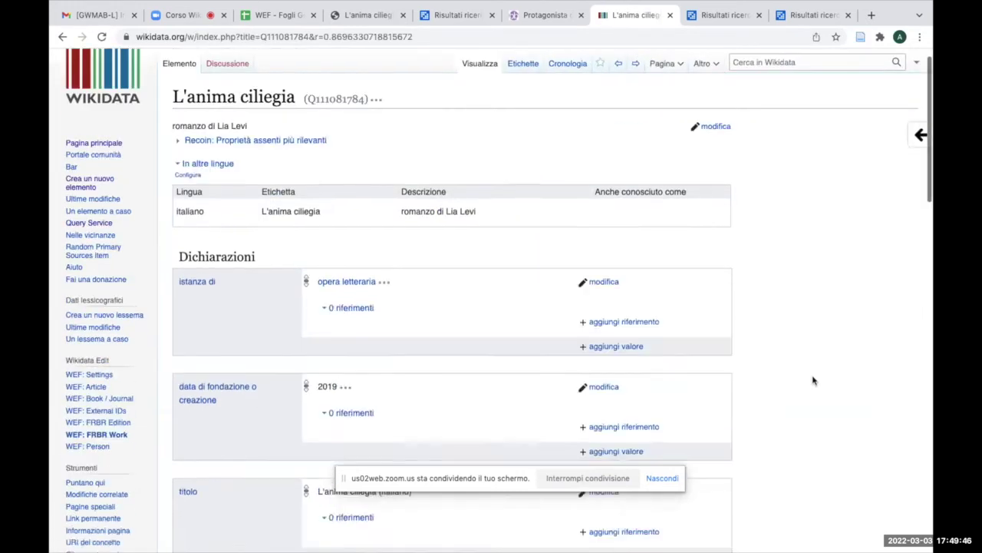
Add politica as a further argomento principale value on the L'anima ciliegia work item and publish it
scroll(817, 376, "down", 5)
scroll(813, 380, "down", 15)
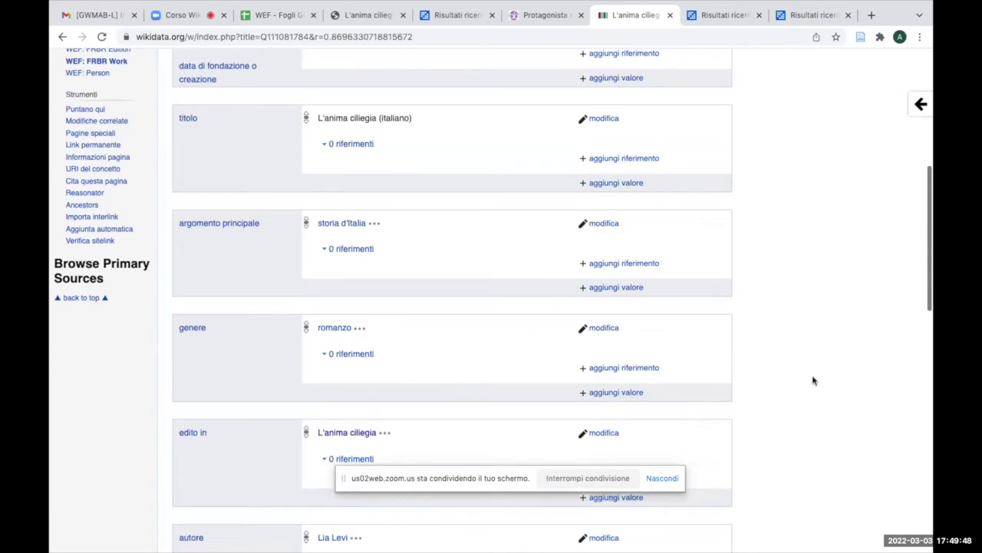
scroll(814, 381, "down", 3)
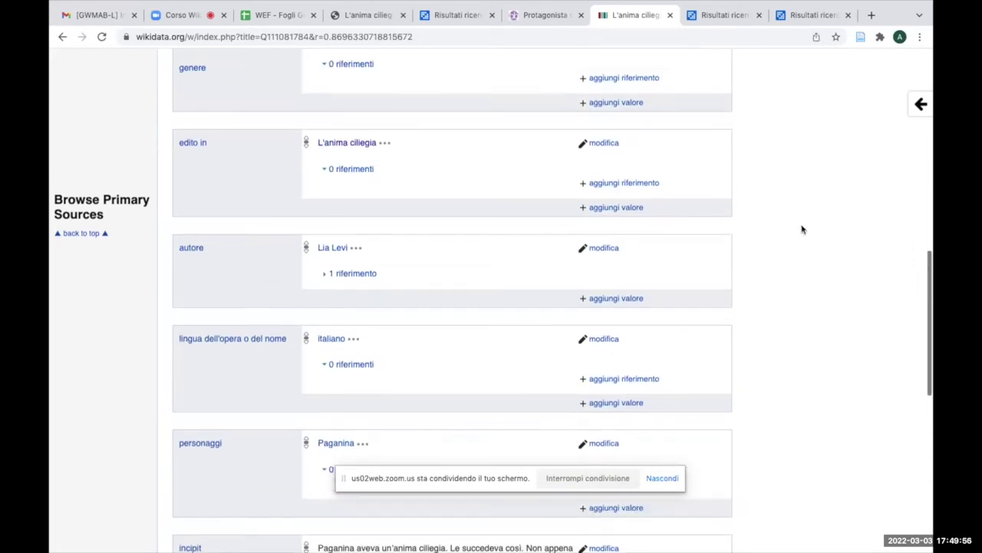
scroll(802, 229, "up", 3)
scroll(802, 229, "up", 3)
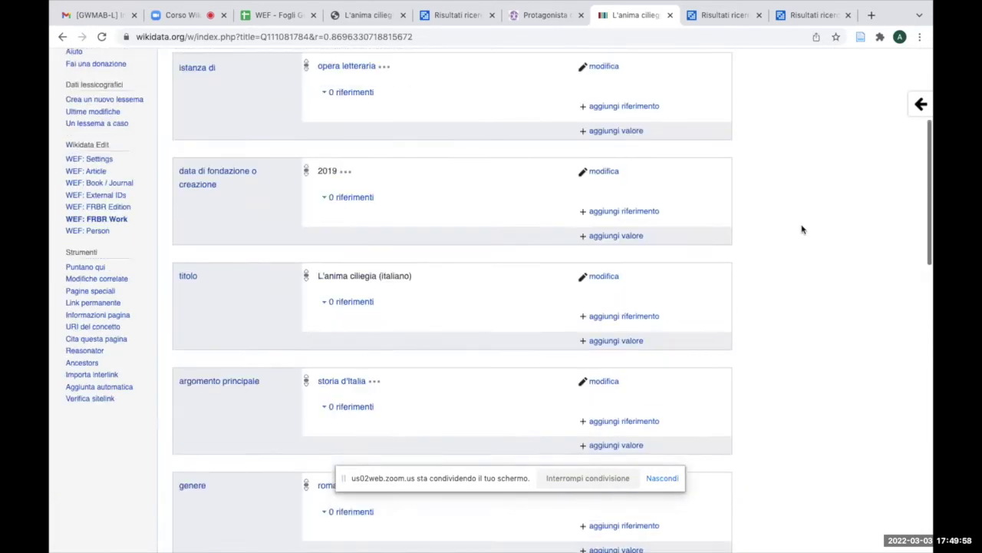
scroll(802, 229, "down", 3)
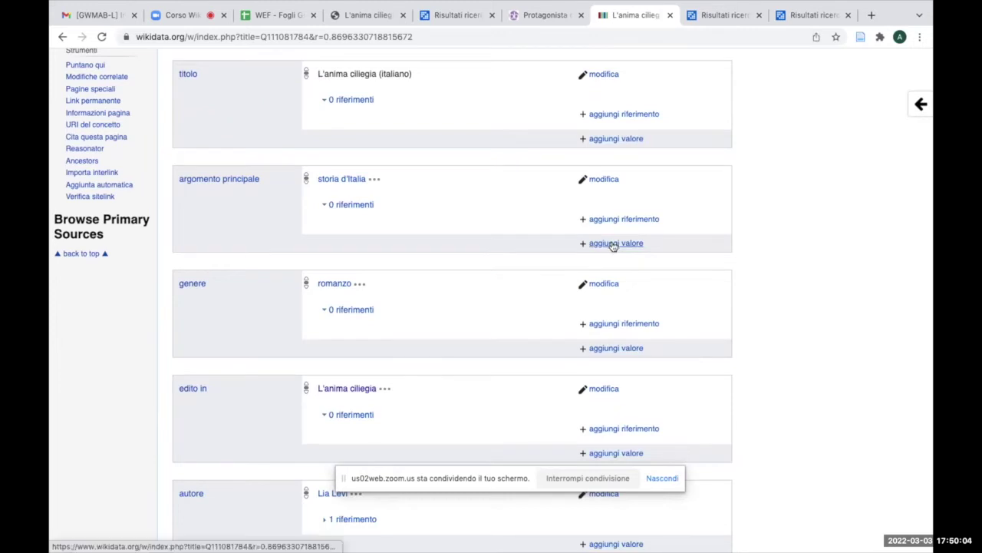
left_click(613, 244)
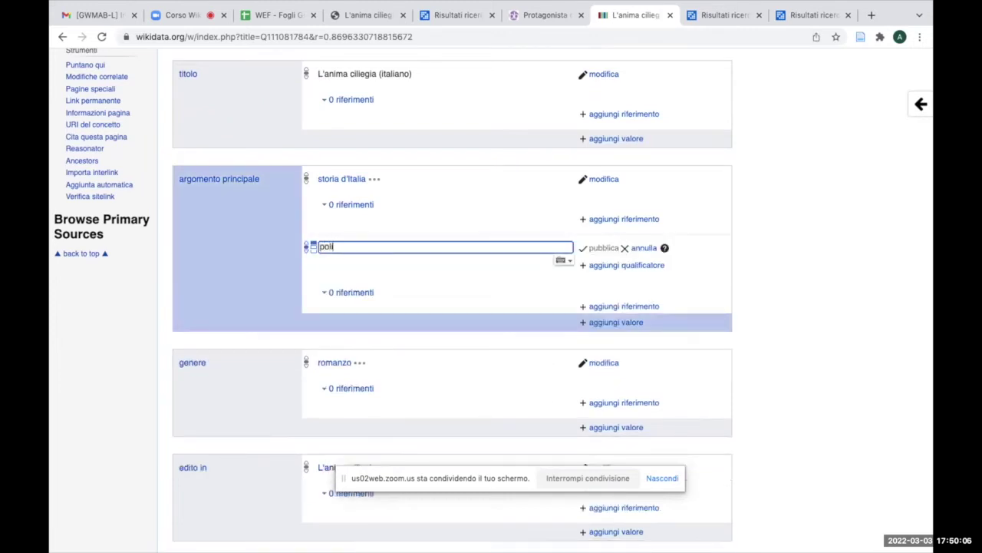
type("politica")
left_click(366, 271)
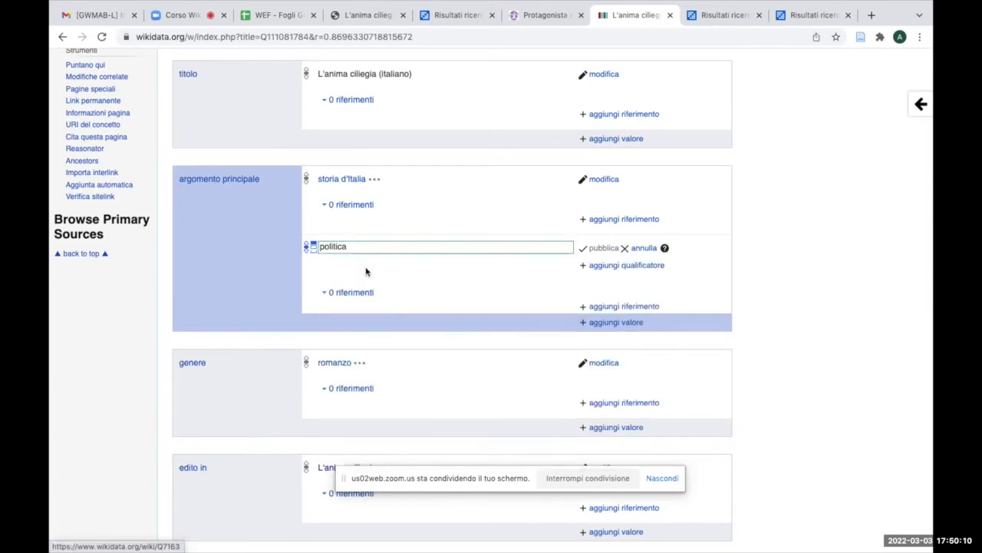
left_click(604, 248)
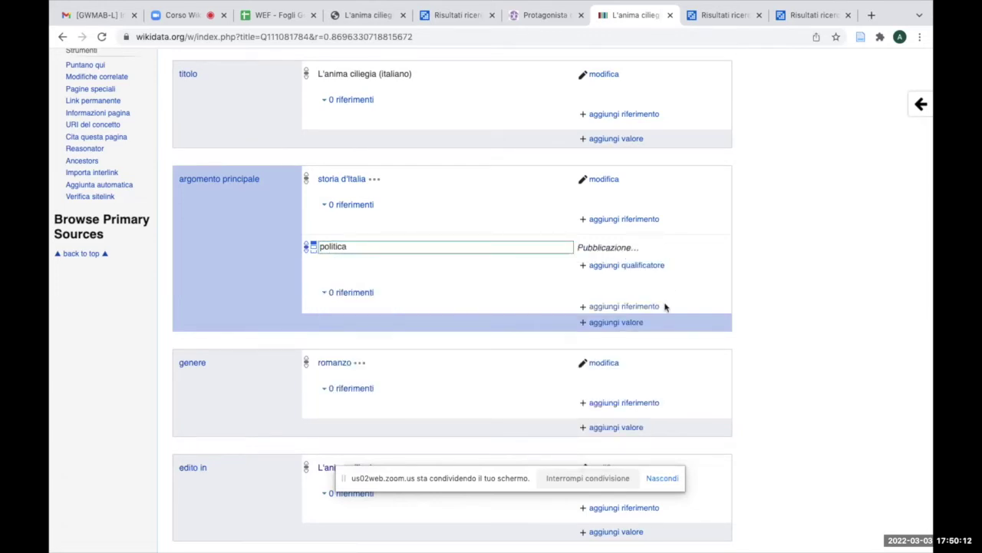
Add amore as another argomento principale value on the work item and publish it
left_click(617, 312)
type("amore")
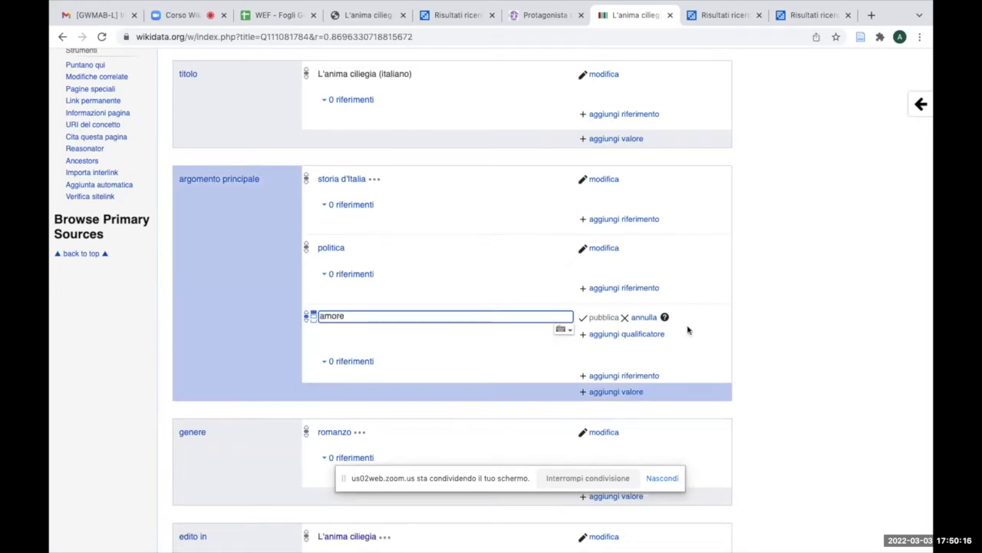
left_click(390, 338)
left_click(601, 318)
scroll(796, 364, "down", 1)
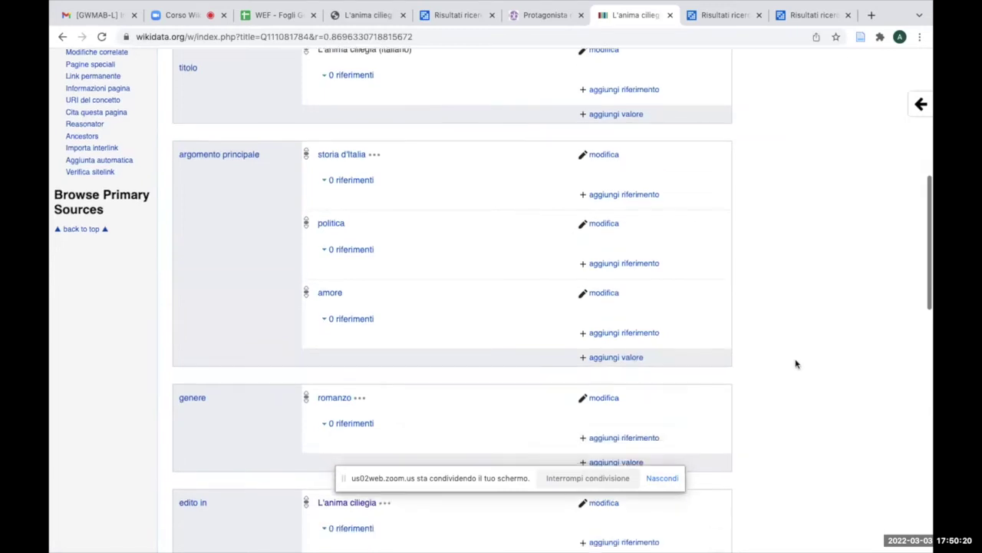
Search Wikidata by name for the person whose item is Q64857343 and open that item
scroll(796, 364, "down", 4)
scroll(796, 364, "up", 4)
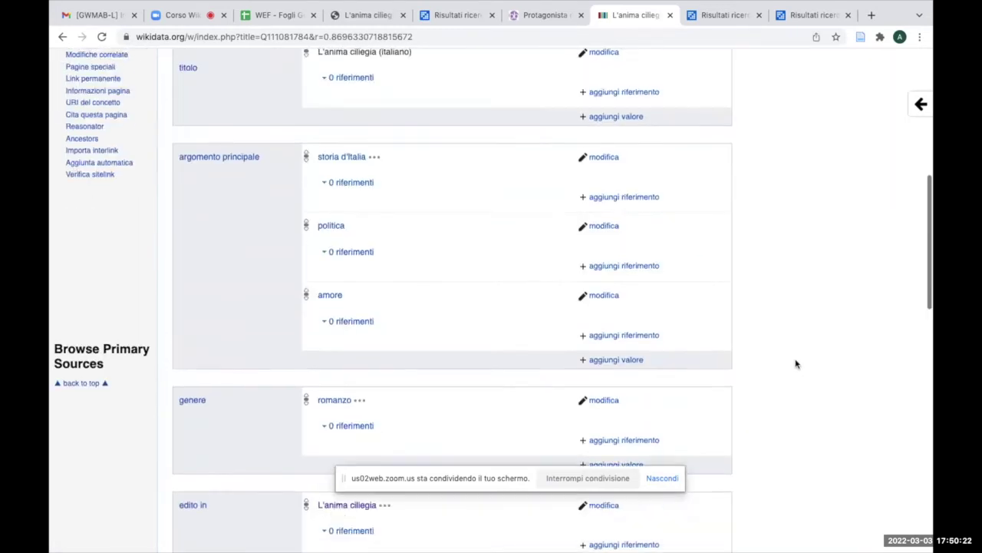
scroll(796, 363, "up", 6)
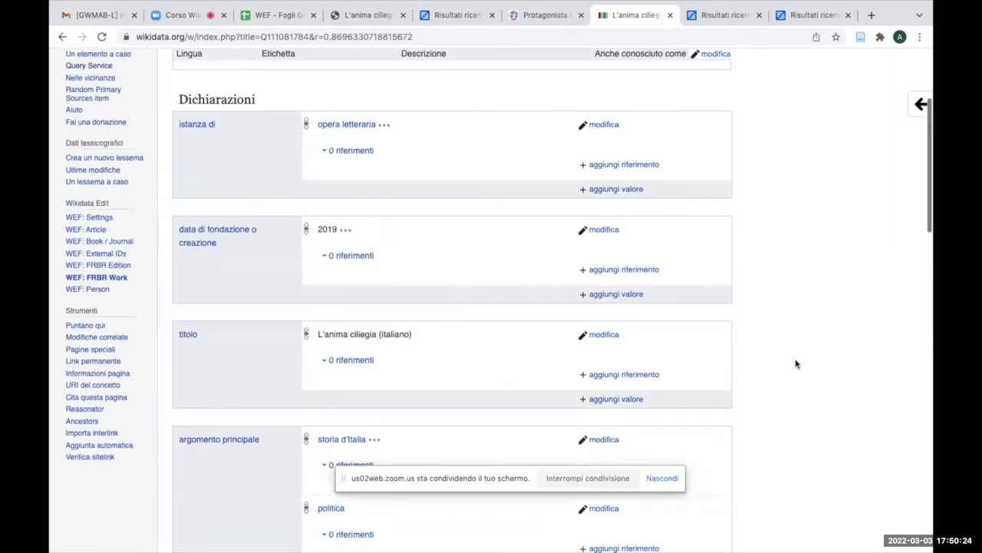
scroll(795, 364, "up", 4)
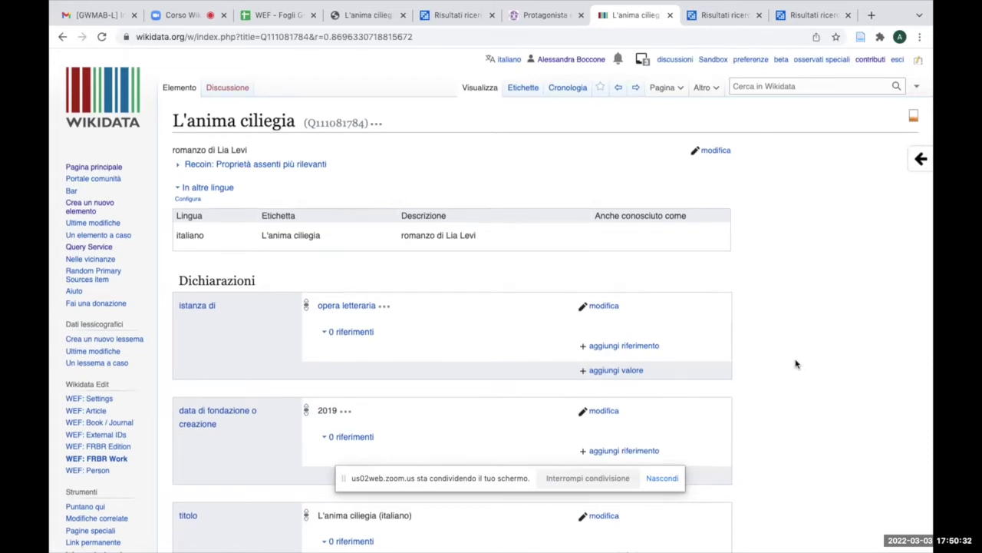
scroll(796, 364, "down", 3)
scroll(795, 364, "up", 3)
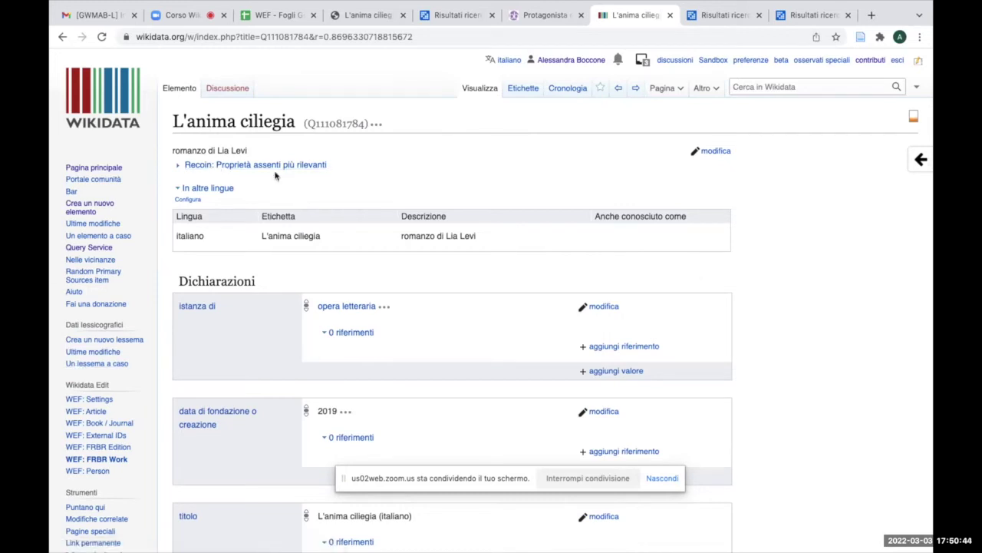
left_click(794, 86)
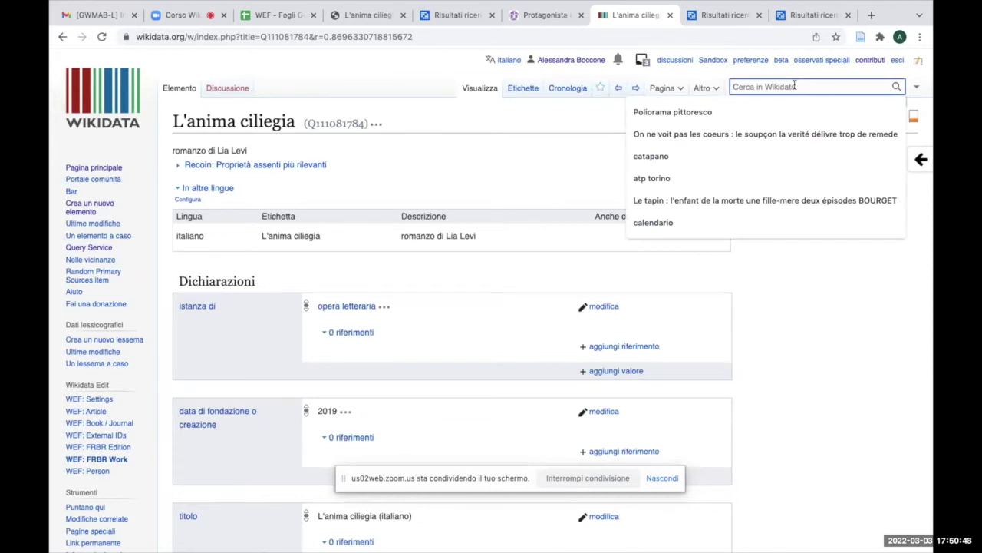
type("Ma")
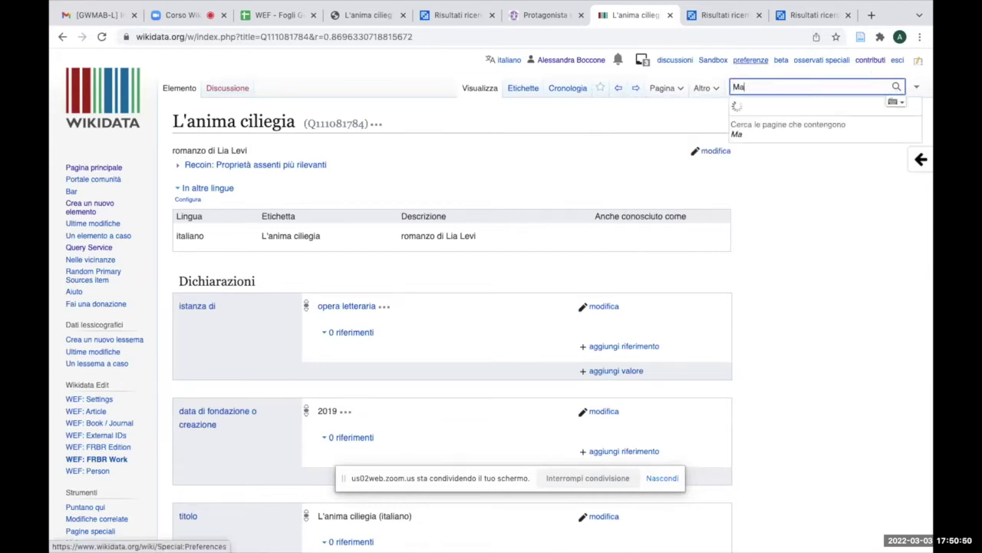
type("rcello Andria")
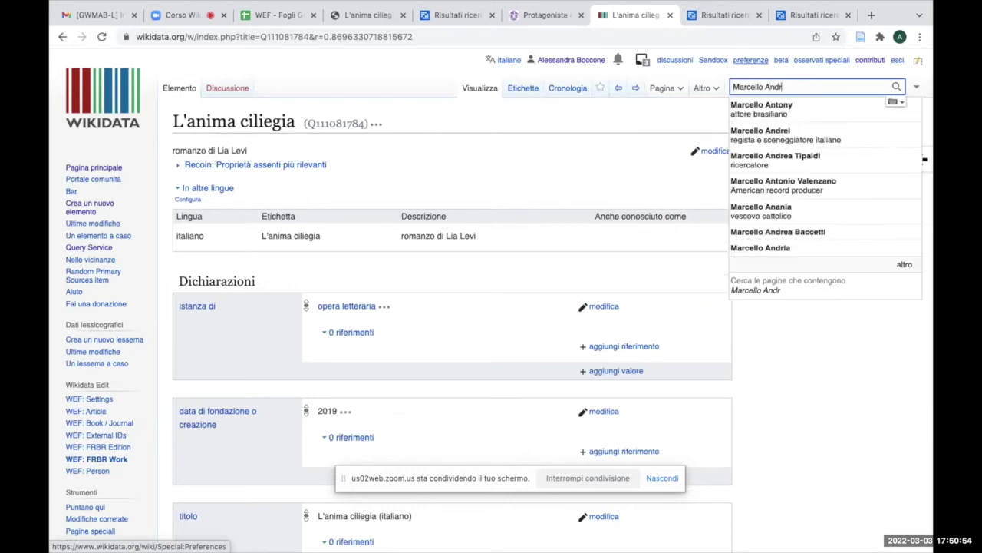
left_click(781, 105)
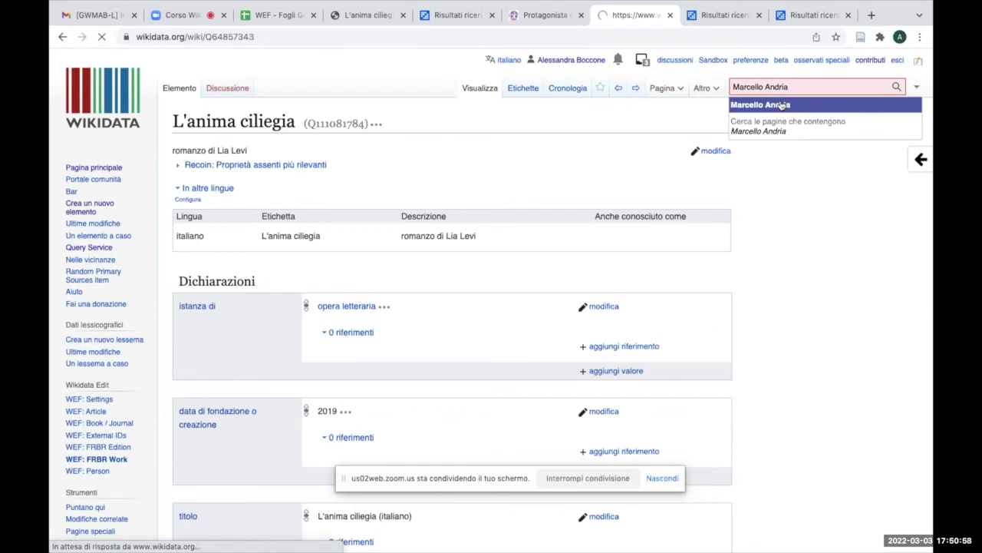
Close the leftover L'anima ciliegia, search results and Protagonista pages, keeping the WEF sheet and the person's item open
left_click(402, 16)
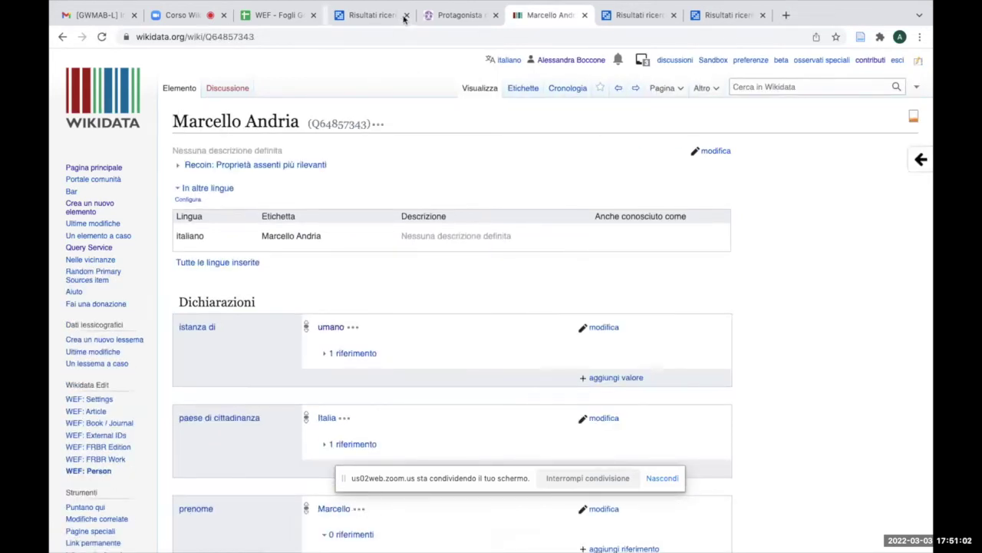
left_click(406, 16)
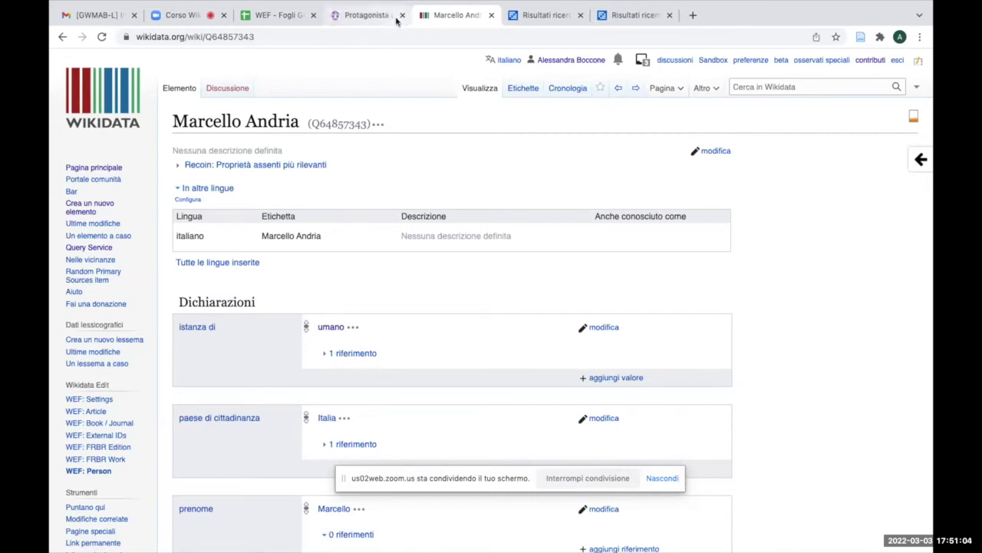
left_click(402, 15)
left_click(491, 15)
left_click(491, 15)
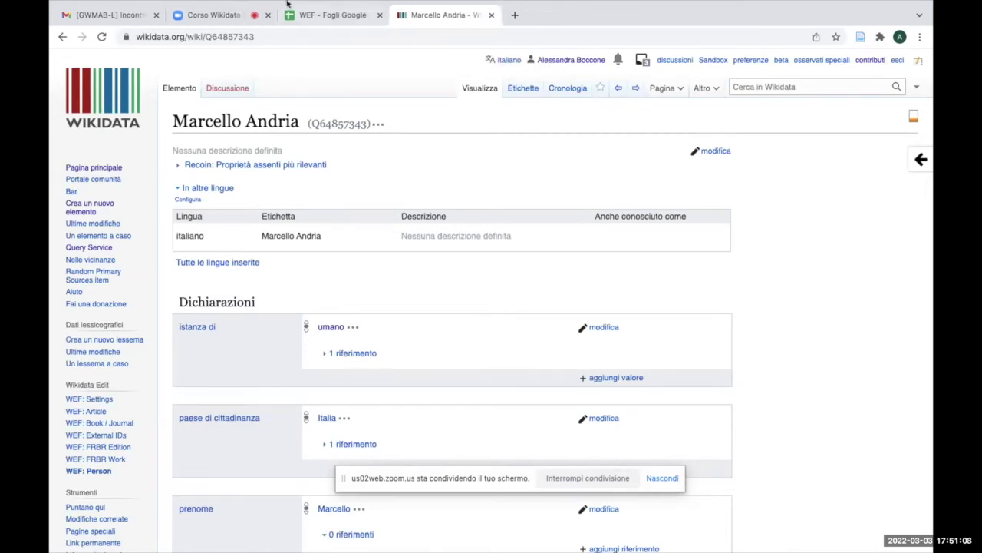
Open the person's three sources linked under PERSONA in the WEF sheet: the docenti.unisa.it curriculum, the AIPH Hypotheses page and the Academia.edu profile
left_click(322, 17)
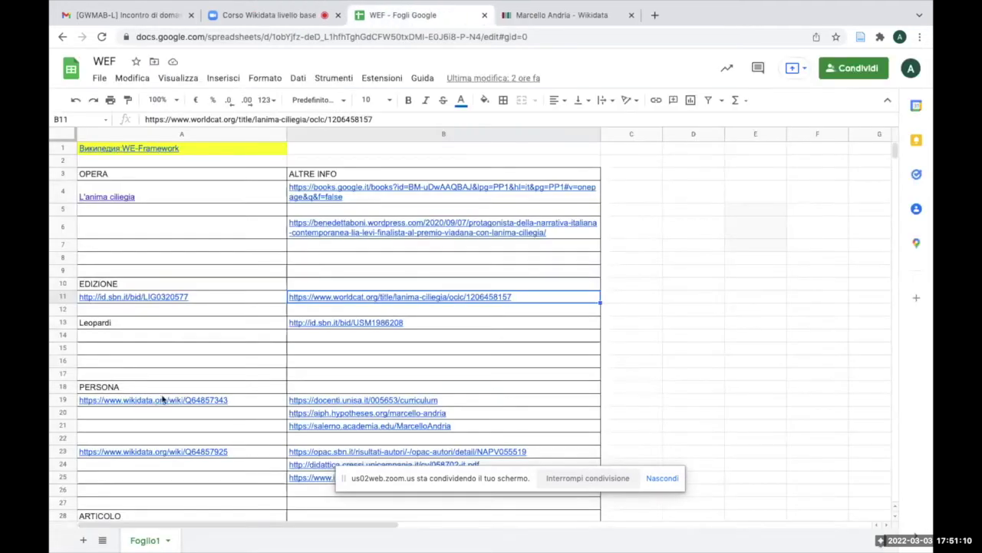
left_click(342, 401)
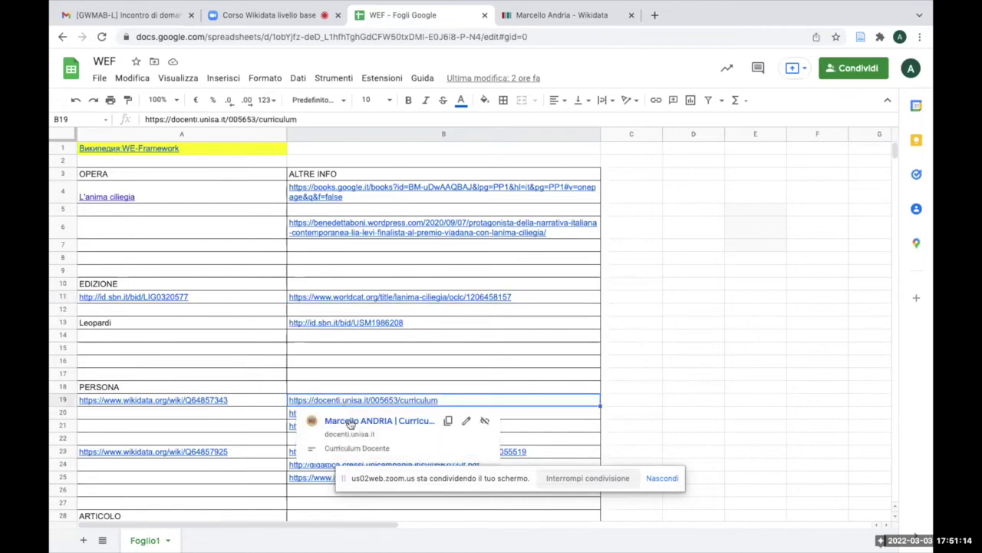
left_click(387, 420)
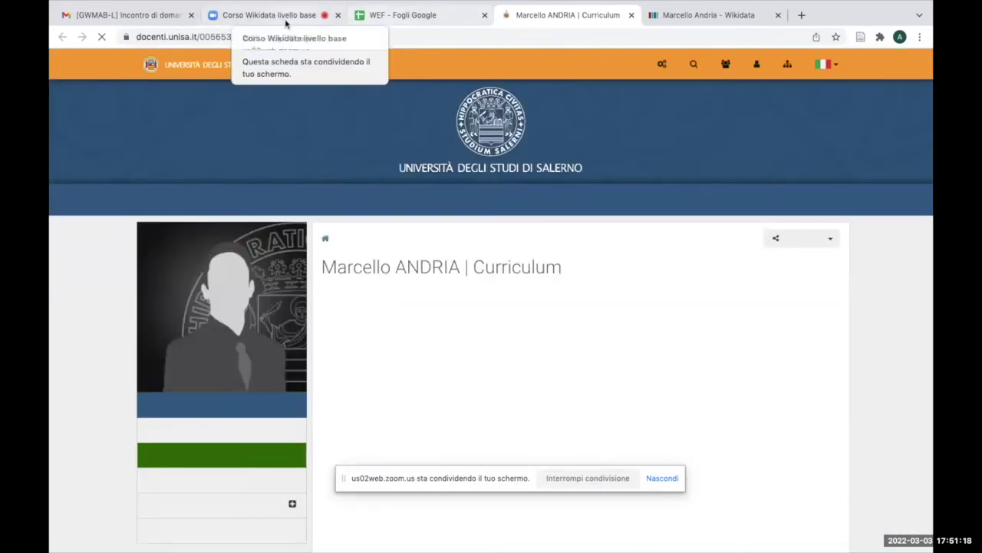
left_click(395, 15)
left_click(364, 416)
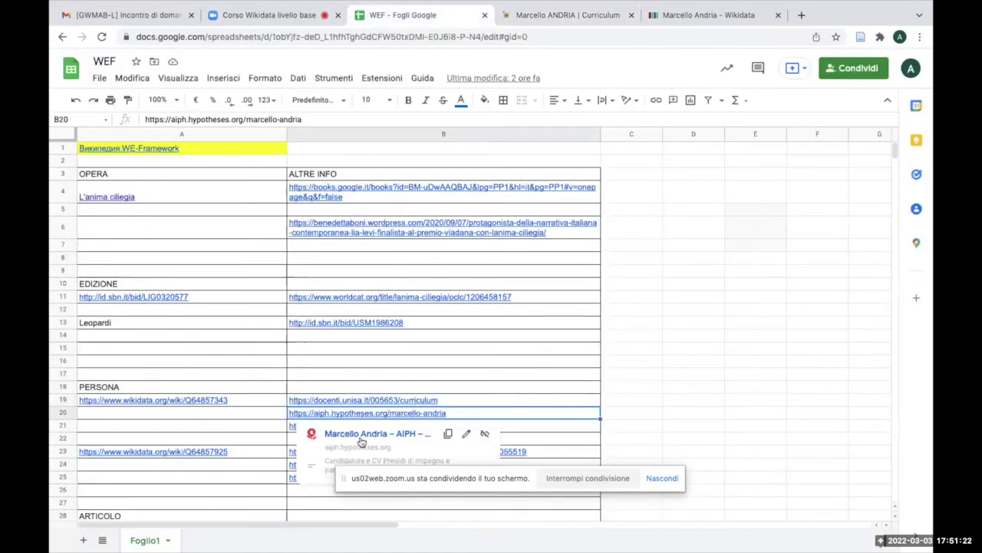
left_click(361, 435)
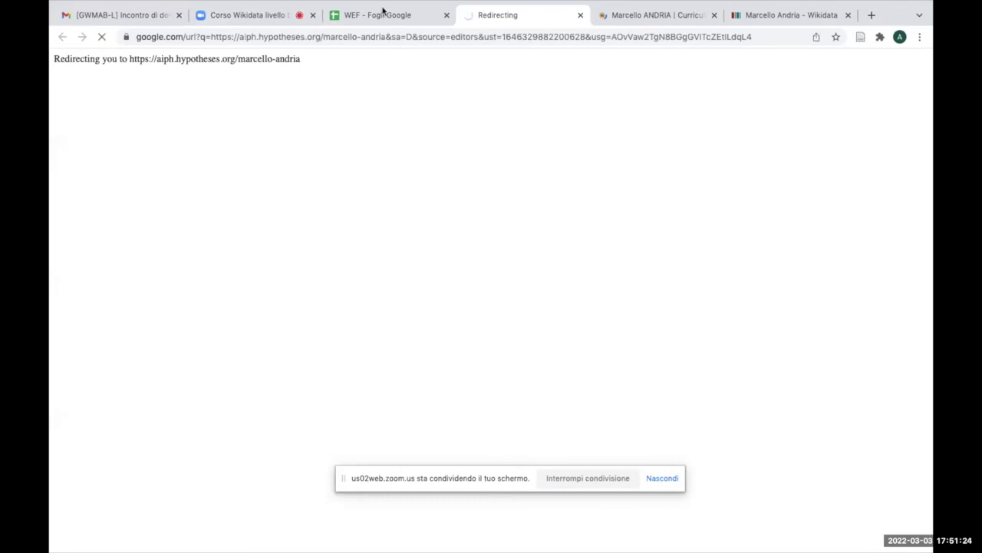
left_click(366, 15)
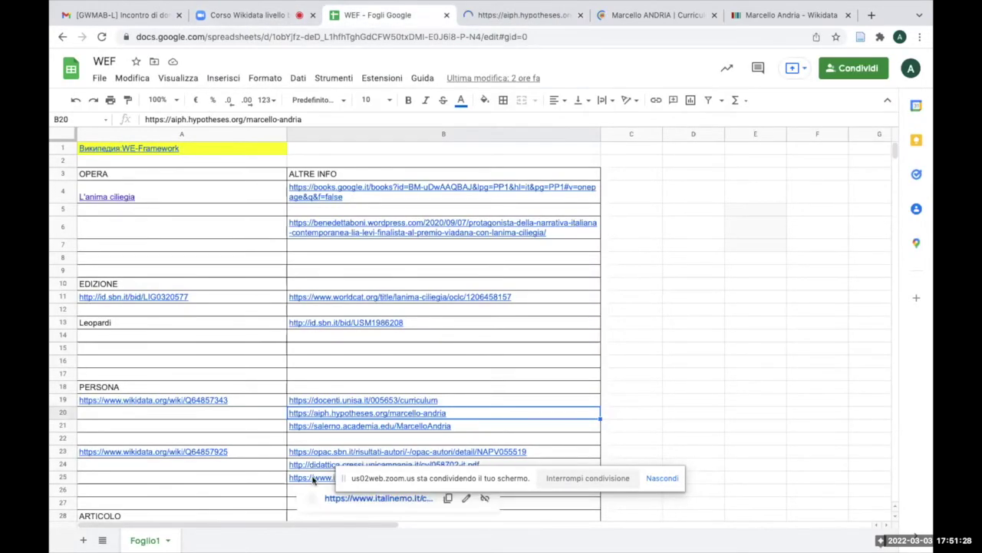
left_click(347, 426)
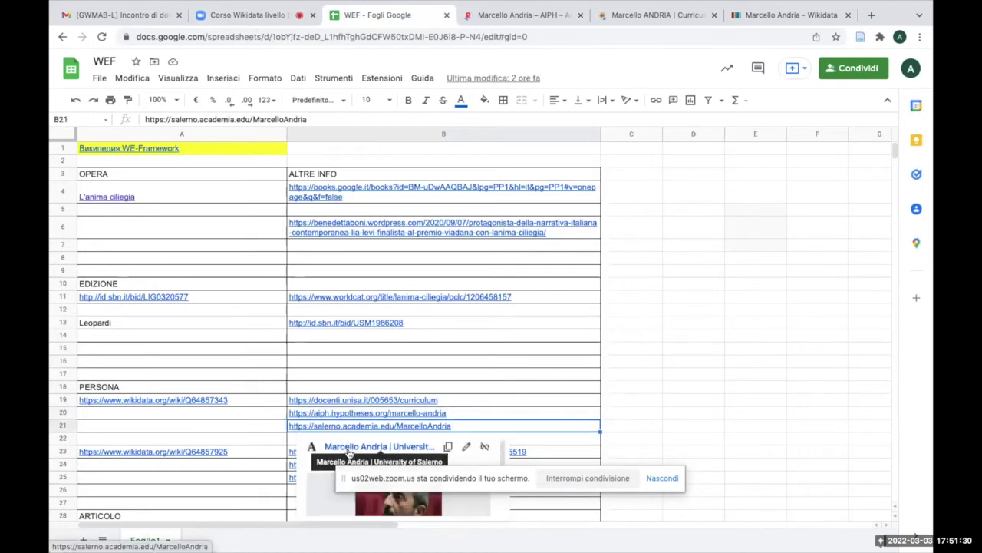
left_click(346, 448)
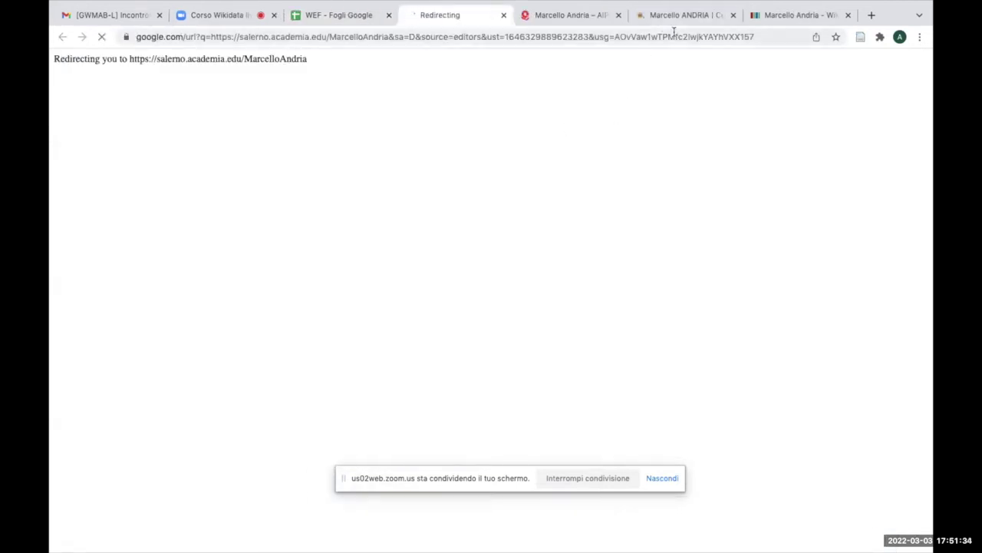
Open the WEF Person form on the Q64857343 item and set the label and description language to it (italiano)
left_click(784, 15)
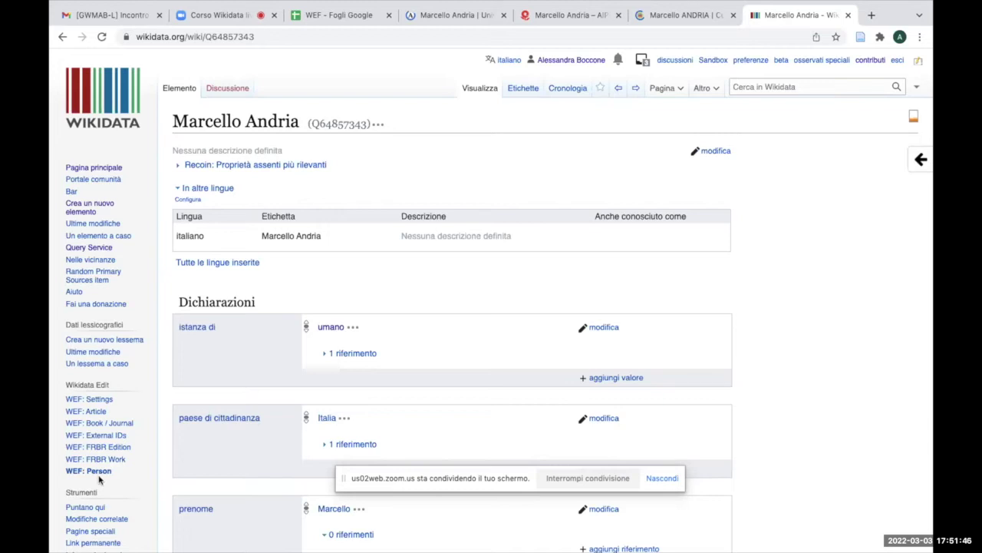
left_click(104, 474)
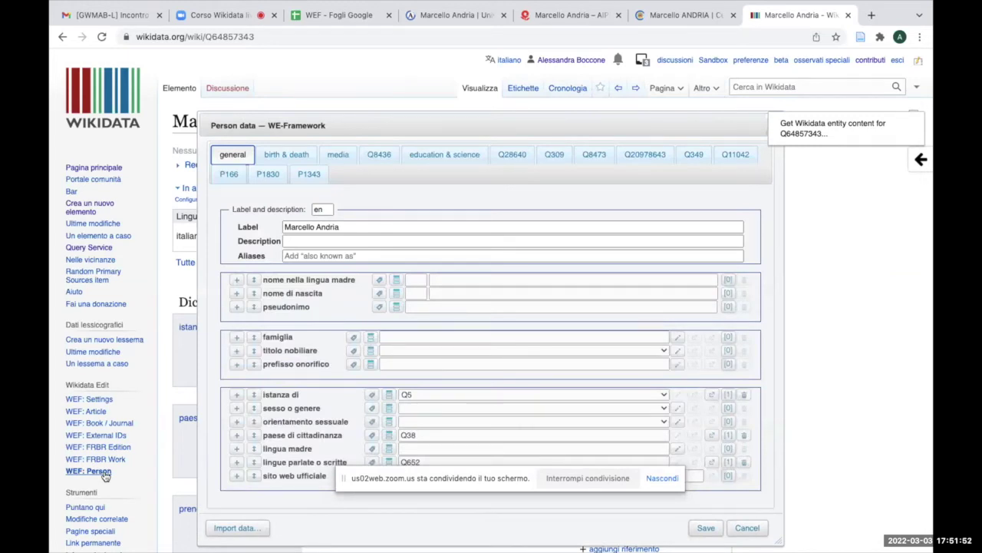
left_click(323, 208)
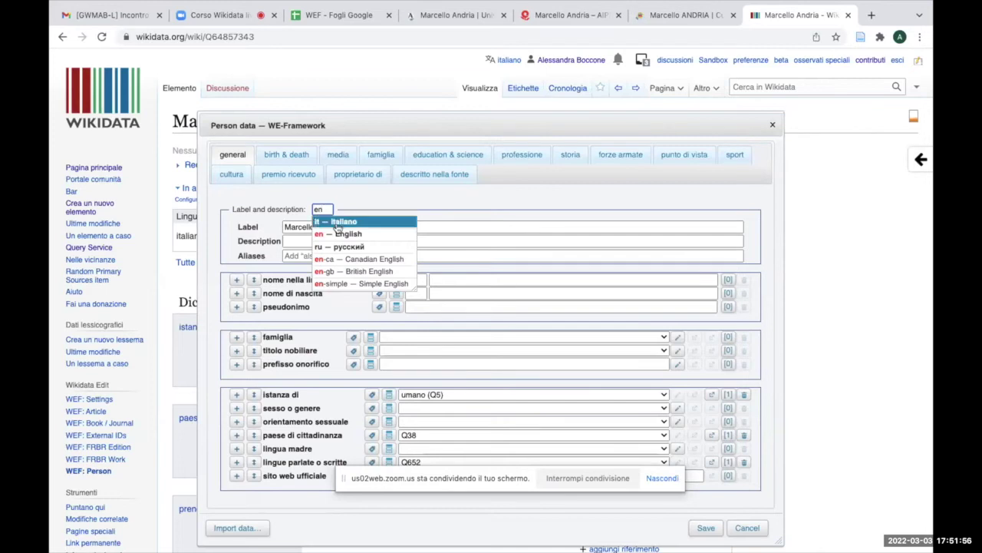
left_click(335, 221)
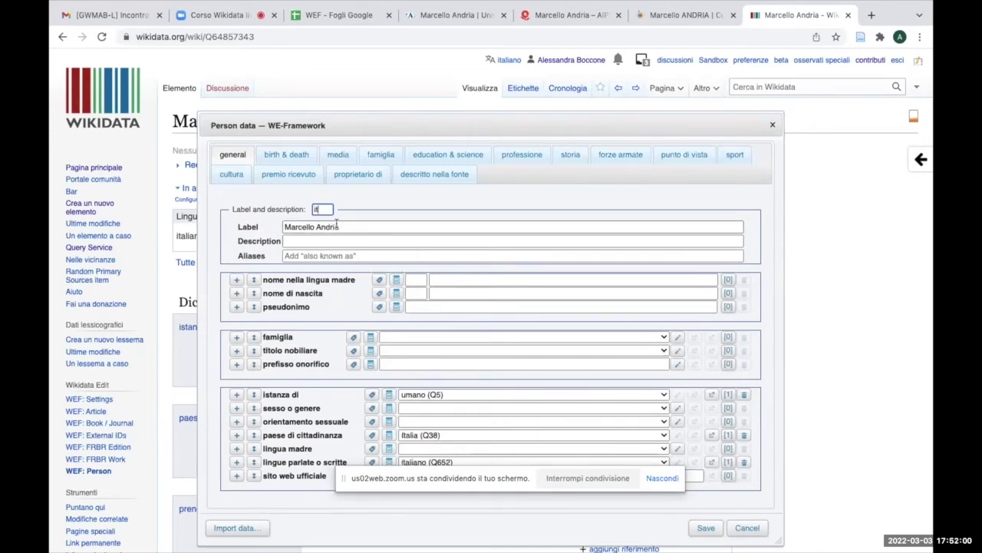
Check the AIPH Hypotheses, Academia.edu and docenti.unisa.it pages for the person's biographical details
left_click(572, 15)
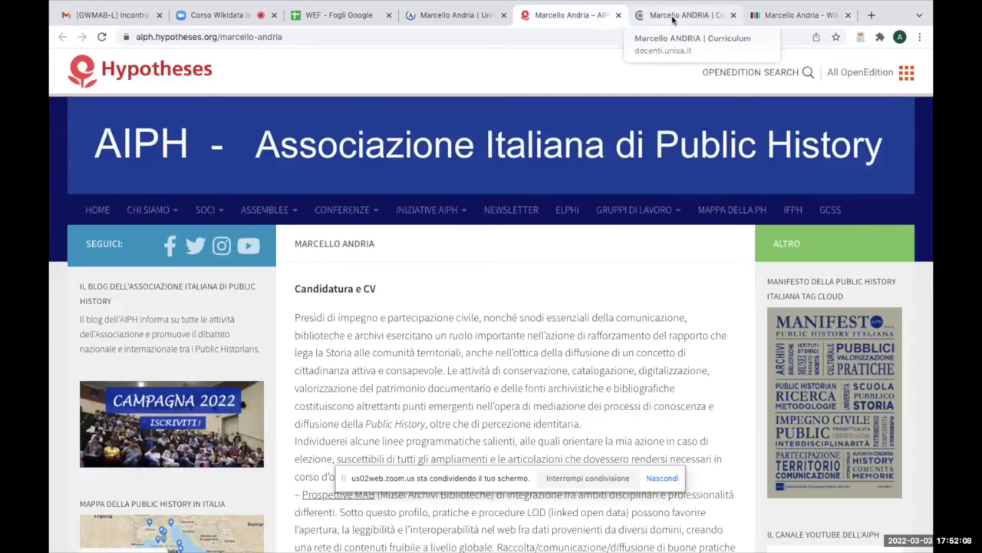
left_click(672, 19)
left_click(575, 22)
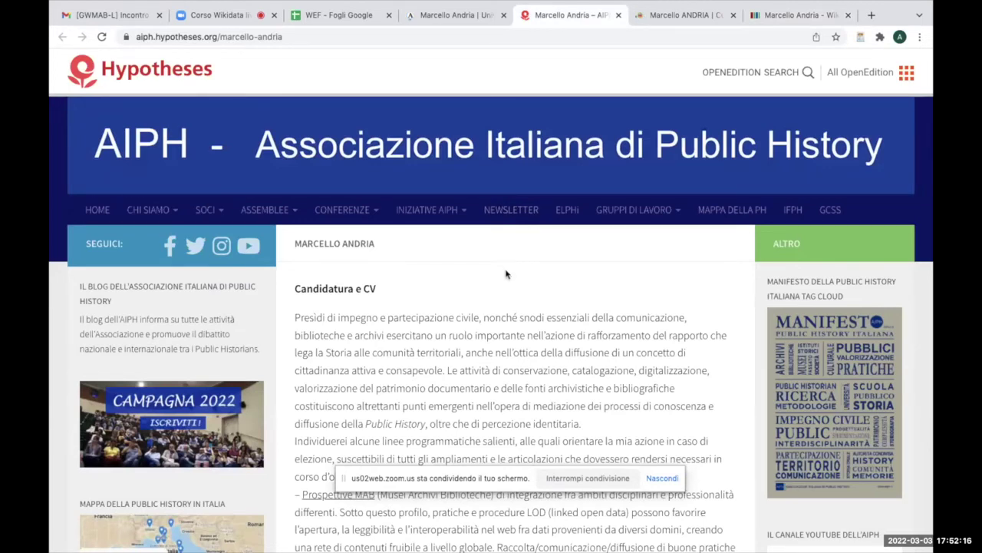
left_click(459, 16)
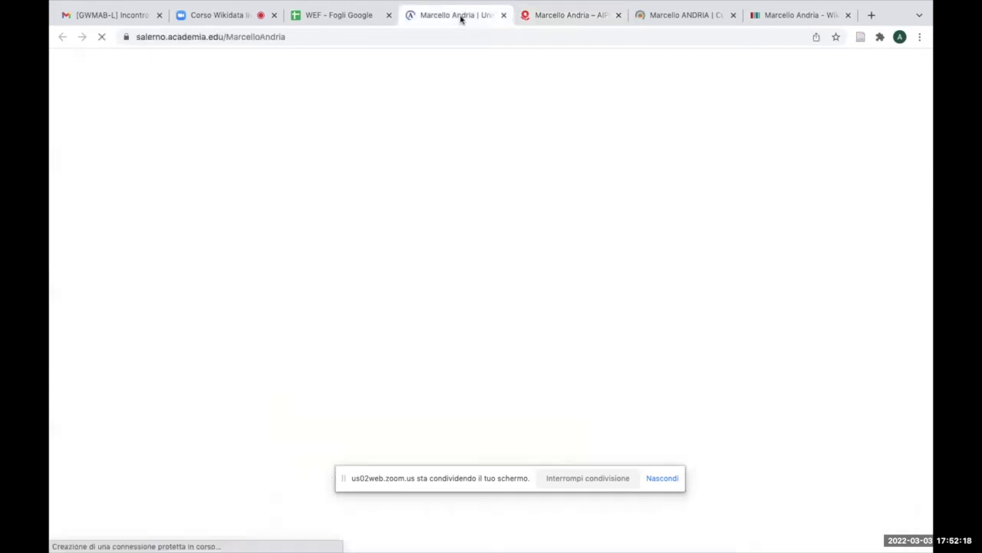
left_click(569, 15)
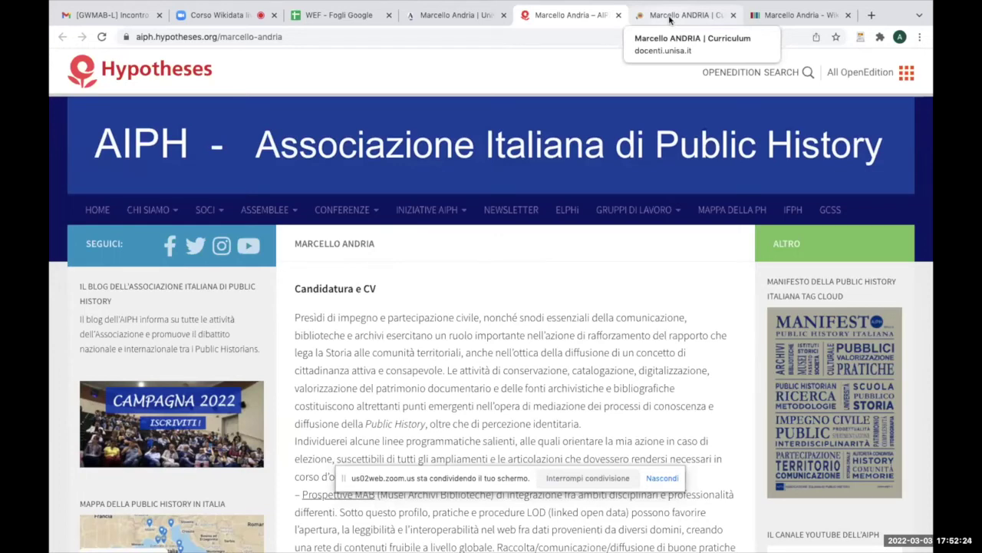
left_click(670, 17)
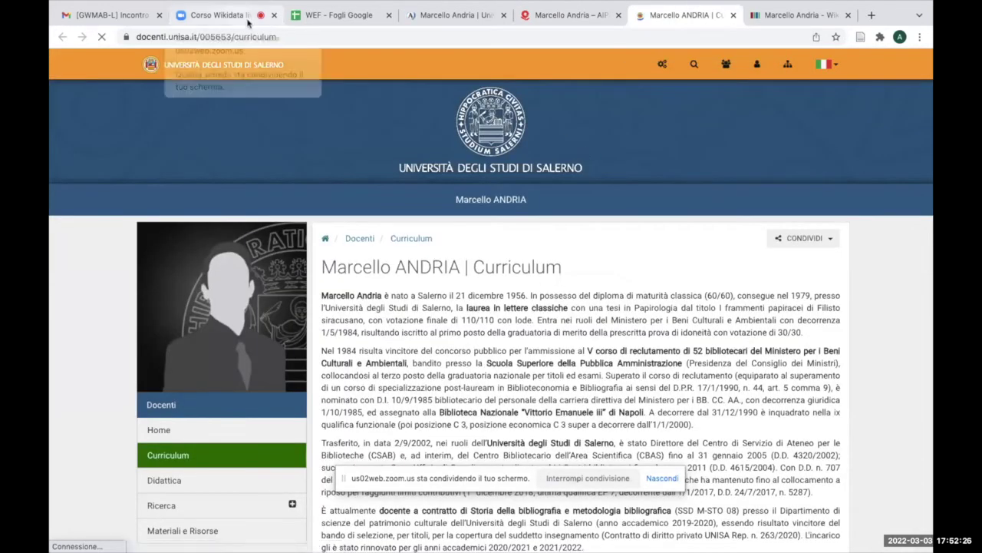
Enter "direttore della biblioteca dell'Università di Salerno" as the Italian description in the WEF Person form
left_click(795, 15)
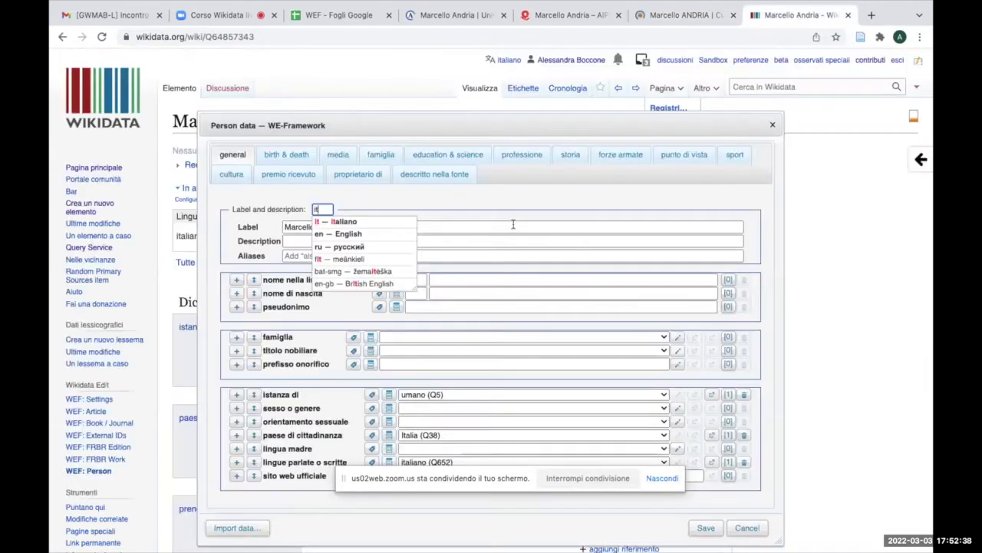
left_click(255, 224)
left_click(261, 241)
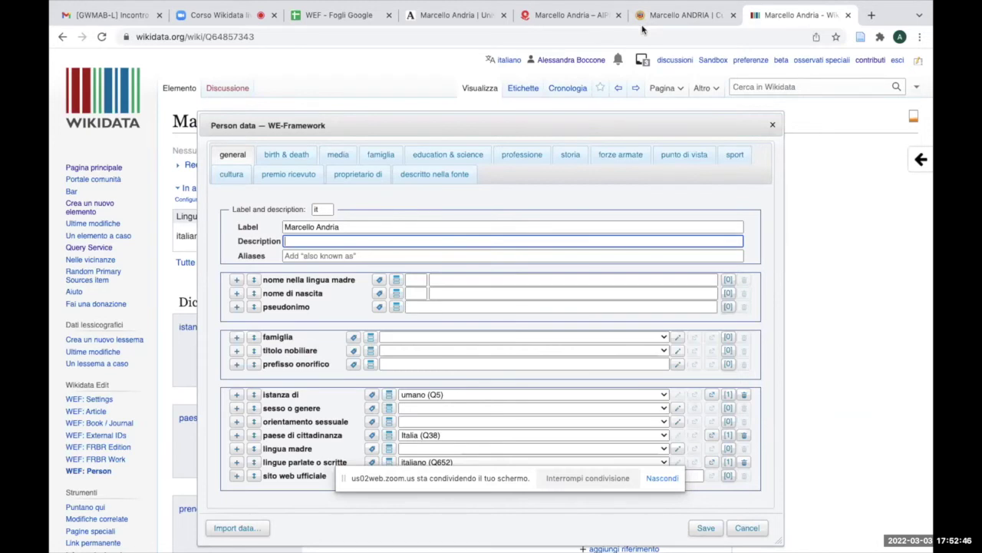
type("direttore della biblioteca del")
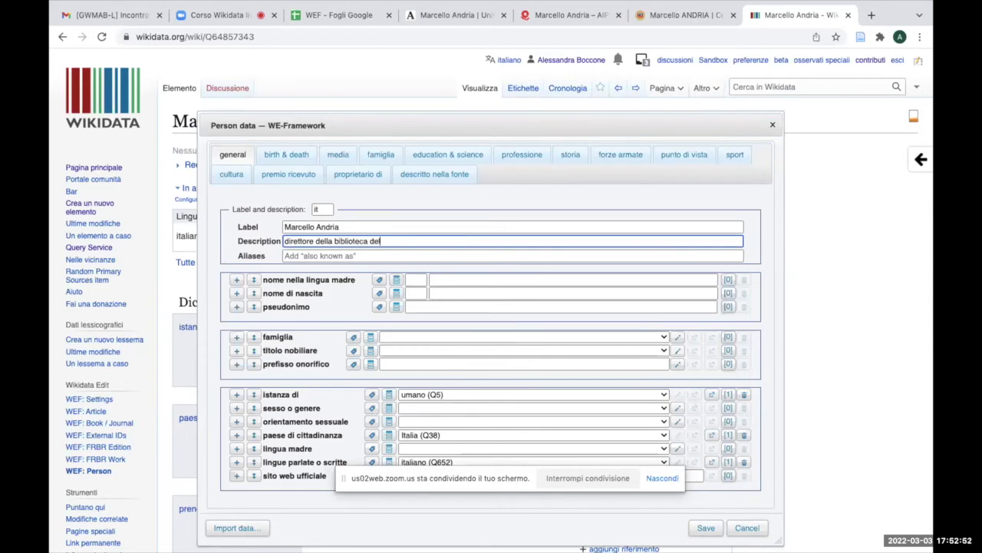
type("l'Università di Salerno")
left_click(299, 256)
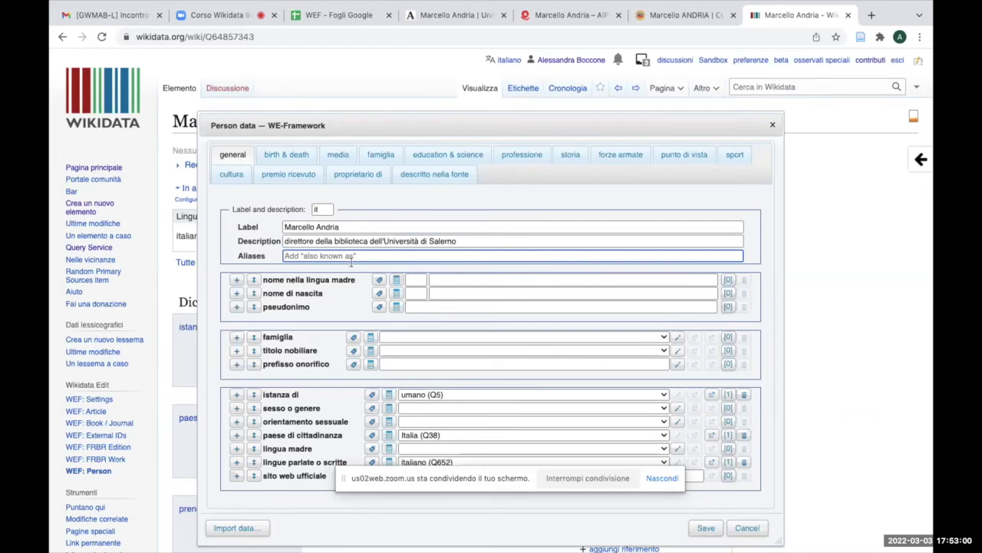
Copy the person's label into nome nella lingua madre and set its language to it
left_click_drag(350, 231, 261, 229)
key("ctrl+c")
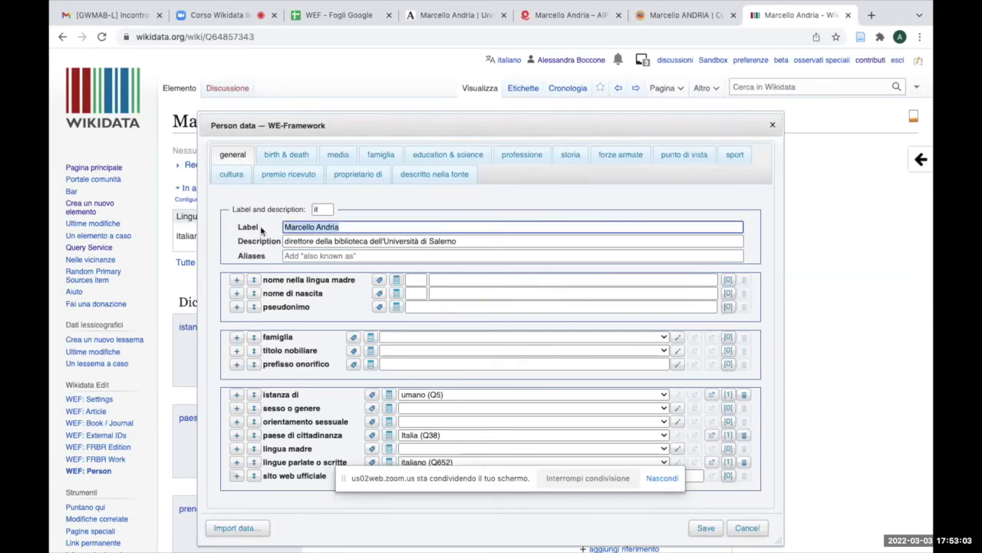
left_click(452, 280)
key("ctrl+v")
key("shift+Tab")
type("it")
left_click(494, 278)
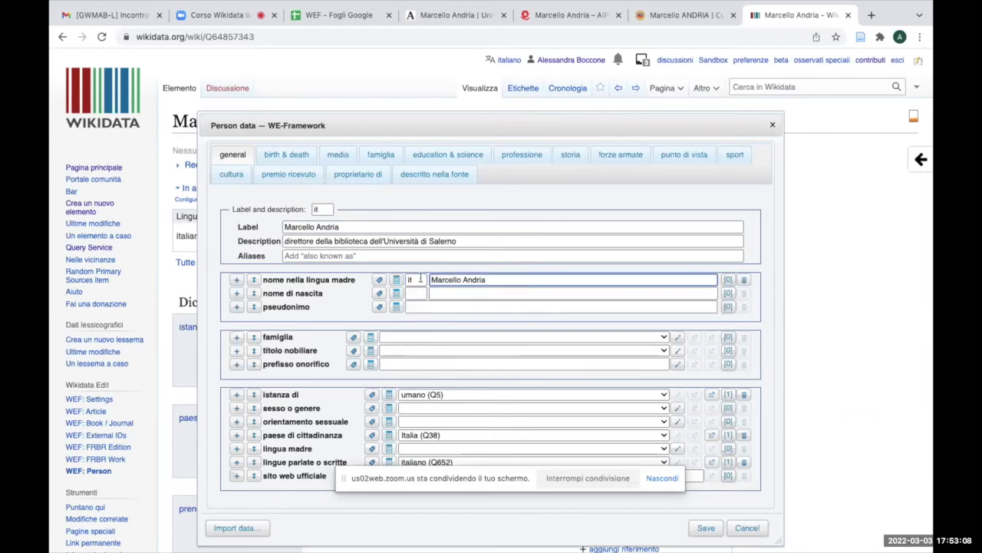
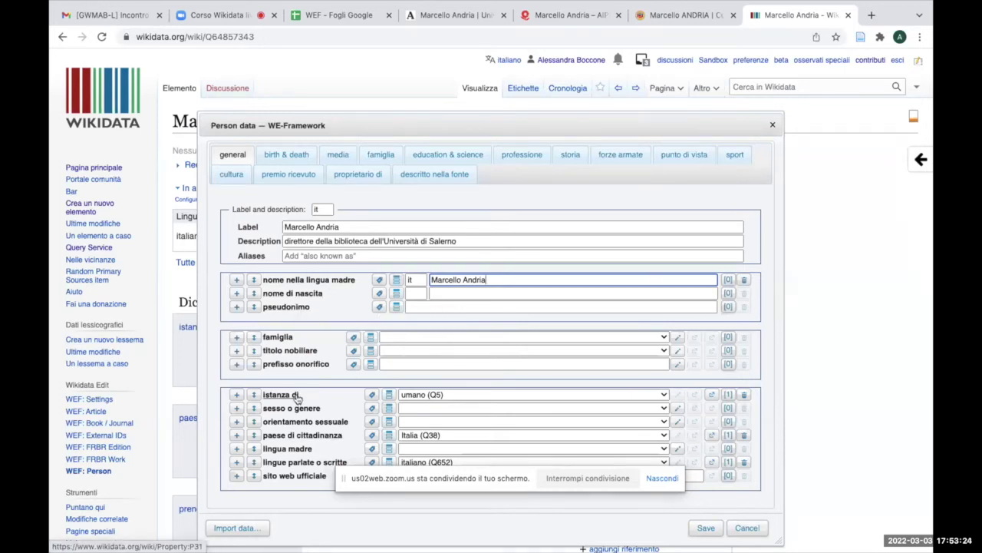
Set sesso o genere to maschio (Q6581097) and lingua madre to italiano (Q652)
left_click(406, 407)
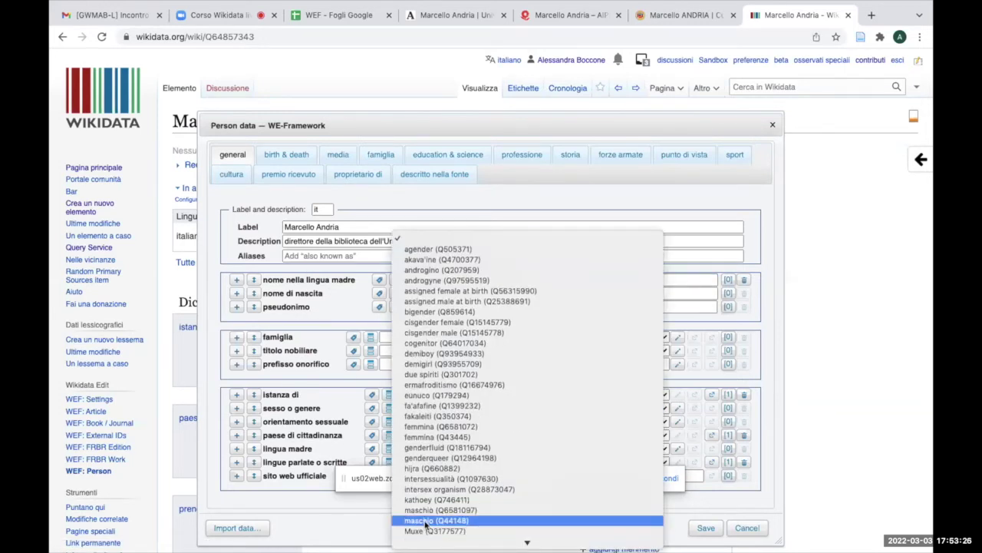
left_click(435, 509)
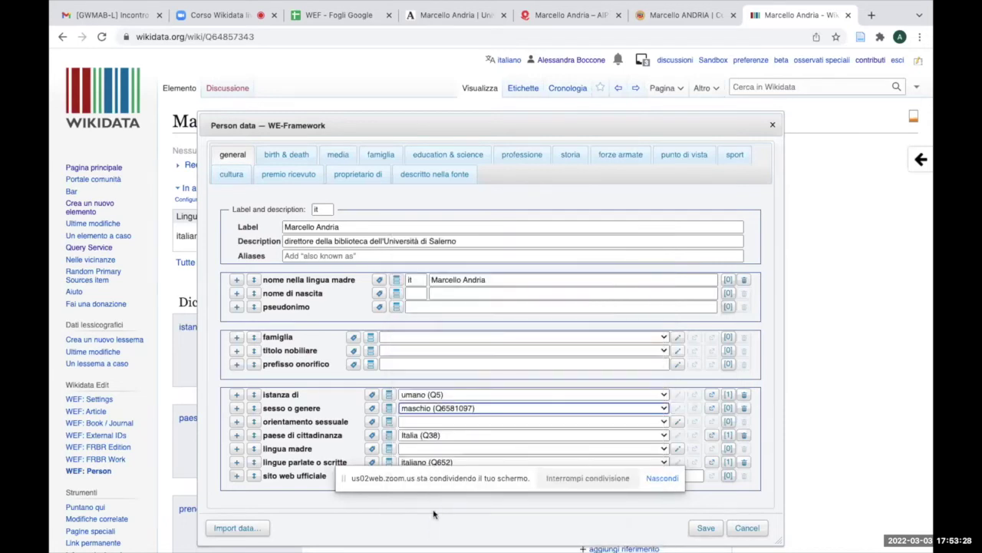
left_click(488, 411)
left_click(465, 407)
left_click(419, 449)
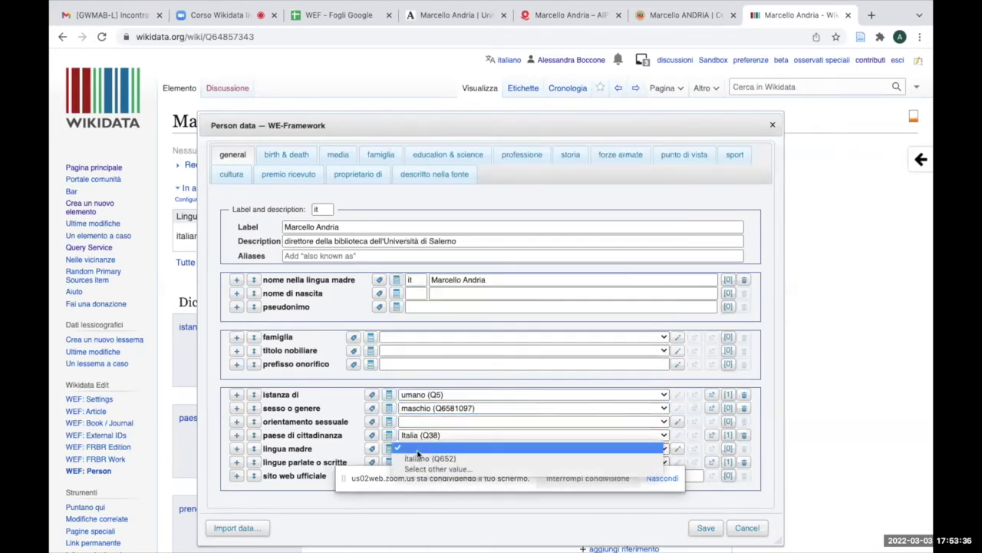
left_click(421, 458)
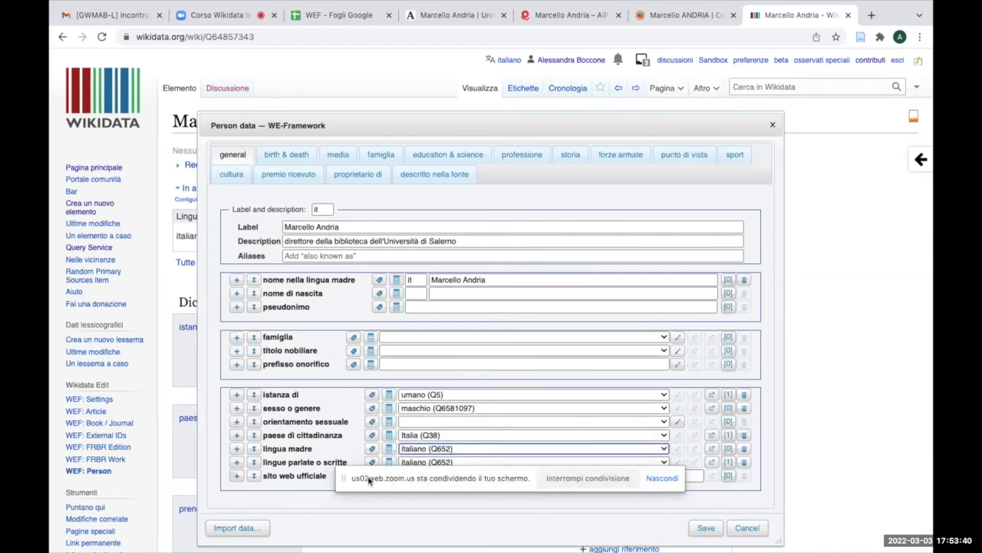
Enter the address of the person's docenti.unisa.it curriculum page as sito web ufficiale, clearing the screen-sharing notice off the form
left_click_drag(350, 480, 581, 524)
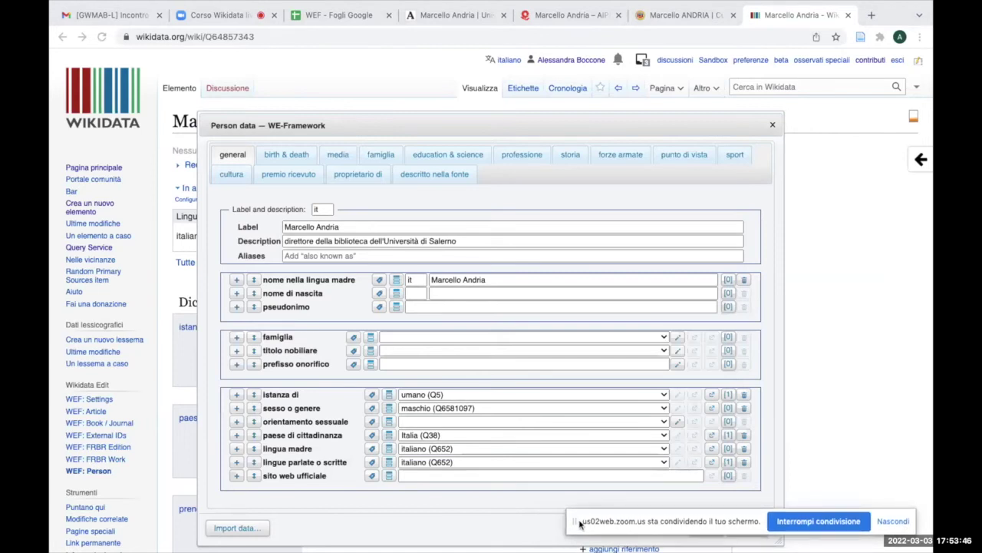
left_click(404, 476)
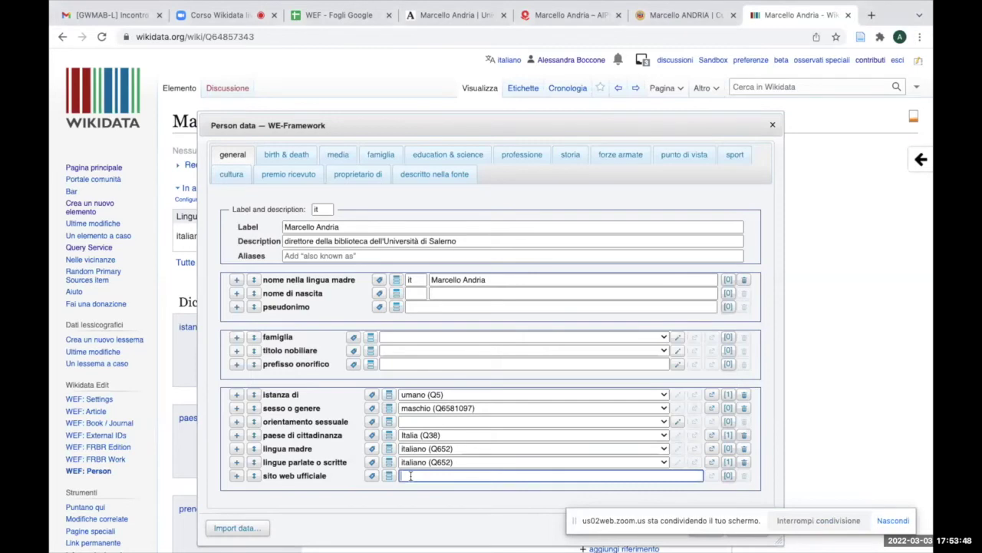
left_click(673, 20)
left_click(238, 37)
key("ctrl+c")
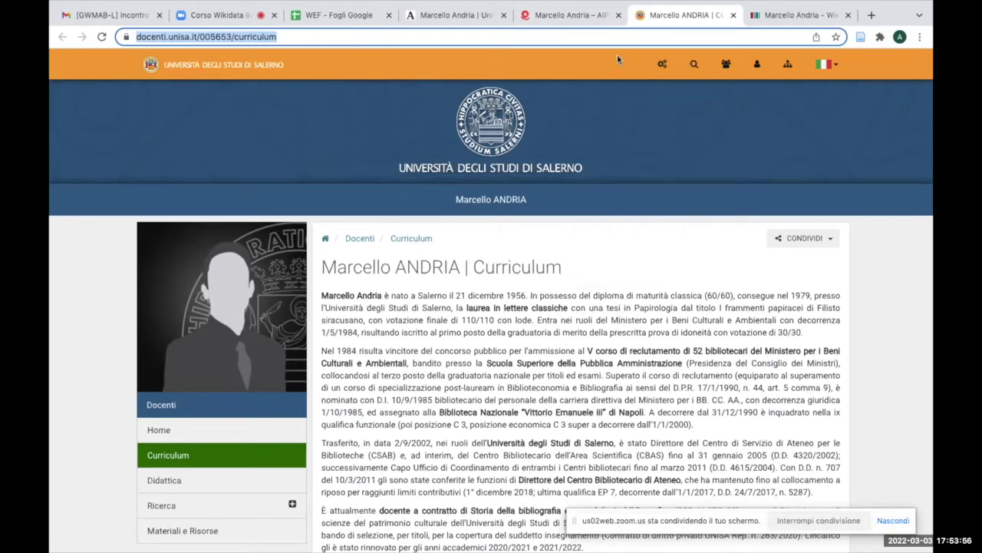
left_click(798, 14)
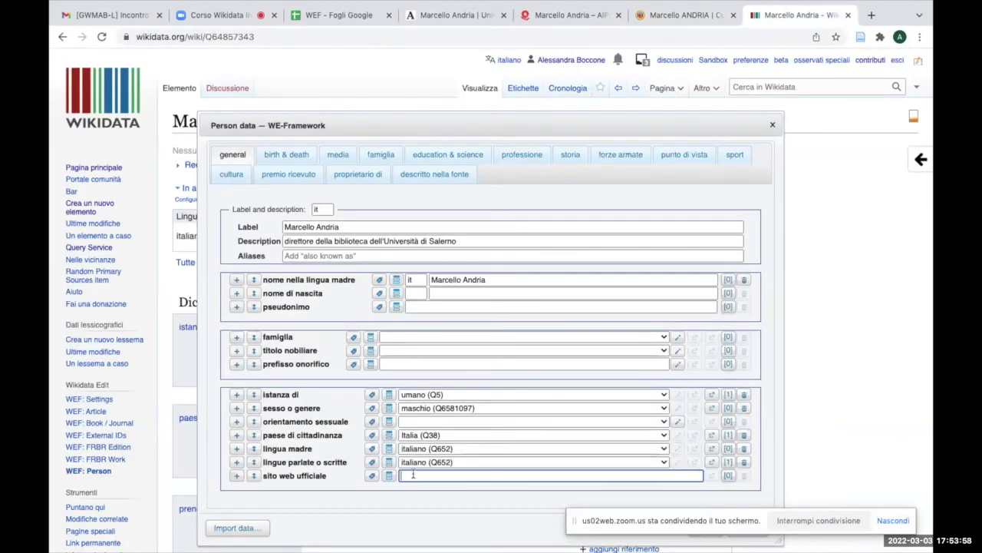
key("ctrl+v")
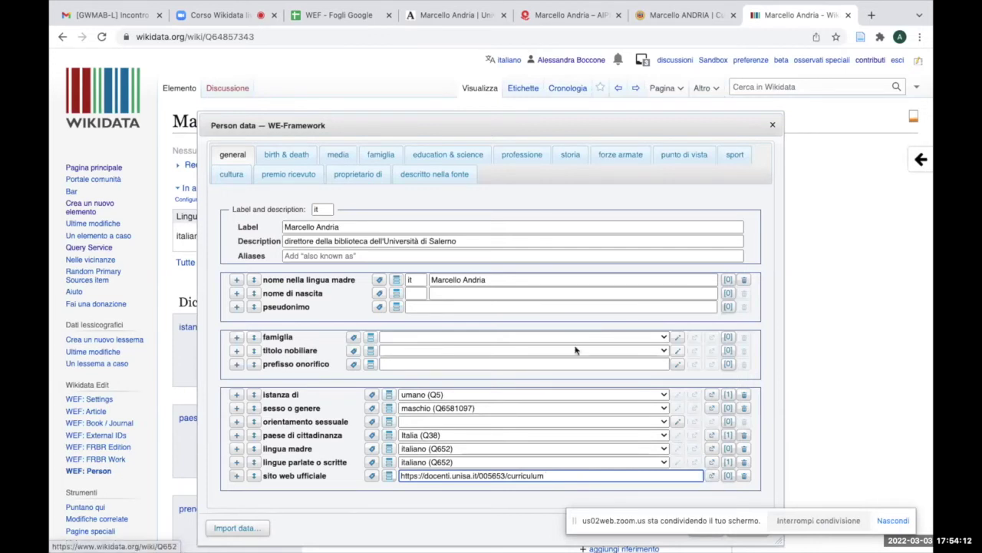
Set luogo di nascita to Salerno (Q1083) in the birth and death data
left_click(284, 157)
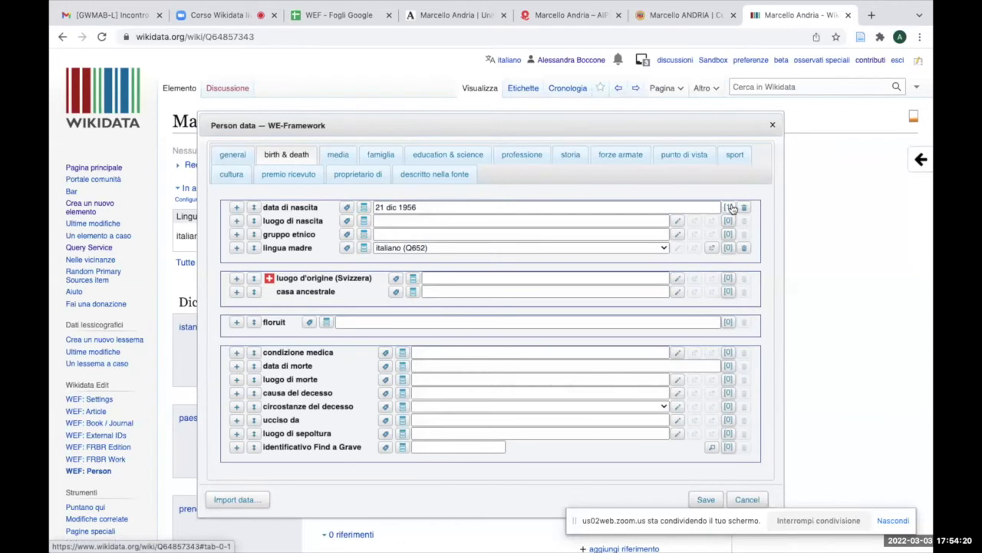
left_click(522, 220)
type("Sall")
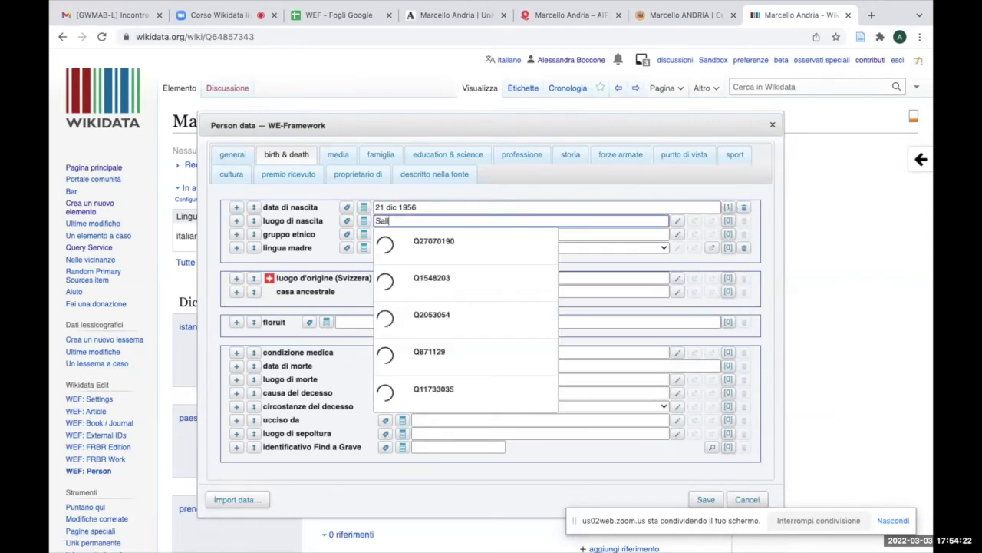
key("BackSpace")
type("erno")
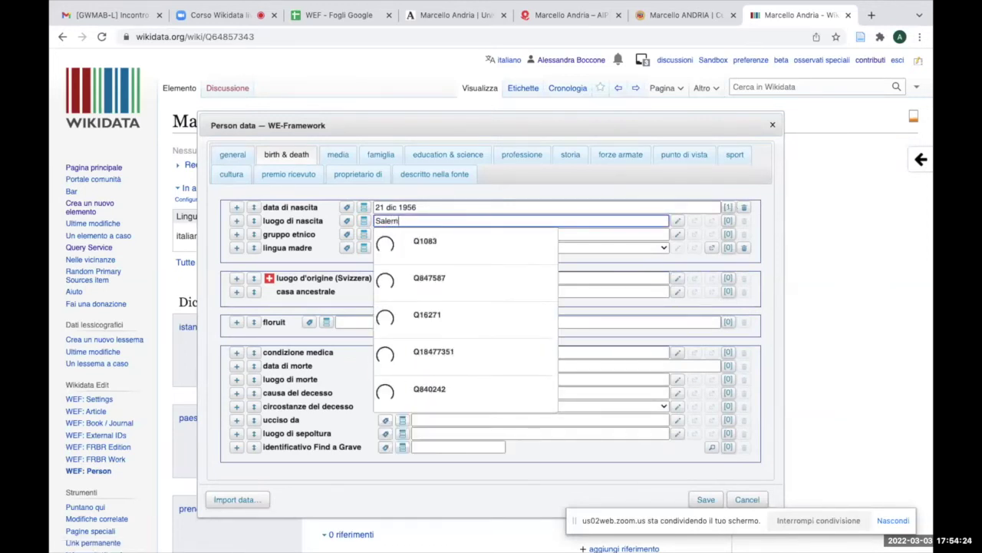
left_click(512, 253)
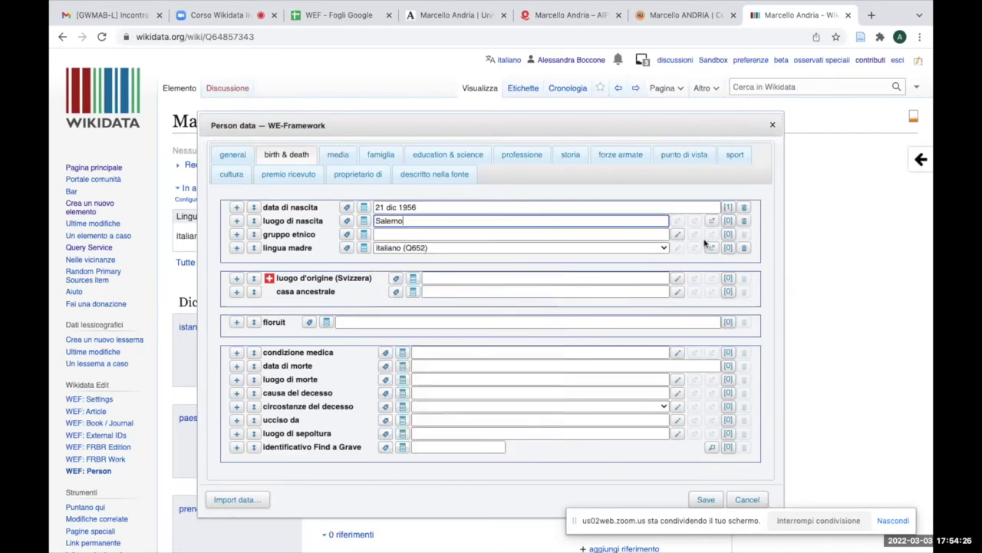
Add a reference to the luogo di nascita claim with the docenti.unisa.it curriculum address as URL di riferimento (P854)
left_click(728, 221)
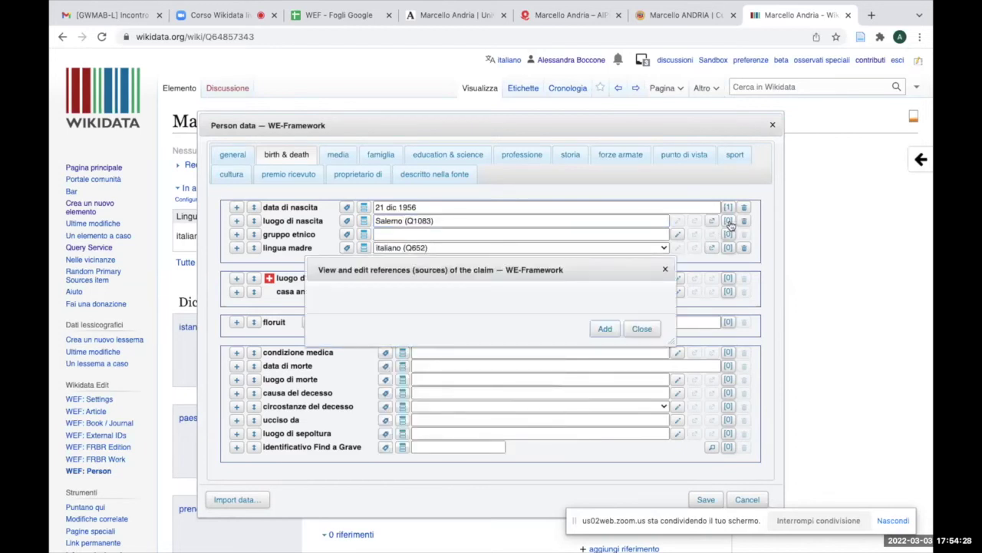
left_click(606, 330)
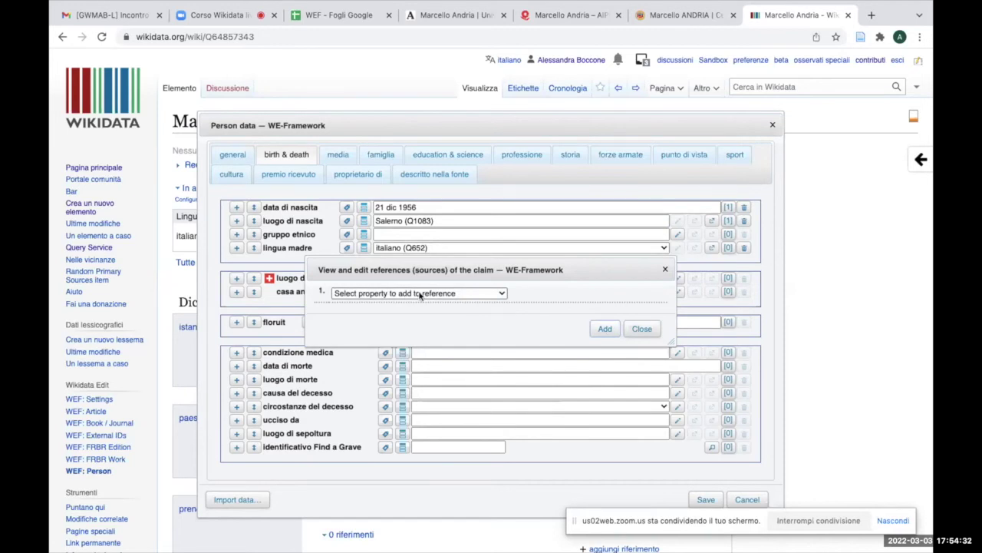
left_click(420, 293)
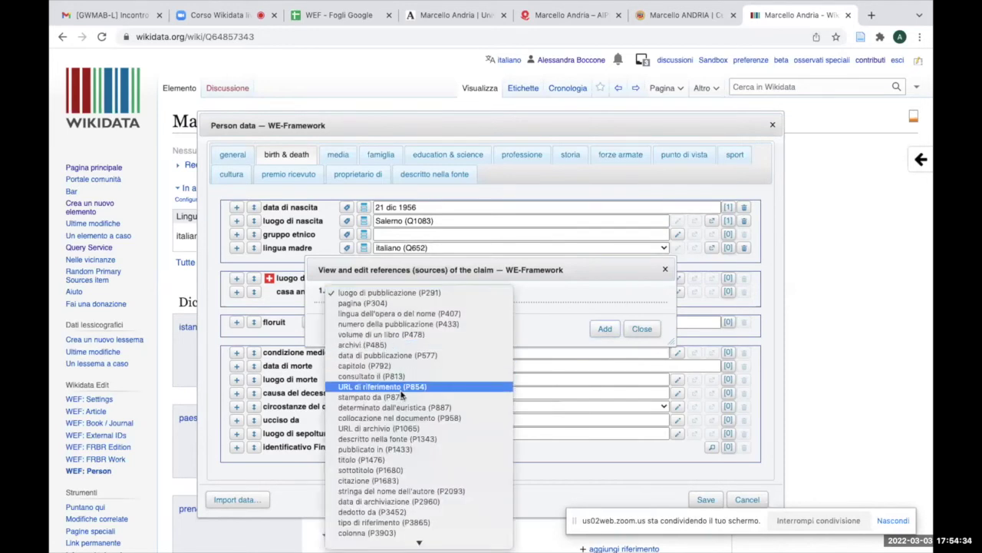
left_click(395, 388)
key("ctrl+v")
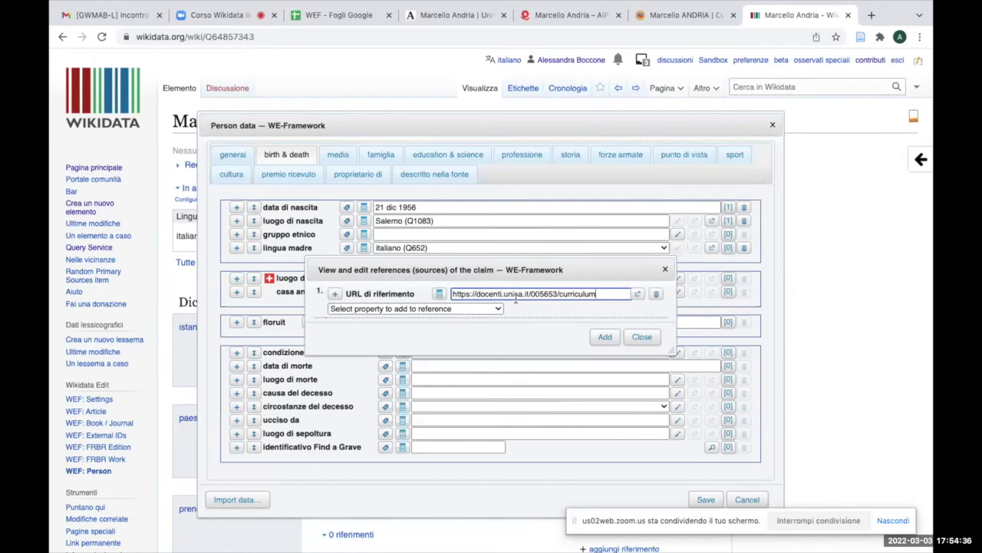
left_click(606, 337)
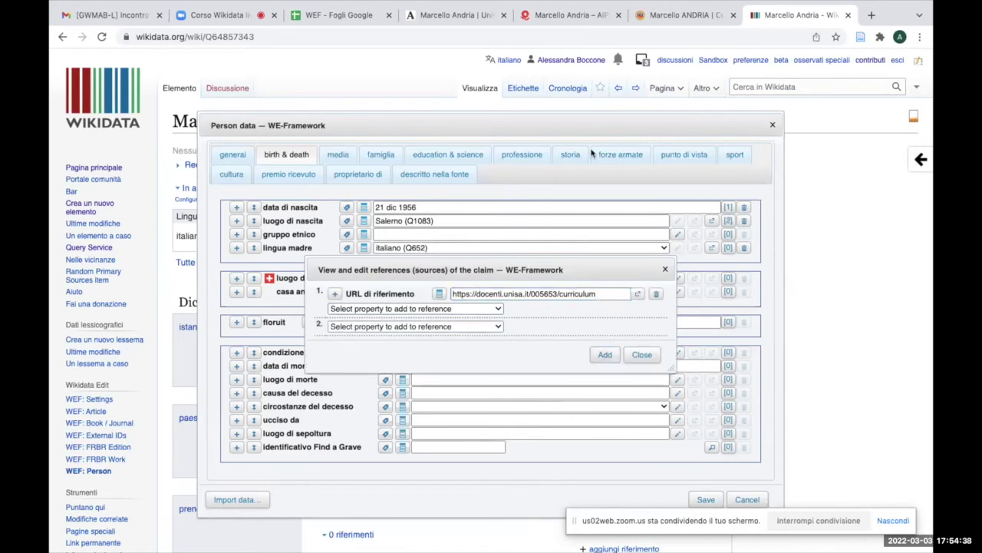
left_click(649, 355)
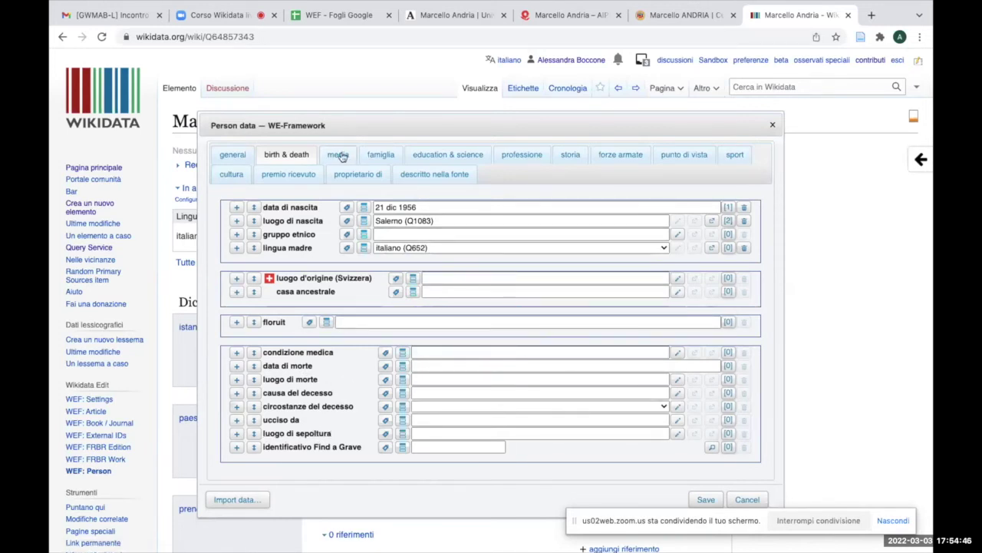
Review the media and famiglia properties of the Person form, including fratello/sorella
left_click(342, 155)
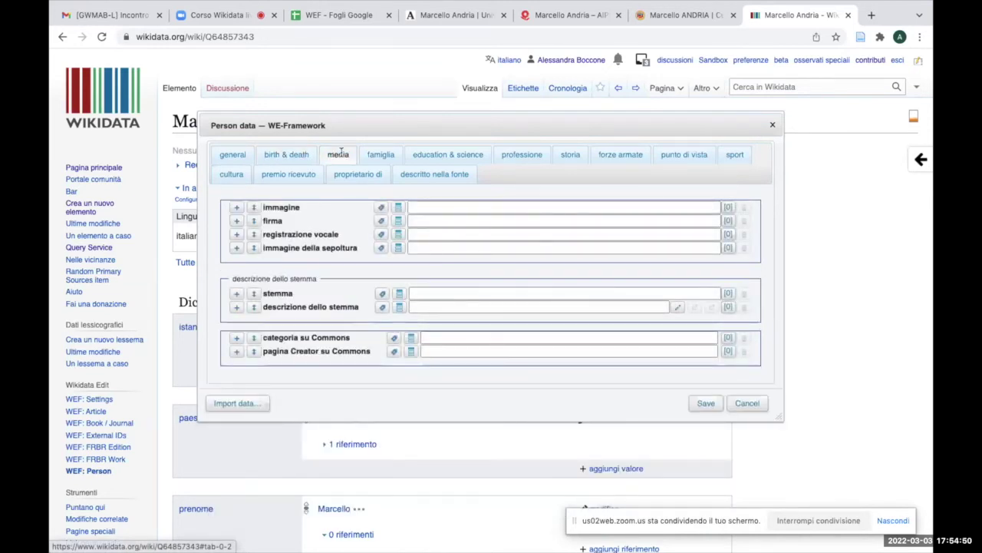
left_click(386, 156)
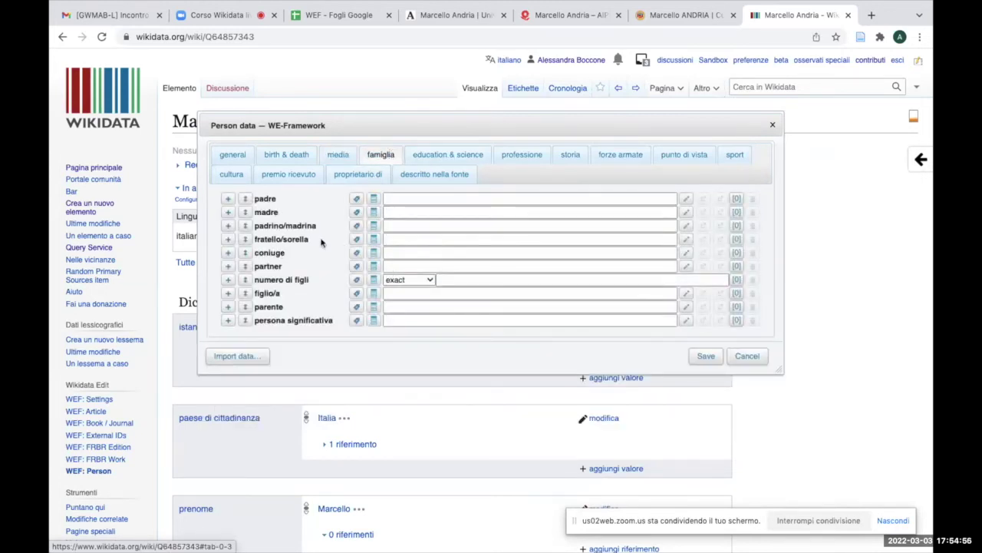
left_click(399, 256)
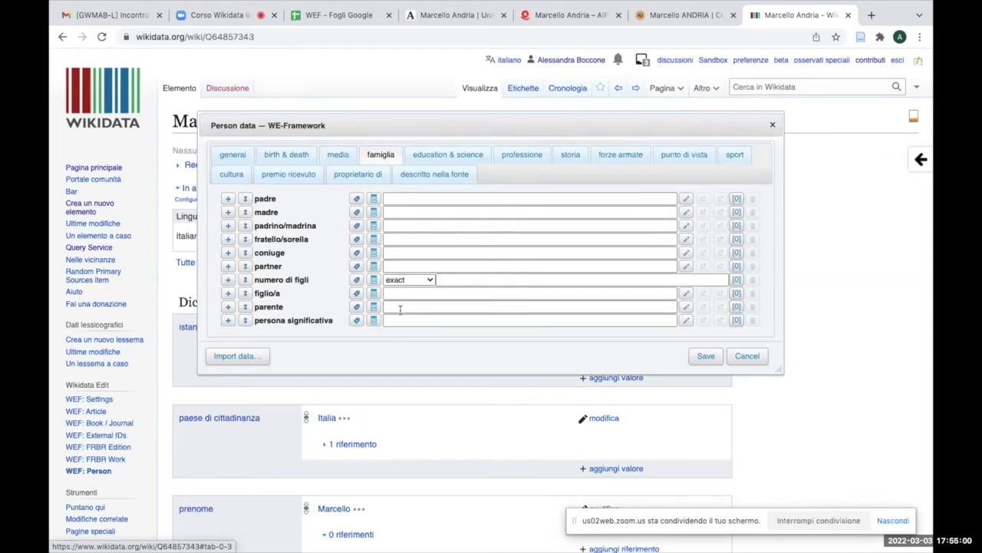
left_click(411, 240)
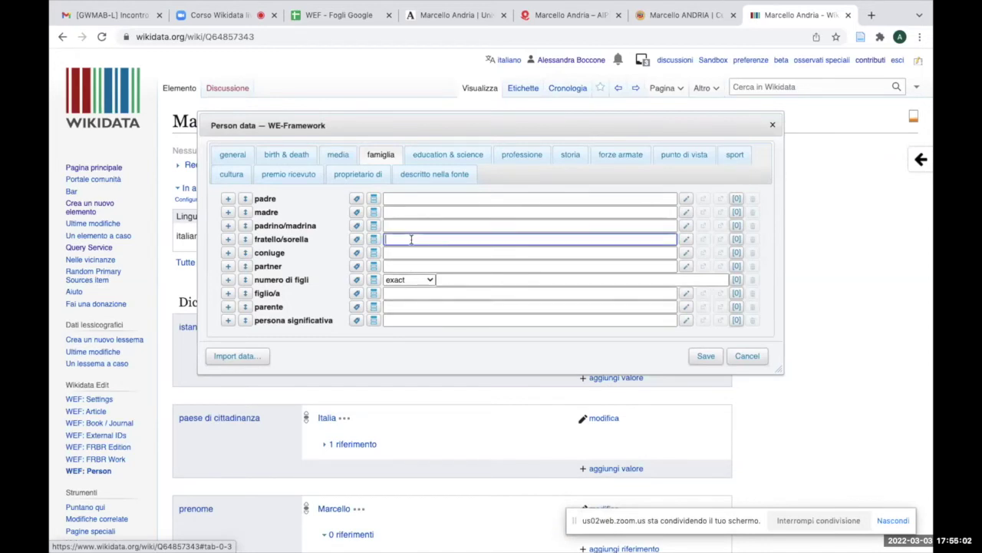
Set fratello/sorella to the existing item of the person's brother, described as politico italiano
type("Al")
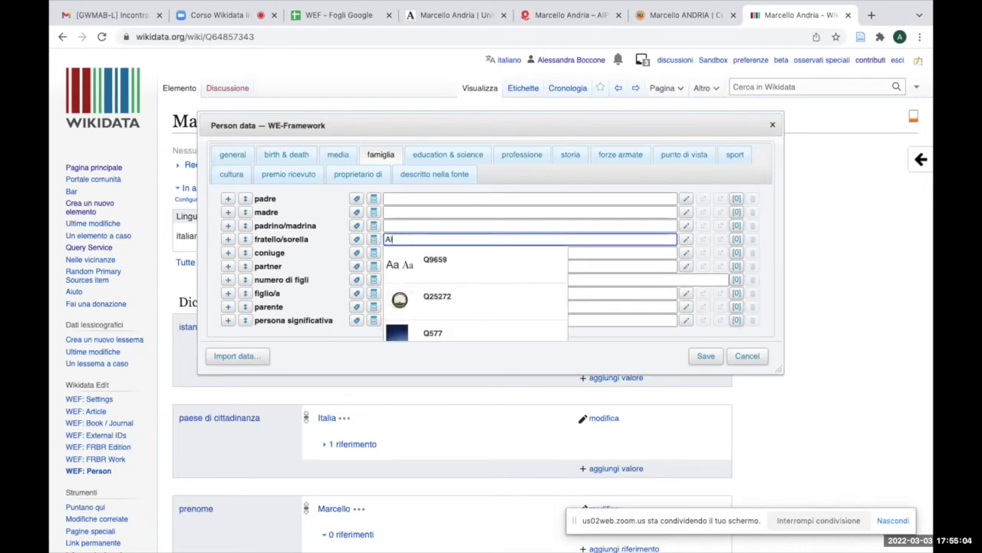
type("fonso")
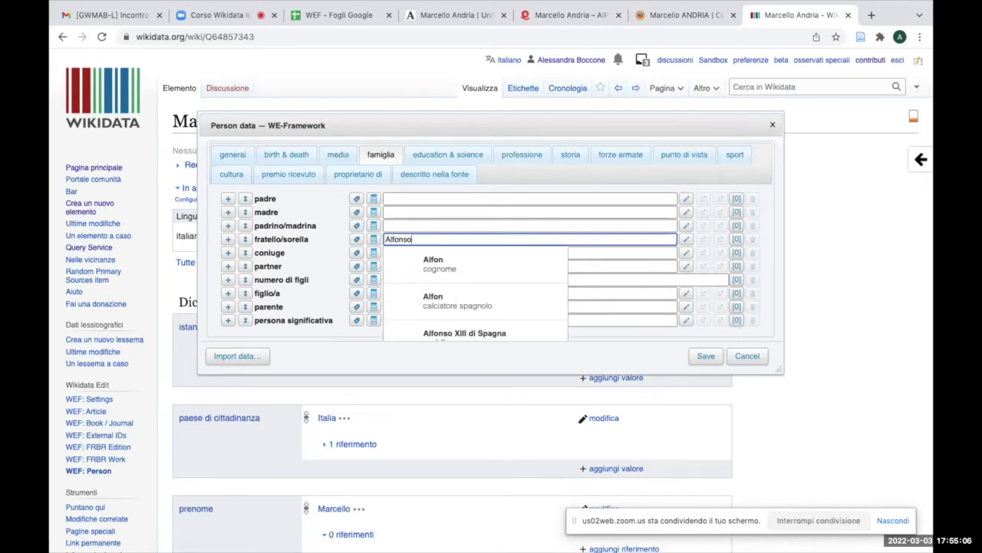
type(" Andr")
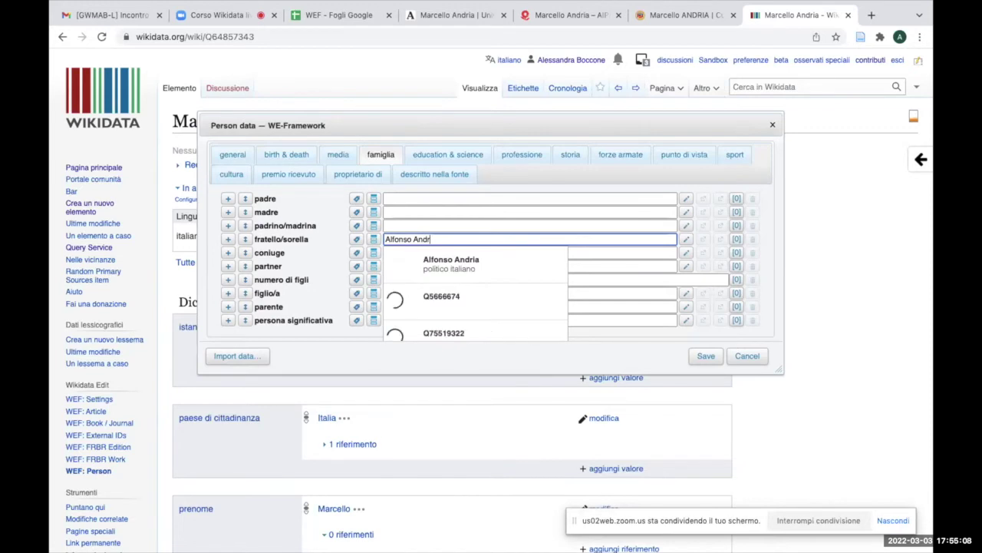
left_click(431, 253)
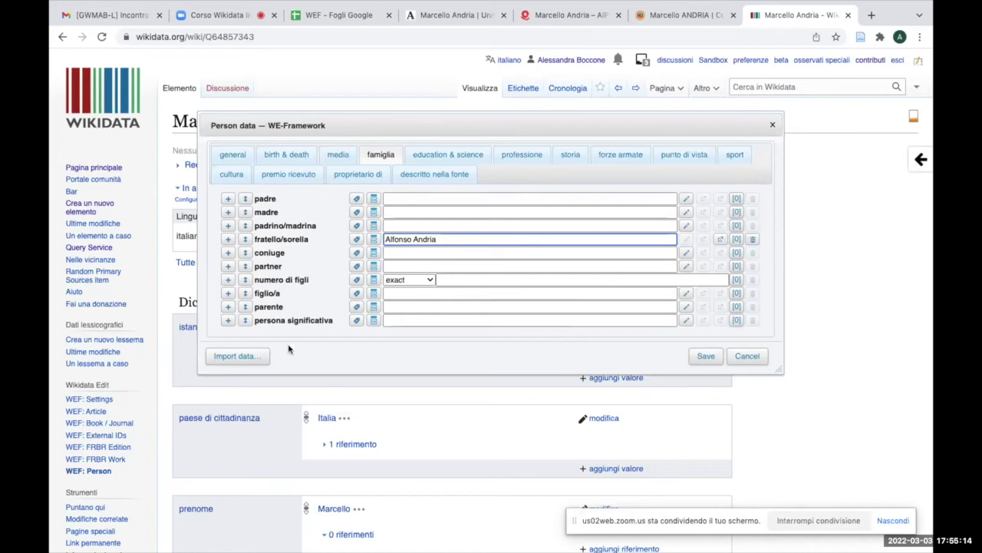
Set scuola frequentata to Università di Salerno (Q1633215) in the education data, copying the university's name from the docenti.unisa.it curriculum
left_click(456, 155)
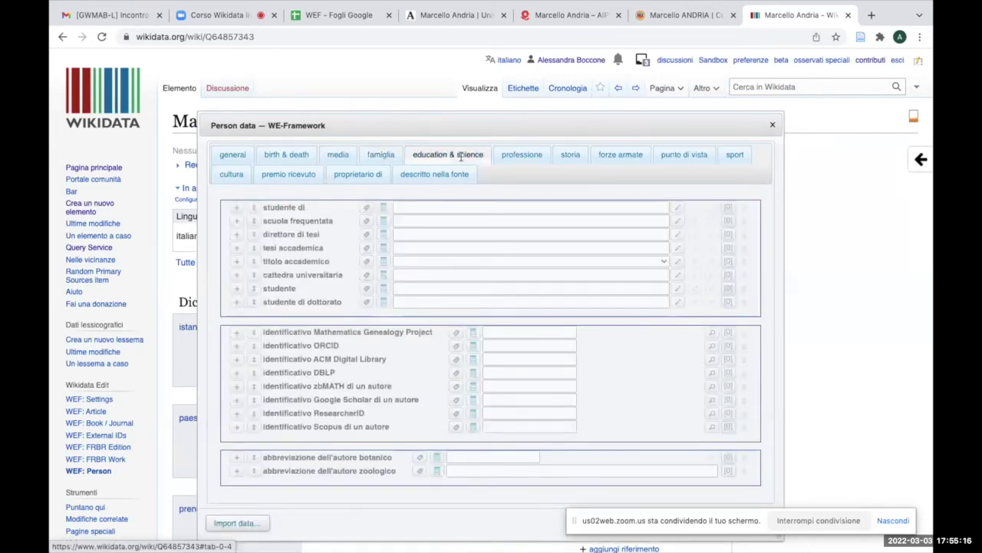
left_click(673, 17)
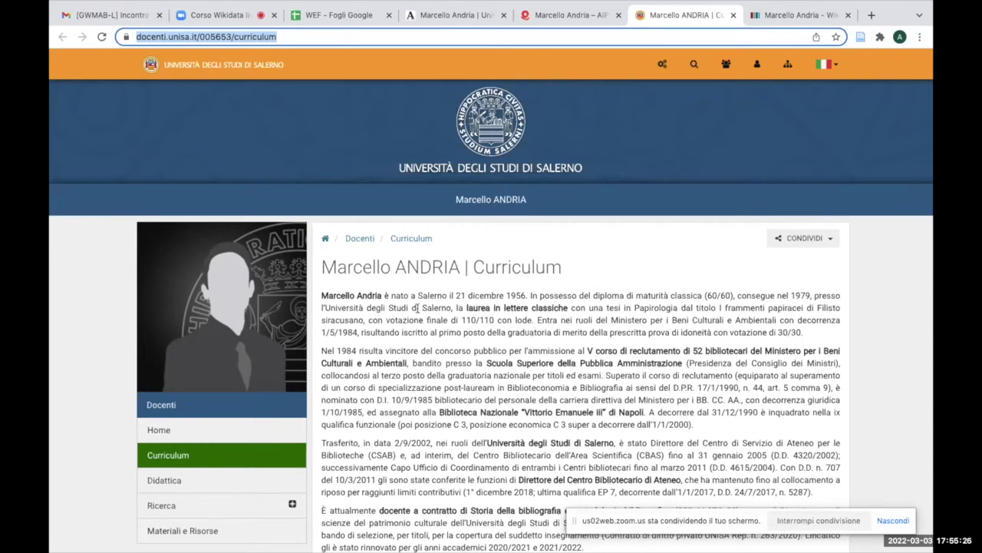
left_click(325, 307)
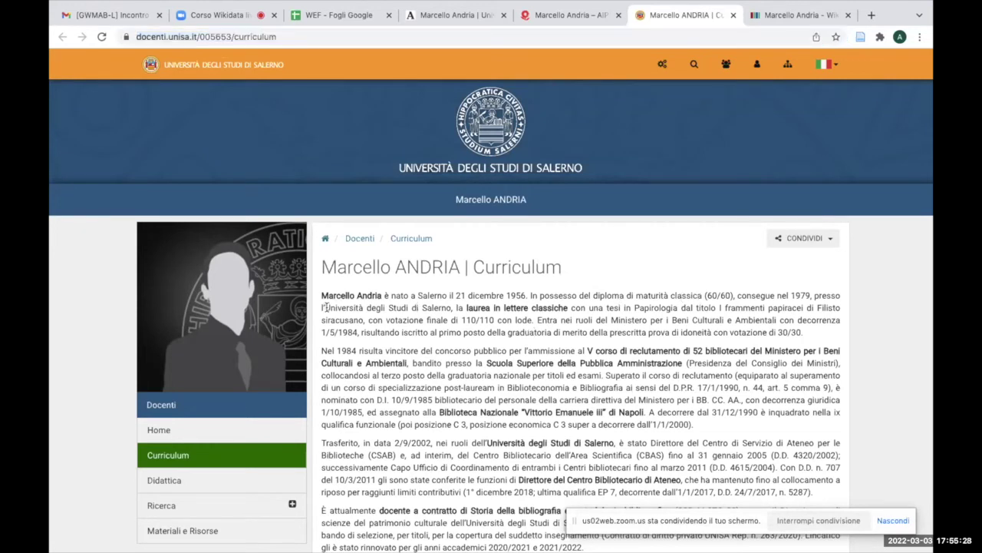
left_click_drag(325, 307, 450, 302)
key("ctrl+c")
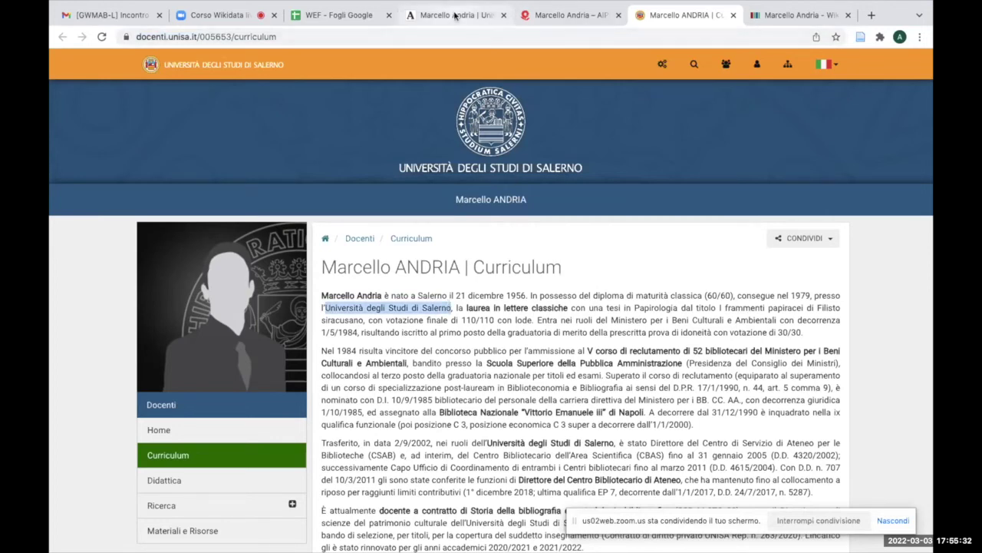
left_click(789, 23)
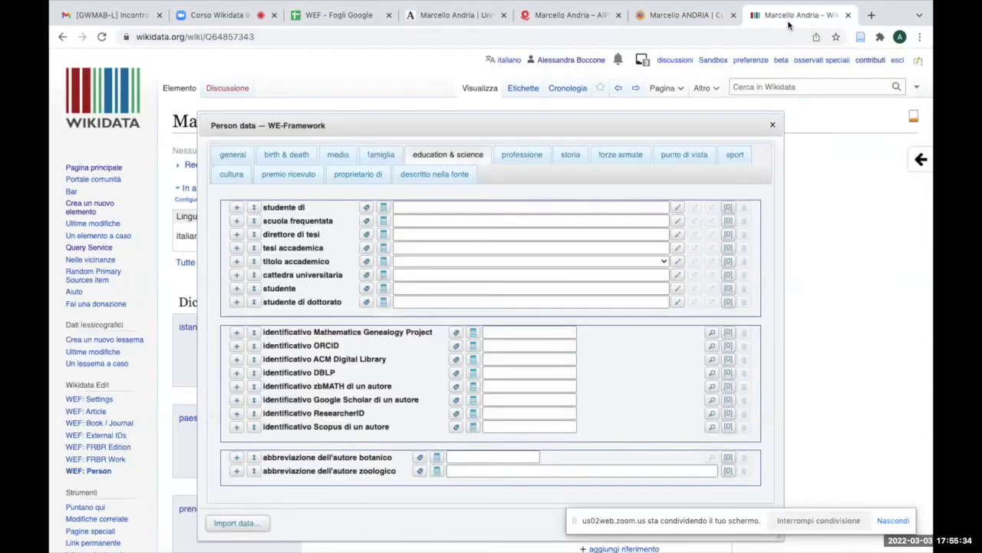
left_click(416, 223)
key("ctrl+v")
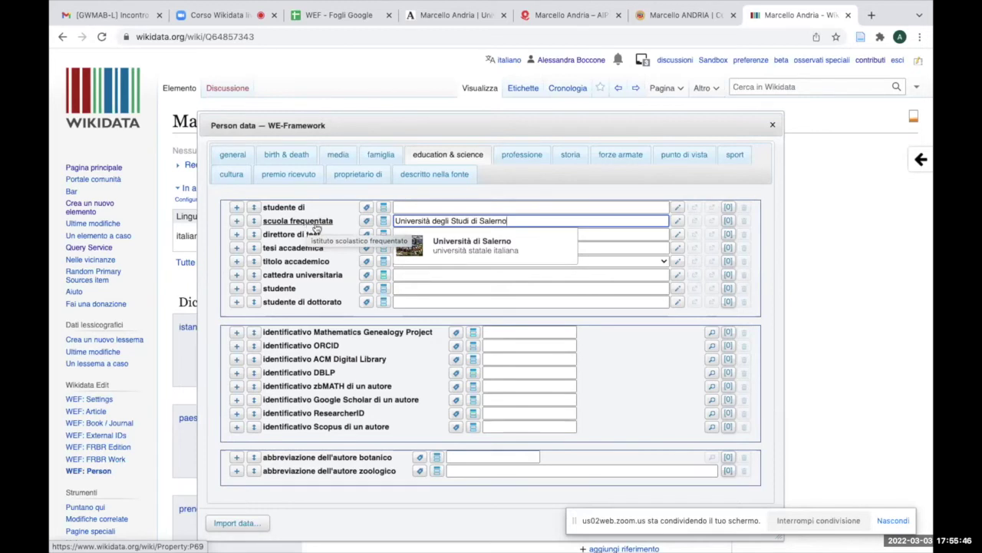
left_click(459, 240)
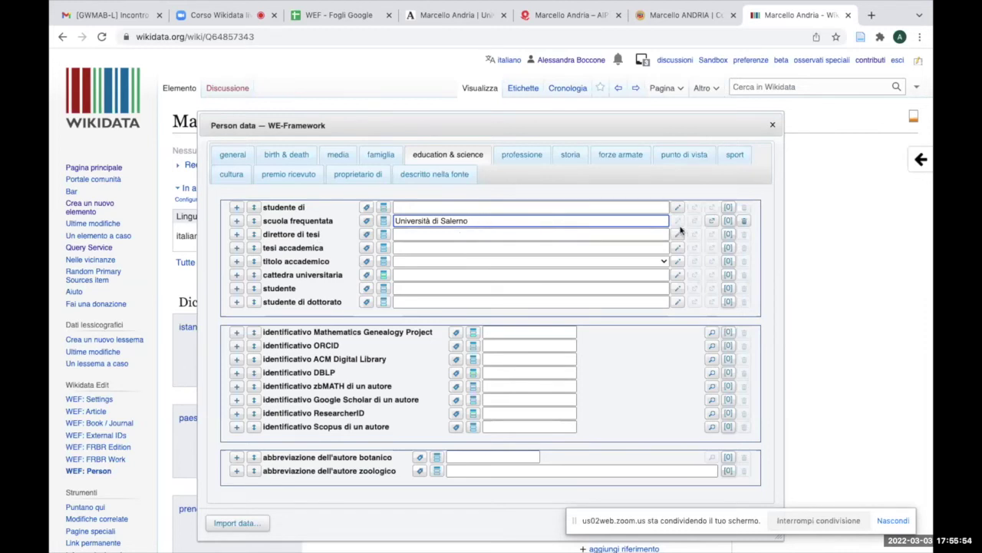
Add a reference to the scuola frequentata claim, with Università degli Studi di Salerno as the URL di riferimento value
left_click(727, 220)
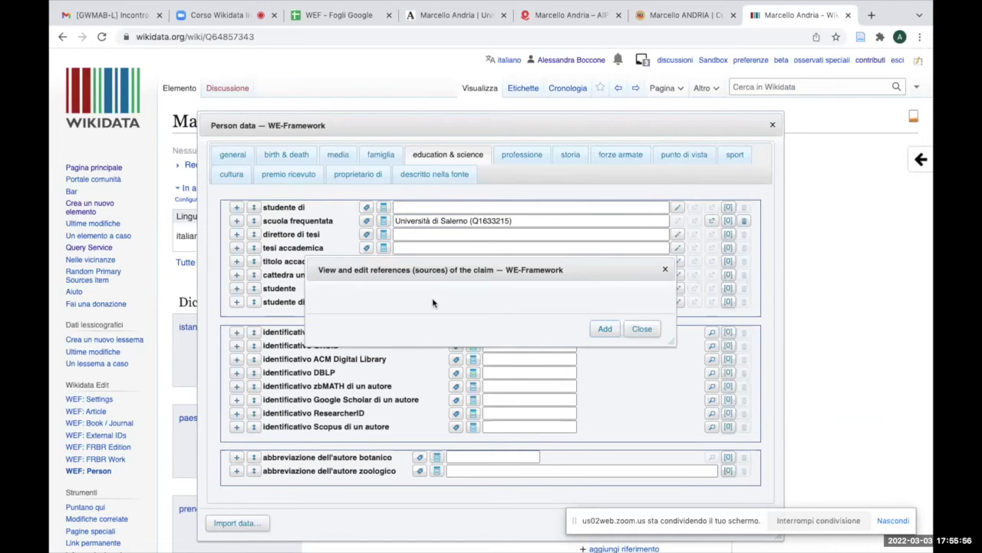
left_click(606, 329)
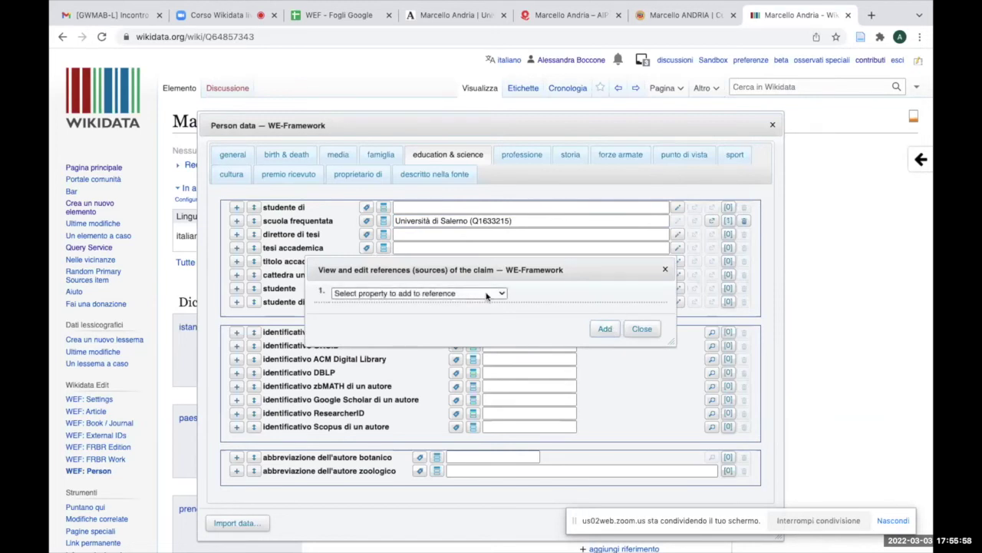
left_click(489, 295)
left_click(415, 386)
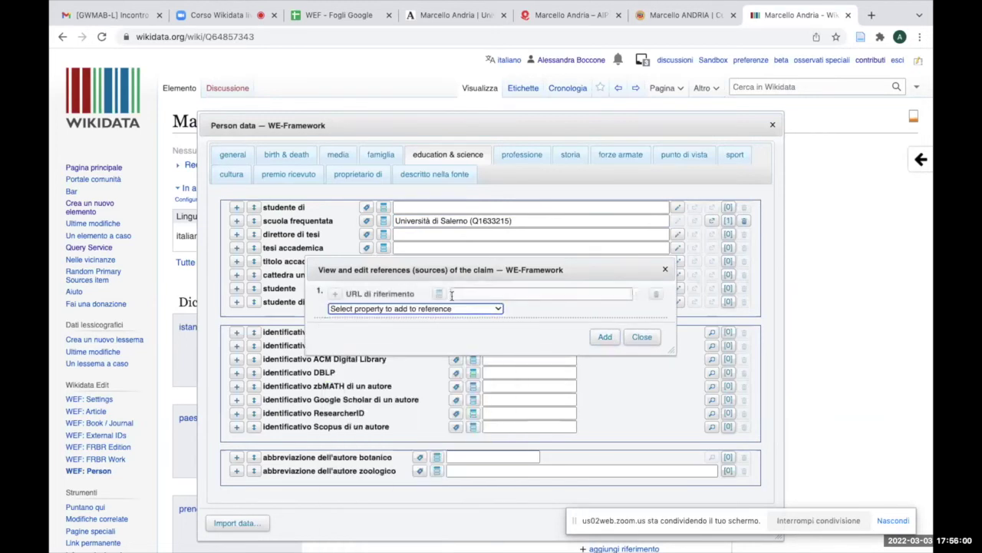
left_click(472, 293)
key("ctrl+v")
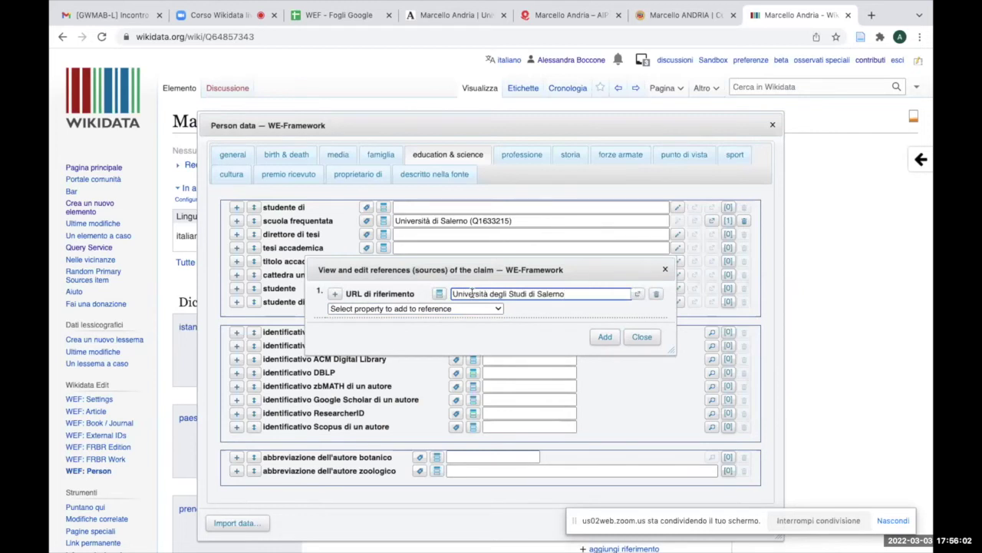
left_click(641, 338)
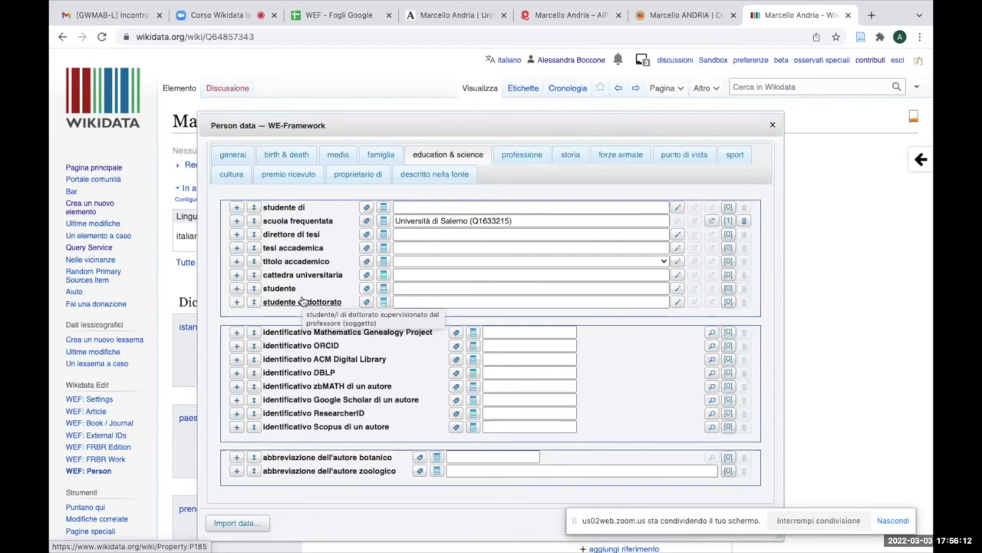
Check the docenti.unisa.it curriculum and the AIPH biography for career details to use in the profession data
left_click(529, 158)
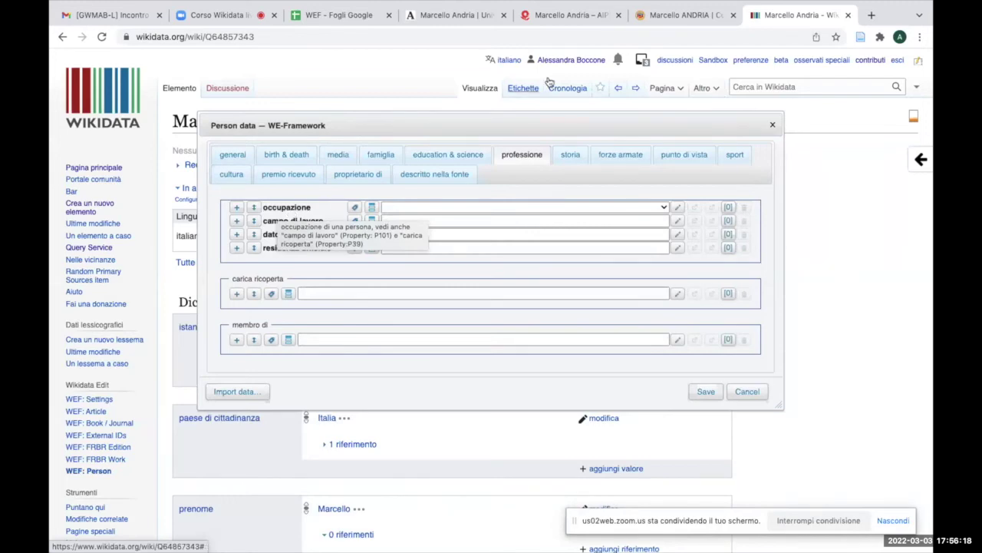
left_click(672, 16)
scroll(568, 307, "down", 1)
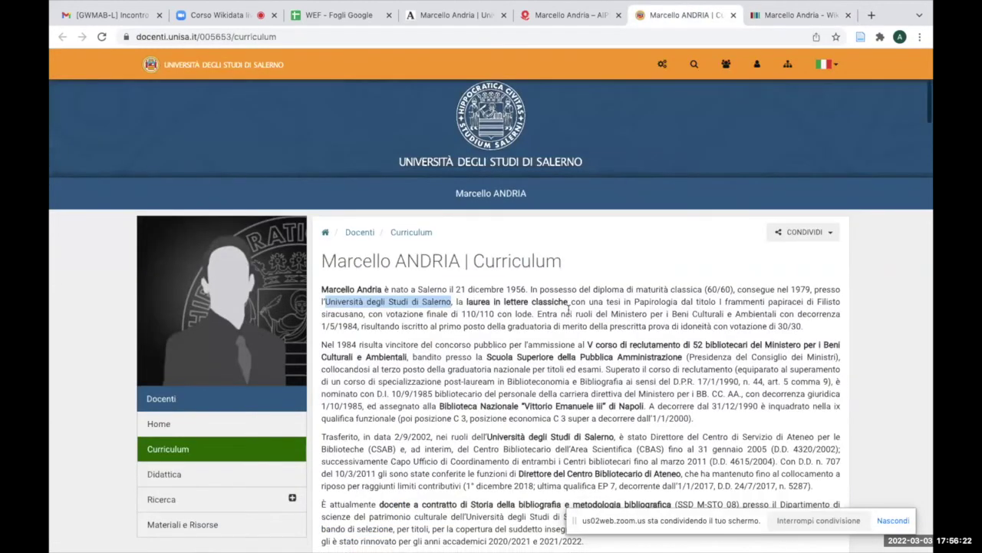
scroll(568, 308, "down", 3)
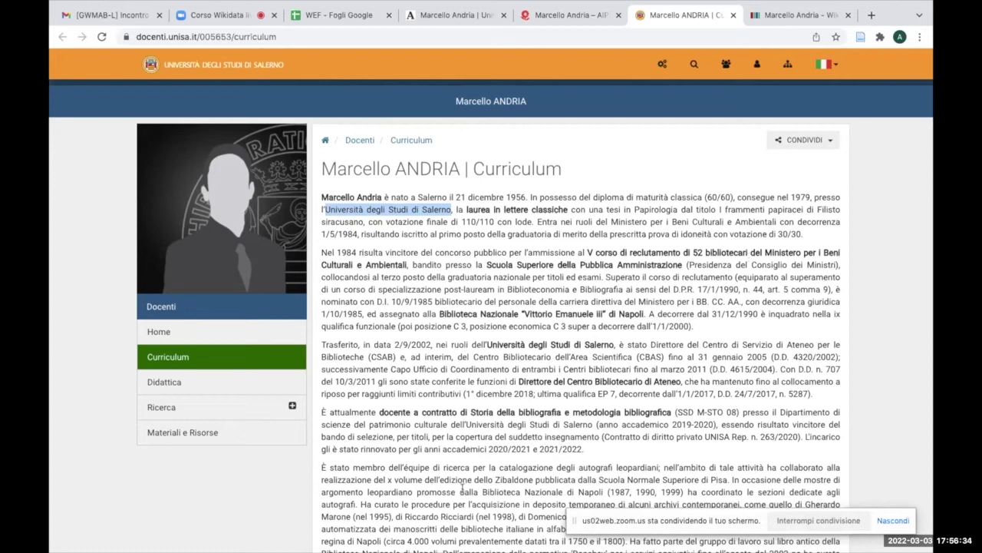
left_click(592, 18)
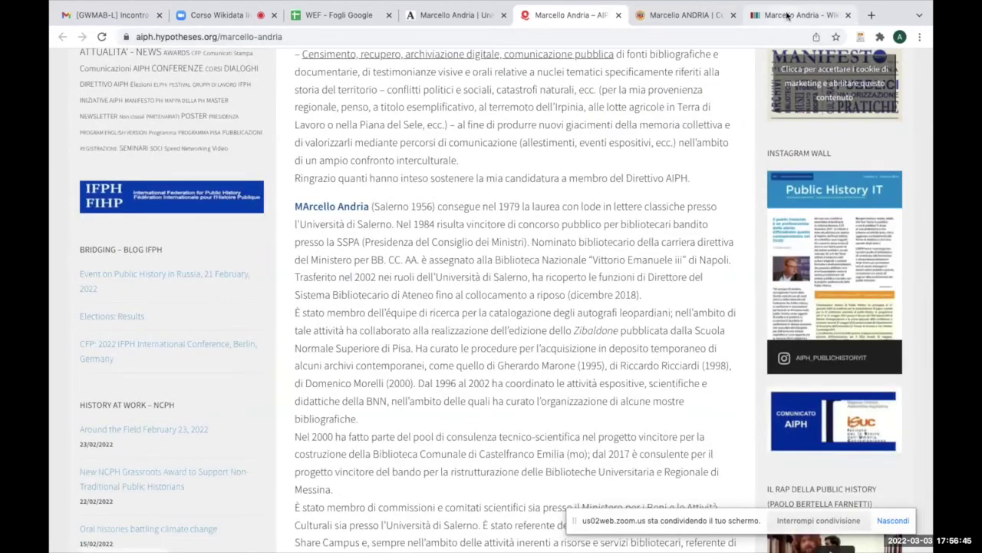
left_click(788, 15)
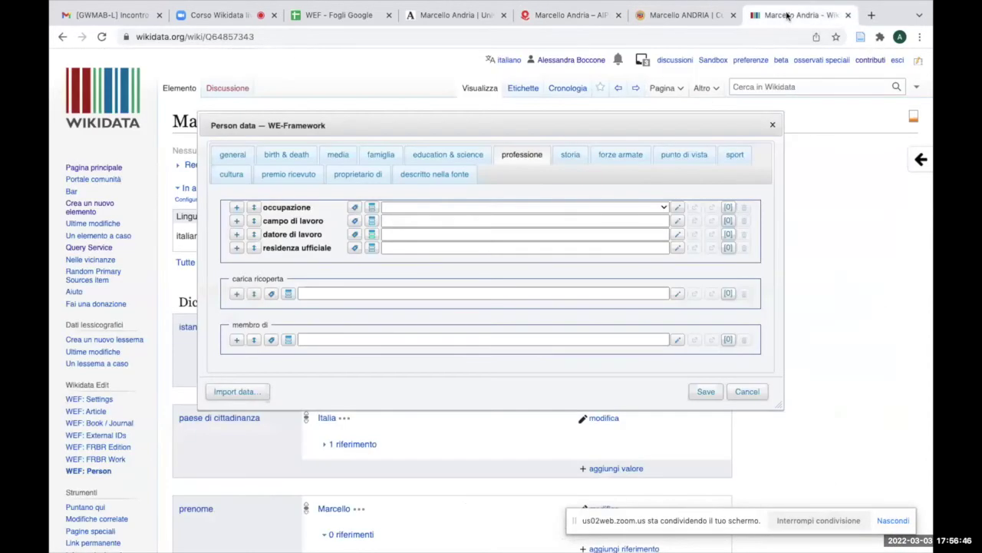
Set occupazione to bibliotecario (Q182436), replacing an initial choice of scrittore through the option for other values
left_click(415, 207)
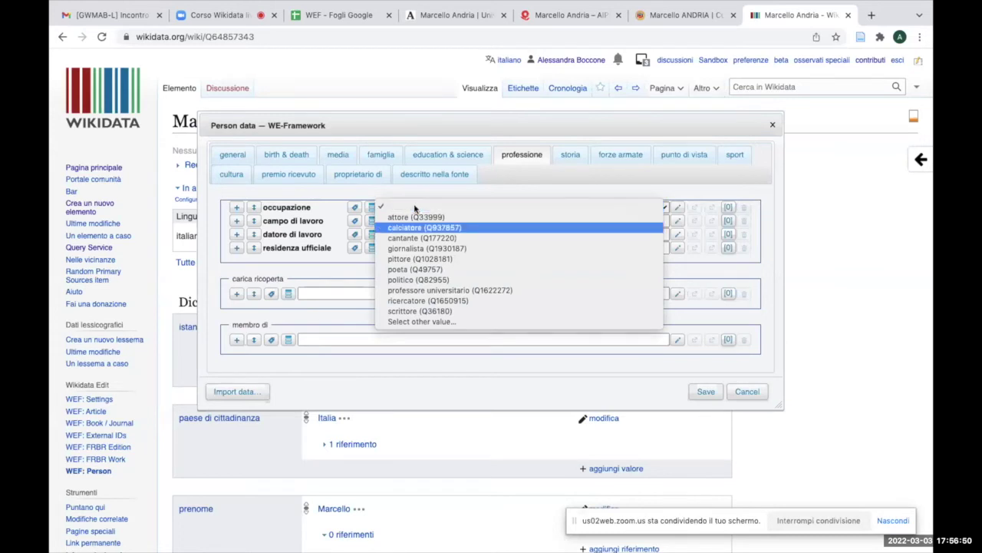
left_click(410, 313)
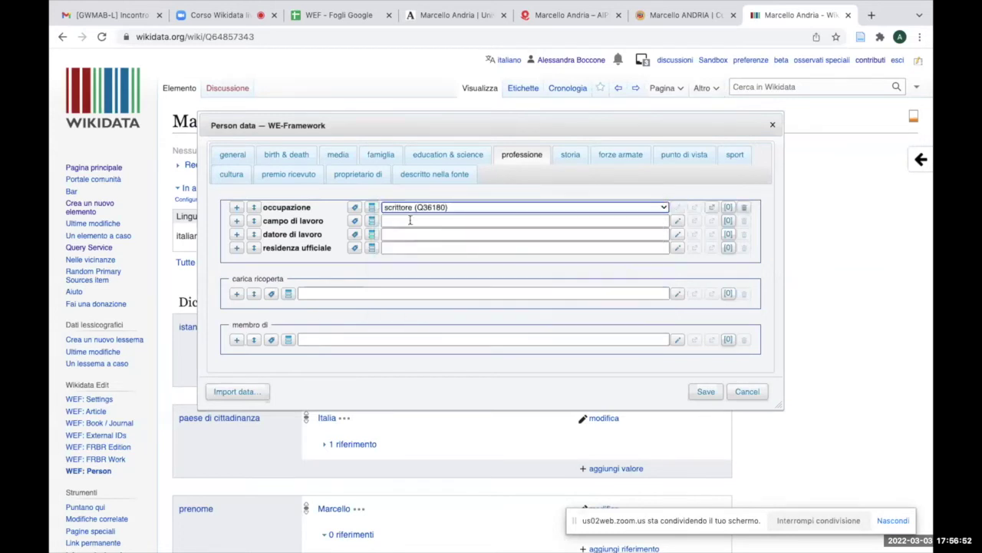
left_click(452, 209)
left_click(452, 218)
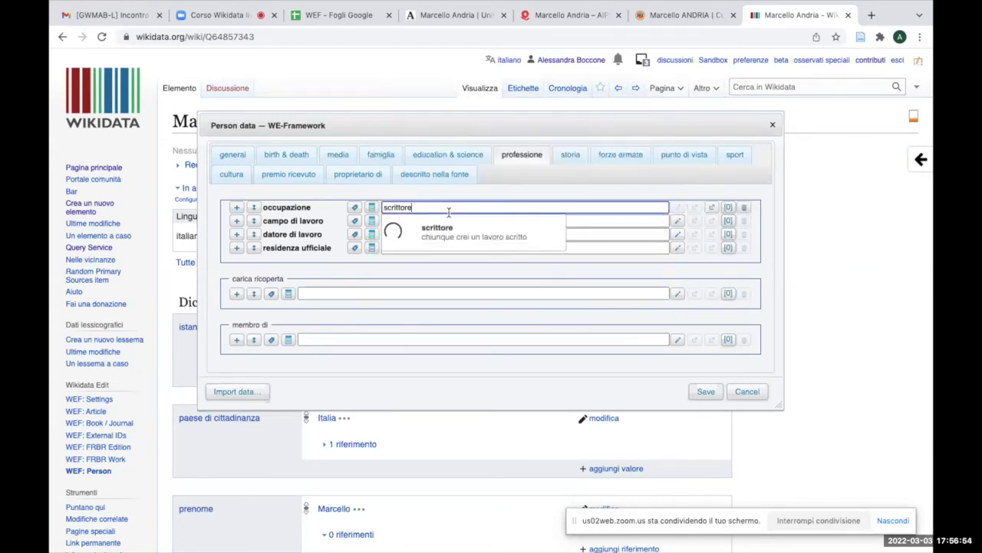
key("BackSpace")
key("BackSpace")
key("BackSpace")
key("BackSpace")
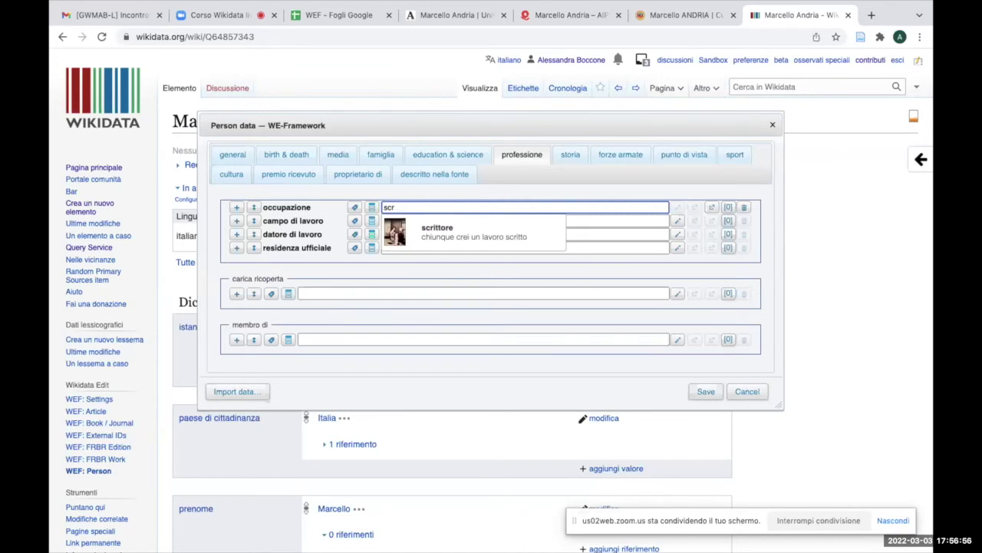
key("BackSpace")
key("BackSpace")
key("BackSpace")
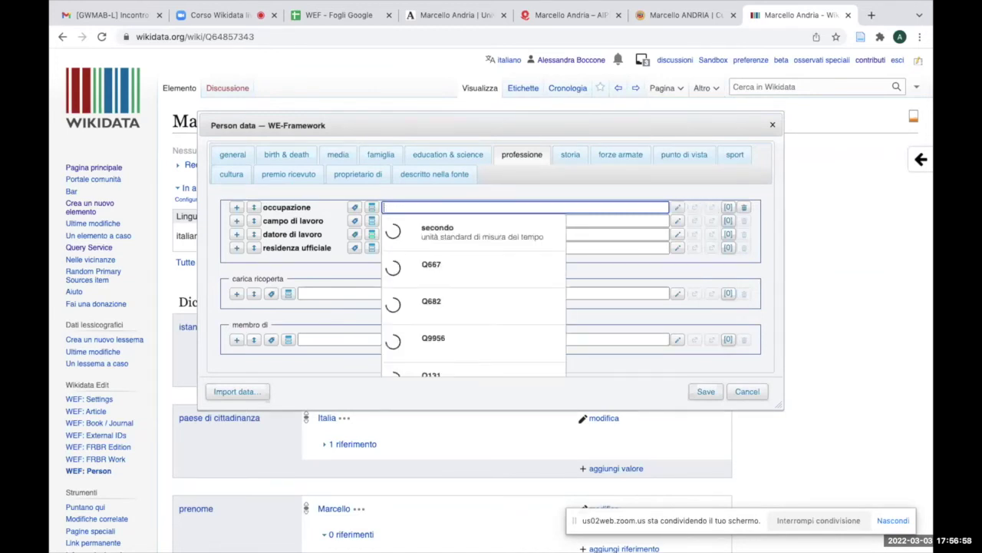
type("bibliotecario")
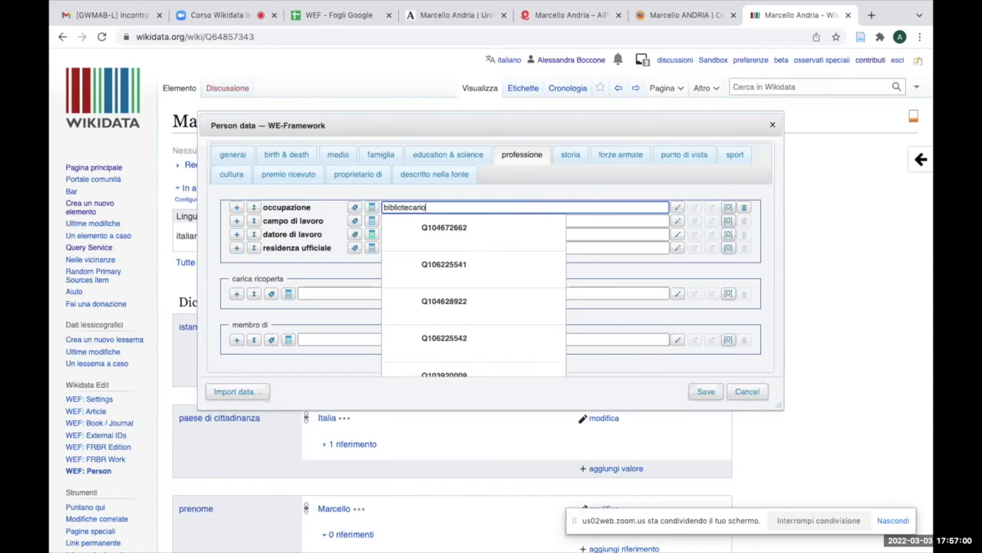
left_click(482, 228)
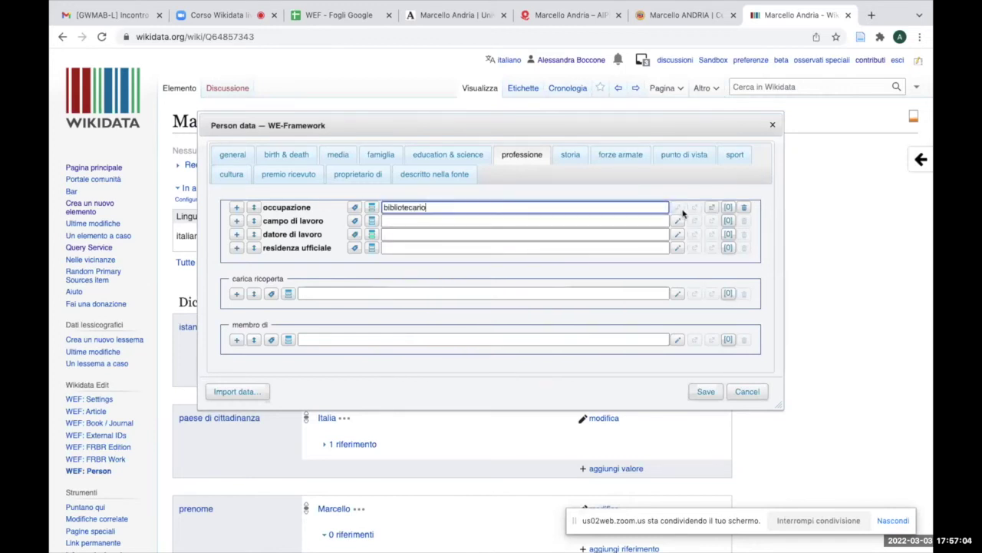
Add a datore di lavoro qualifier to the bibliotecario occupation with the value biblioteca nazionale Vittorio Emanuele III (Q2256644)
left_click(357, 208)
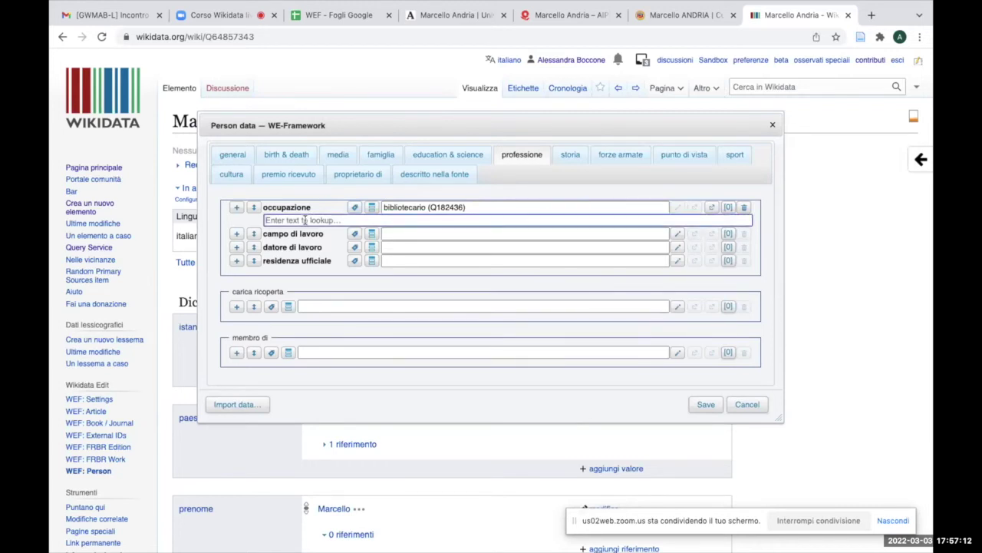
type("dat")
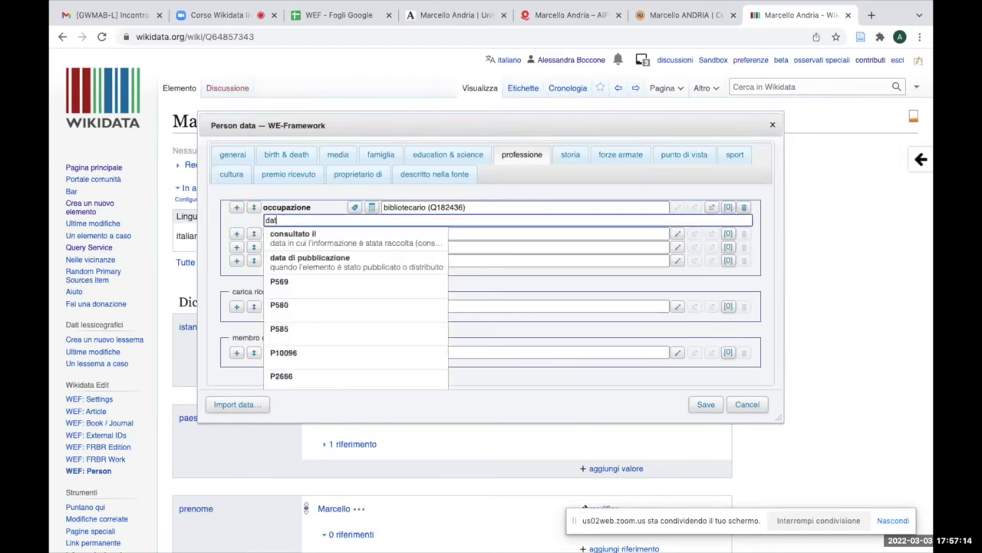
type("ore")
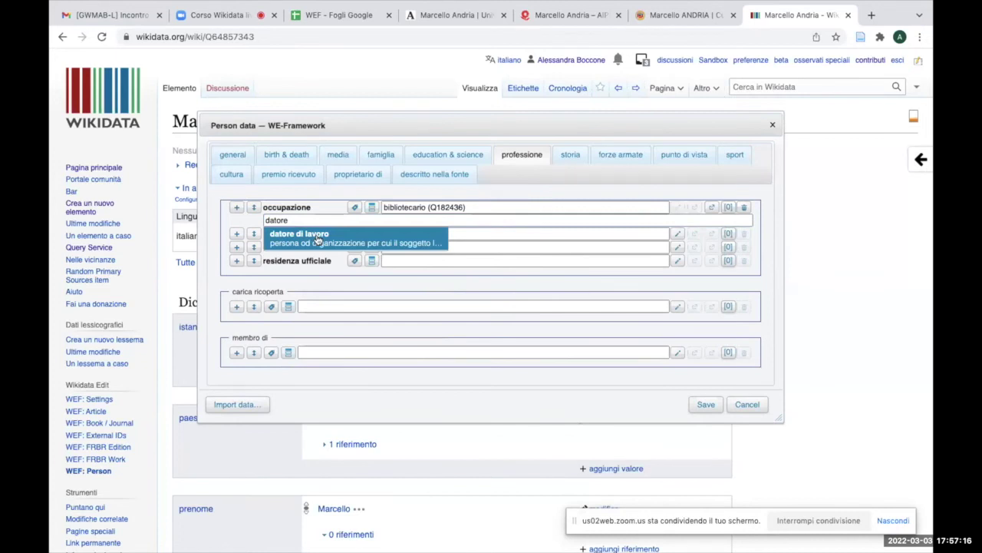
left_click(319, 237)
left_click(401, 221)
type("Bi")
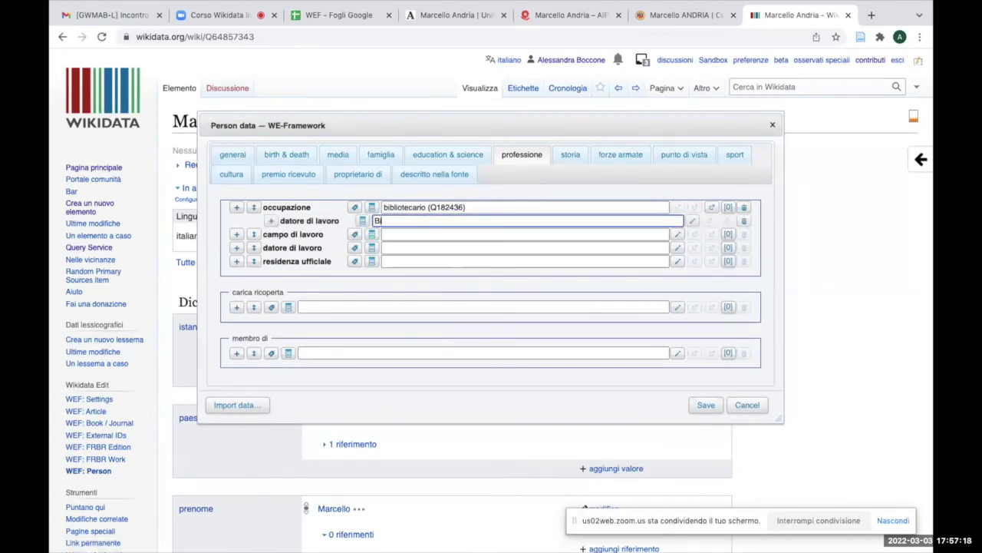
type("blioteca ")
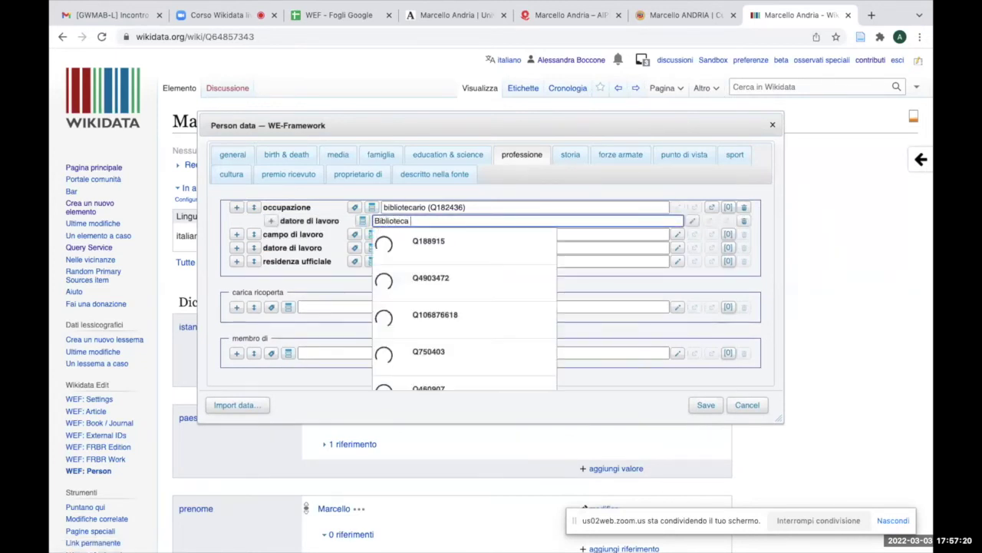
type("nazionale vi")
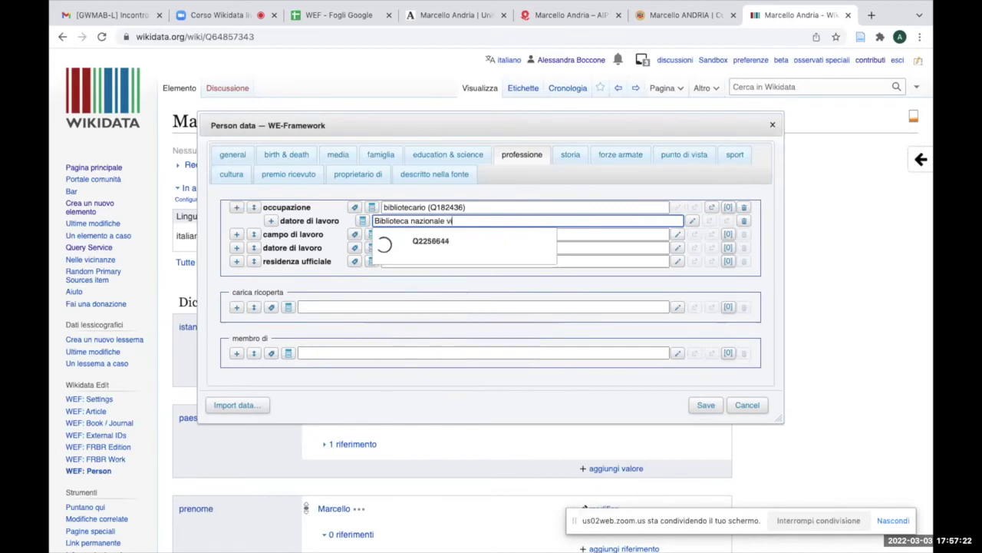
type("ttorio")
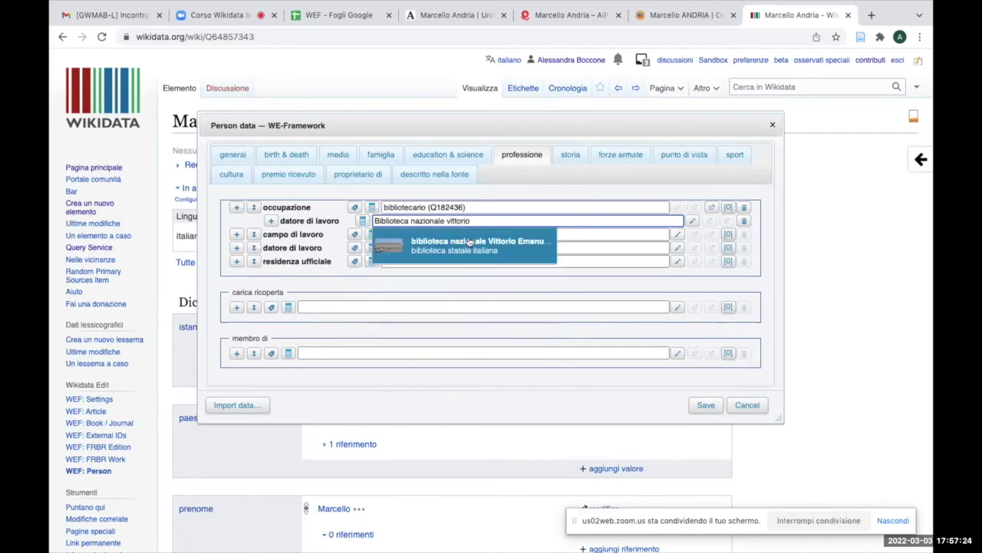
left_click(470, 243)
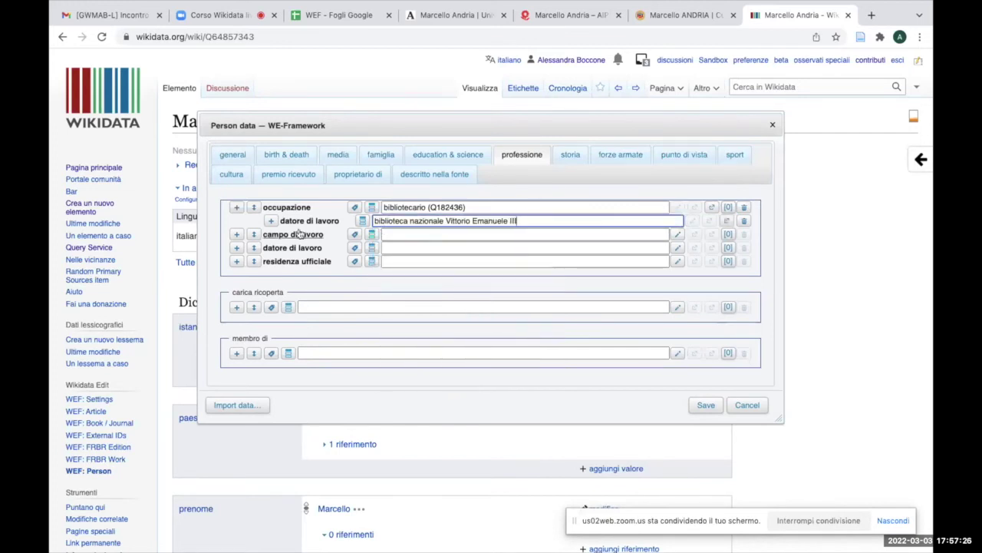
left_click(271, 221)
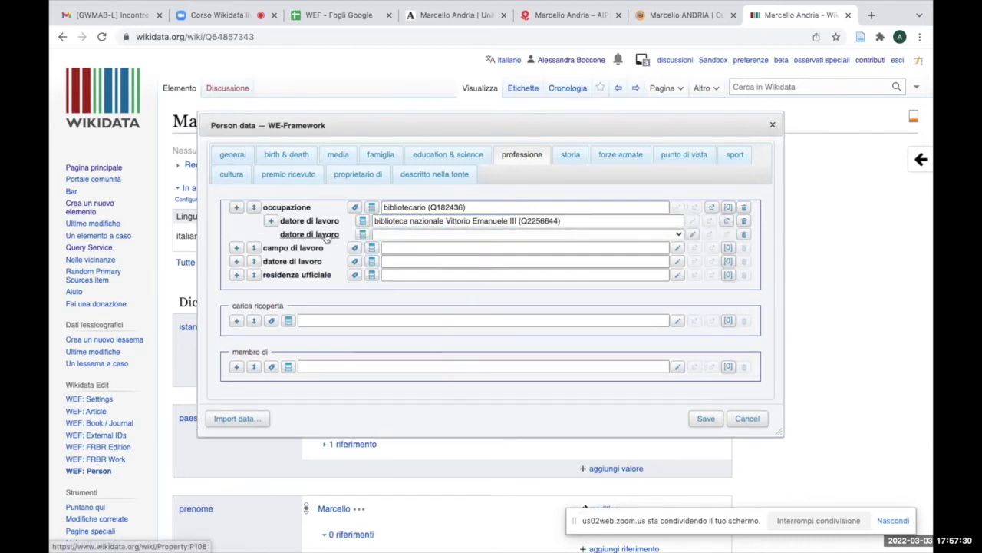
left_click(743, 234)
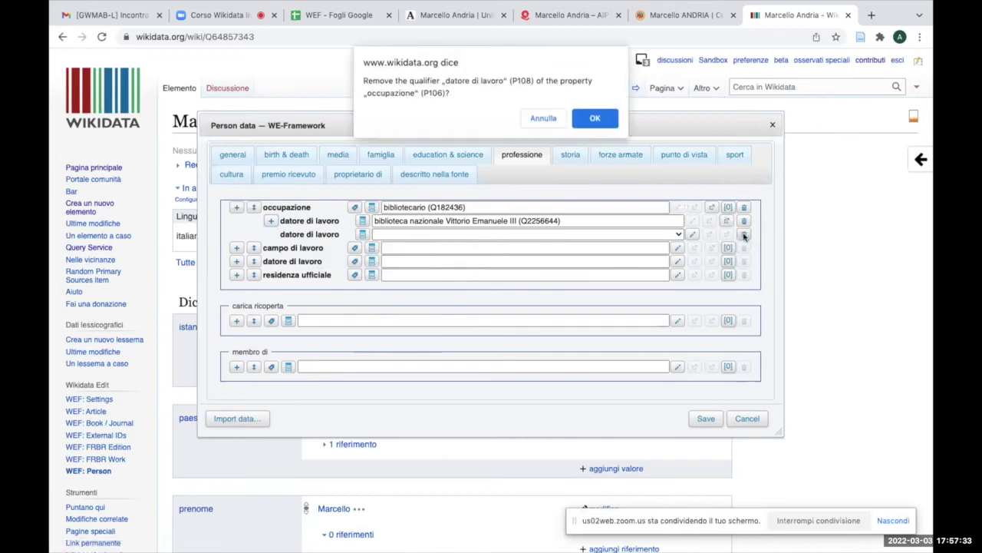
left_click(594, 118)
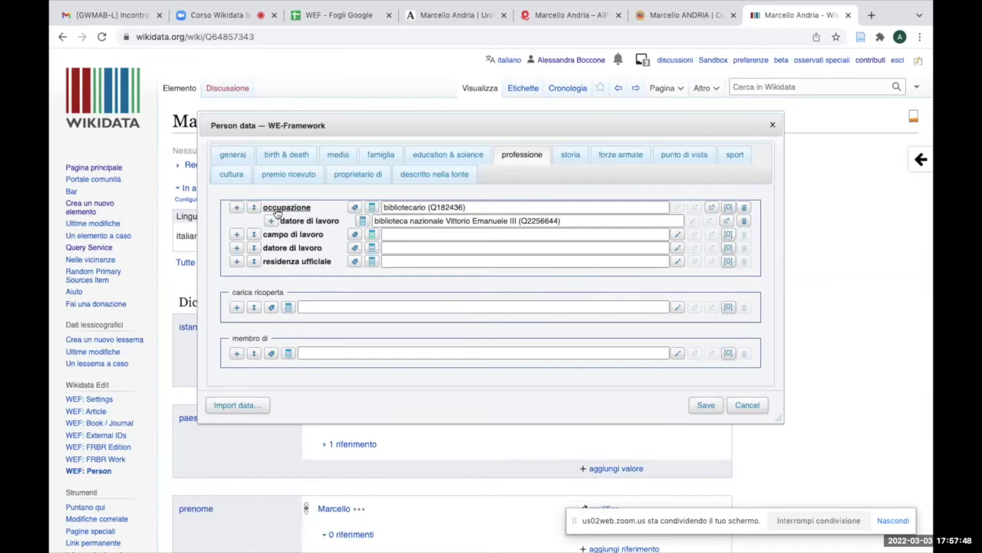
Add a data di inizio qualifier of 1985 to the bibliotecario occupation
left_click(355, 208)
type("data")
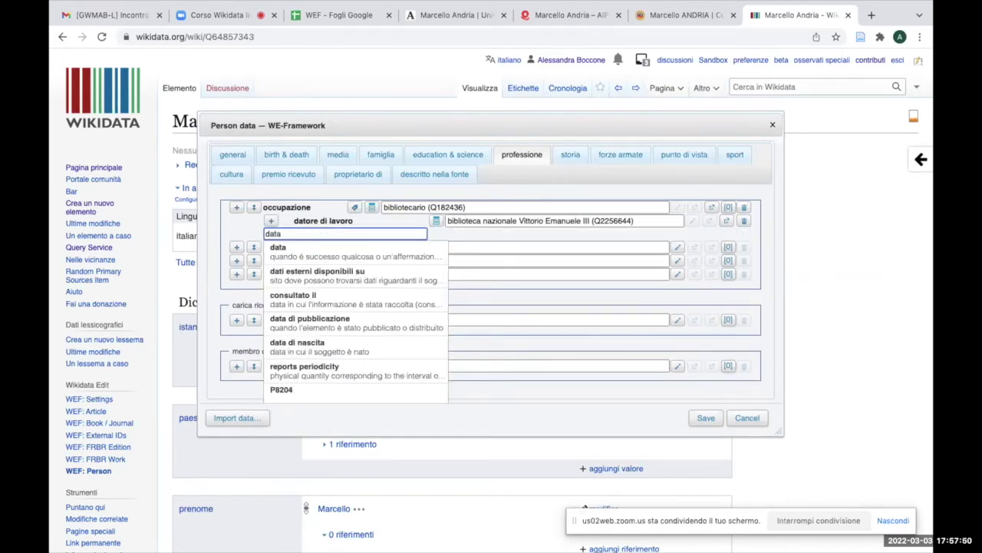
type(" di inizio")
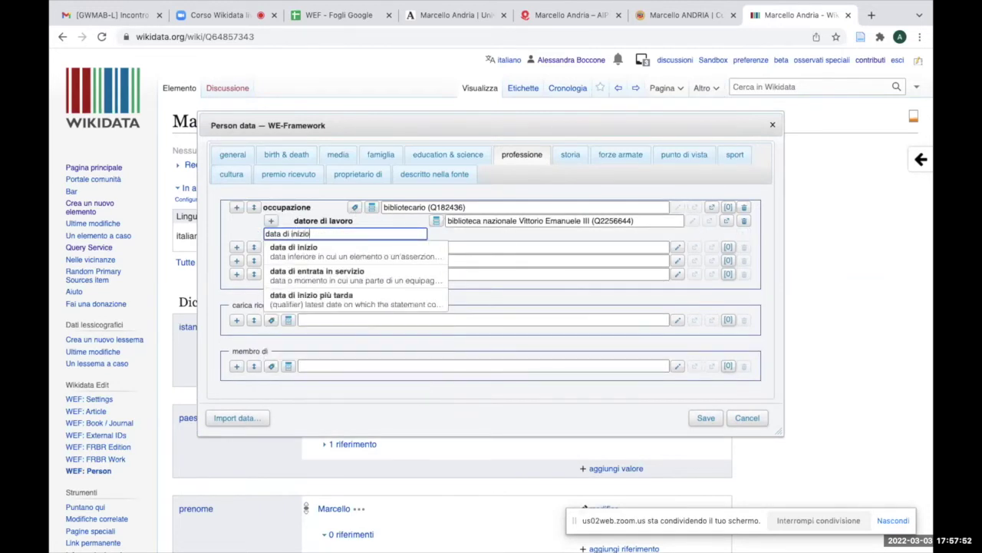
left_click(315, 257)
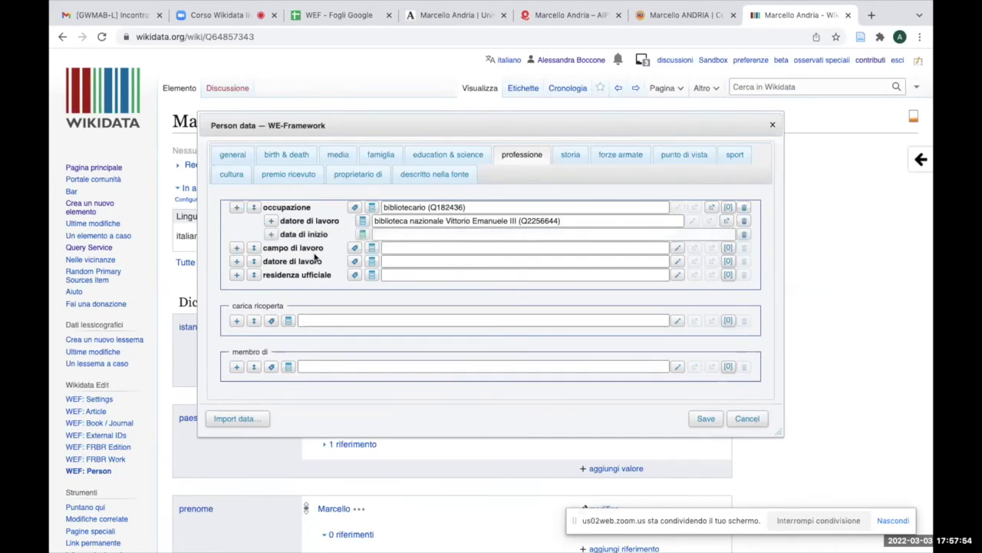
left_click(394, 235)
type("1")
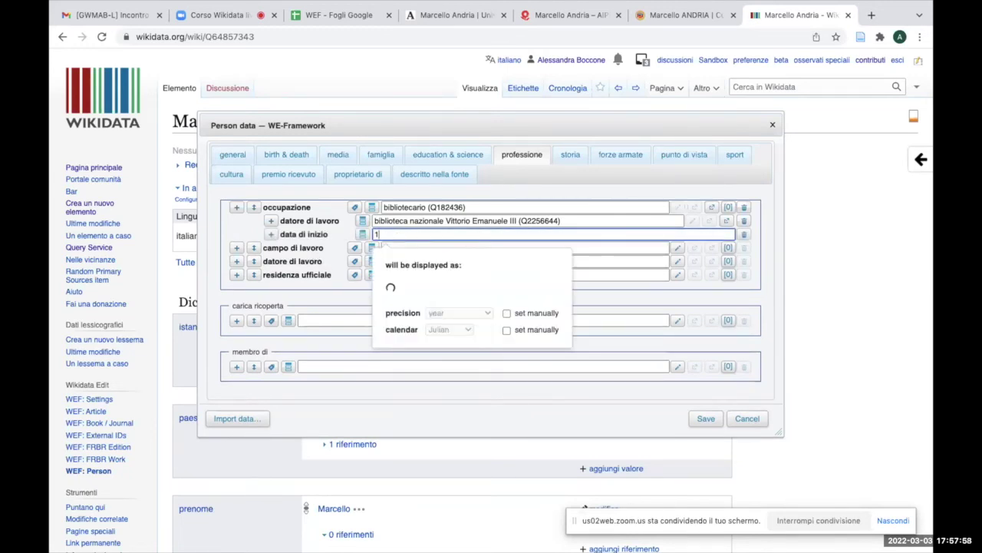
type("985")
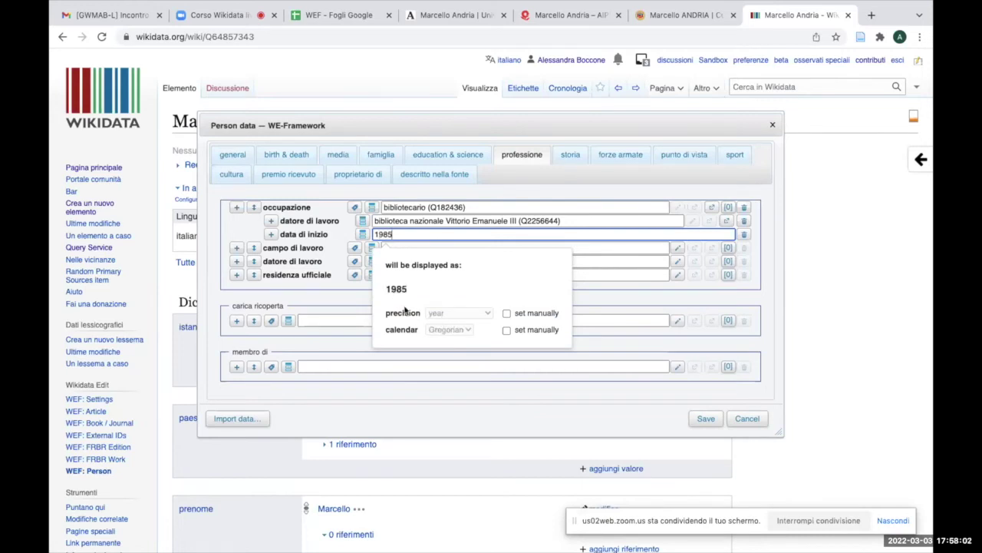
left_click(338, 238)
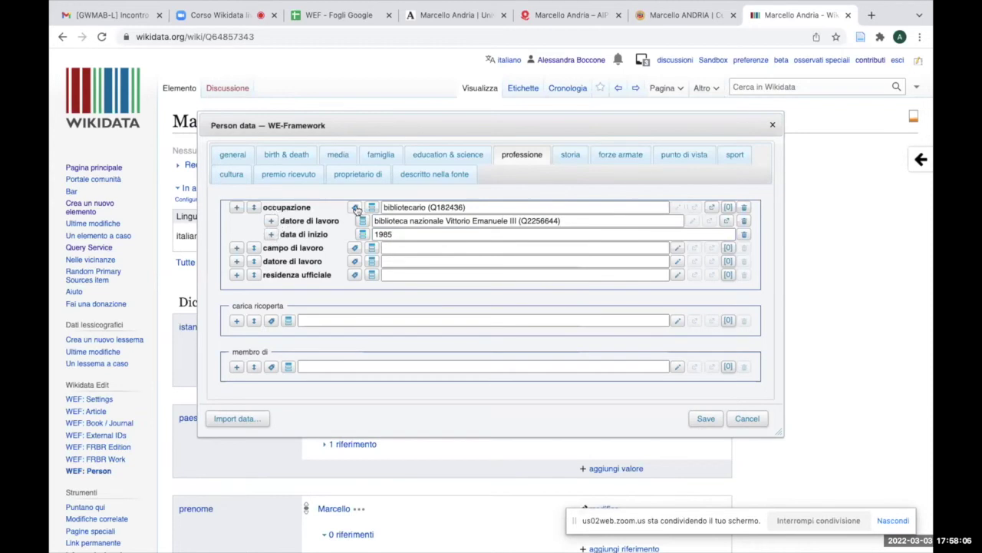
Add a data di fine qualifier of 2002 to the bibliotecario occupation
left_click(356, 209)
type("da")
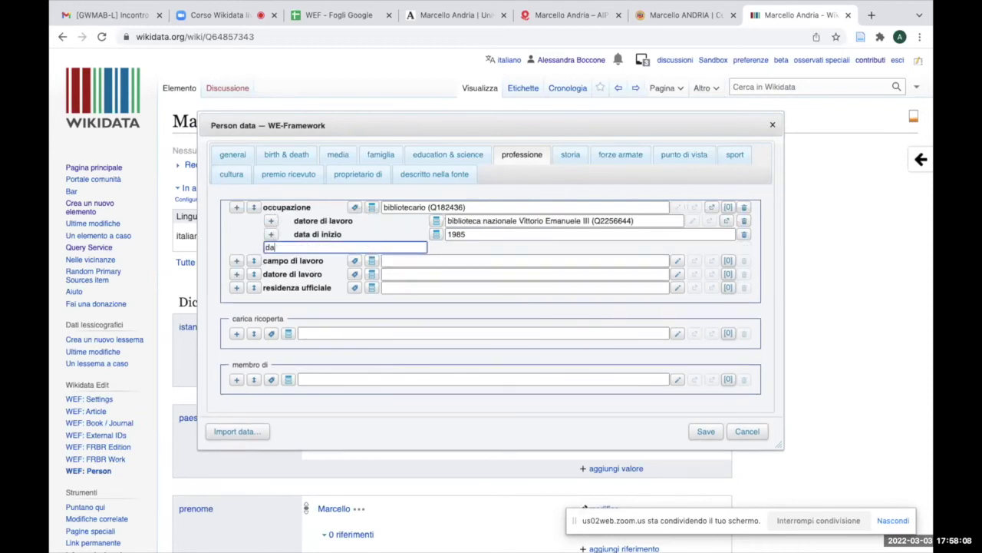
type("ta di fine")
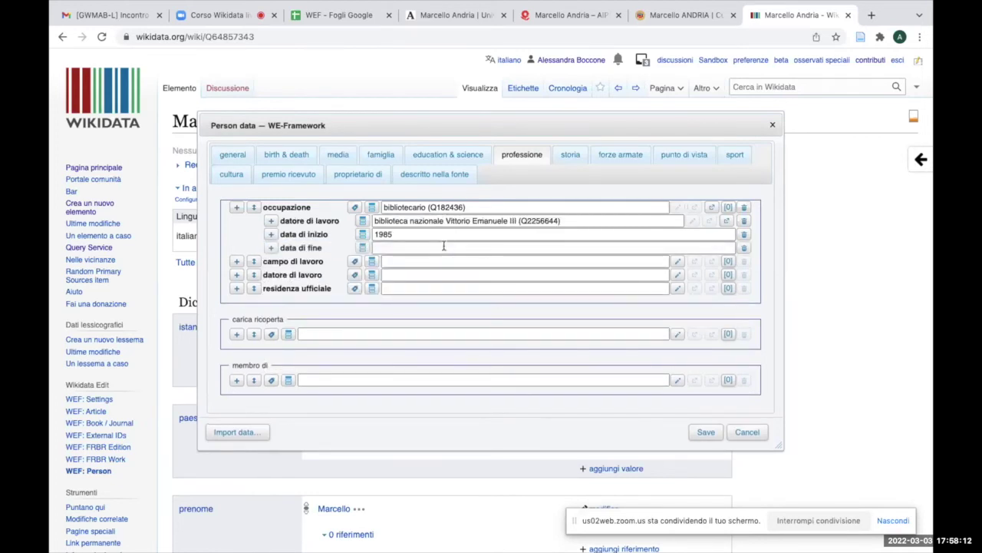
left_click(430, 247)
type("20")
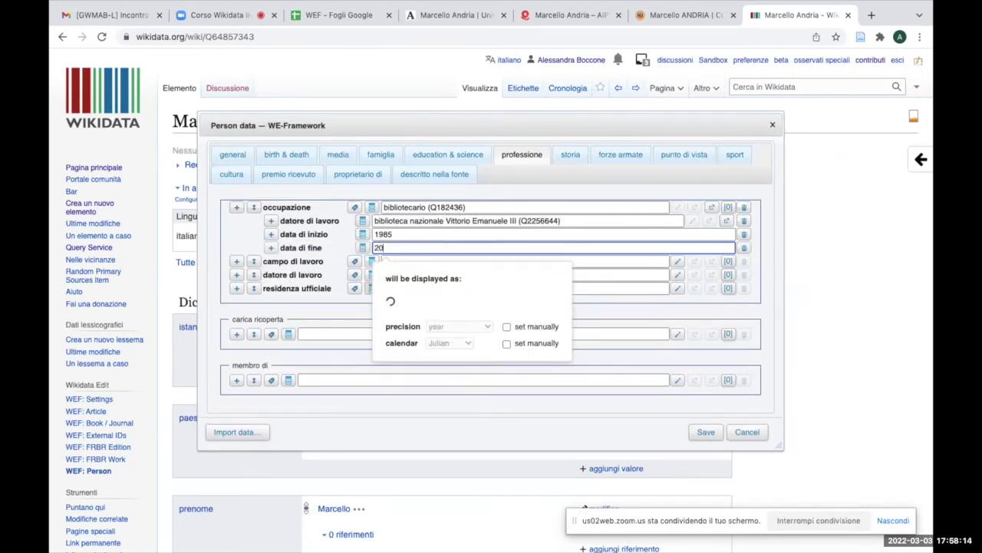
type("02")
left_click(235, 239)
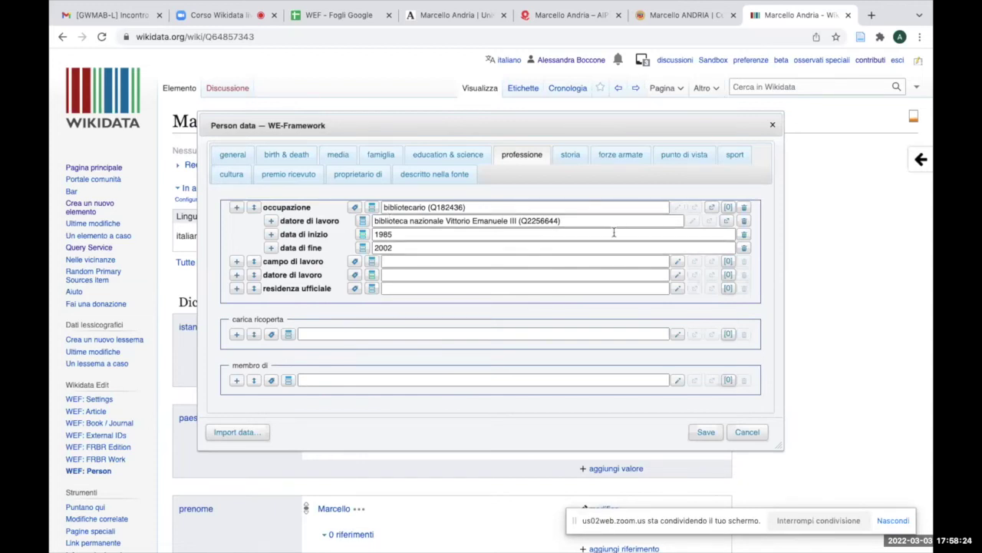
Add a second occupazione value, direttore di biblioteca (Q63970319), through the option for other values
left_click(237, 209)
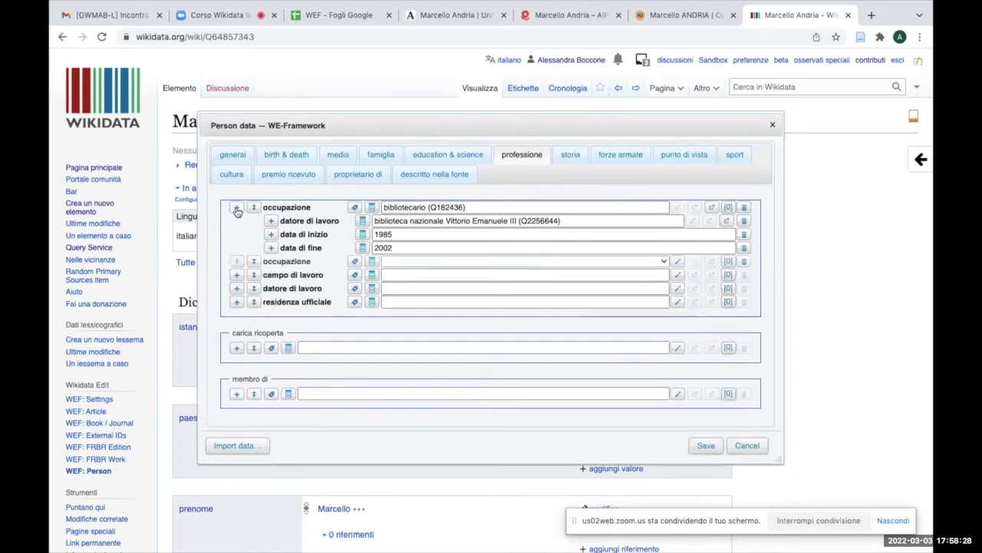
left_click(399, 263)
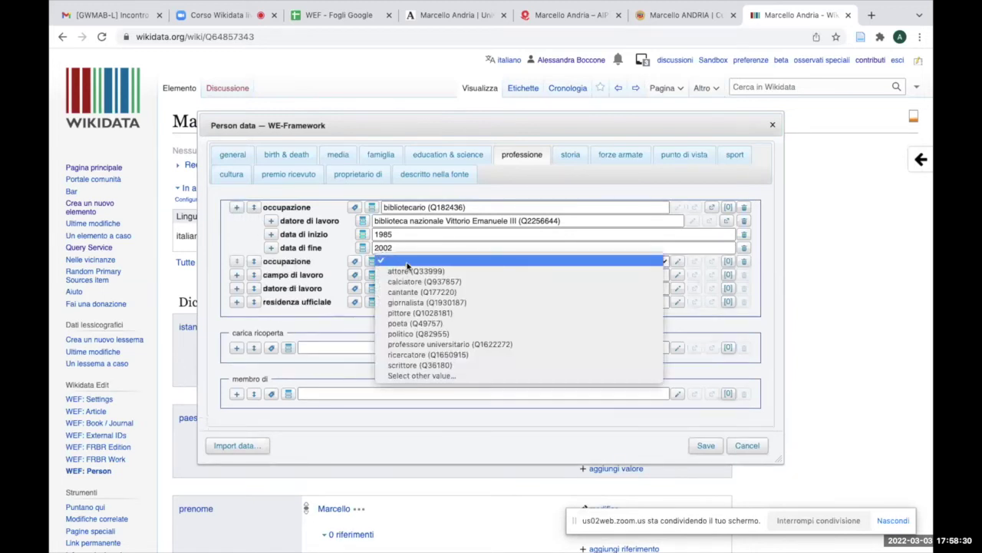
left_click(399, 263)
left_click(402, 265)
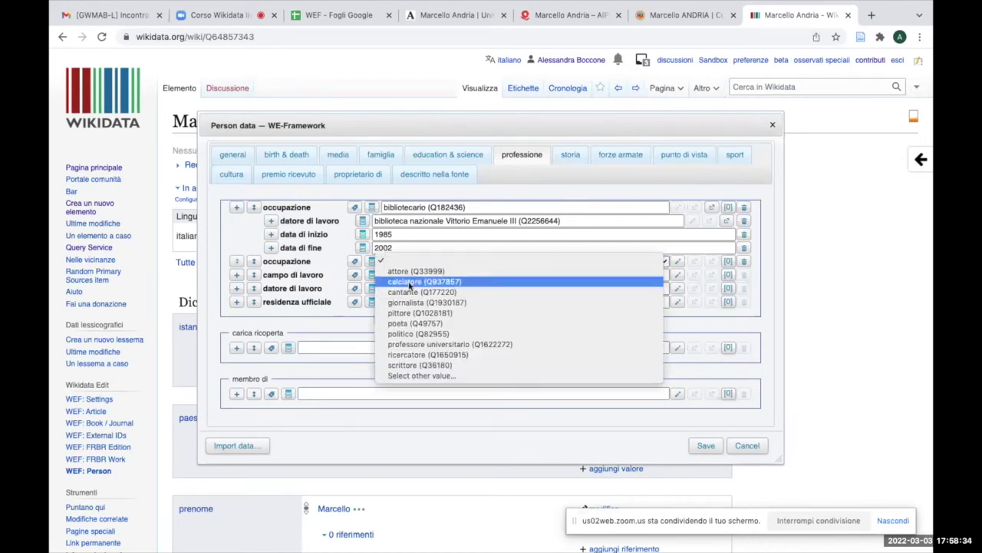
left_click(421, 242)
left_click(416, 263)
type("dirett")
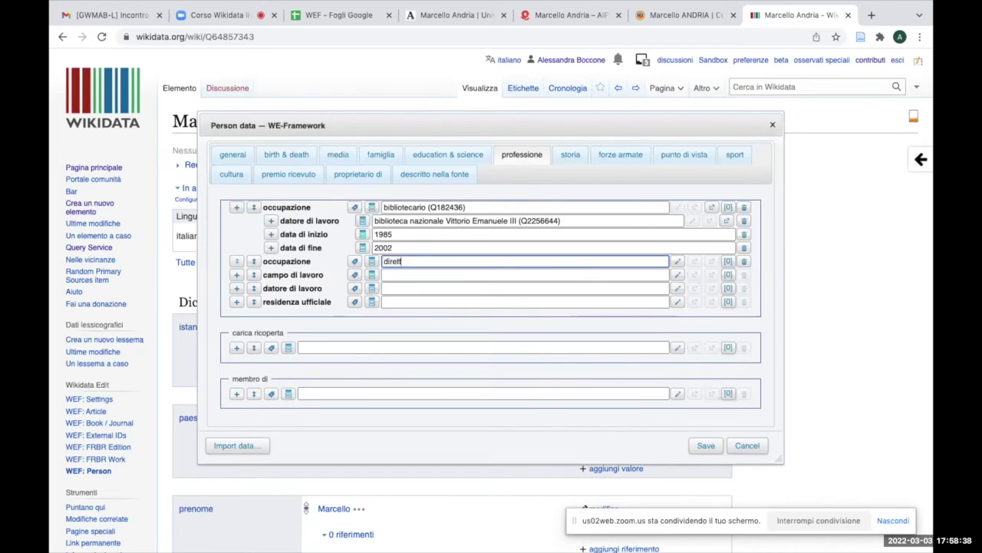
type("ore di")
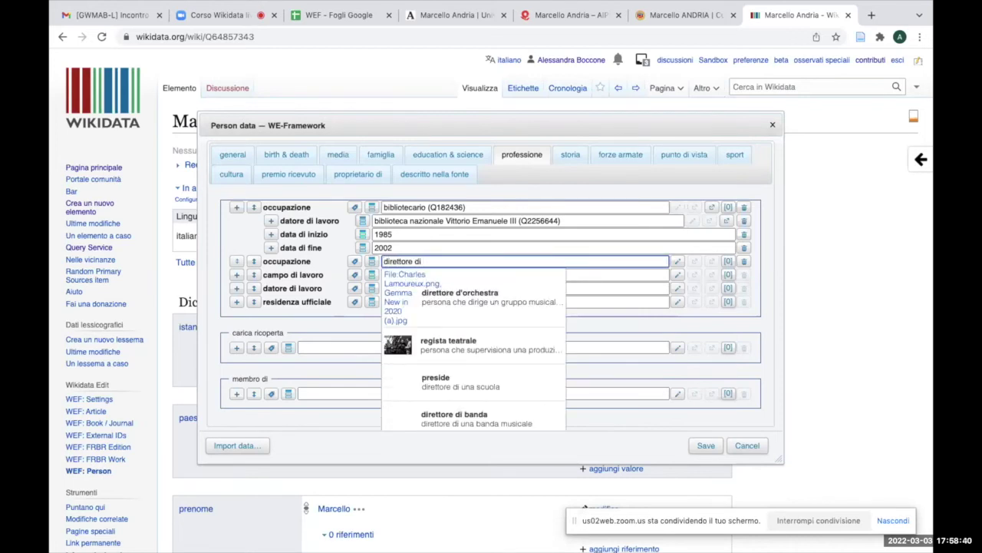
type(" biblioteca")
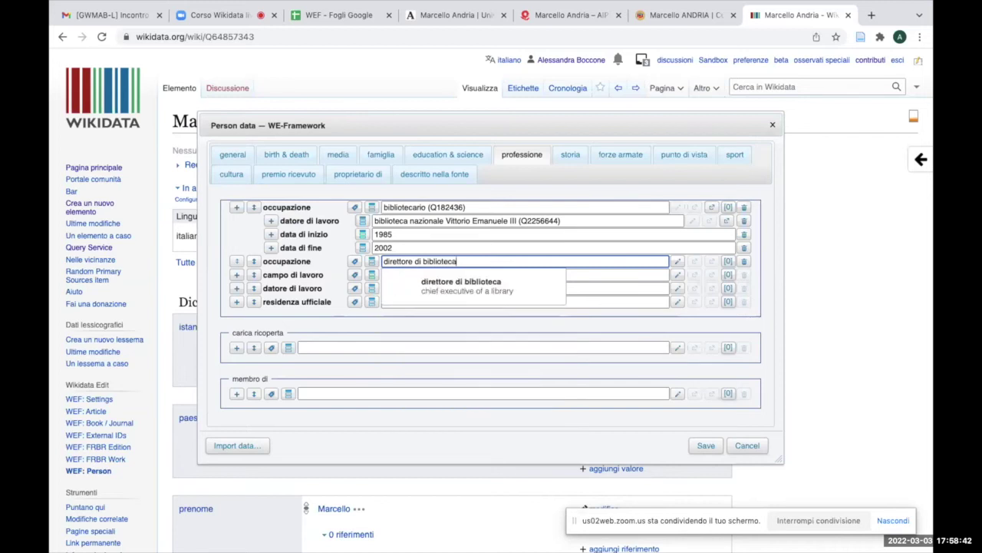
left_click(454, 291)
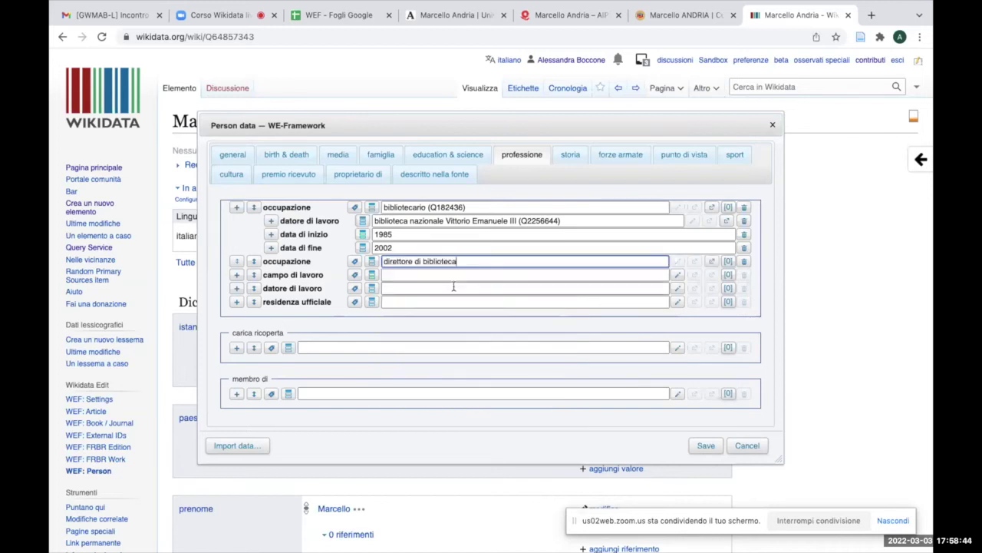
Add a datore di lavoro qualifier to the direttore di biblioteca occupation with the value Università di Salerno (Q1633215)
left_click(374, 263)
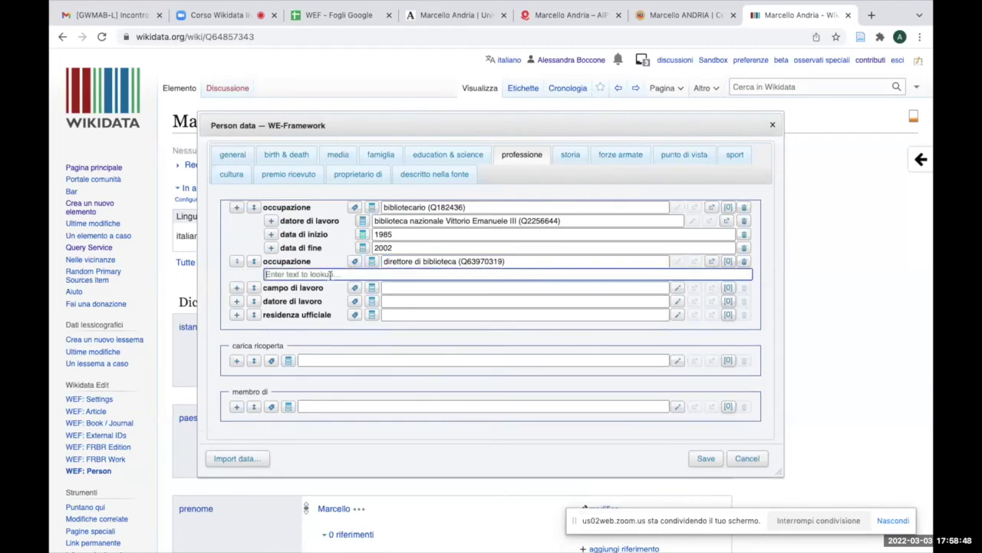
type("datore")
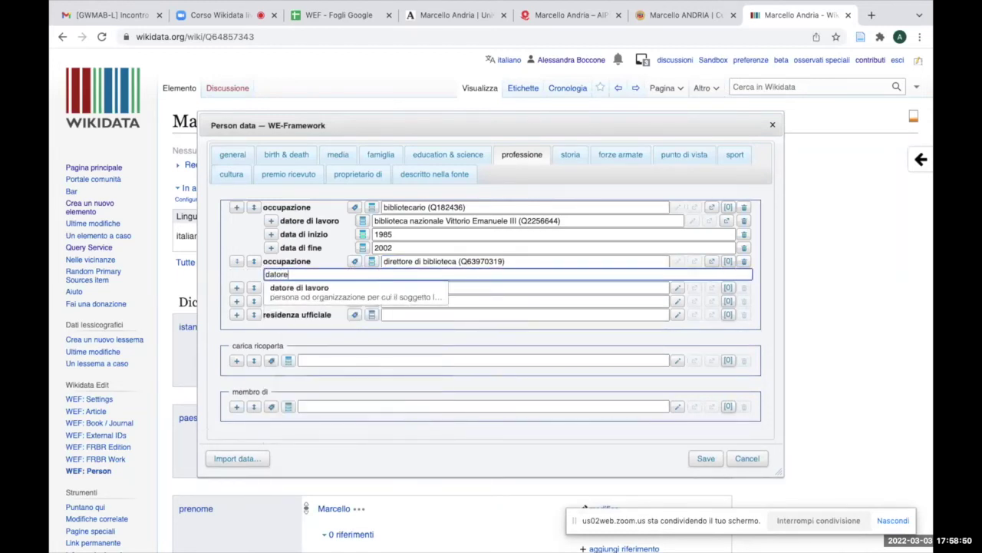
left_click(349, 290)
left_click(403, 276)
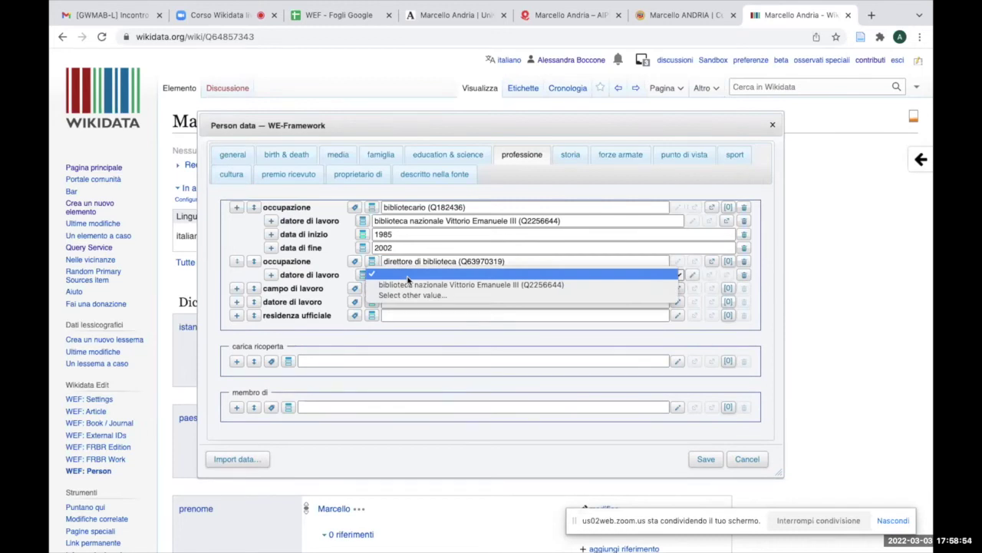
left_click(415, 278)
left_click(413, 279)
left_click(412, 296)
left_click(415, 274)
type("Università di")
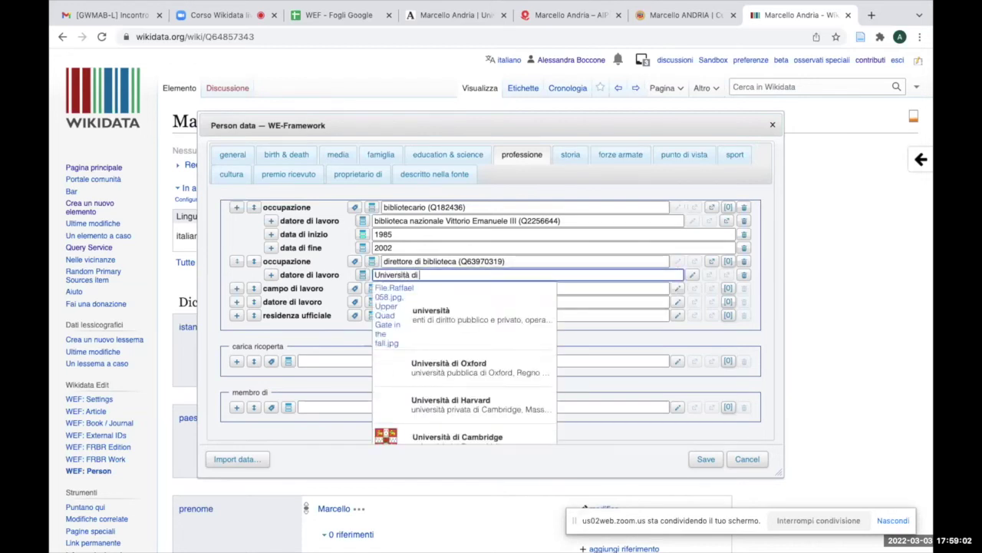
type(" Salerno")
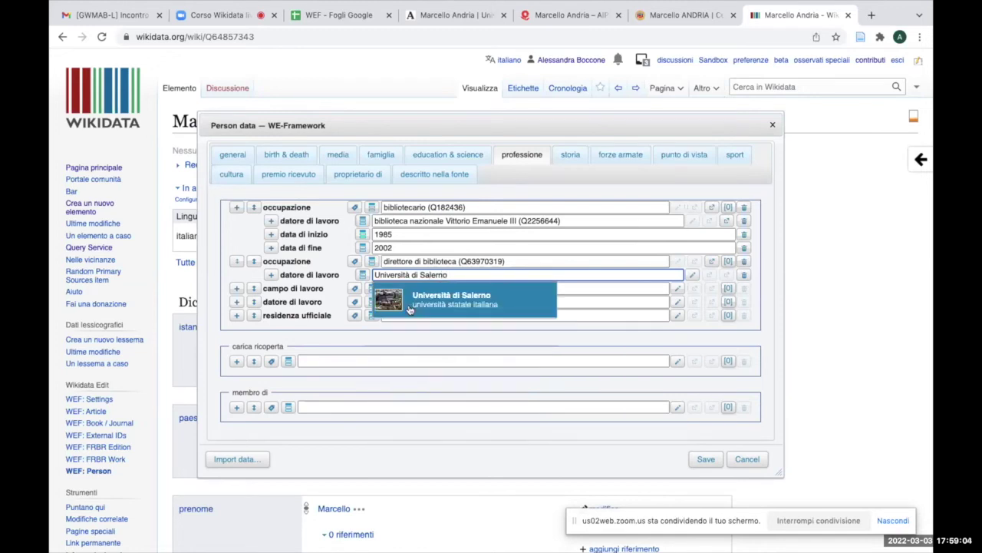
key("Return")
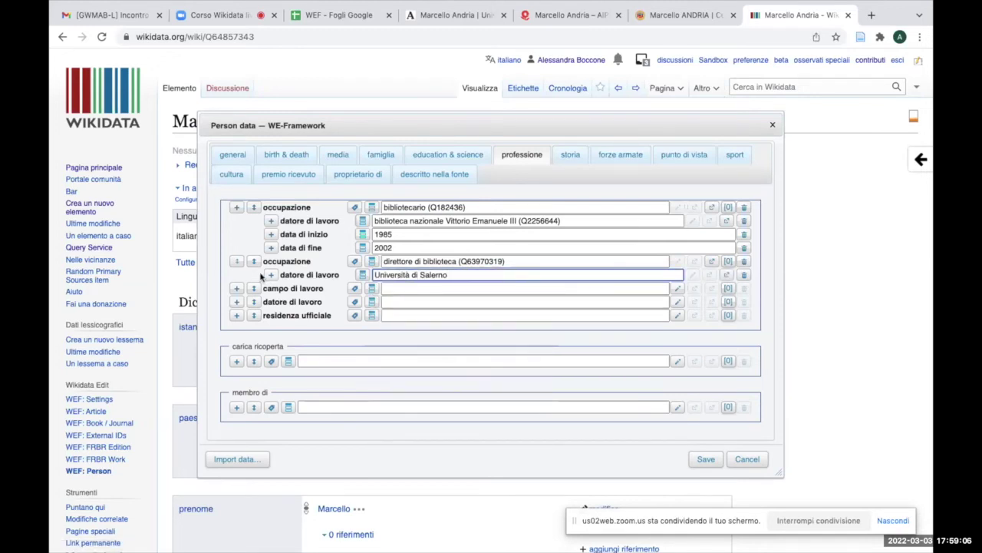
Add a data di inizio qualifier of 2002 to the direttore di biblioteca occupation
left_click(355, 260)
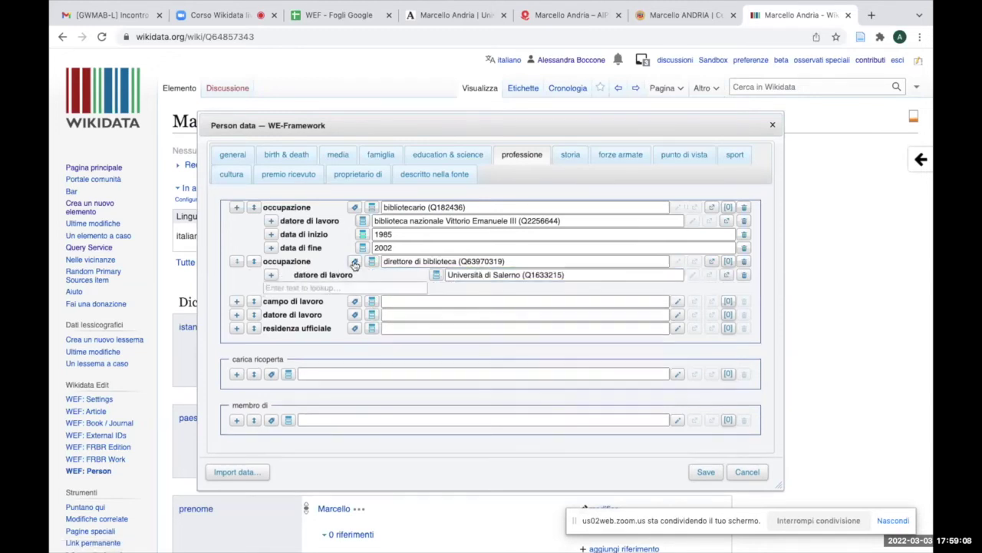
type("da")
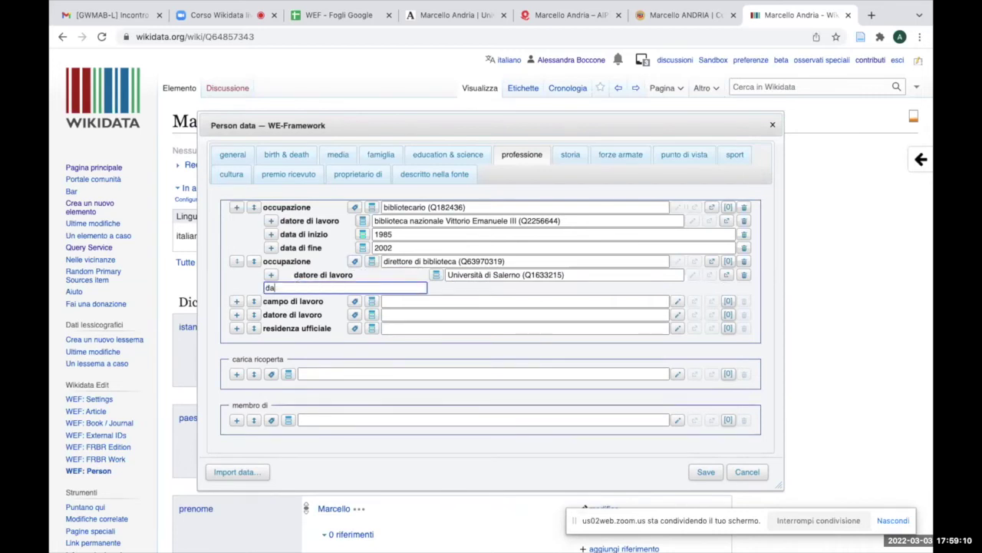
type("ta di inizio")
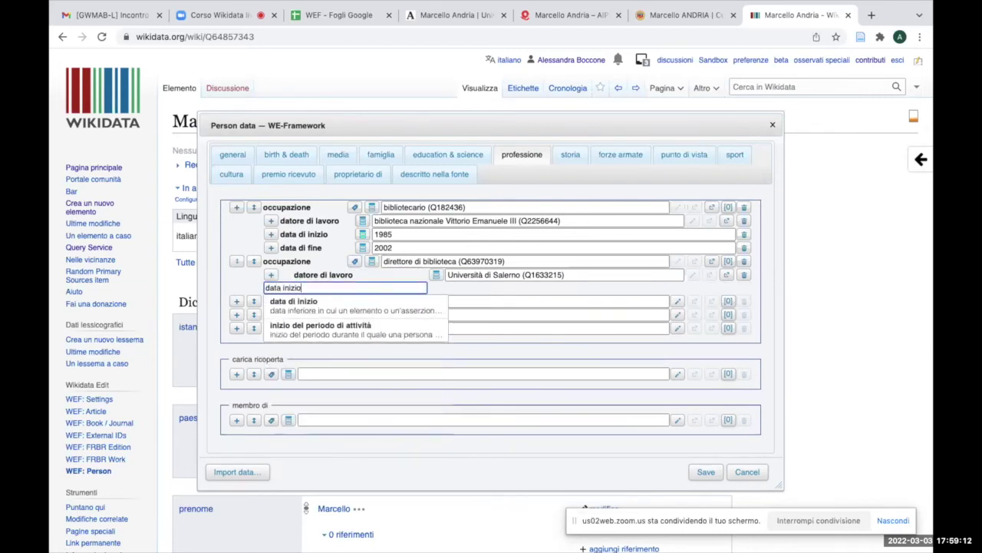
left_click(301, 304)
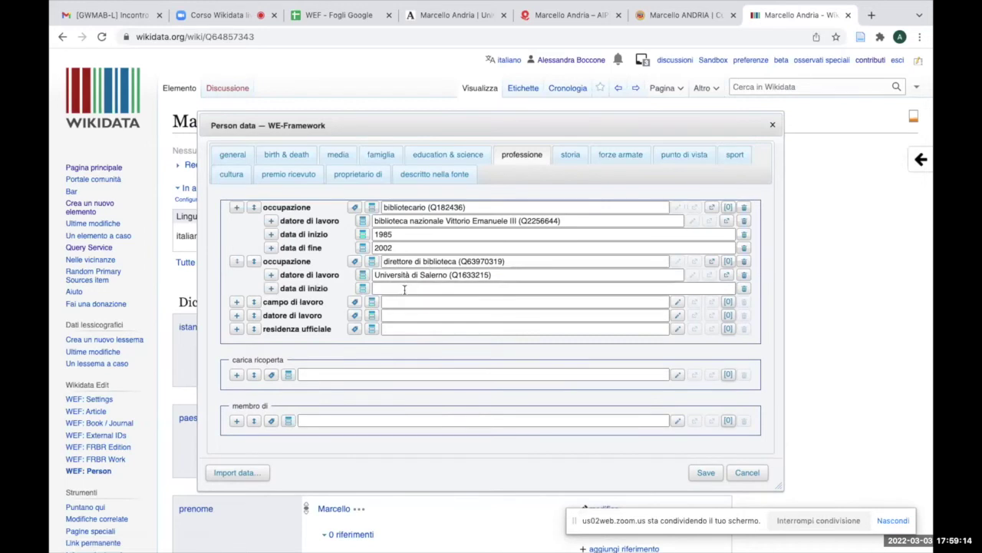
left_click(404, 290)
type("2002")
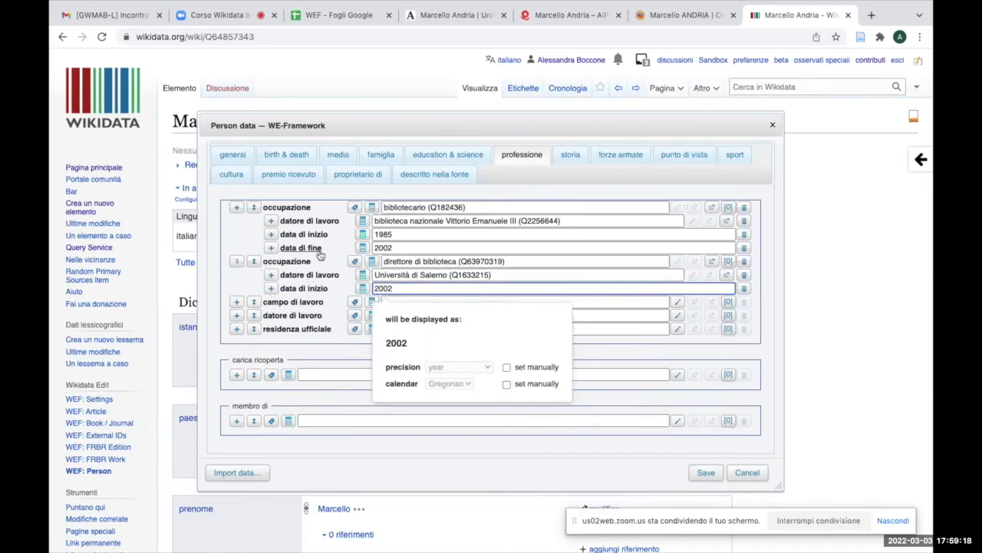
Add a data di fine qualifier of 2018 to the direttore di biblioteca occupation
left_click(354, 263)
left_click(337, 301)
type("data di fi")
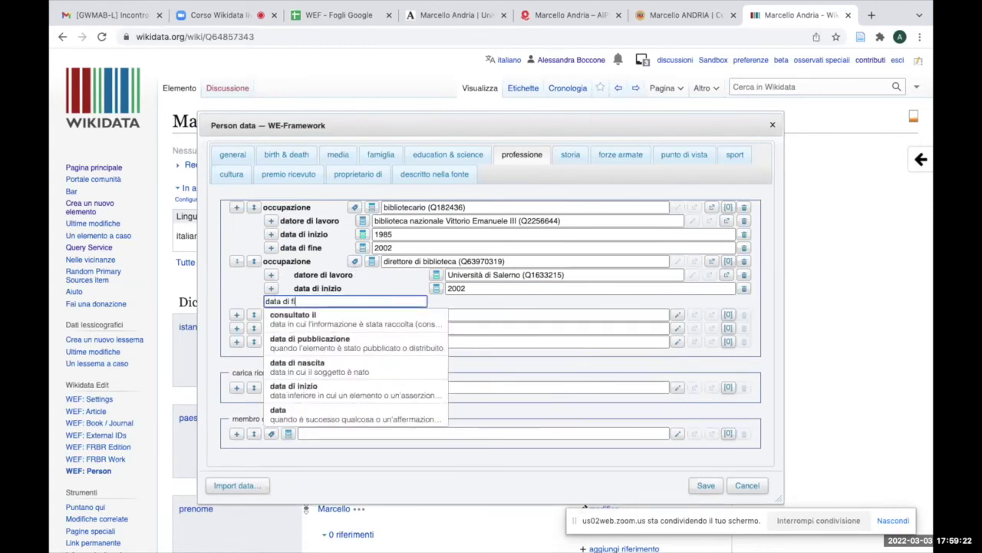
type("ne")
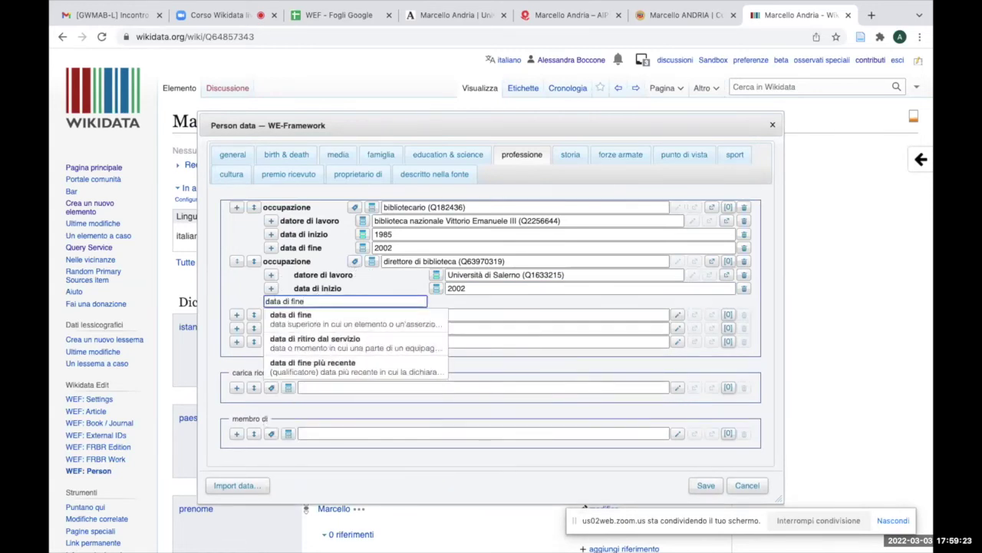
left_click(340, 315)
left_click(440, 301)
type("2018")
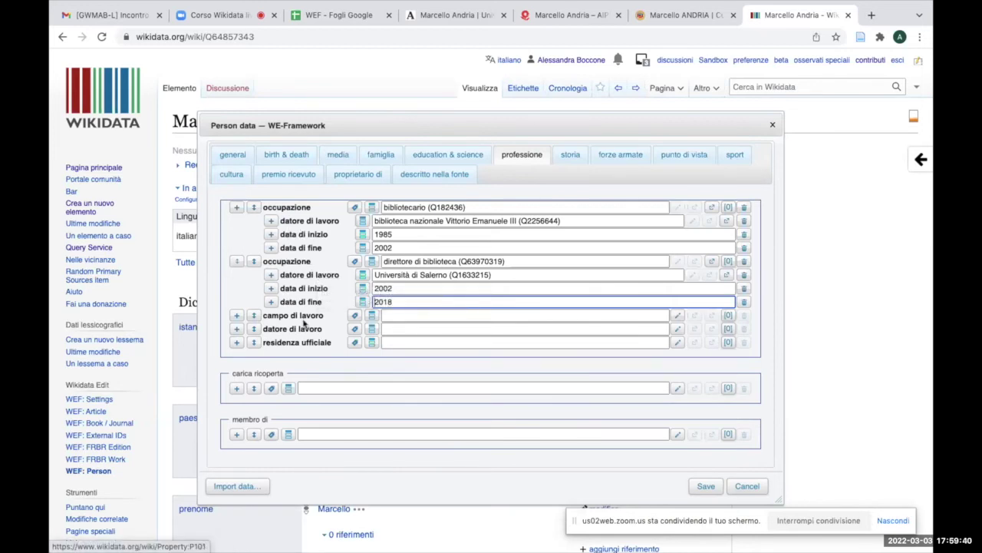
Set campo di lavoro to bibliografia (Q134995) and add biblioteconomia (Q199655) as a second value through the option for other values
left_click(402, 313)
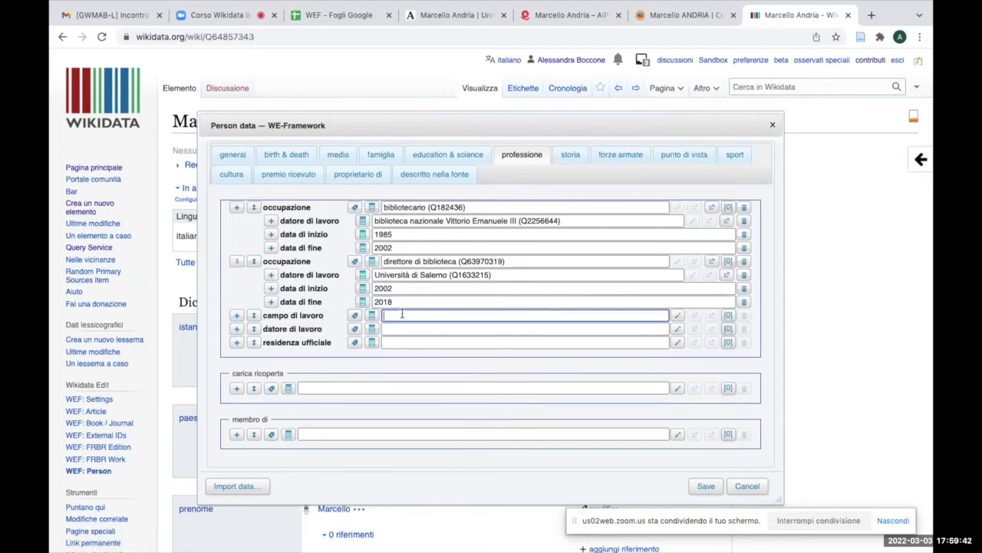
type("bibliograf")
left_click(416, 330)
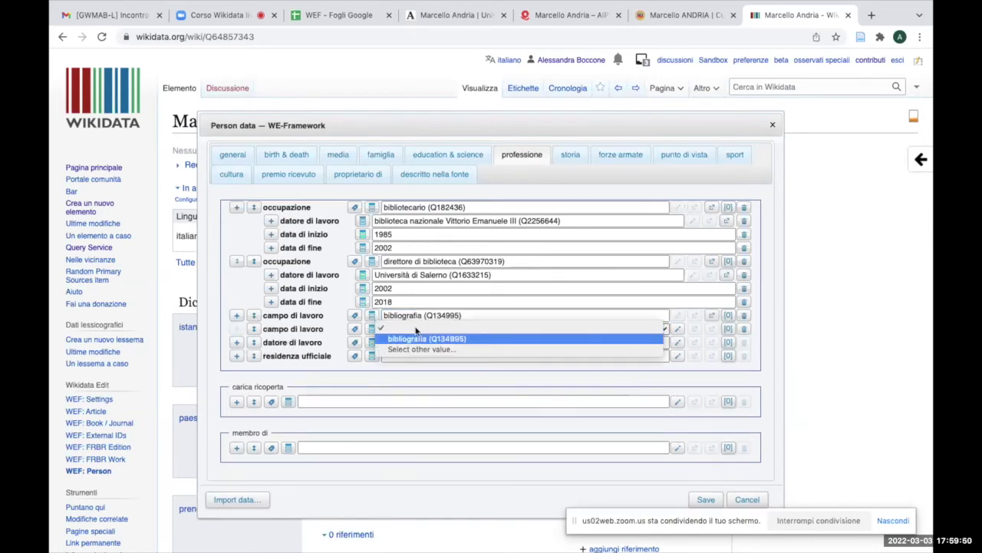
key("Down")
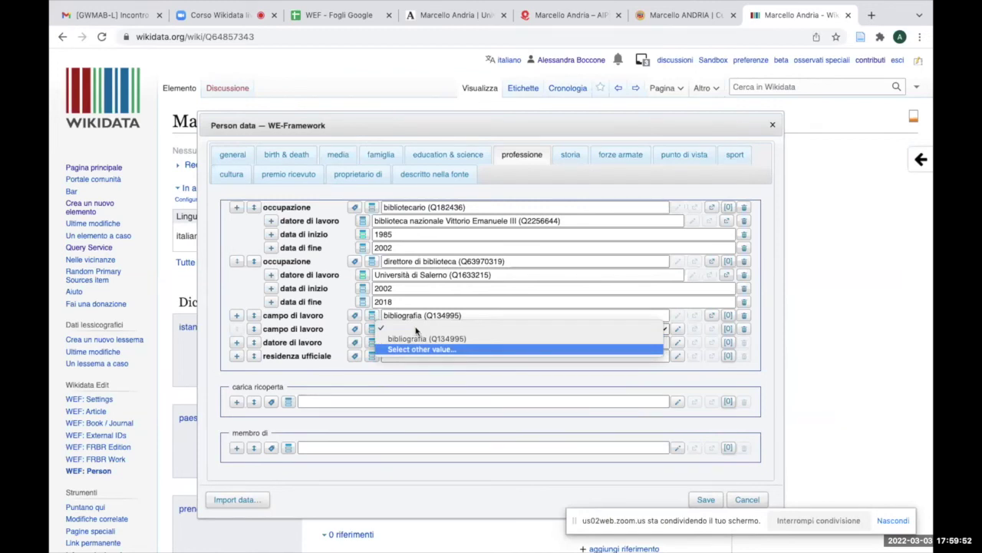
key("Up")
key("Down")
key("Return")
type("b")
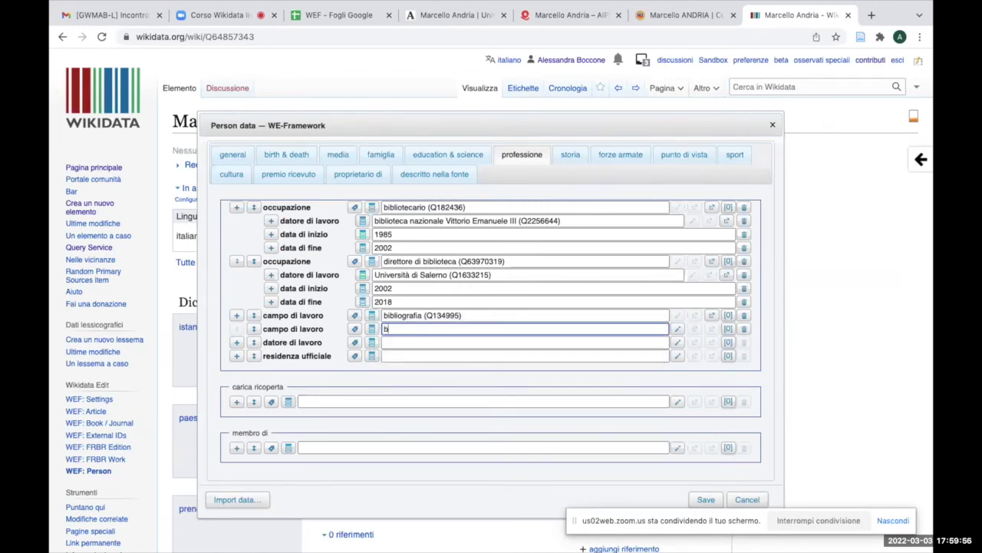
type("iblioteconomia")
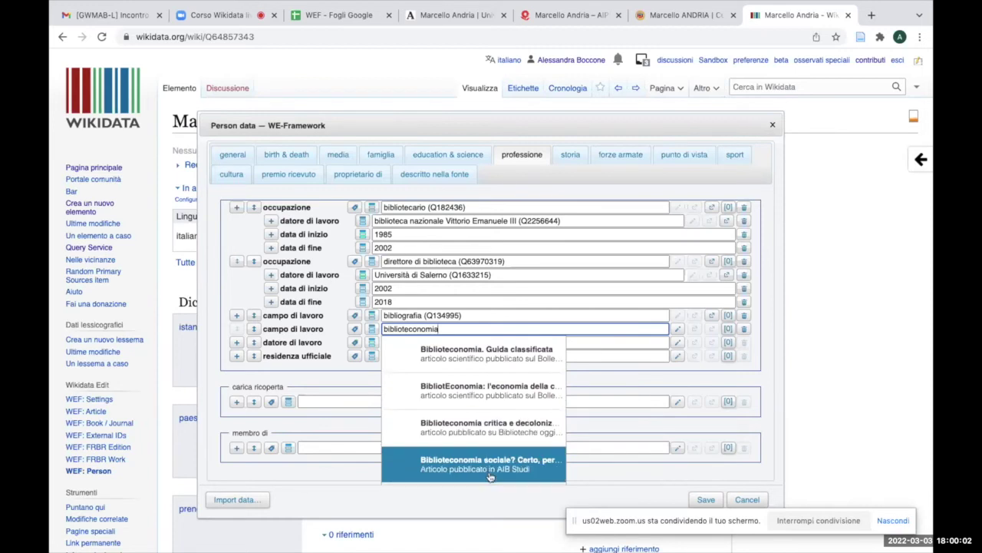
type("musicale")
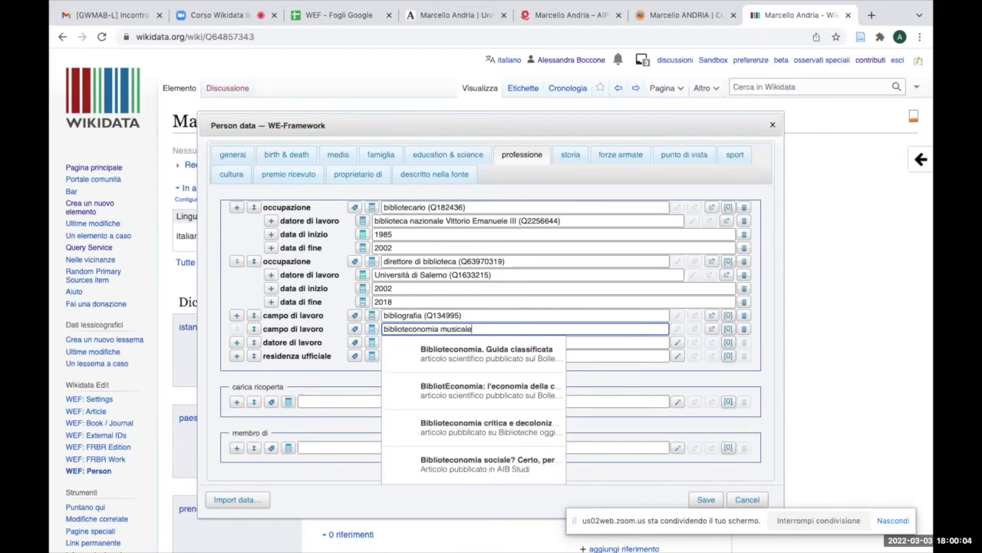
key("BackSpace")
key("BackSpace")
key("BackSpace")
key("BackSpace")
key("BackSpace")
key("BackSpace")
key("BackSpace")
key("BackSpace")
key("BackSpace")
key("Escape")
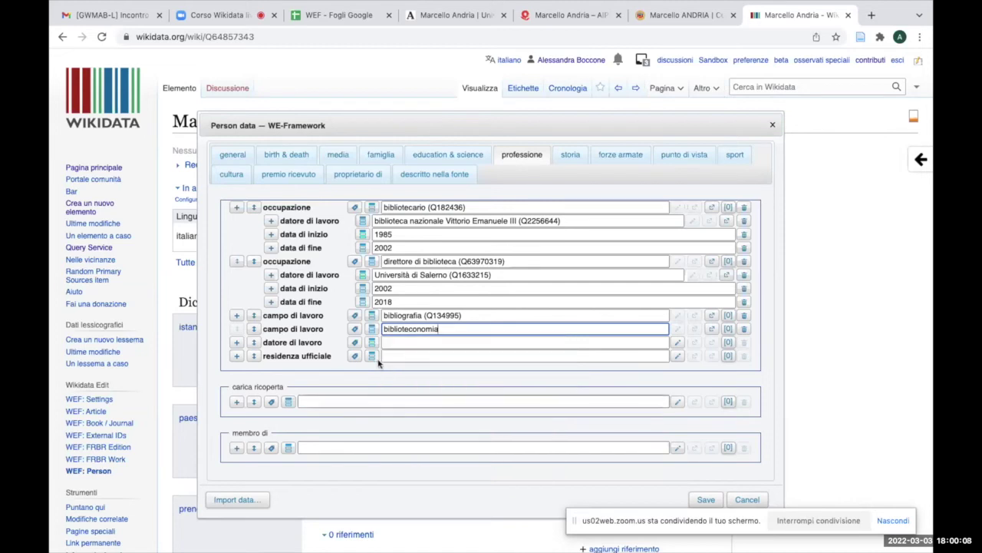
Set the person's main datore di lavoro statement to Università di Salerno (Q1633215)
left_click(404, 346)
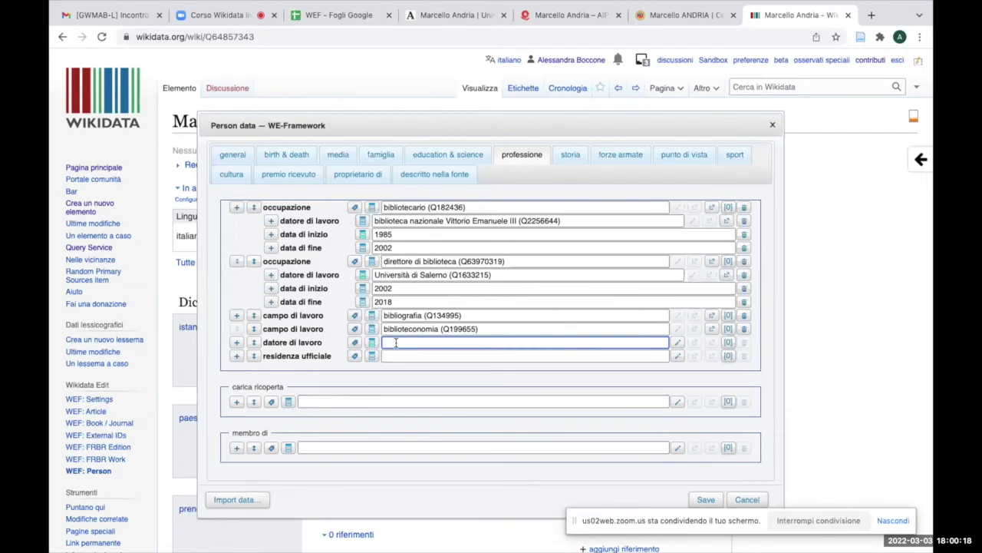
type("Universit")
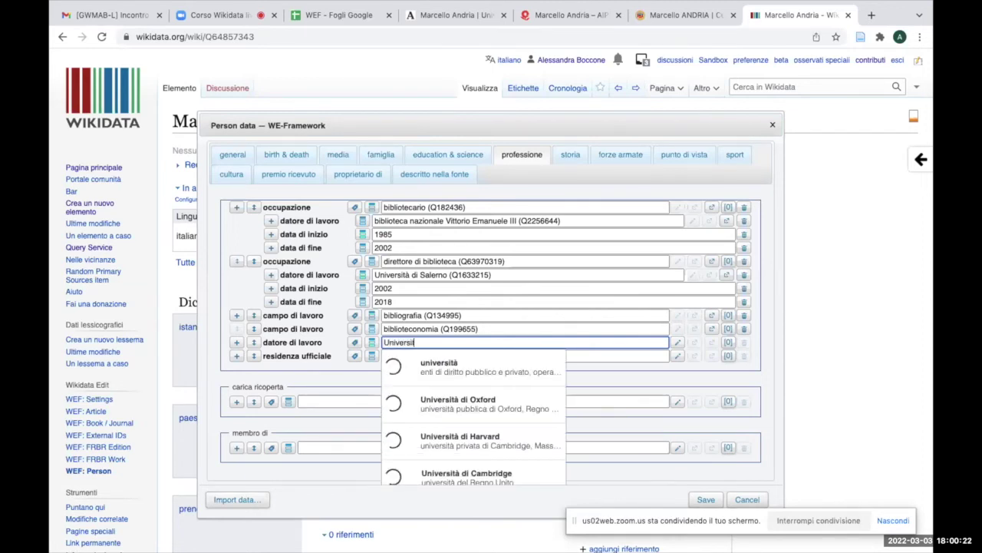
type("à di Sale")
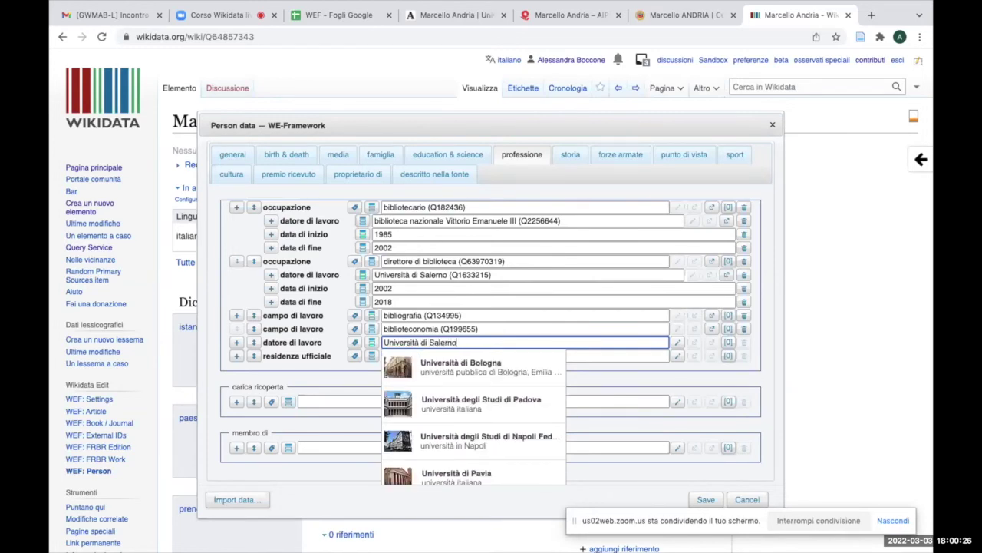
type("rno")
left_click(440, 370)
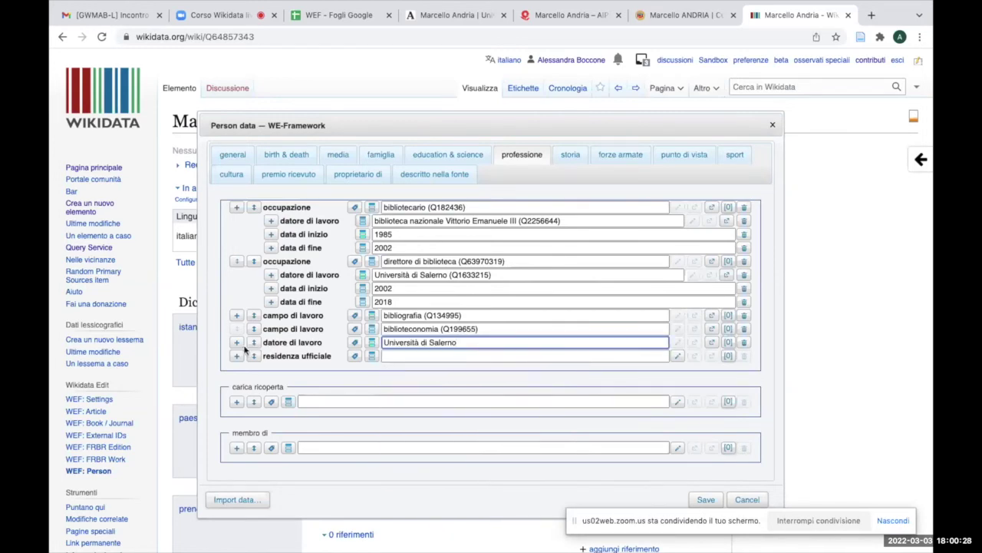
Add a second datore di lavoro value, biblioteca nazionale Vittorio Emanuele III (Q2256644), from the values already used
left_click(237, 343)
left_click(421, 356)
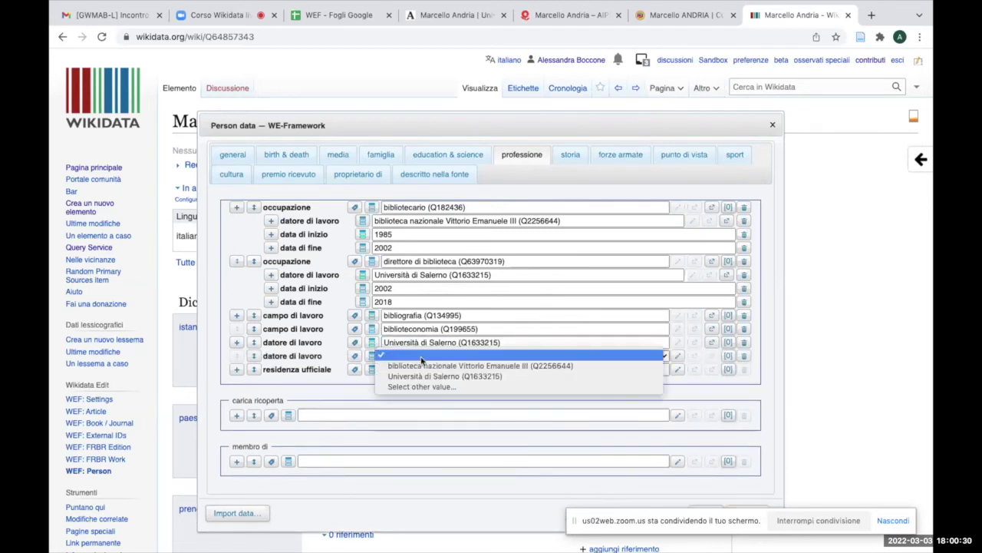
left_click(427, 366)
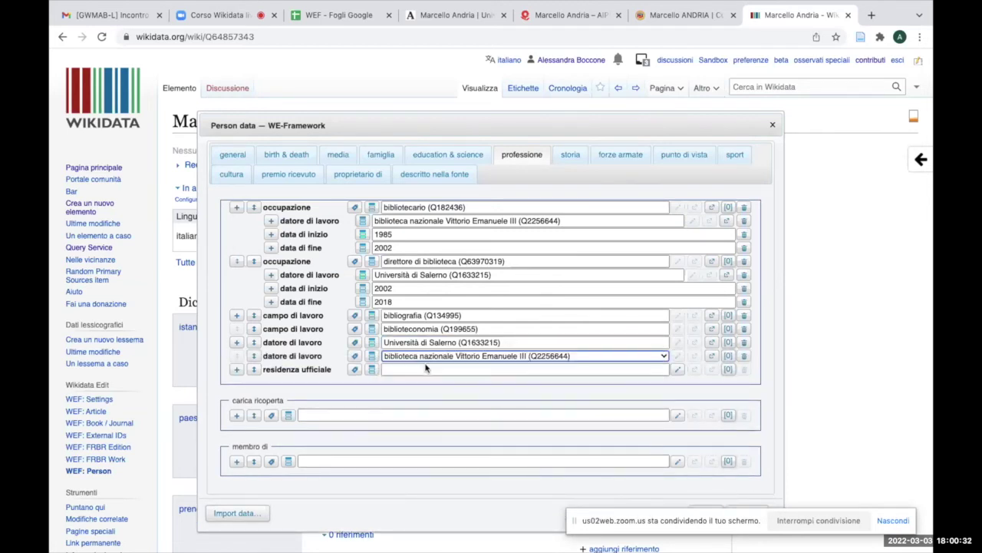
Examine the Università di Salerno item (Q1633215) on Wikidata and return to the person form
left_click(711, 344)
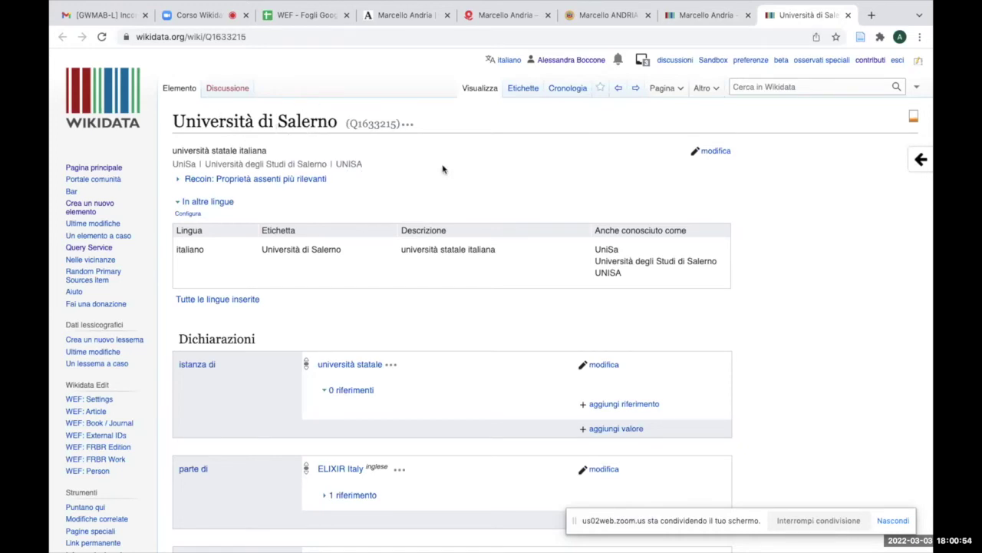
left_click(708, 19)
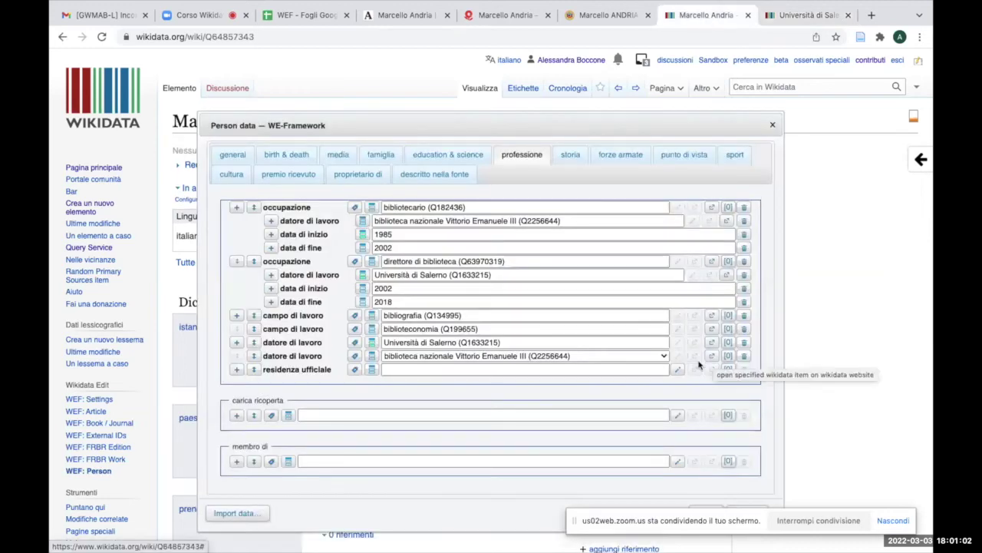
Add a reference with the property URL di riferimento (P854) to the biblioteca nazionale Vittorio Emanuele III employer statement
left_click(729, 357)
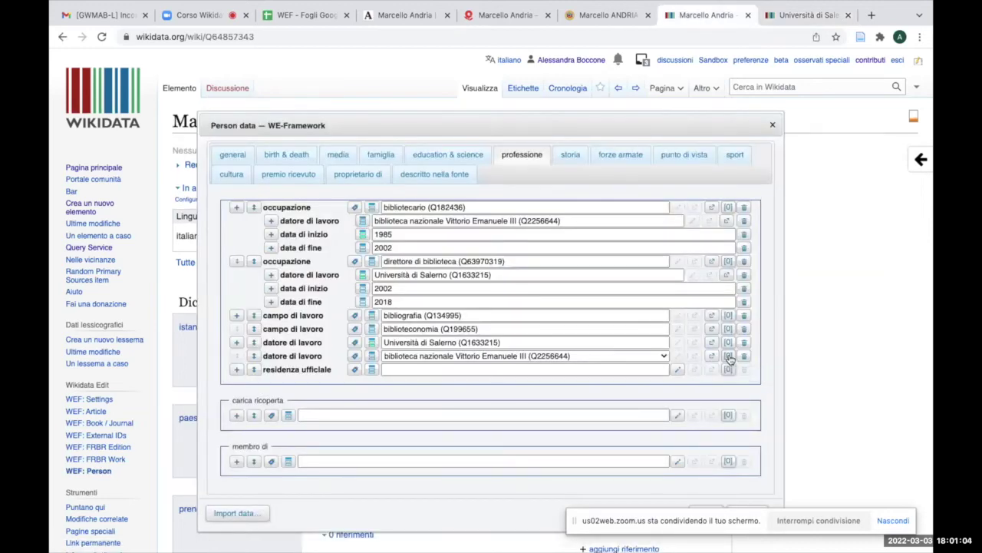
left_click(603, 330)
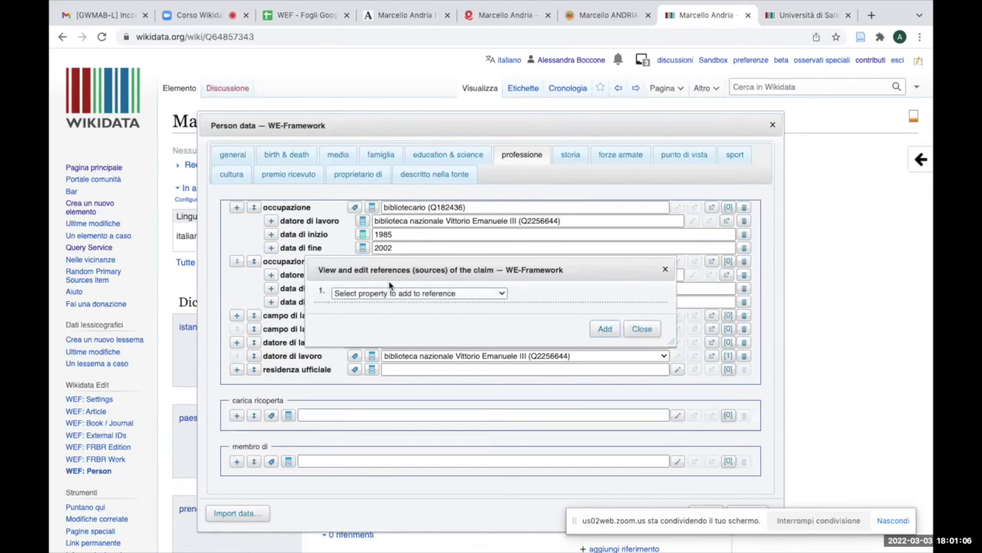
left_click(427, 292)
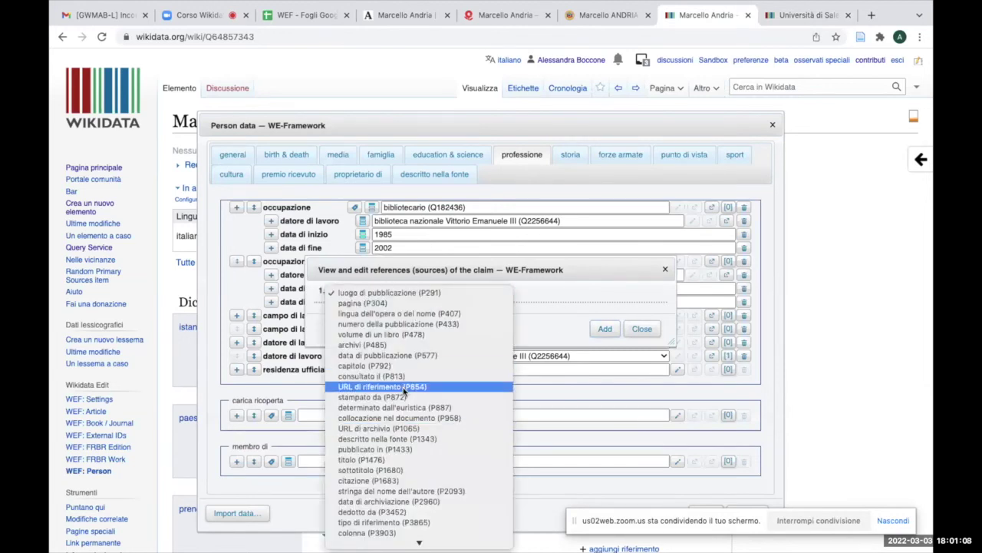
left_click(403, 387)
type("Università degli Studi di Salerno")
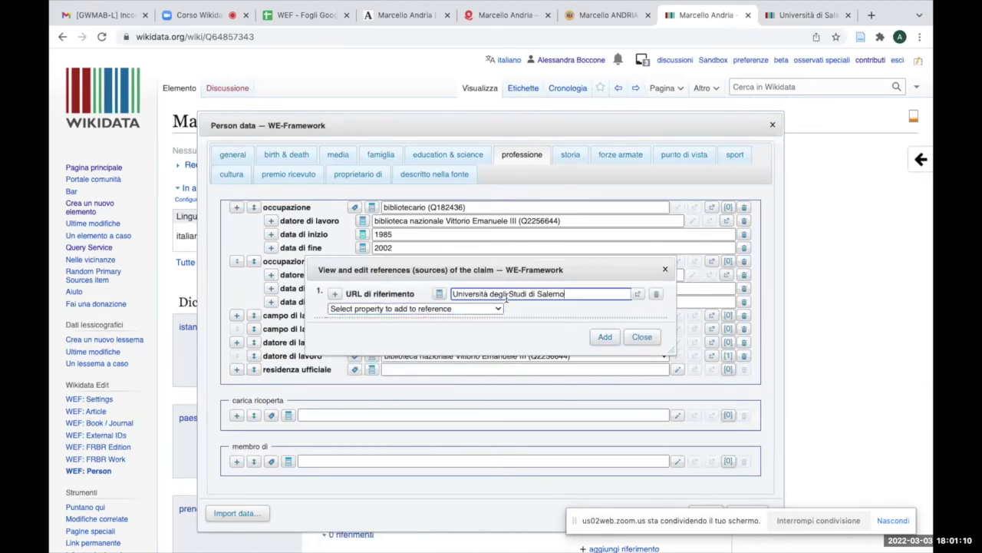
left_click_drag(562, 295, 444, 292)
key("BackSpace")
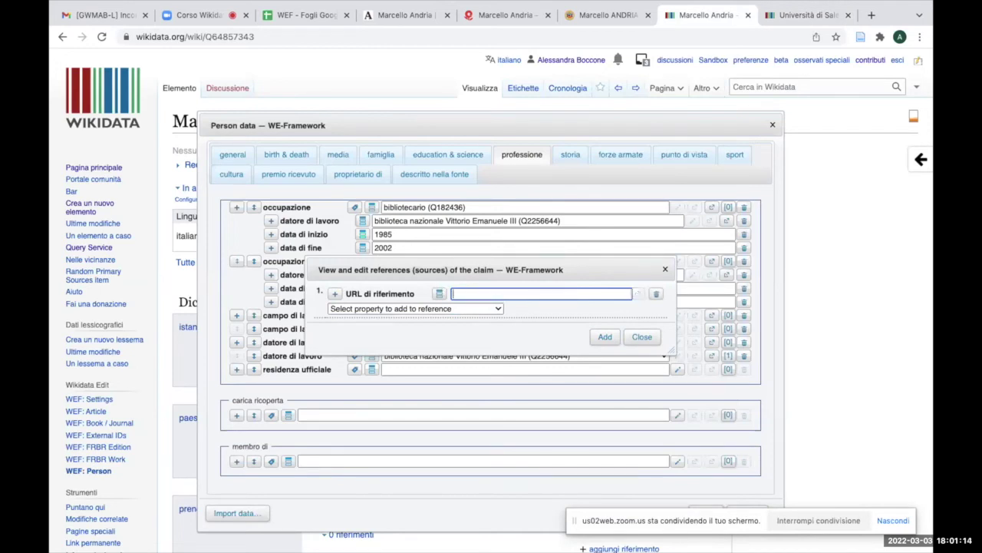
Copy the address of the AIPH profile page and enter it as the reference URL, closing the Università di Salerno page
left_click(494, 17)
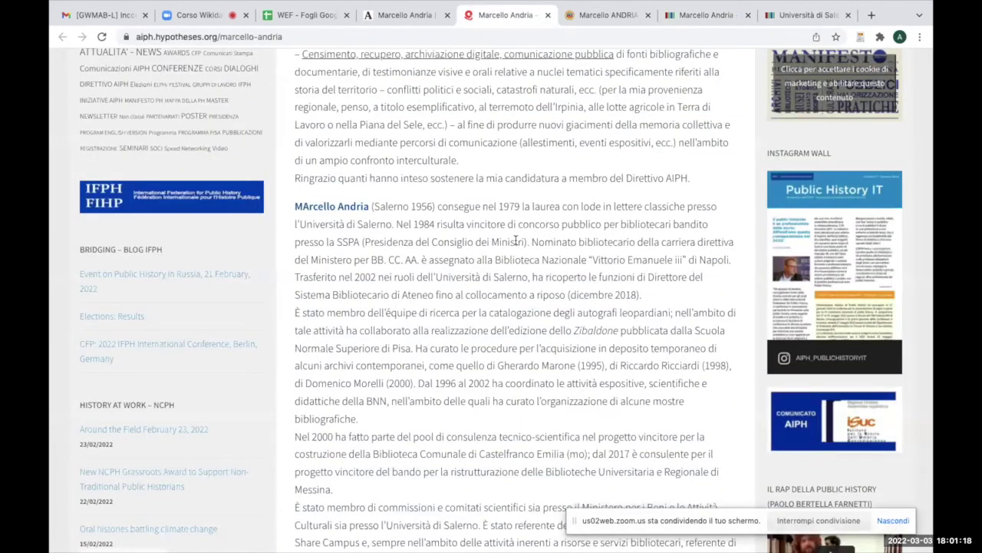
left_click(225, 36)
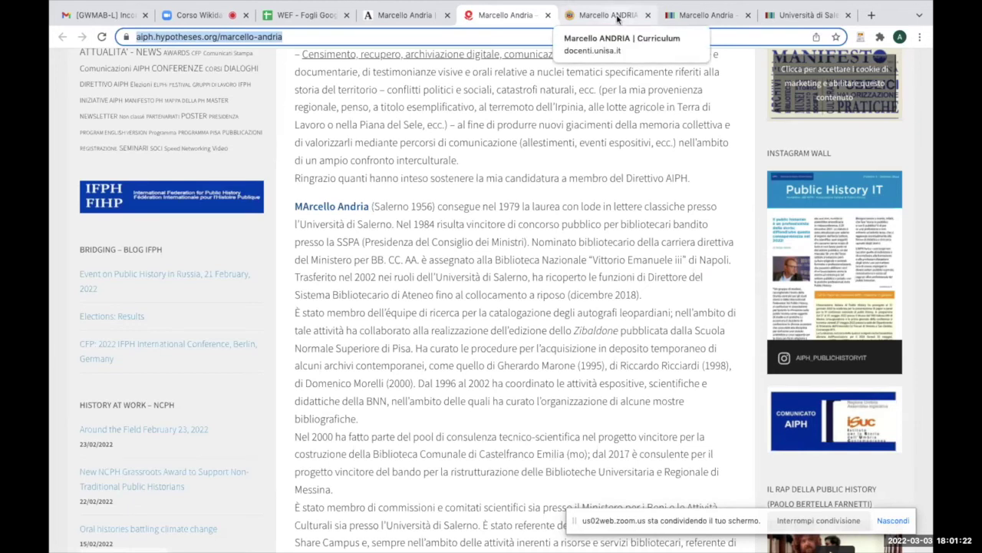
left_click(809, 15)
key("super+w")
key("super+v")
left_click(606, 335)
Set residenza ufficiale to Salerno (Q1083)
left_click(396, 371)
type("Salerno")
left_click(437, 404)
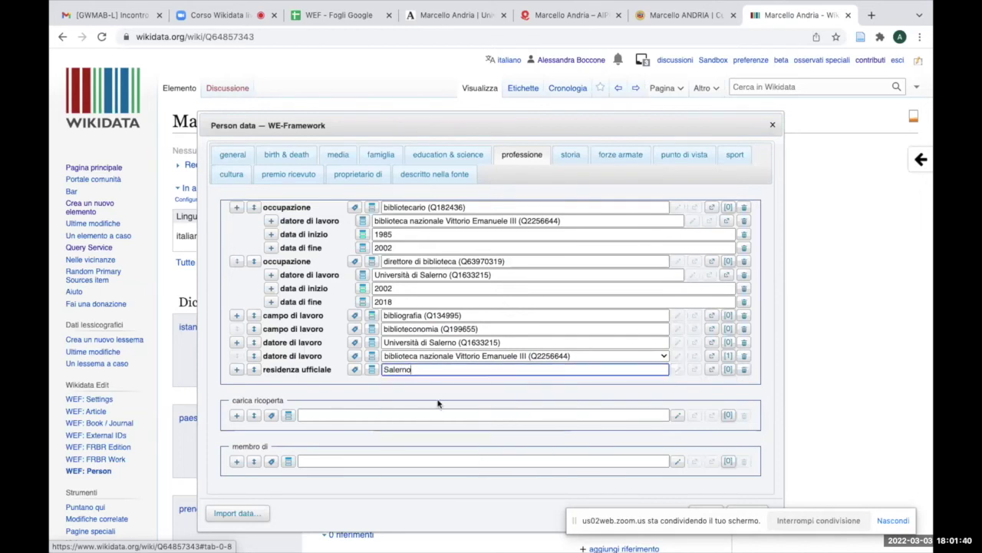
left_click(812, 425)
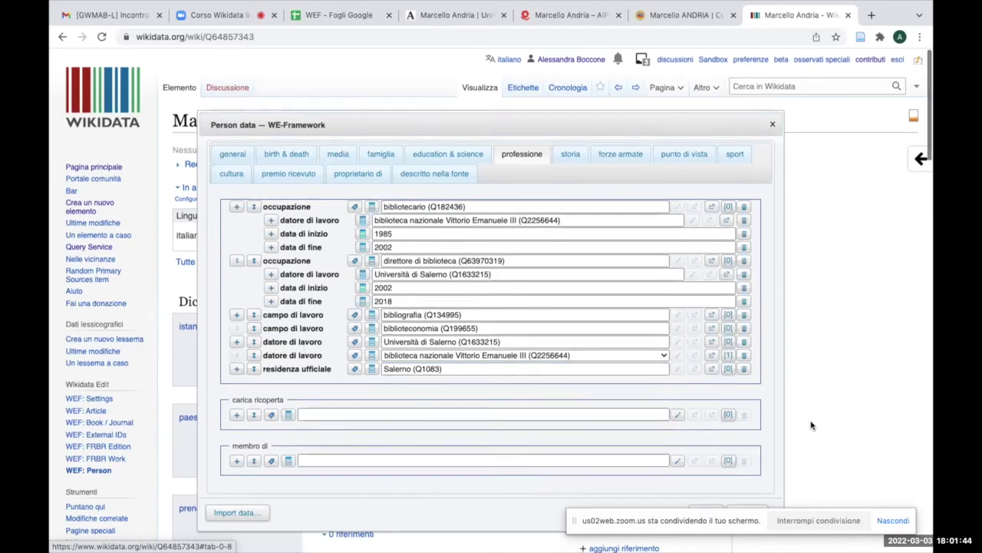
Copy the name Associazione Italiana Public History from the unisa.it curriculum page and enter it as the membro di value
scroll(812, 426, "down", 1)
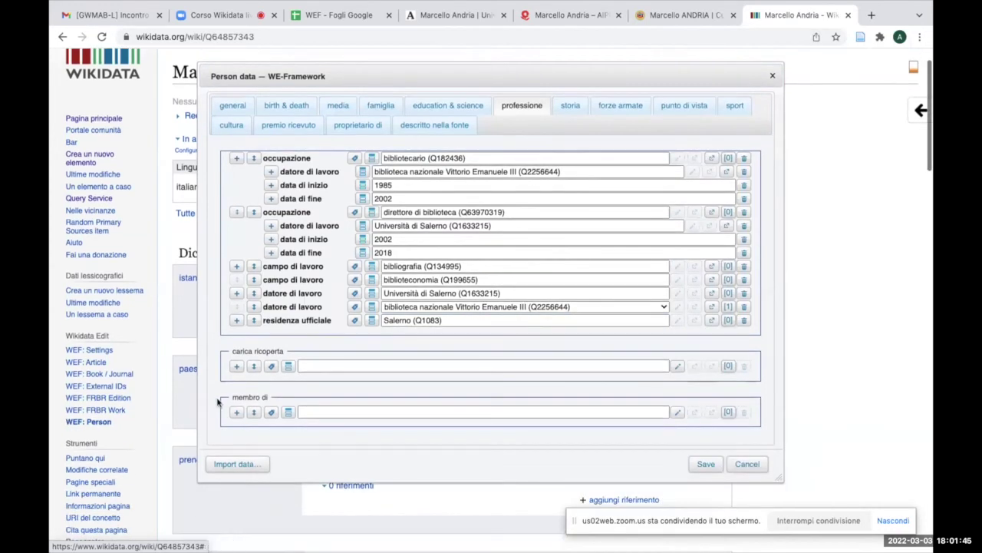
left_click(330, 412)
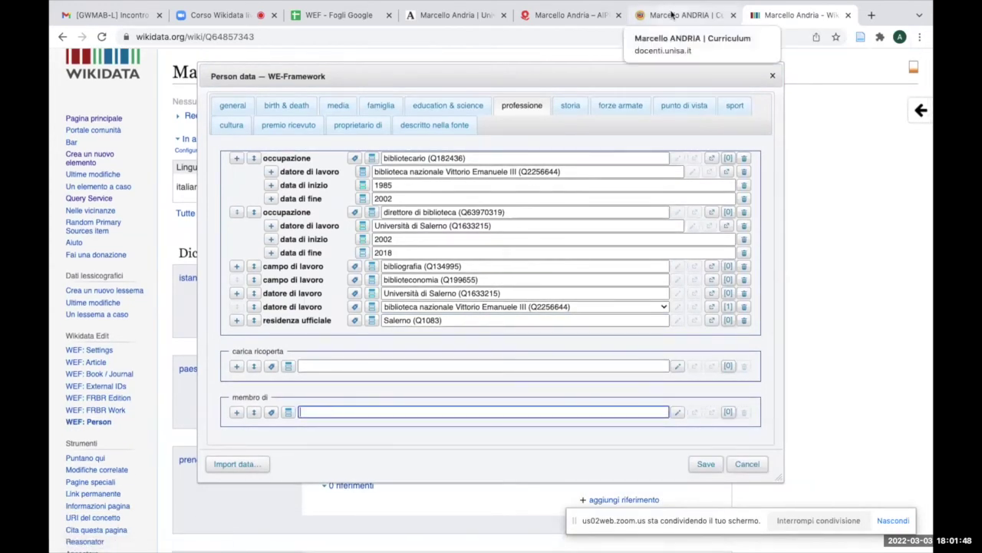
left_click(670, 16)
scroll(868, 334, "down", 8)
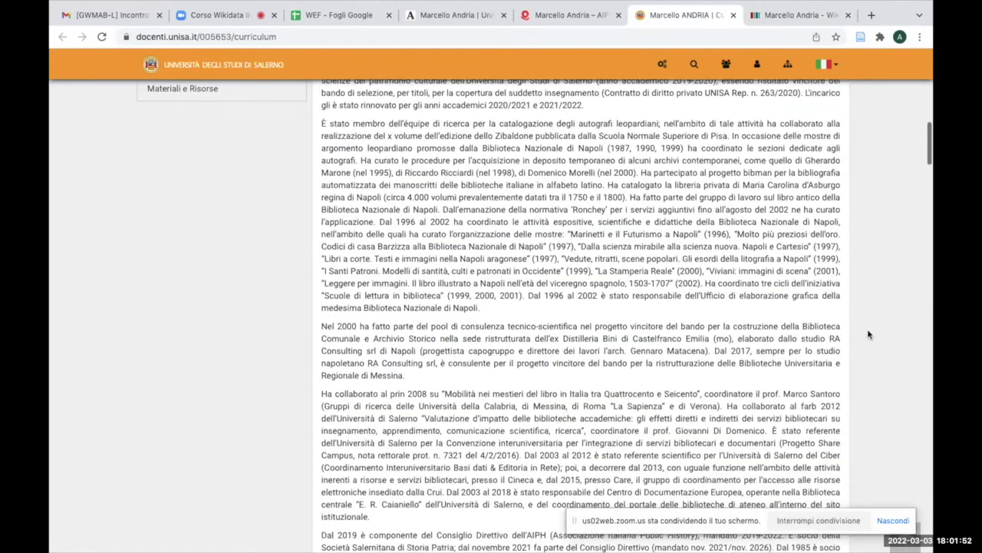
scroll(869, 334, "down", 4)
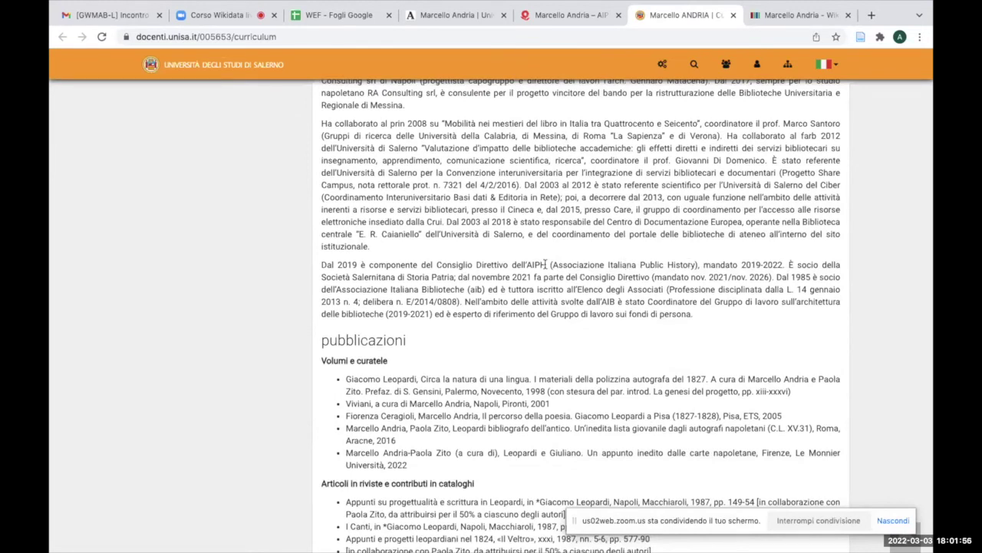
left_click_drag(553, 264, 695, 261)
key("ctrl+c")
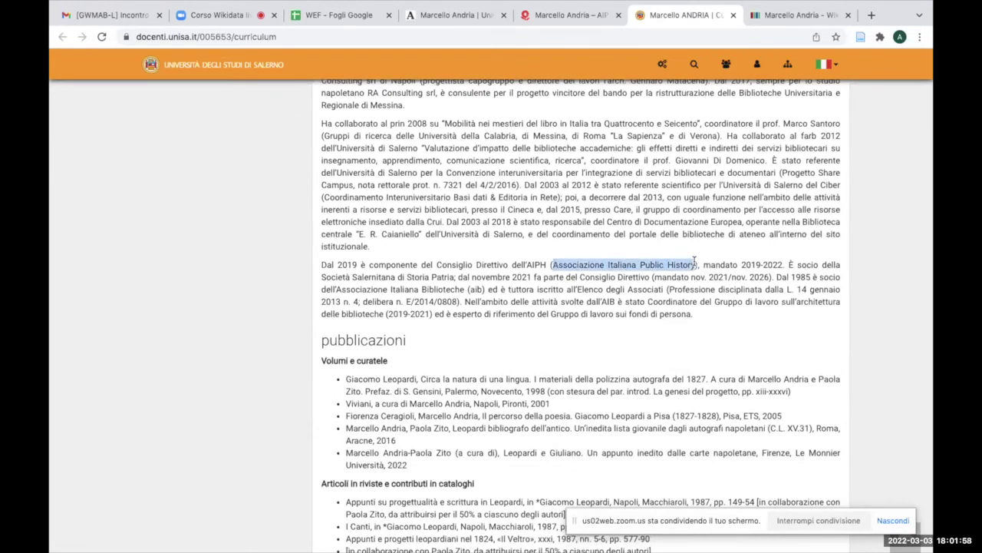
left_click(789, 17)
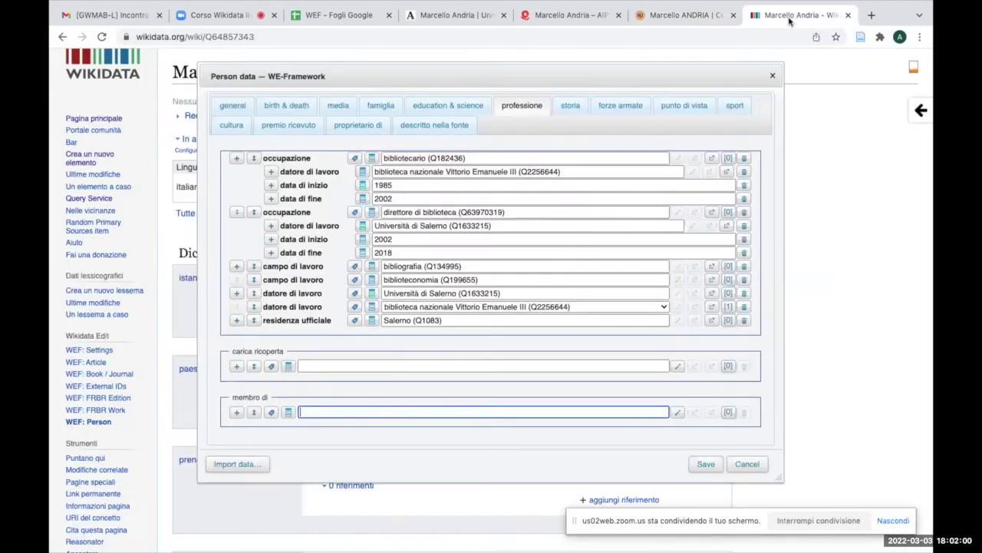
key("ctrl+v")
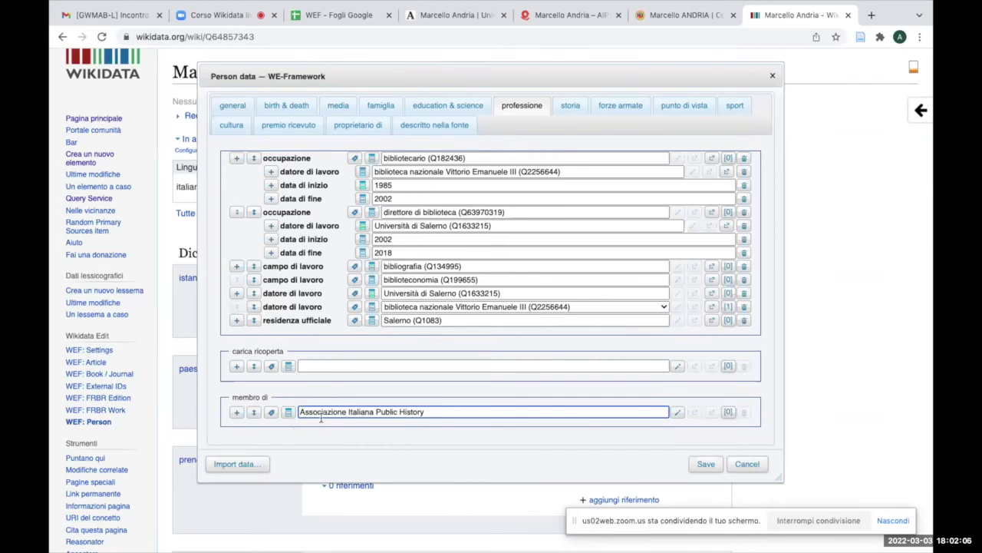
Add a second membro di row and set the first one to Associazione Italiana di Public History (Q111079661)
left_click(237, 412)
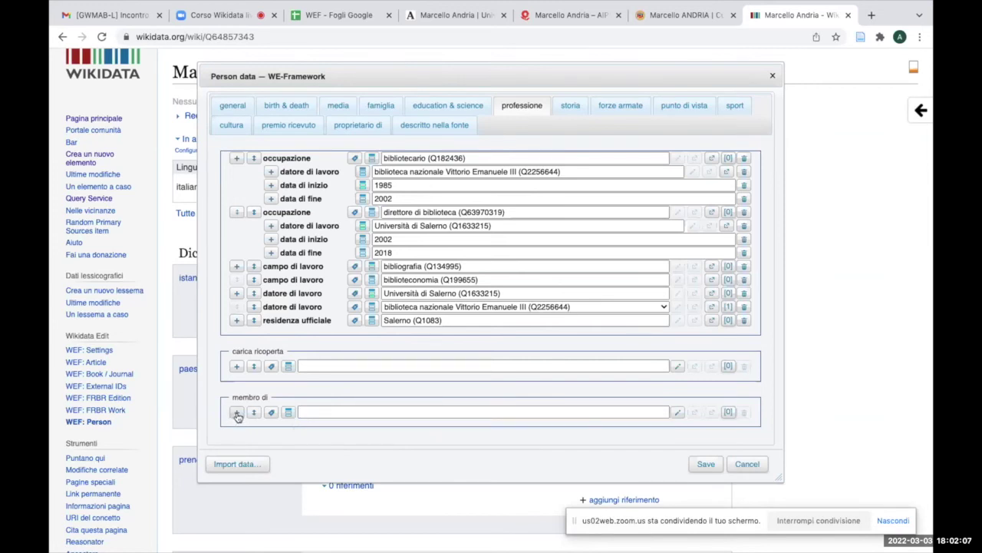
left_click(310, 412)
key("super+v")
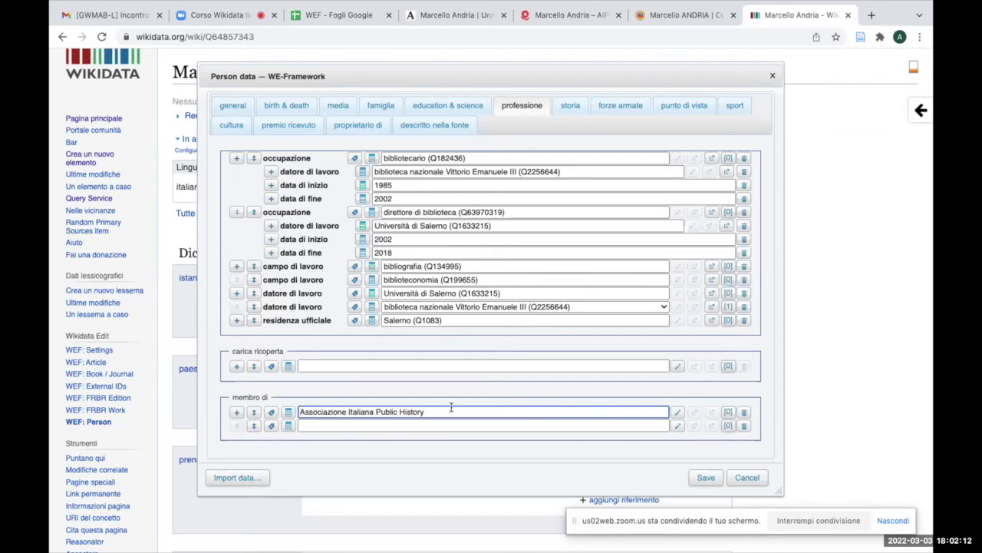
left_click(376, 412)
type("di")
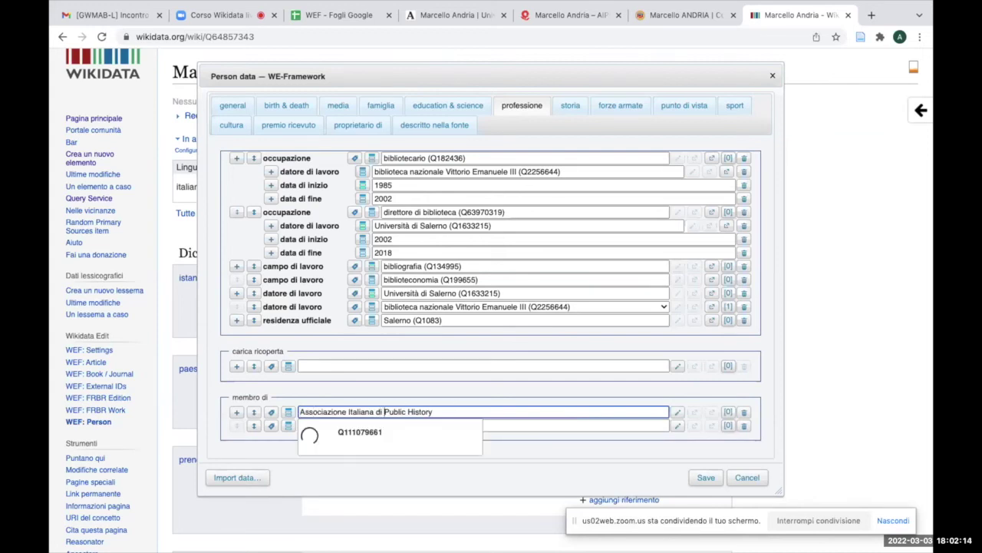
left_click(435, 439)
Try to enter Associazione Italiana Biblioteche as the second membro di value, and clear the field
left_click(372, 426)
type("Associazione italiana ")
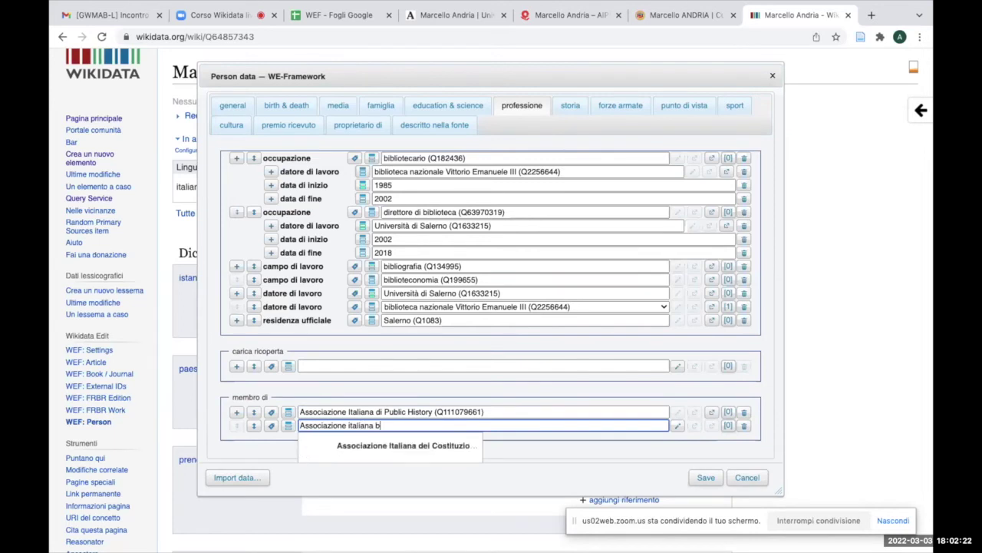
type("bibliote")
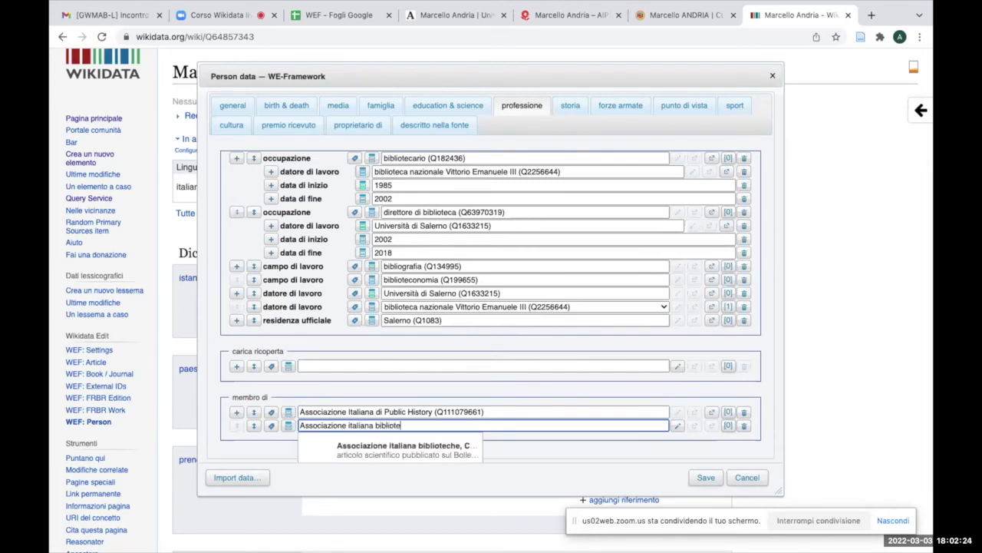
left_click(412, 447)
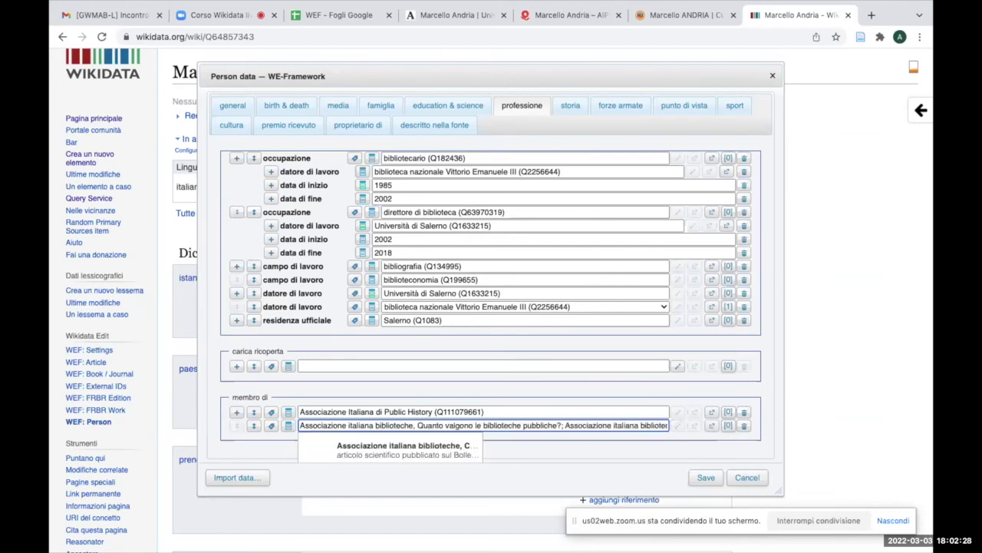
left_click(426, 451)
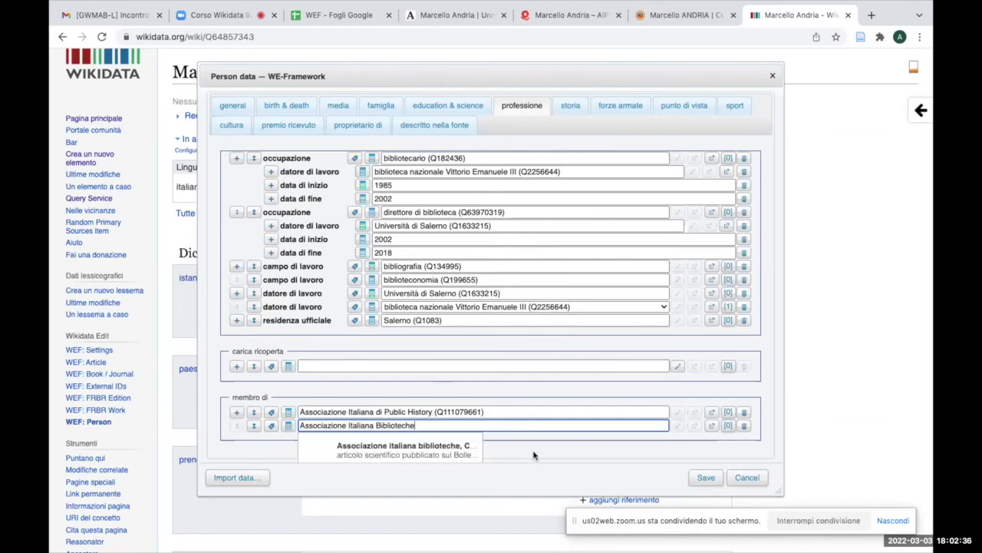
left_click(559, 451)
left_click(471, 425)
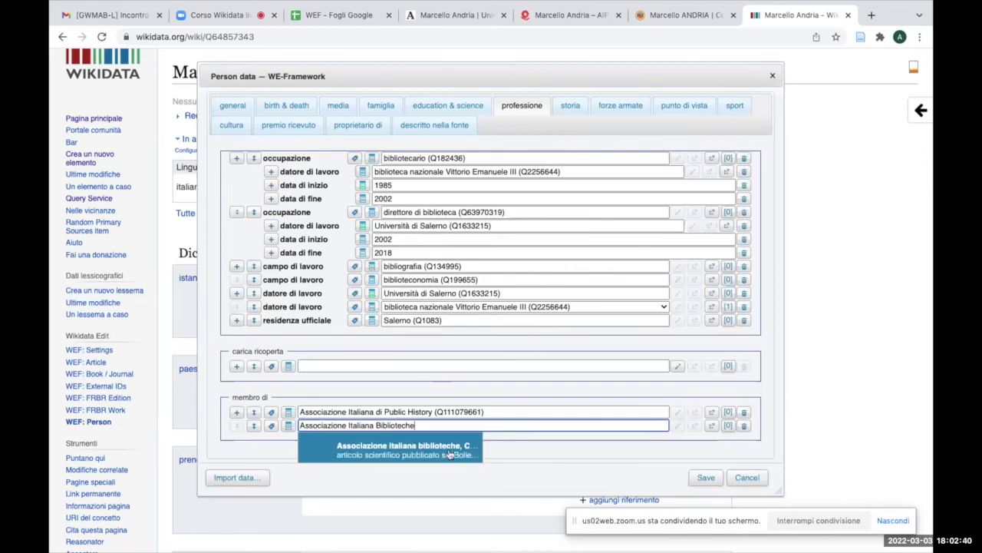
left_click_drag(432, 424, 291, 430)
key("BackSpace")
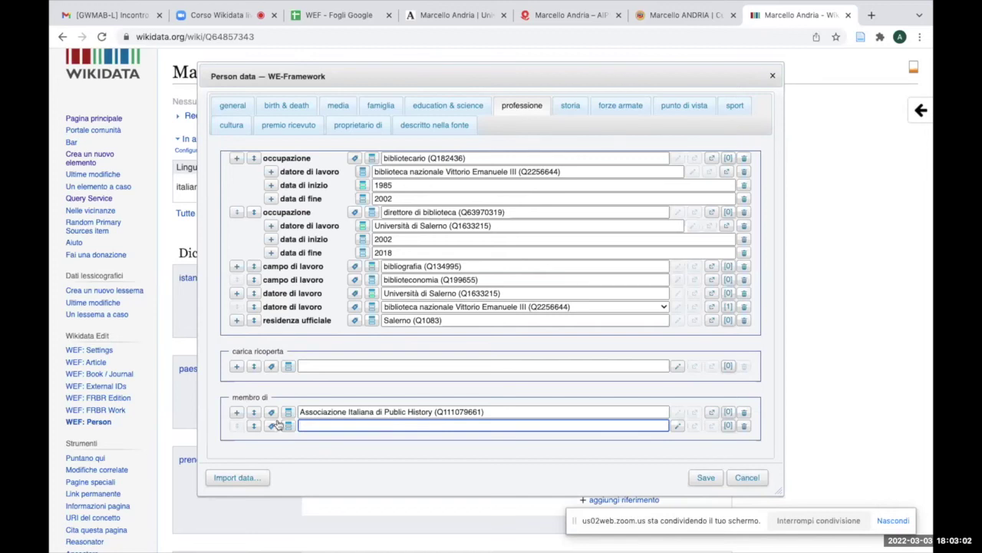
Set residenza to Salerno in the storia section of the person form
left_click(574, 112)
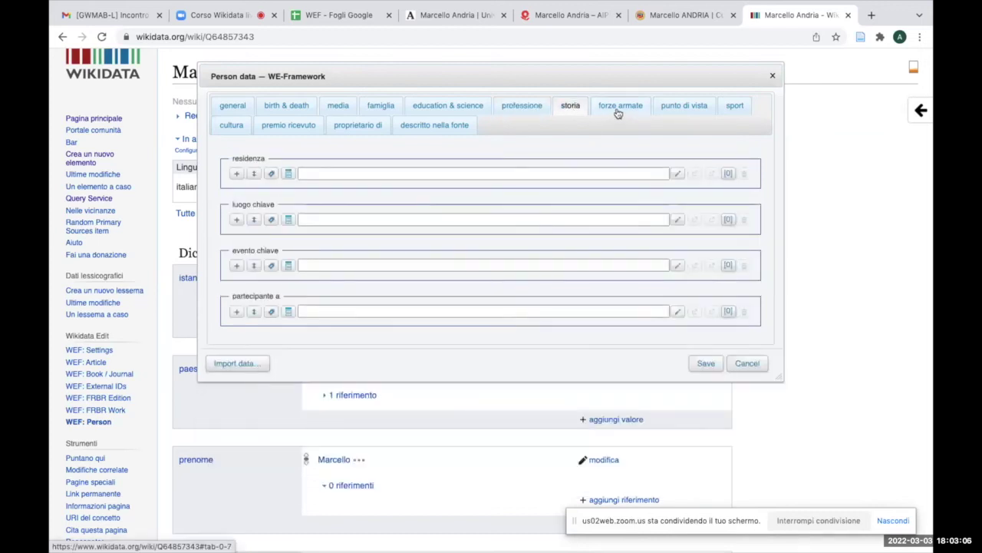
left_click(310, 173)
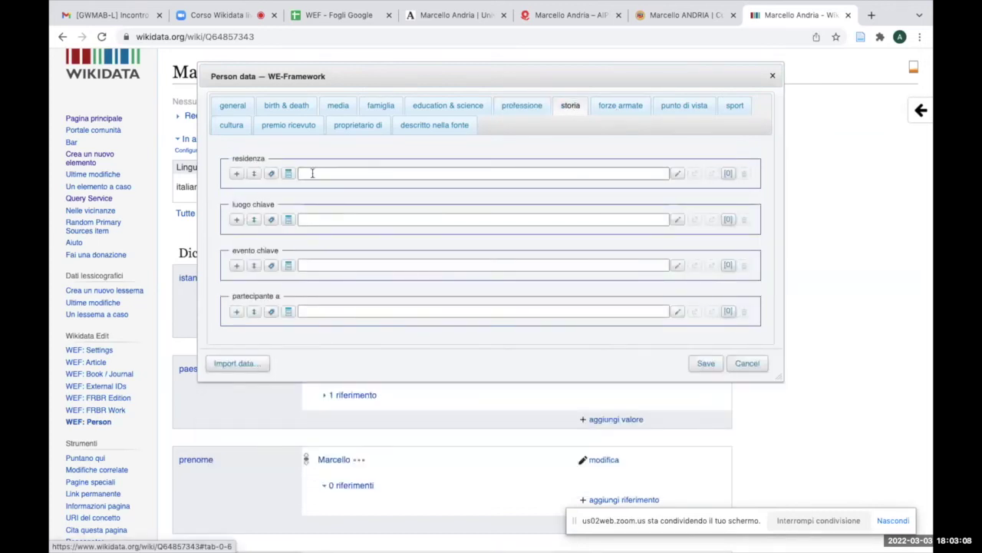
type("Salerno")
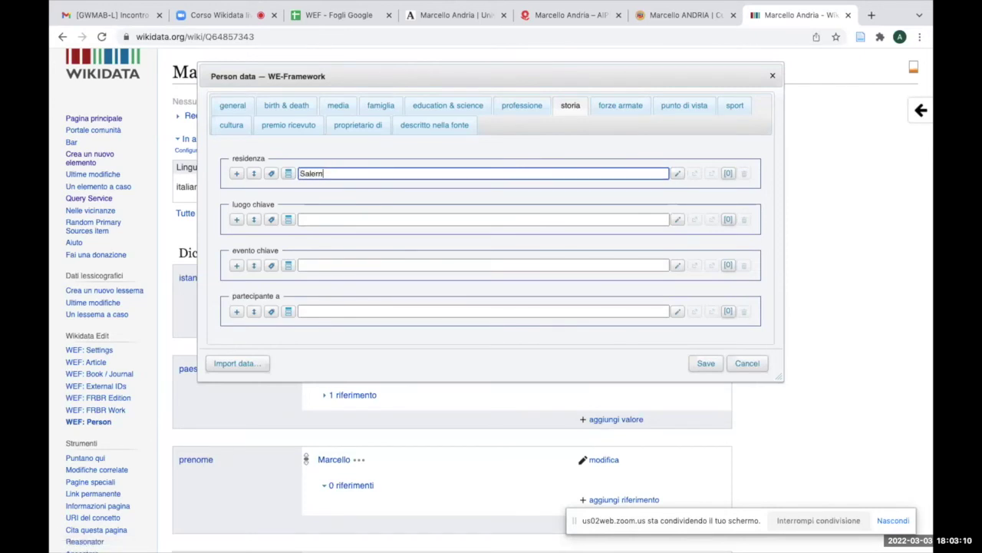
left_click(372, 201)
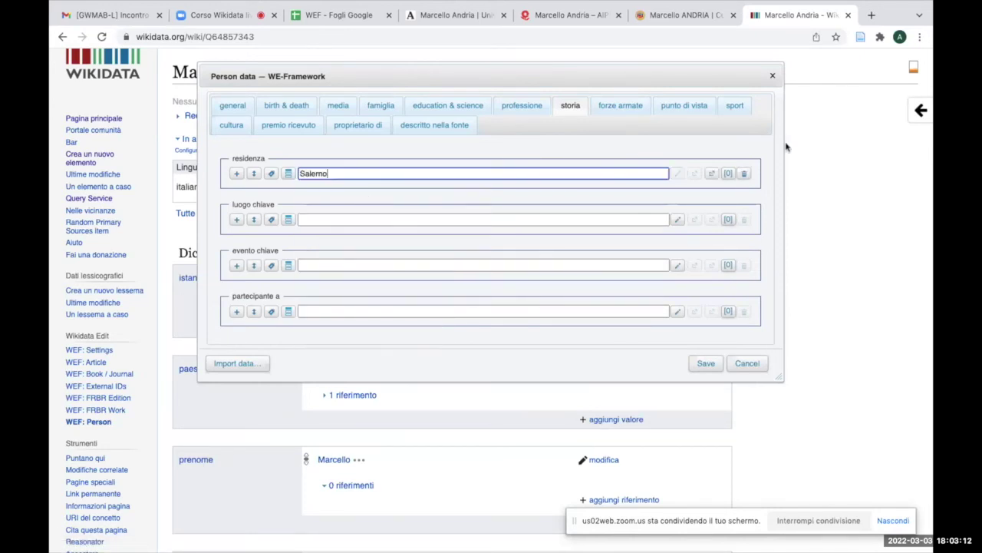
Look through the forze armate, punto di vista, cultura and descritto nella fonte sections of the person form
left_click(628, 108)
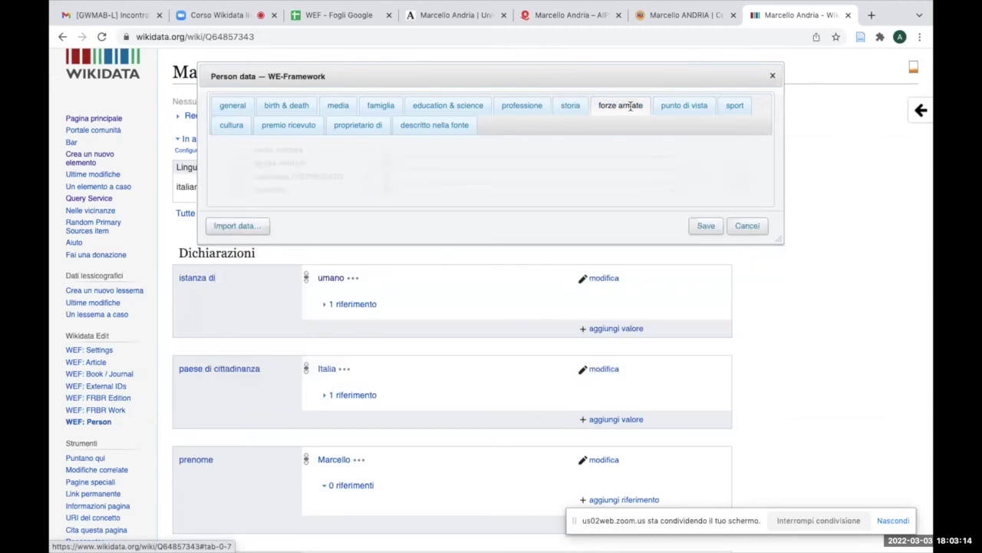
left_click(695, 108)
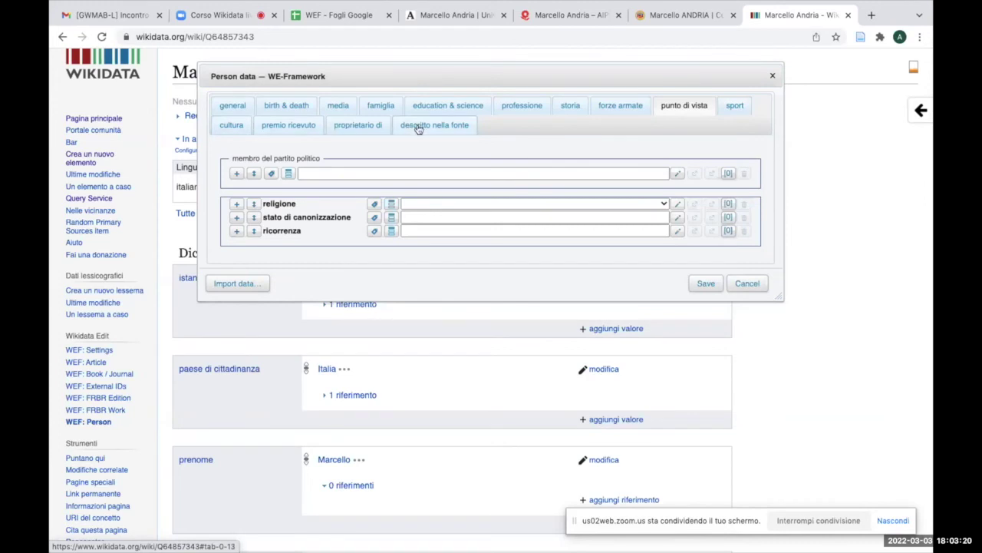
left_click(226, 125)
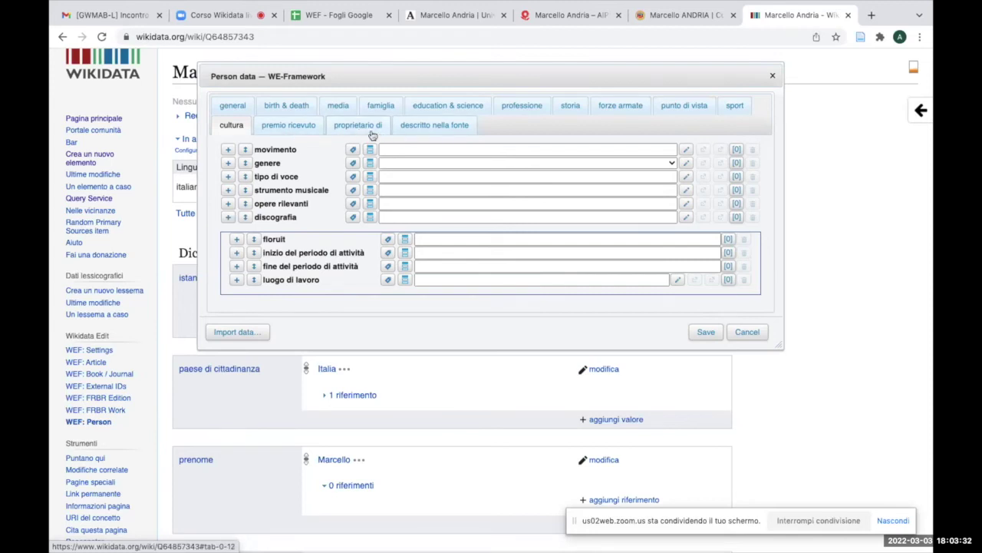
left_click(455, 128)
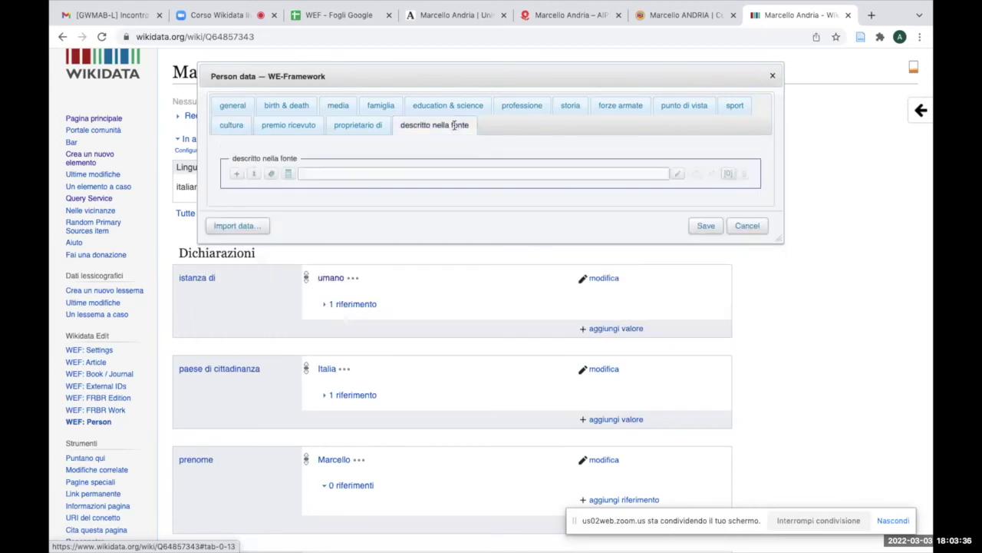
left_click(337, 172)
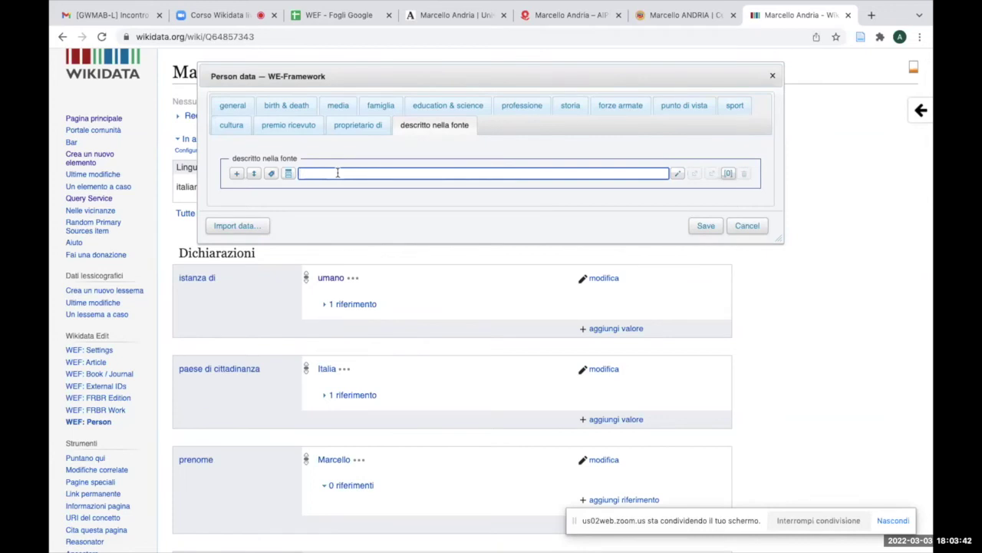
Try to save the person data and dismiss the alerts
left_click(706, 227)
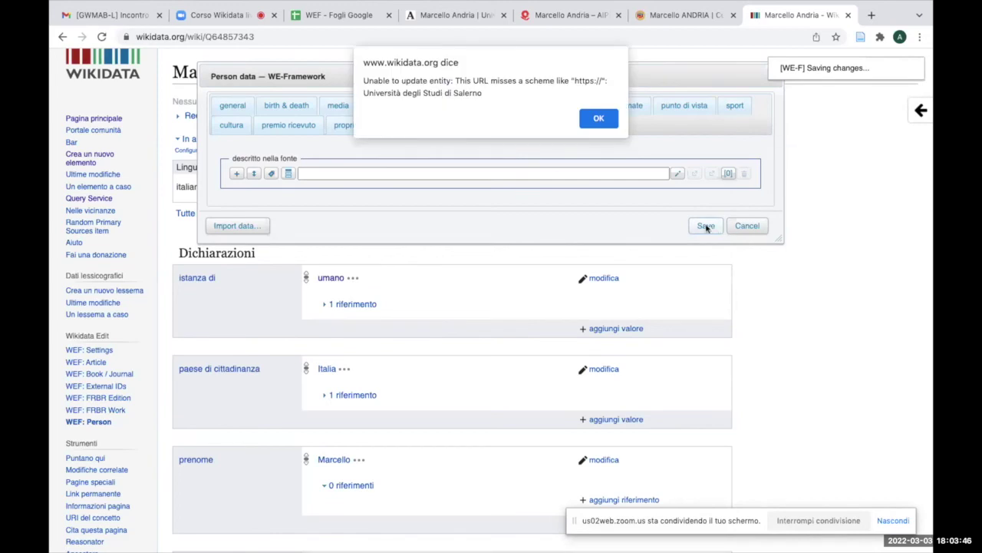
left_click(598, 120)
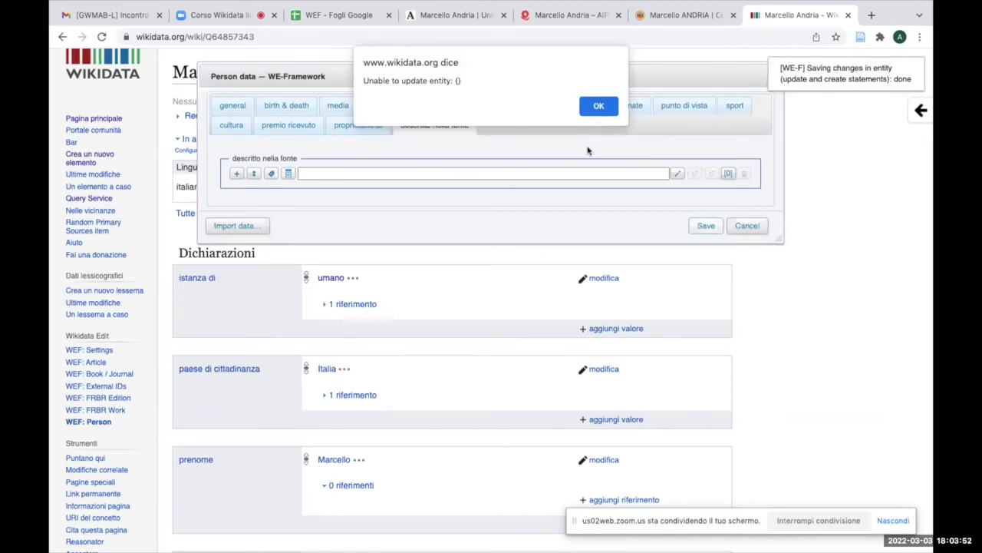
left_click(597, 107)
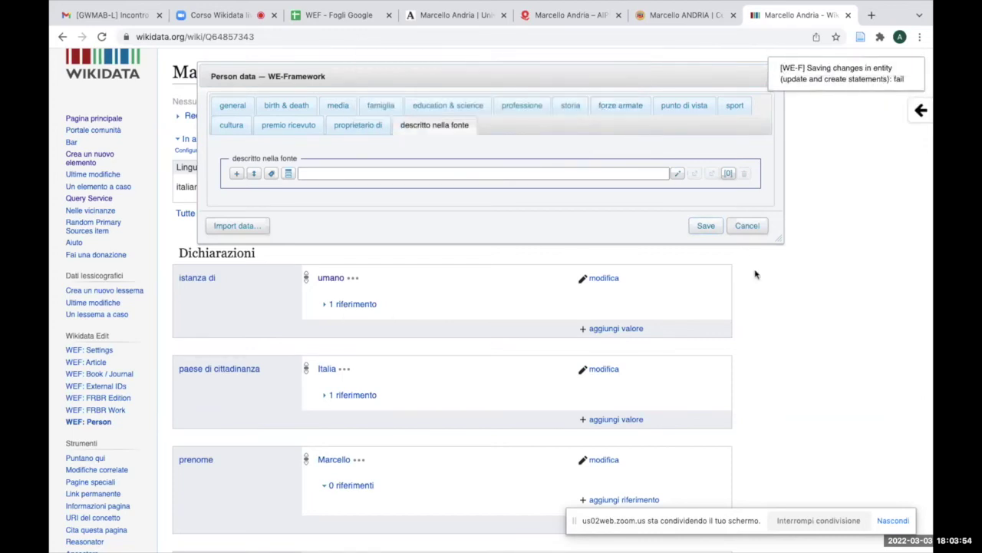
left_click(706, 226)
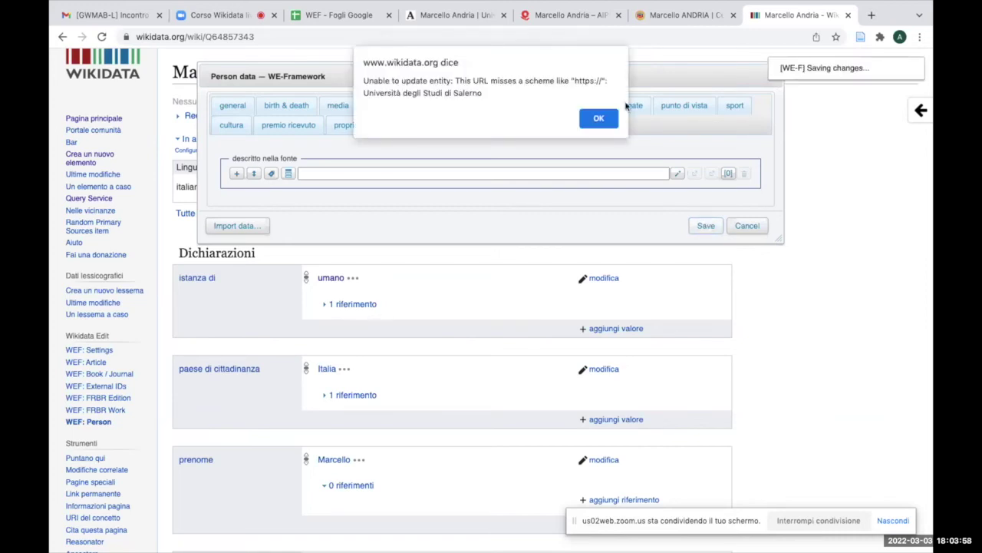
left_click(608, 115)
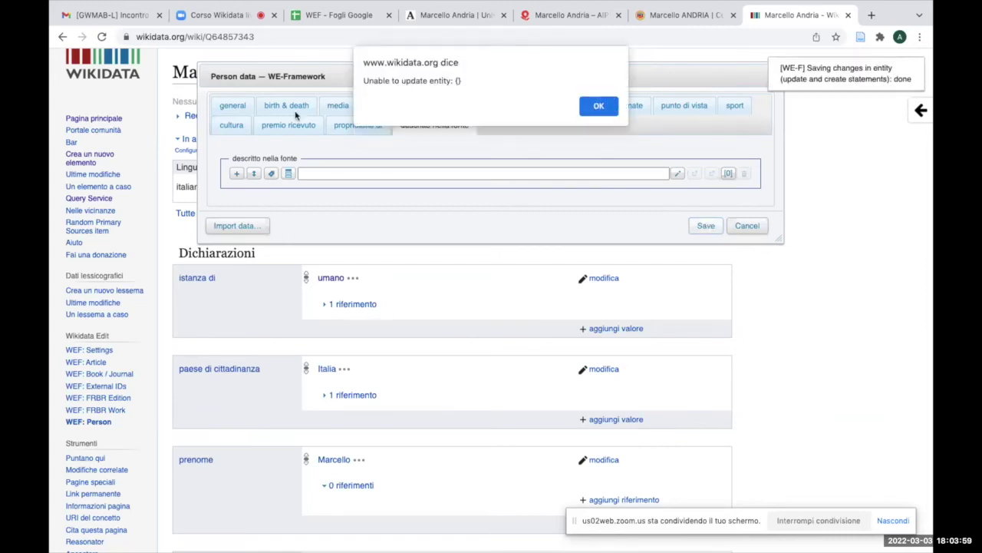
left_click(600, 106)
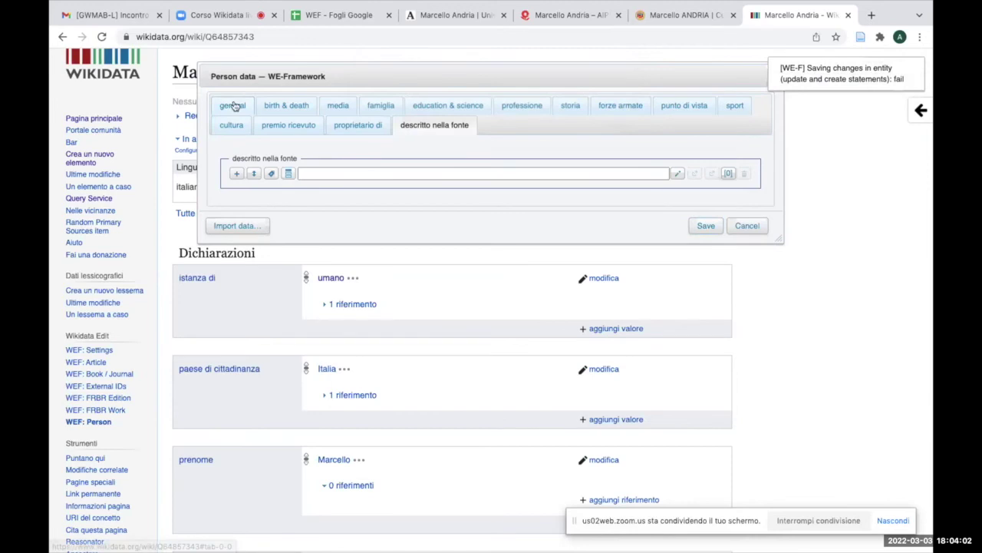
Check the reference URLs of paese di cittadinanza in the general section and luogo di nascita in the birth & death section
left_click(234, 106)
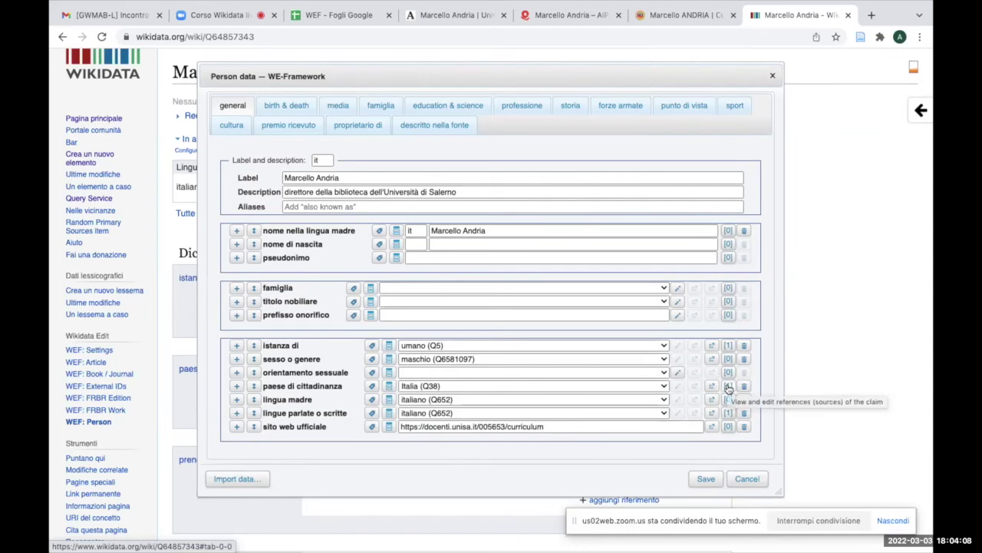
left_click(728, 386)
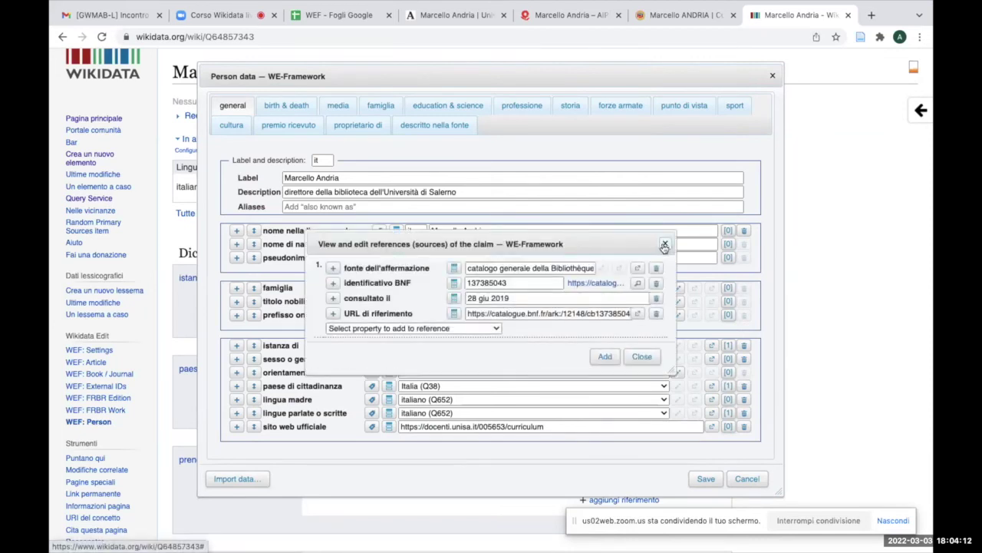
left_click(664, 245)
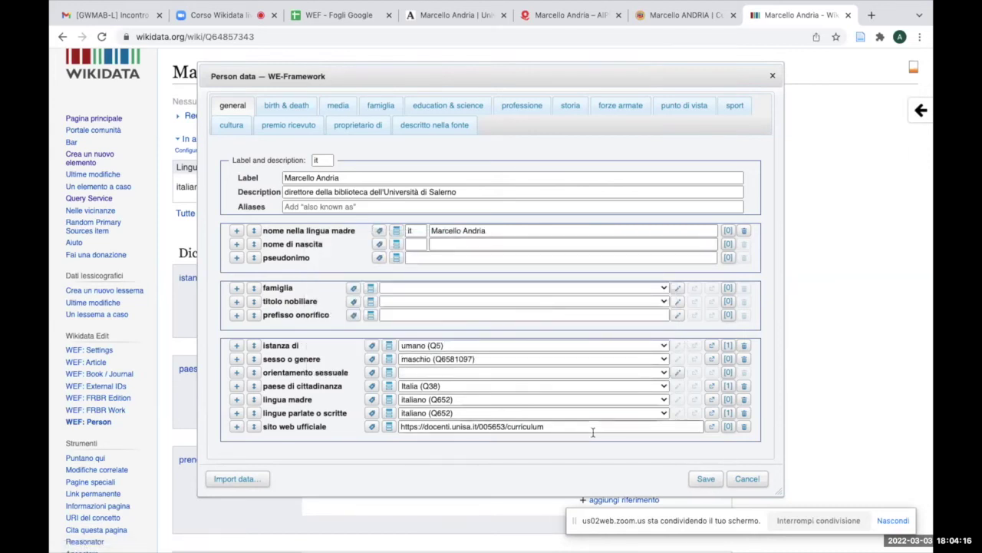
left_click(284, 107)
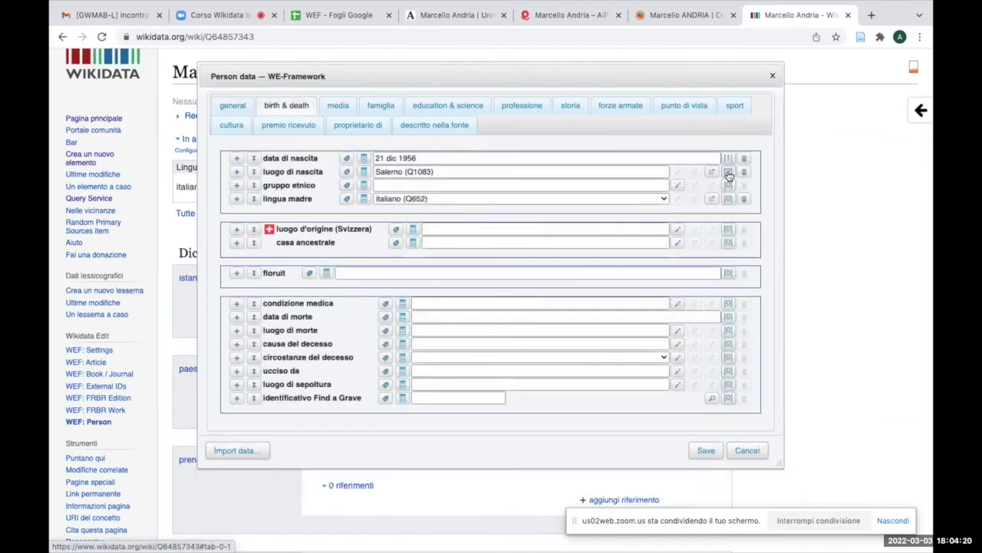
left_click(728, 172)
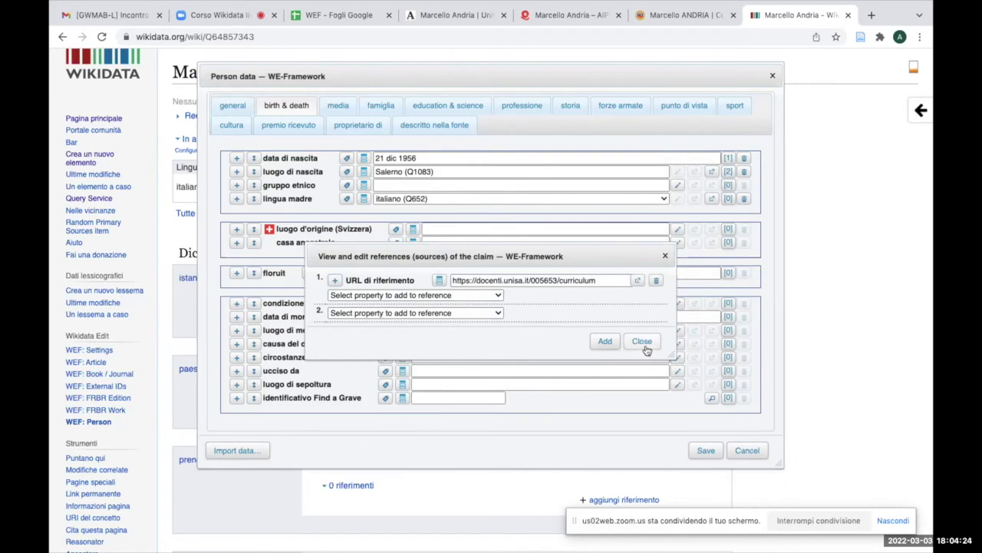
left_click(495, 314)
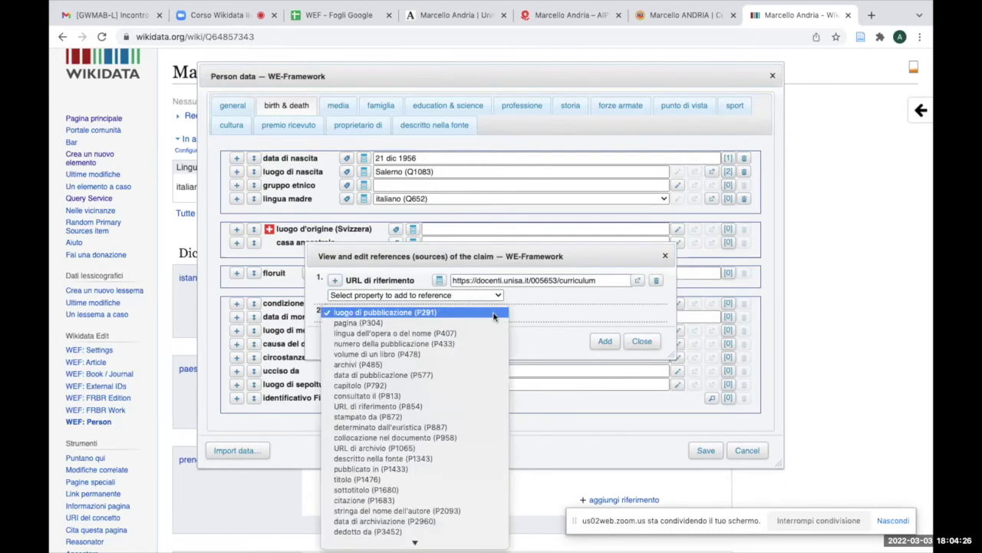
left_click(494, 313)
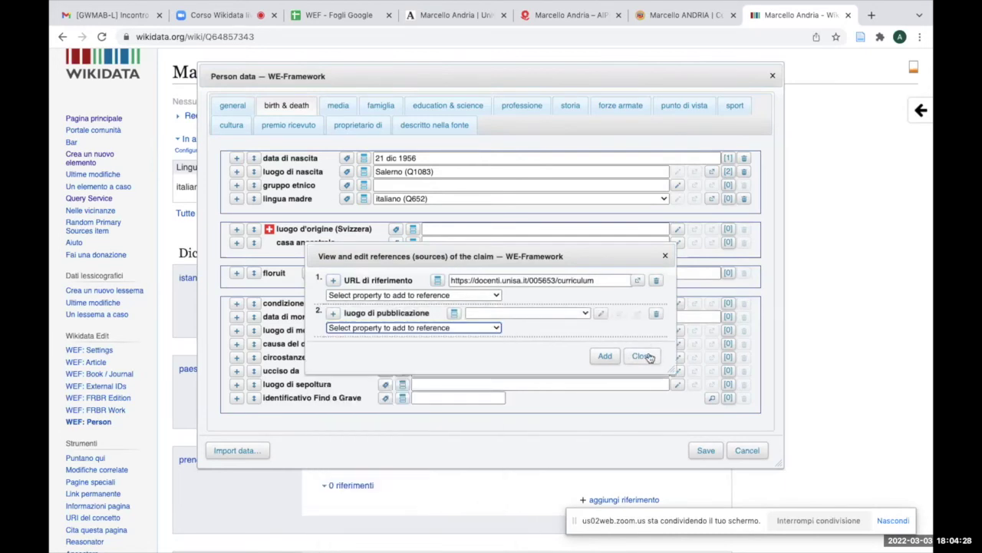
left_click(656, 313)
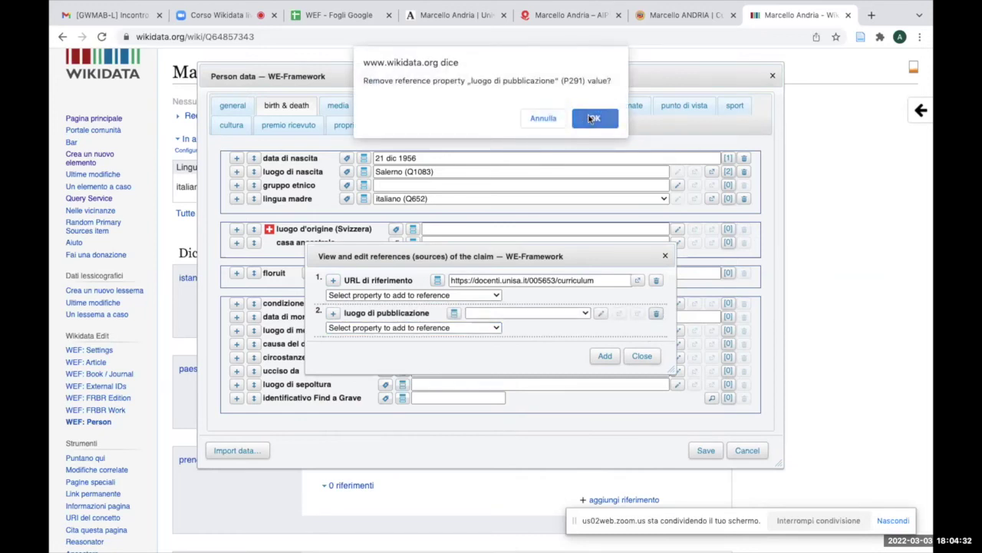
left_click(592, 118)
left_click(665, 256)
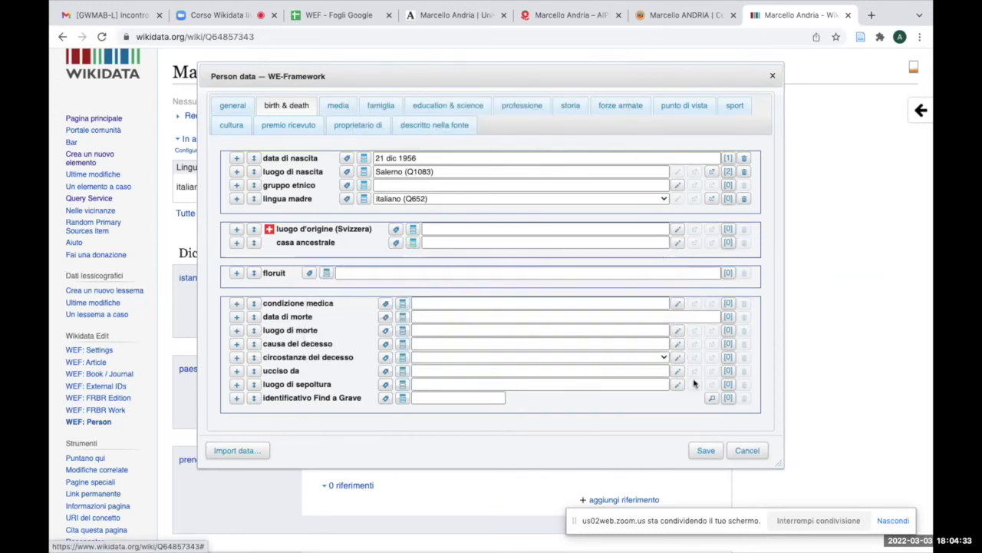
Retry saving the person data and dismiss the alert
left_click(704, 453)
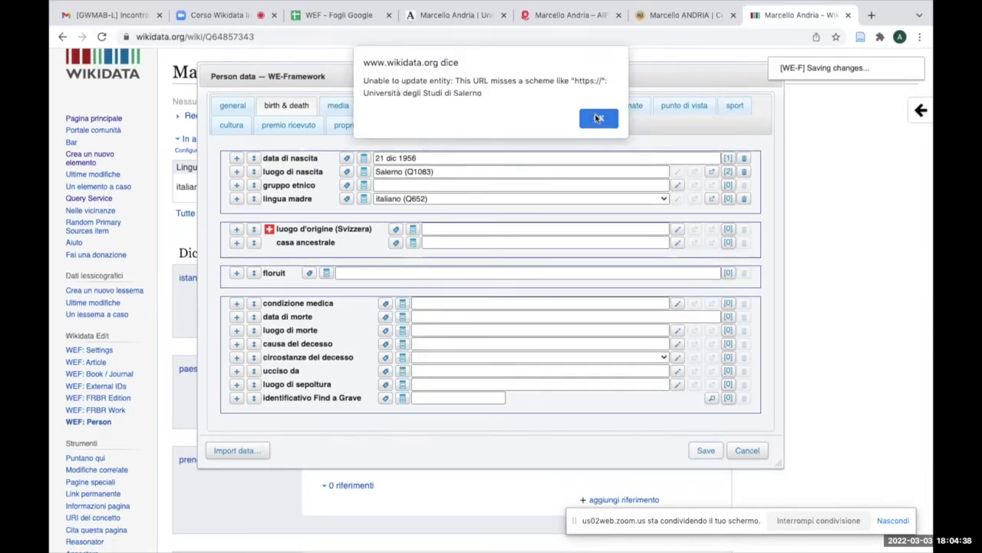
left_click(597, 118)
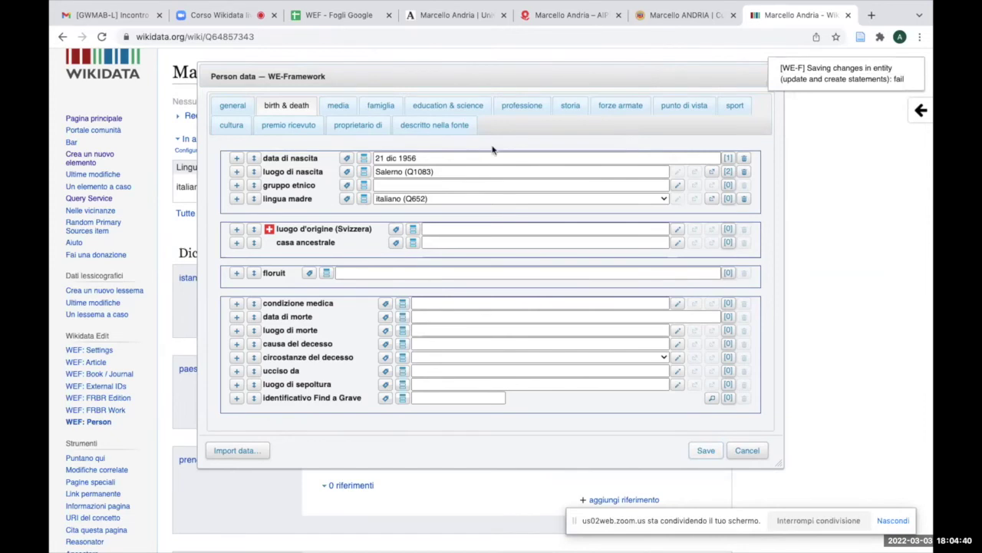
Look through the media, famiglia and education & science sections for the invalid URL, and check the references of scuola frequentata
left_click(598, 106)
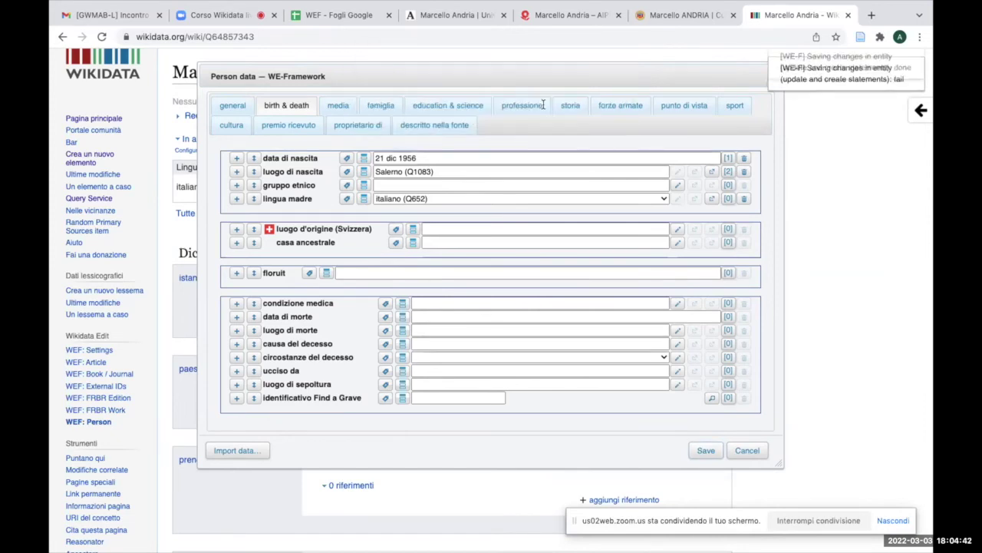
left_click(339, 106)
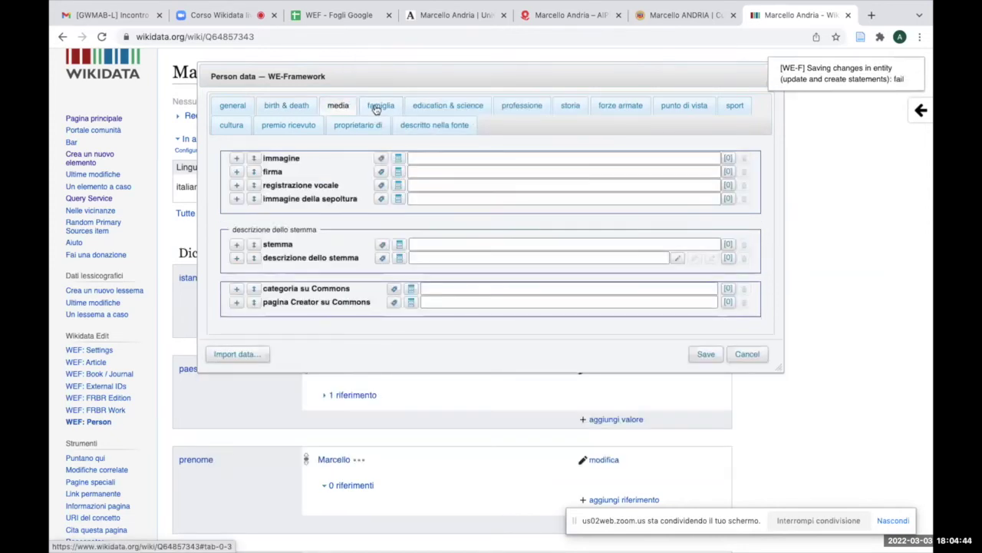
left_click(376, 105)
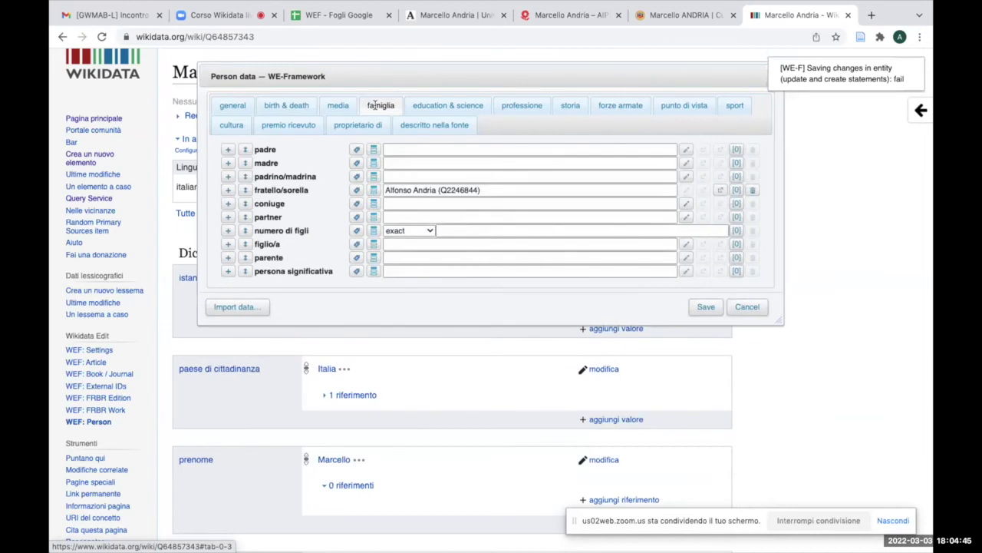
left_click(436, 107)
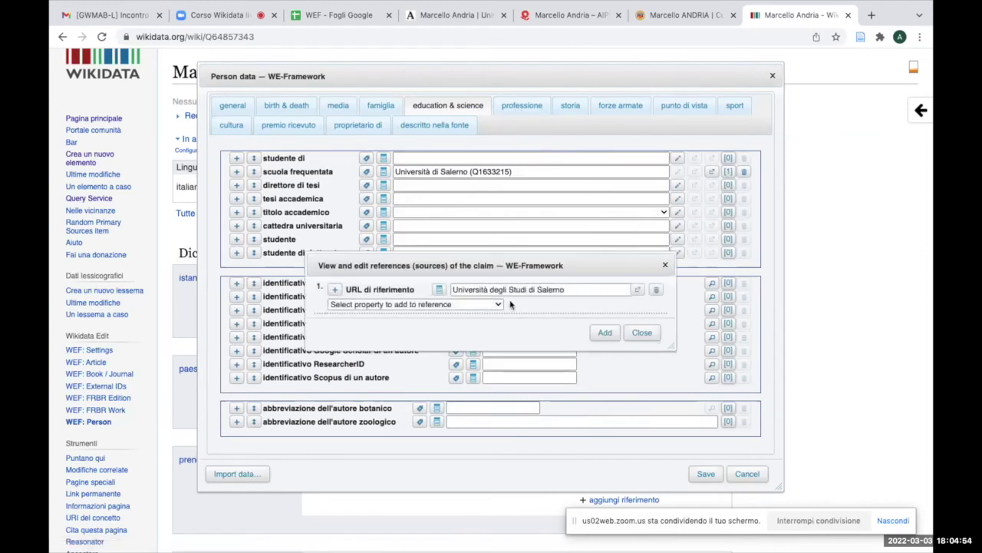
Replace the URL di riferimento of scuola frequentata with the docenti.unisa.it curriculum page's address and save the person data
left_click(563, 289)
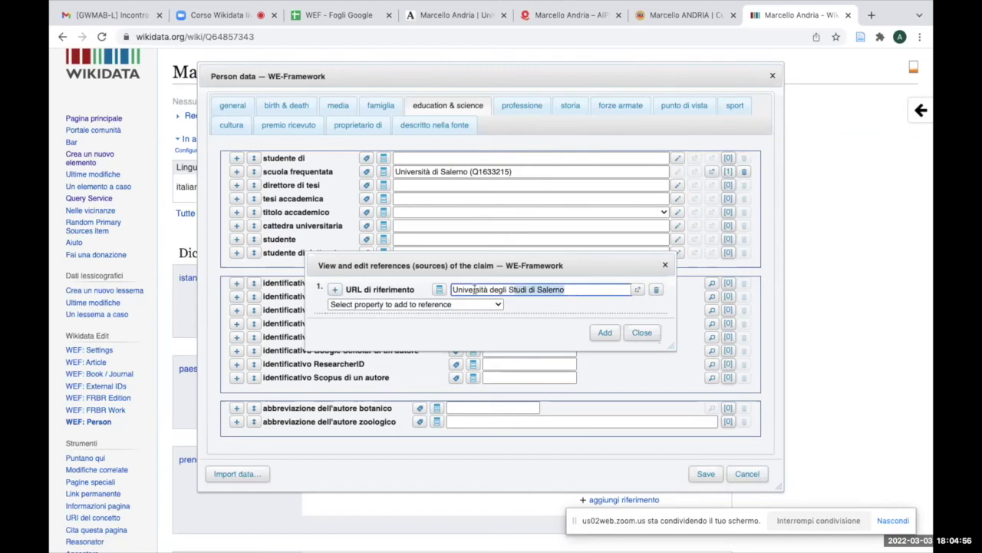
key("ctrl+a")
key("BackSpace")
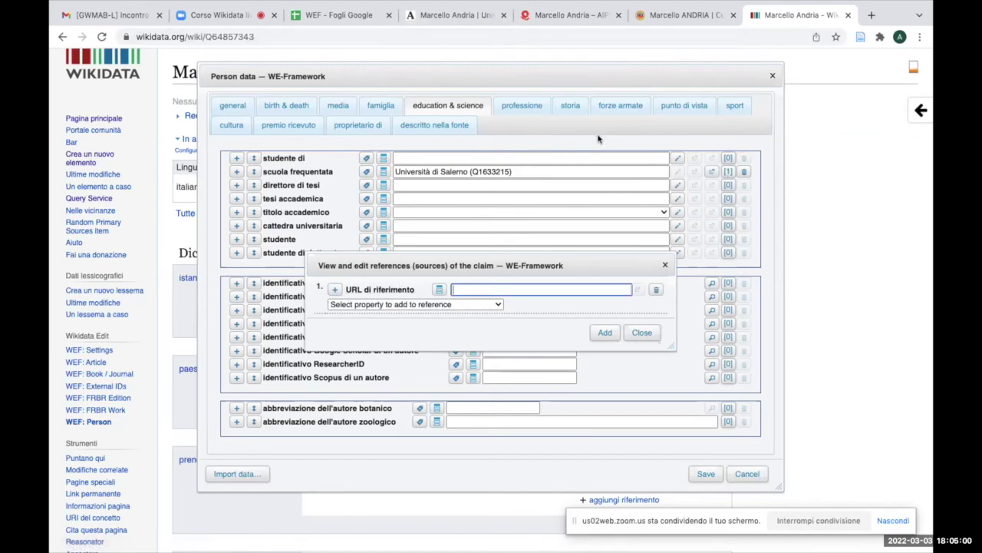
left_click(656, 16)
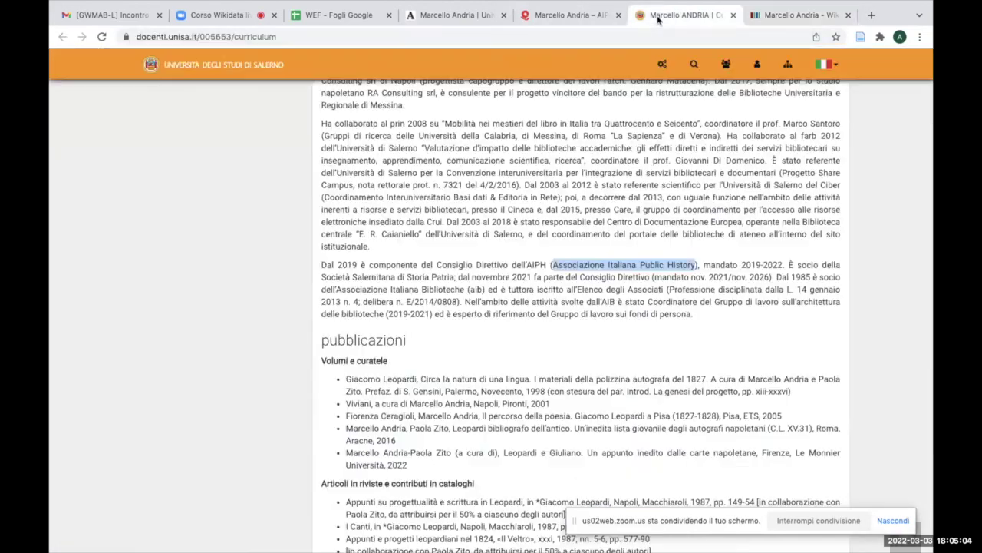
left_click(222, 37)
key("super+c")
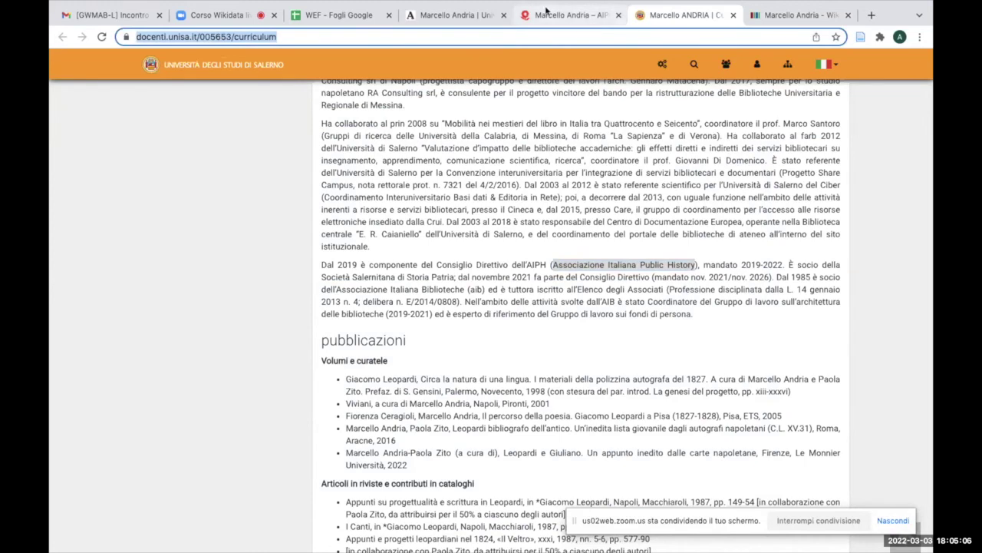
left_click(800, 16)
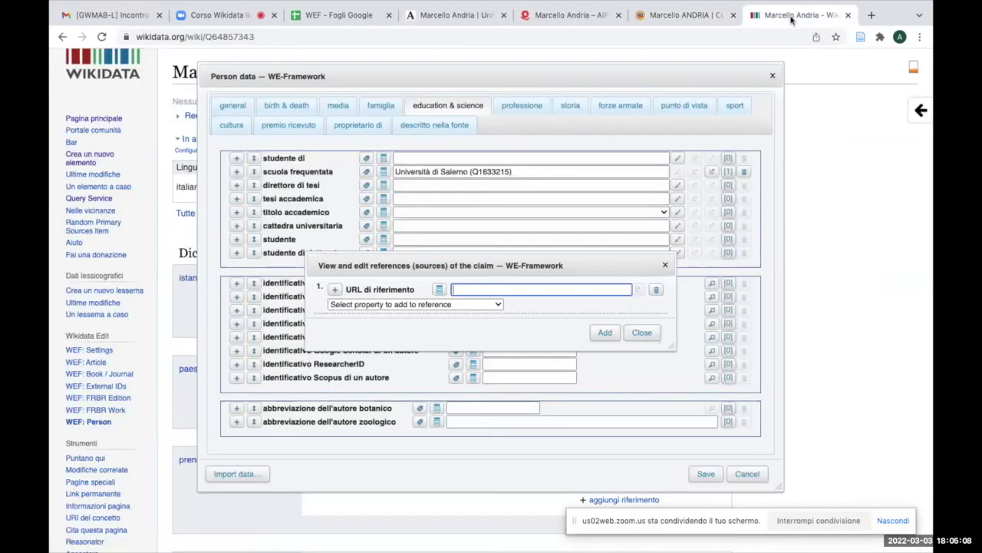
key("super+v")
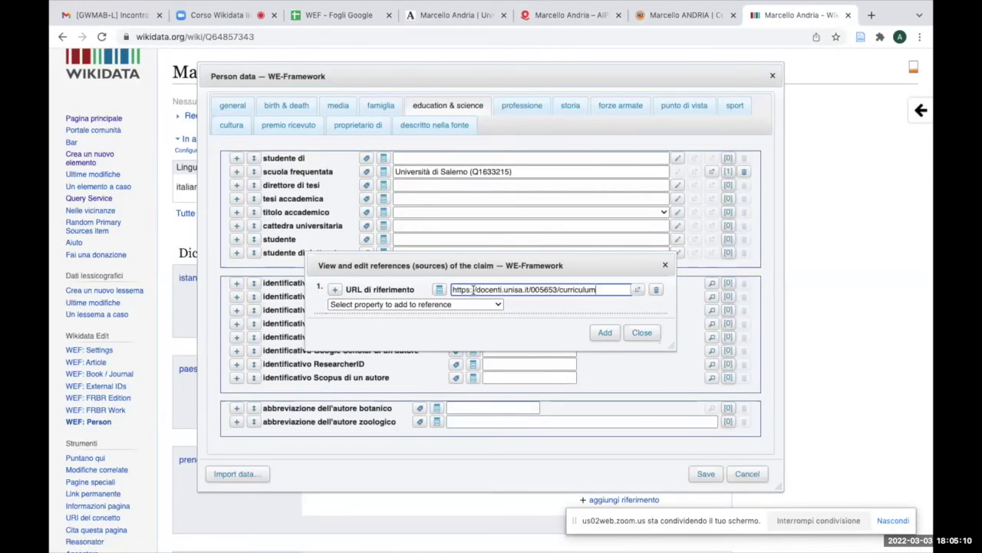
left_click(606, 334)
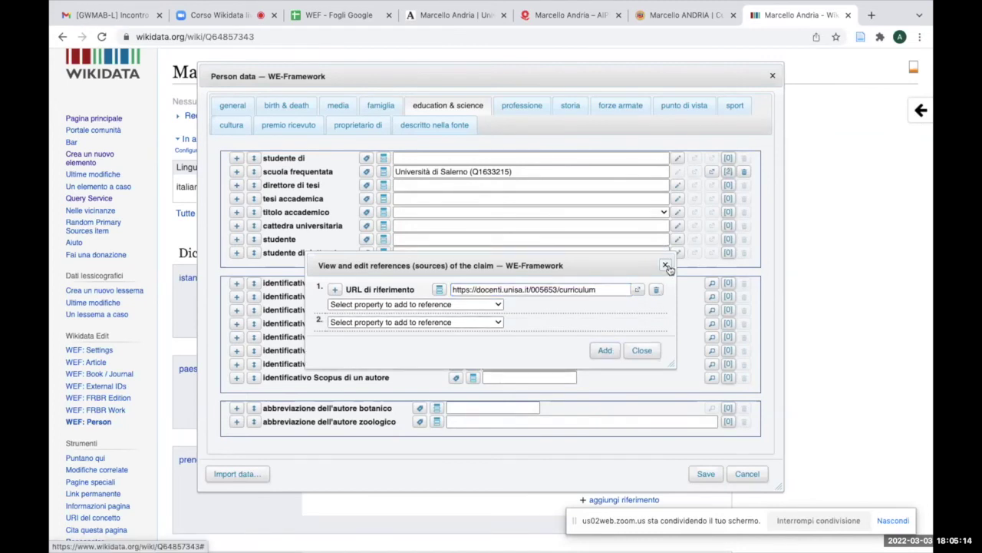
left_click(642, 351)
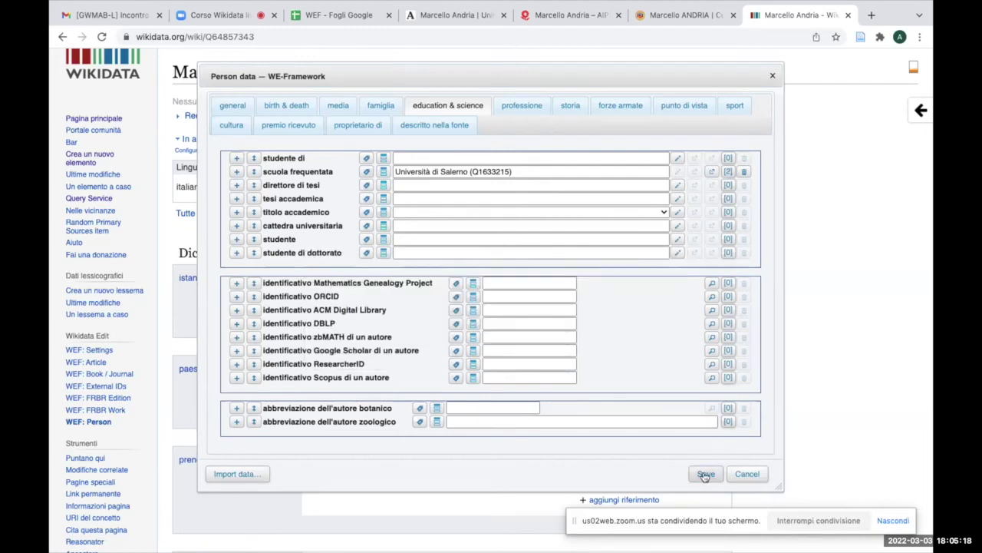
left_click(705, 475)
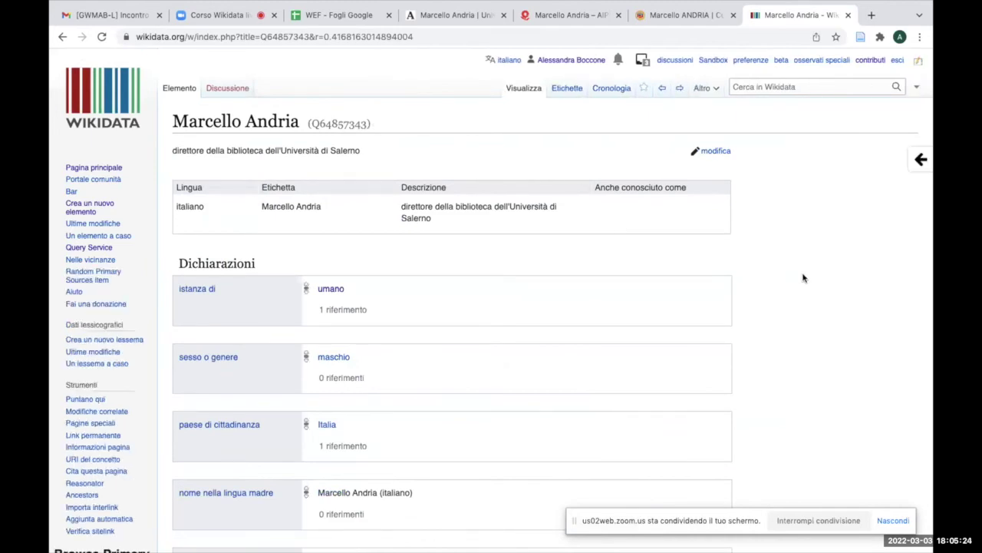
Open the sibling's item from the potential problem flagged on fratello/sorella, and open the famiglia section of its WEF Person form
scroll(803, 278, "down", 1)
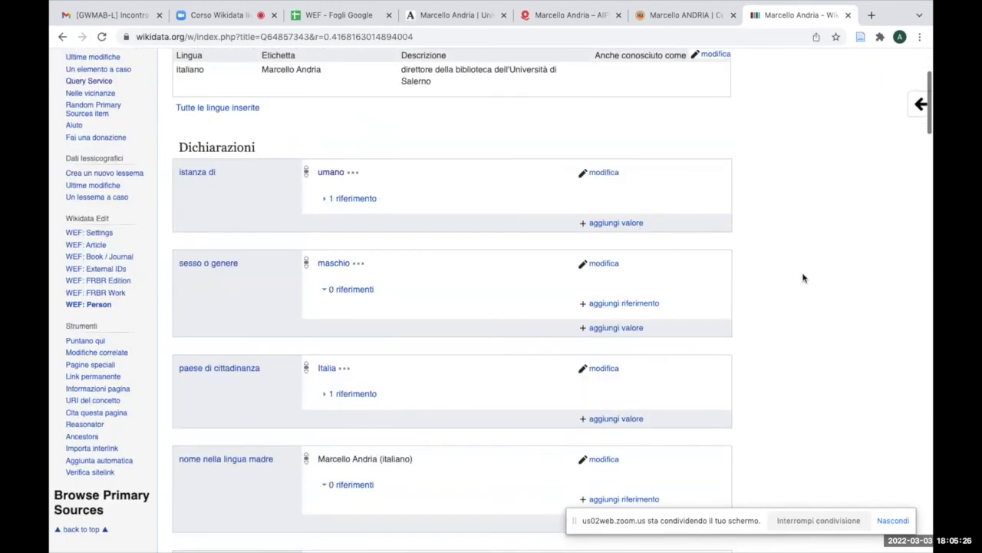
scroll(803, 278, "down", 10)
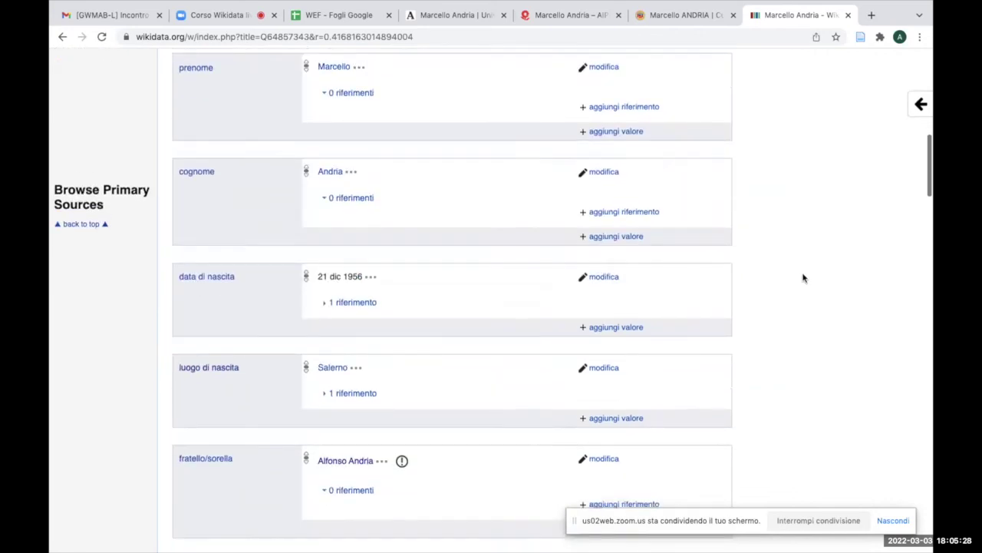
scroll(804, 277, "down", 1)
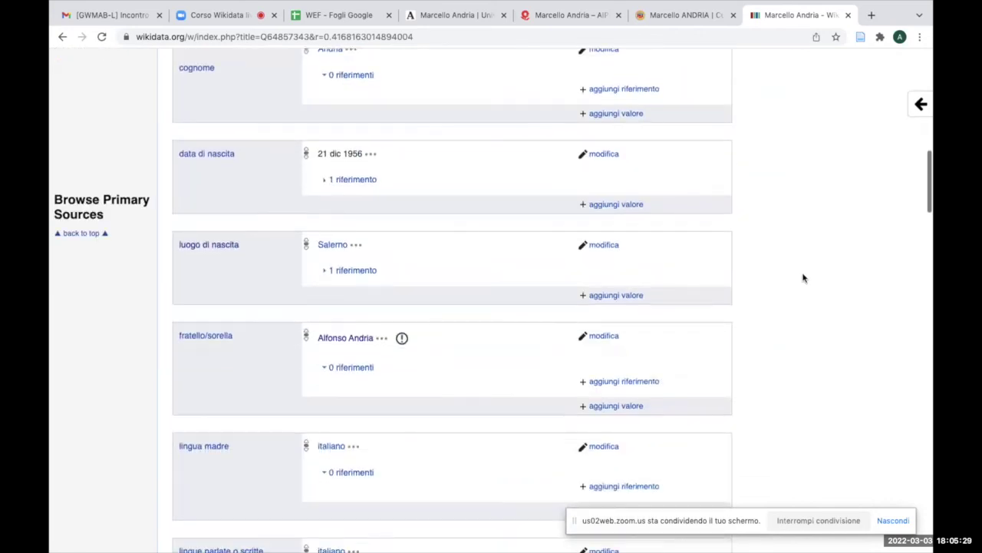
left_click(402, 339)
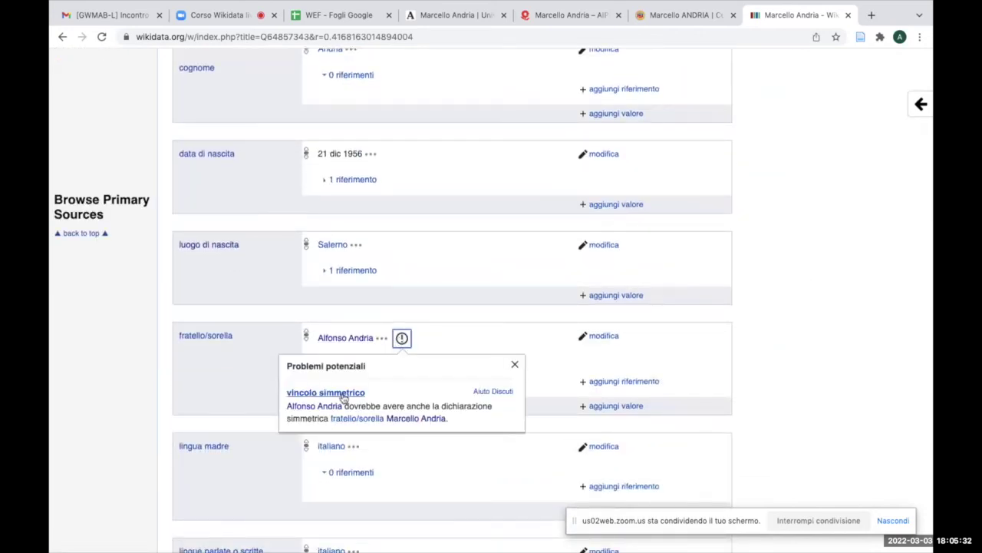
left_click(306, 409)
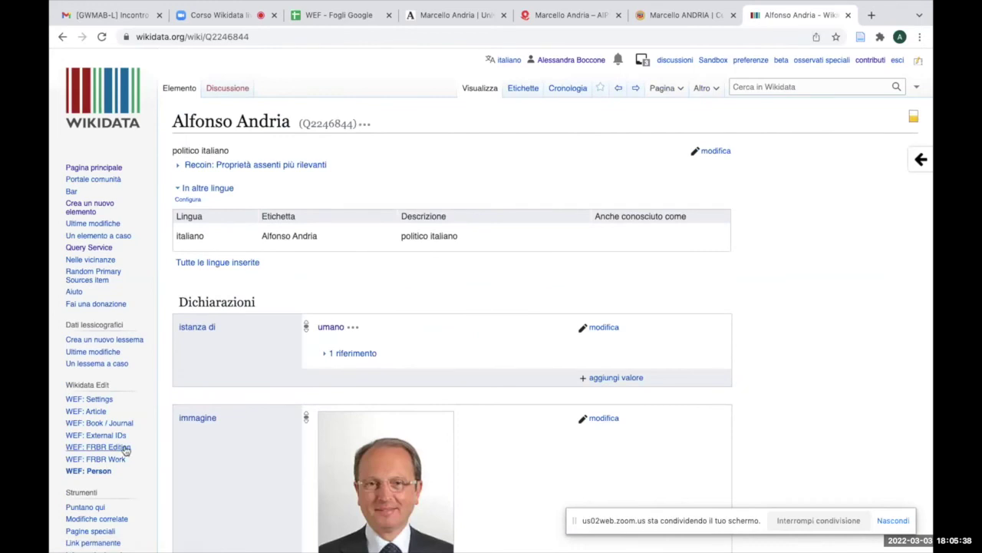
left_click(103, 472)
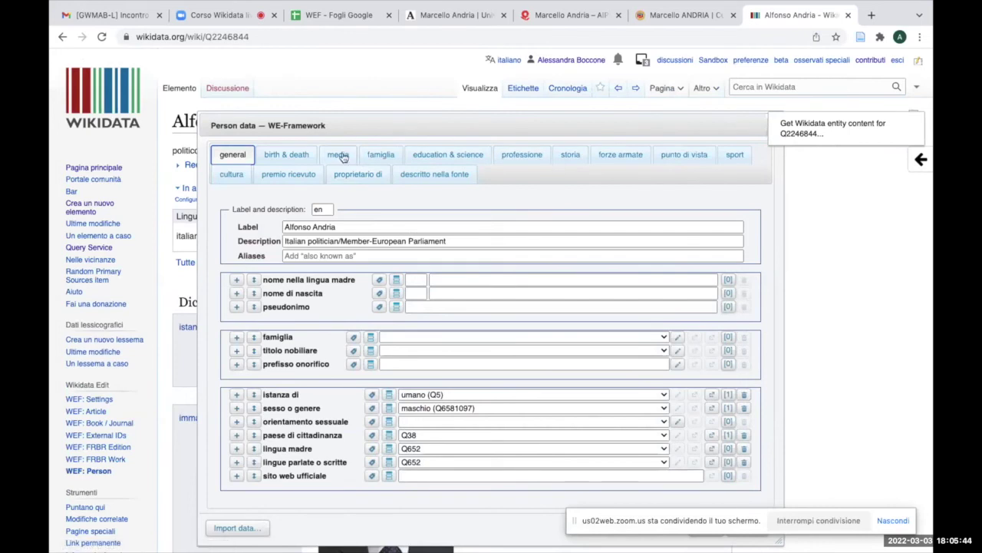
left_click(381, 155)
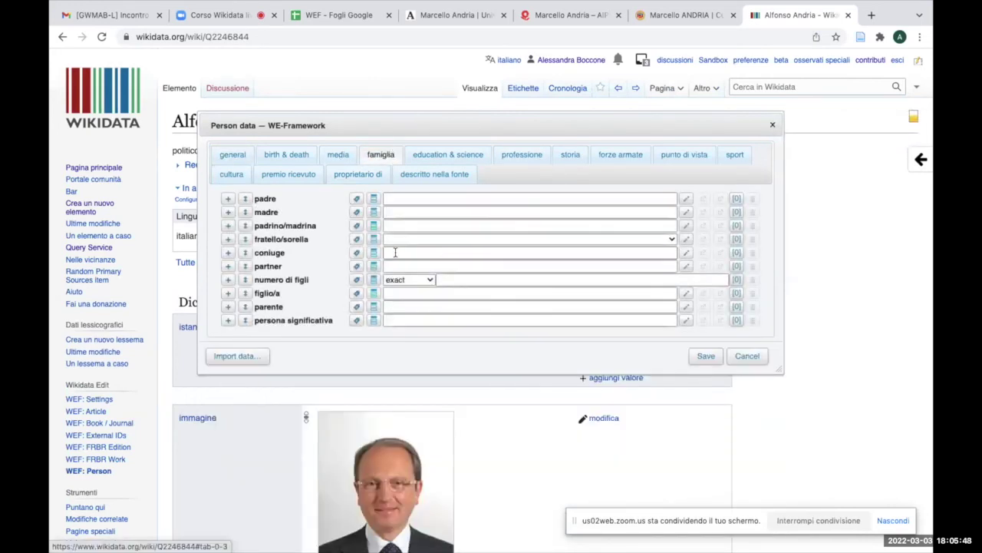
left_click(407, 240)
key("Down")
key("Down")
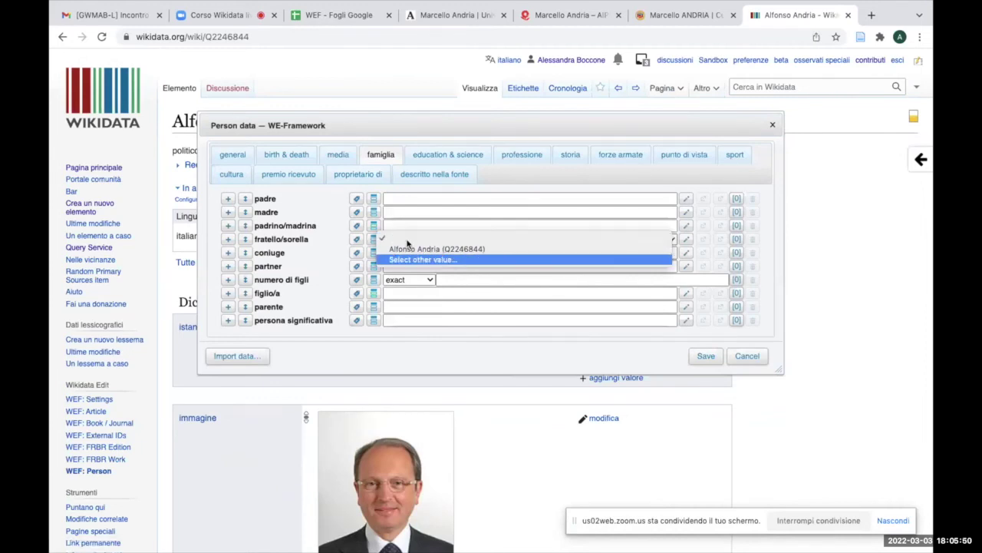
key("Up")
key("Up")
key("Return")
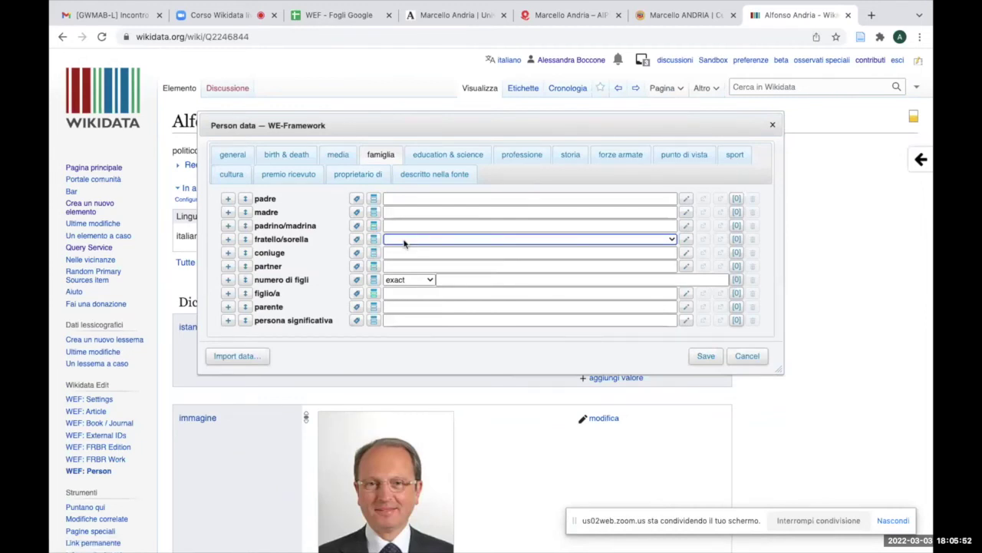
Set fratello/sorella to the sibling's item Q64857343 by choosing another value and searching for the sibling's full name
left_click(404, 241)
left_click(411, 260)
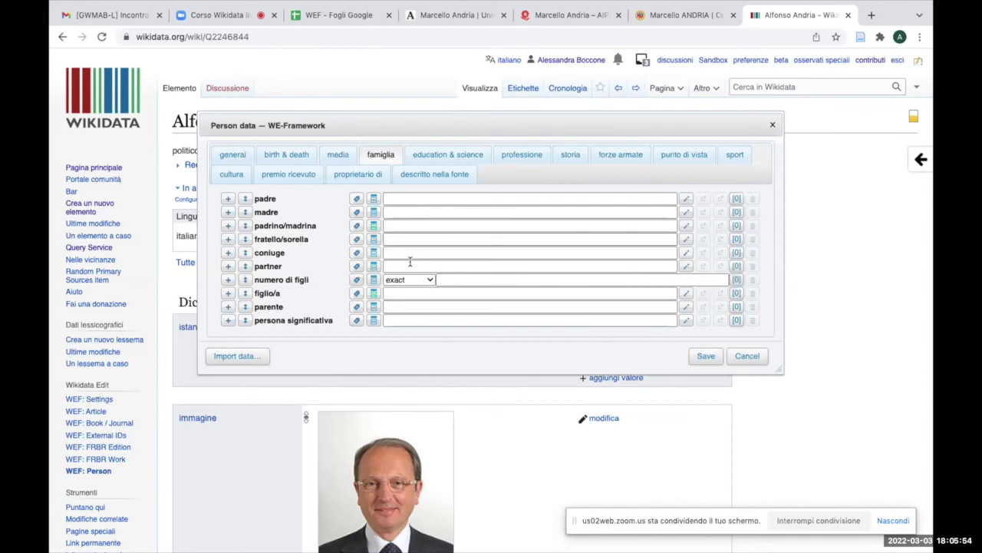
left_click(411, 240)
type("Marce")
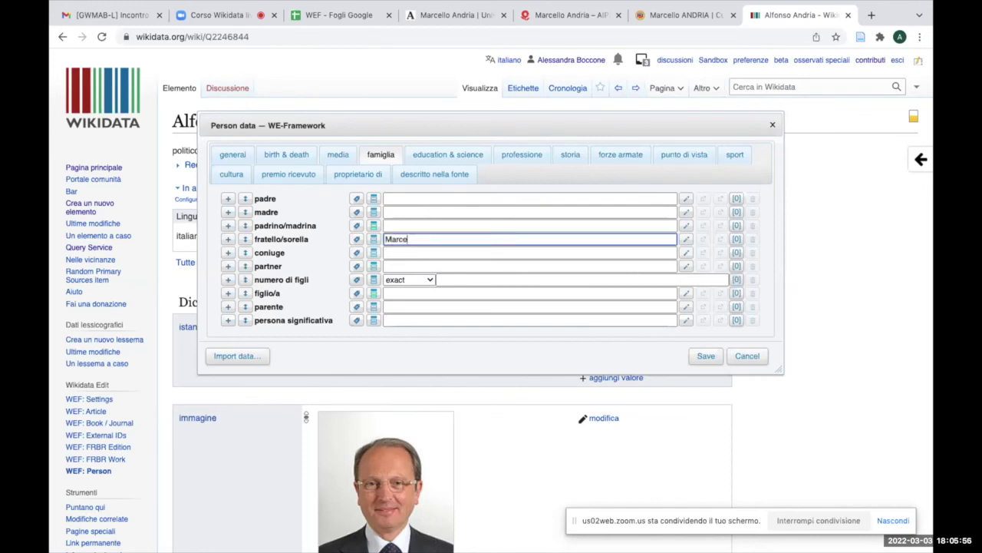
type("llo An")
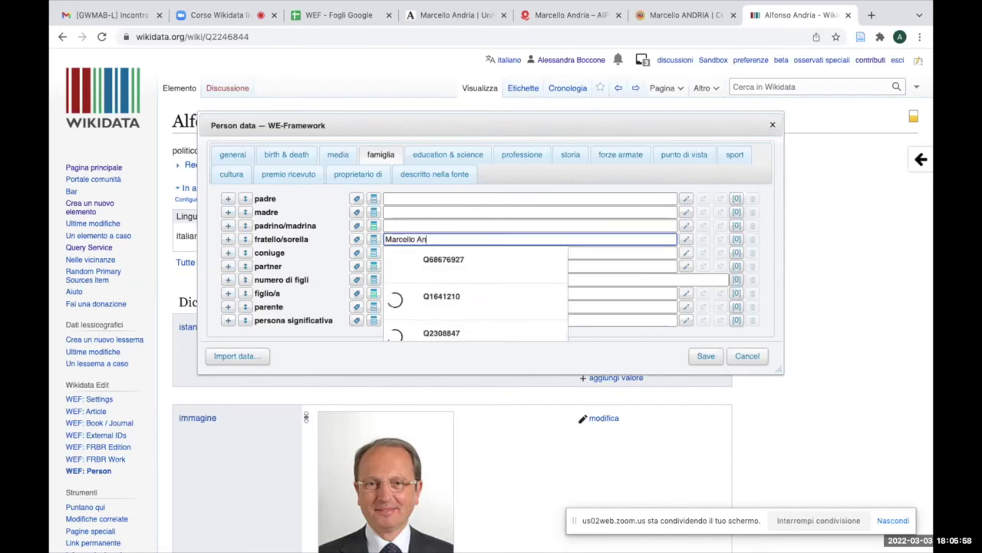
type("dria")
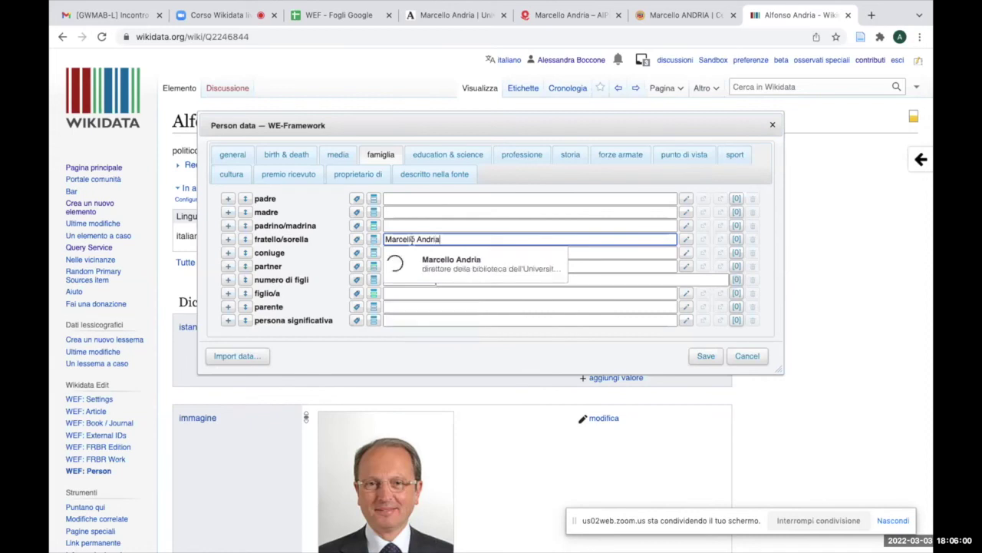
left_click(470, 262)
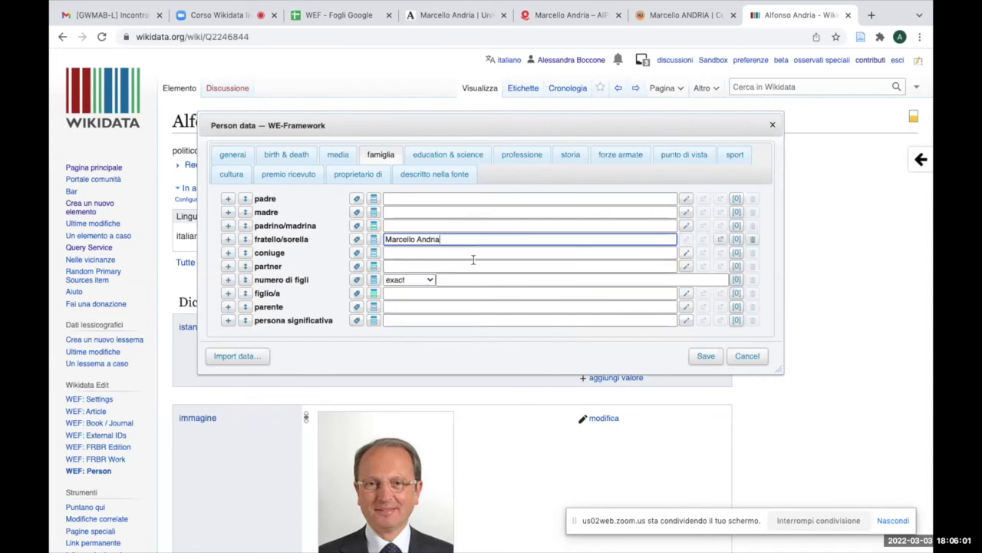
Add a reference to the fratello/sorella statement, with the docenti.unisa.it curriculum page's address as URL di riferimento
left_click(736, 240)
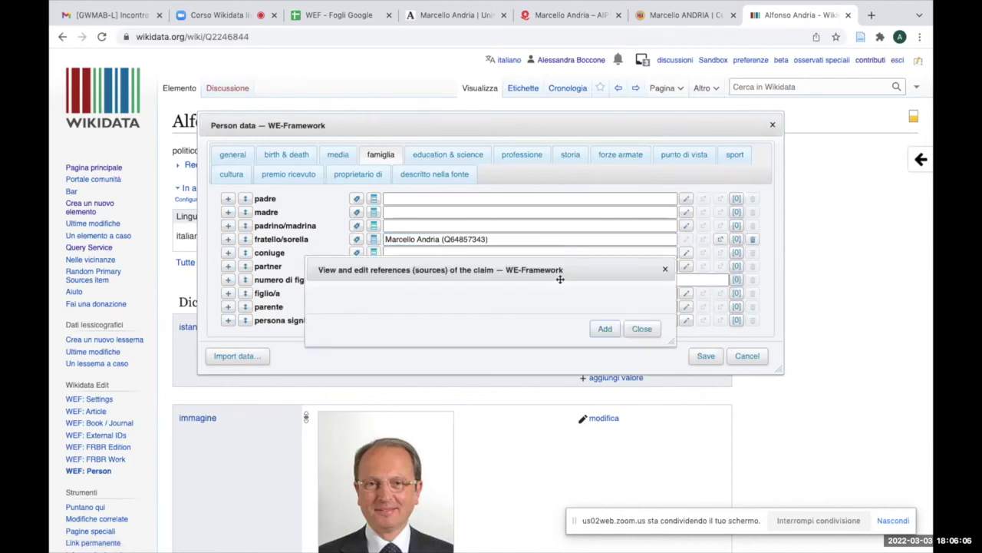
left_click(603, 330)
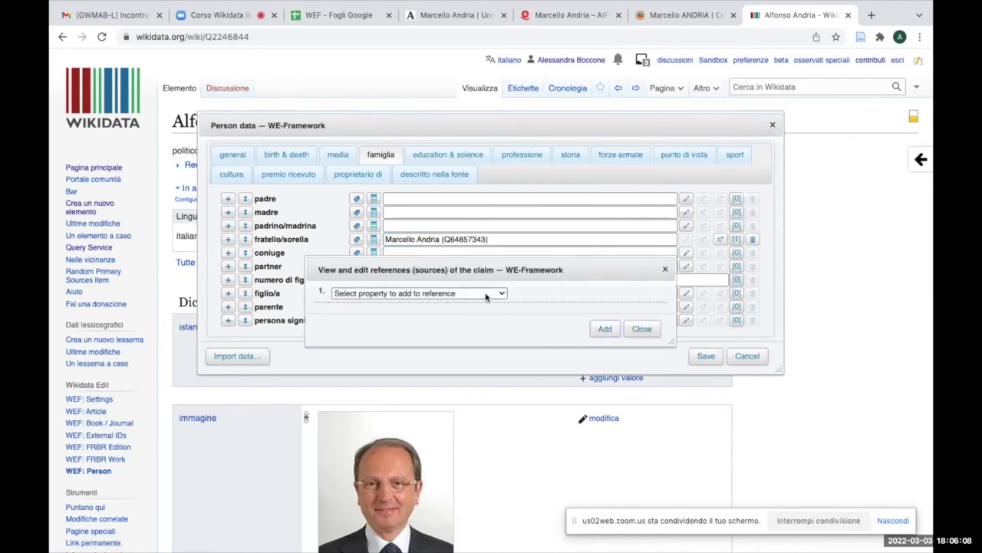
left_click(486, 295)
left_click(423, 386)
left_click(511, 295)
type("https://docenti.unisa.it/005653/curriculum")
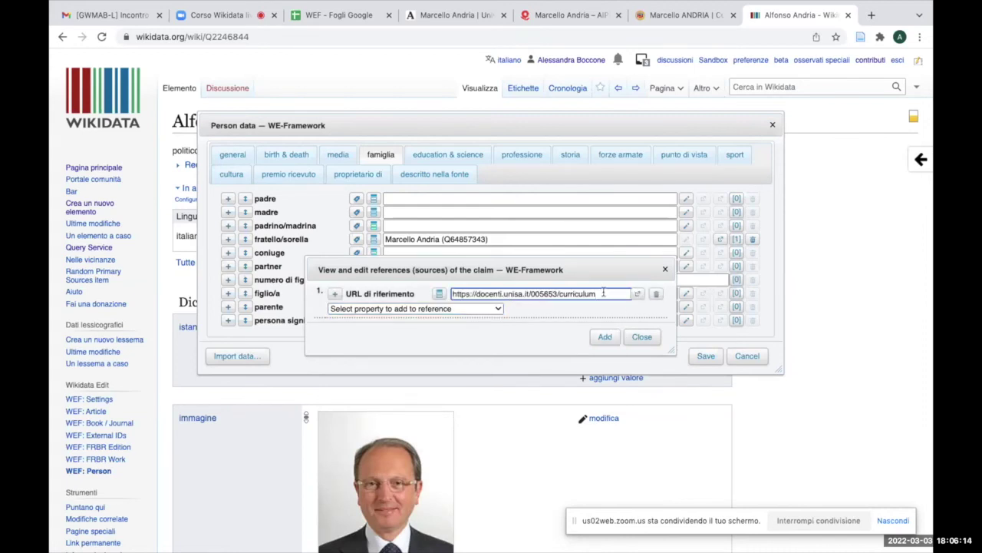
Clear the URL di riferimento of the fratello/sorella reference, close the references and save the person data
left_click_drag(604, 292, 387, 290)
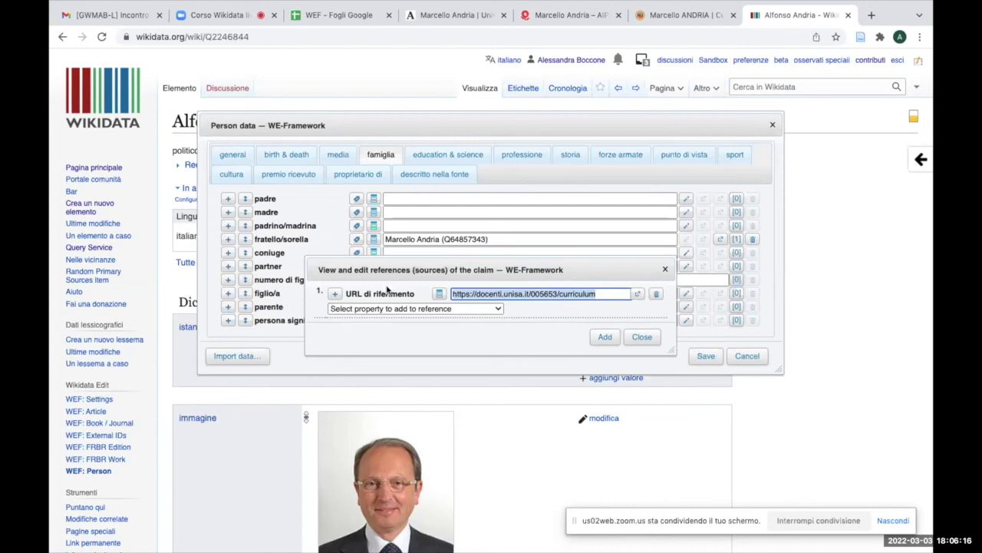
key("BackSpace")
left_click(664, 269)
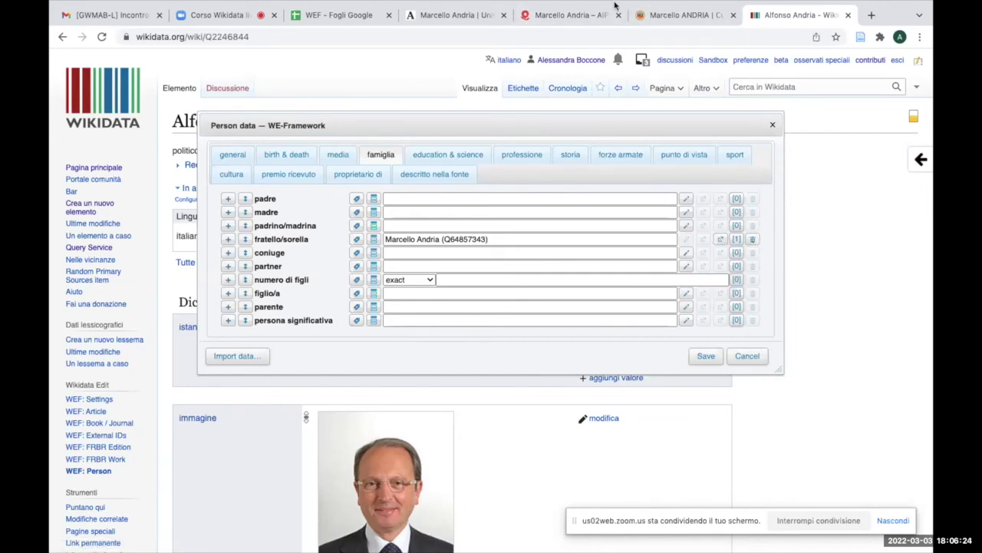
mouse_move(660, 2)
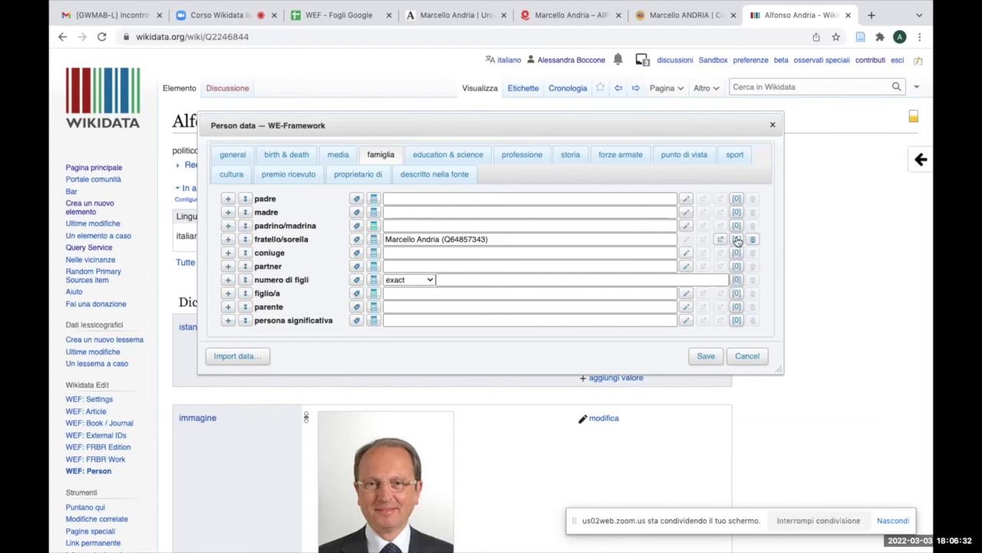
left_click(704, 358)
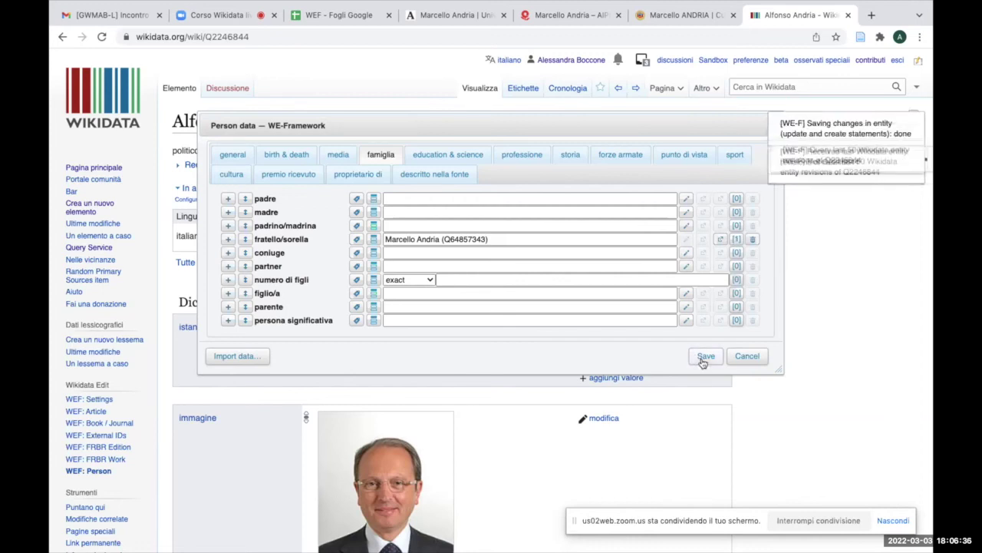
scroll(786, 321, "down", 5)
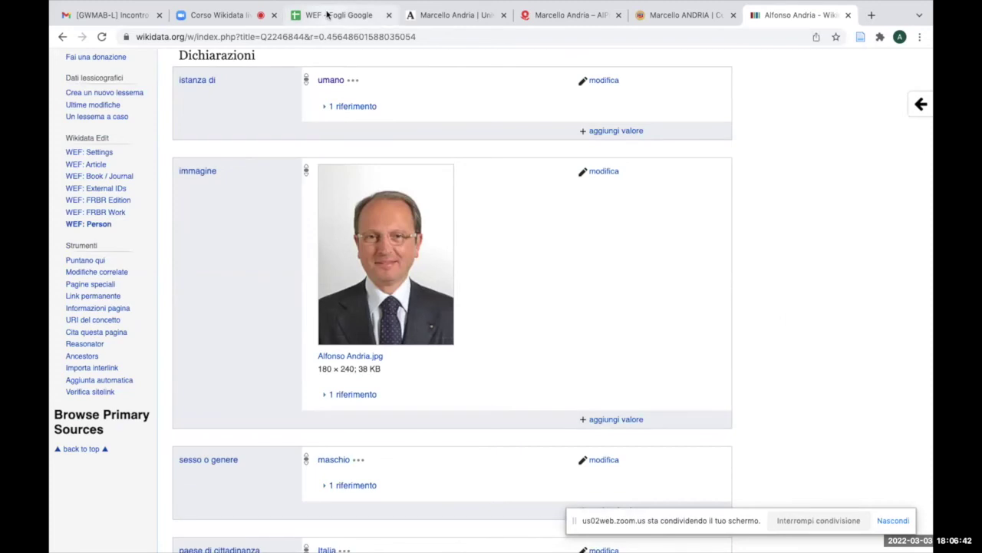
mouse_move(818, 5)
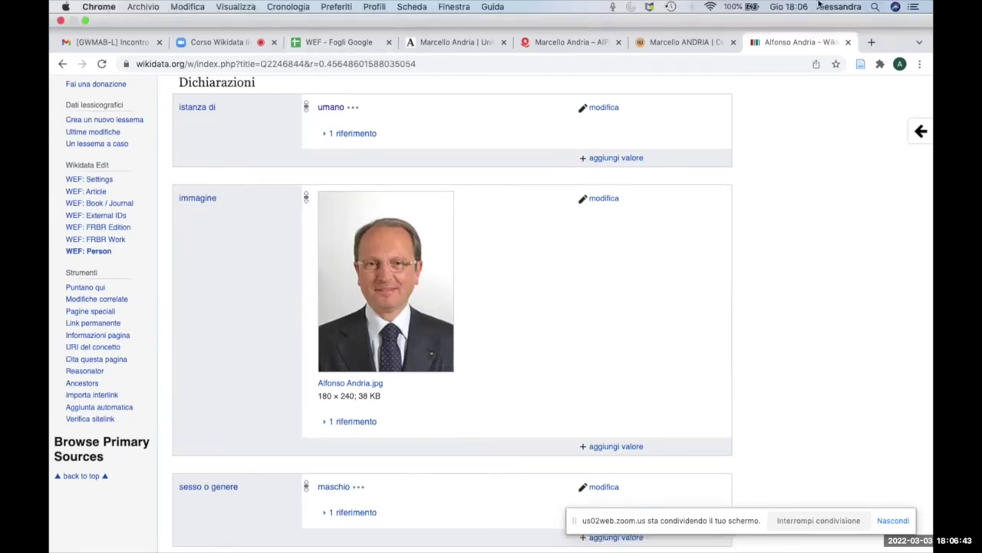
left_click(224, 42)
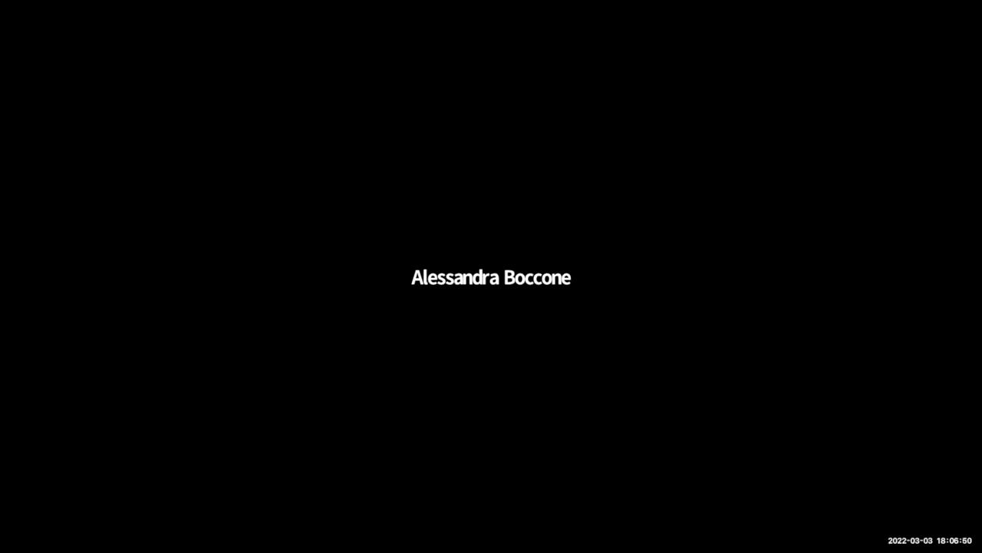